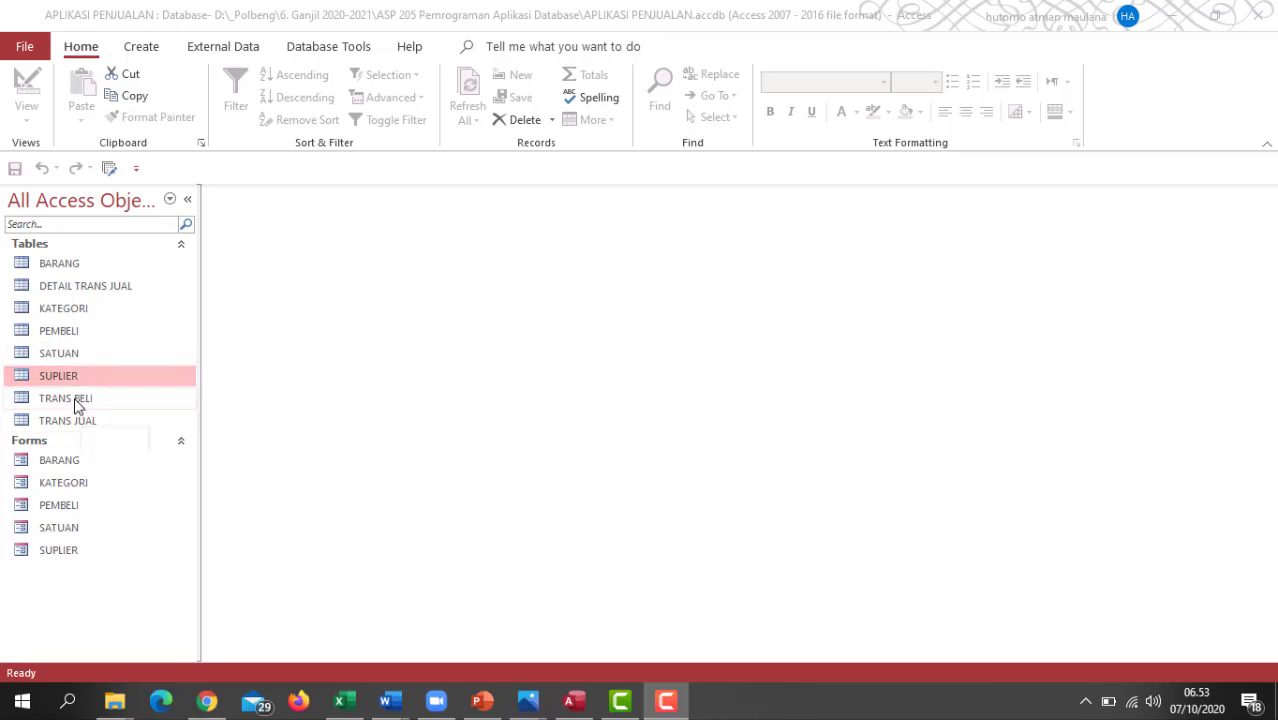
# - Create a form from the TRANS BELI table and save it under the name TRANS BELI
pyautogui.click(74, 397)
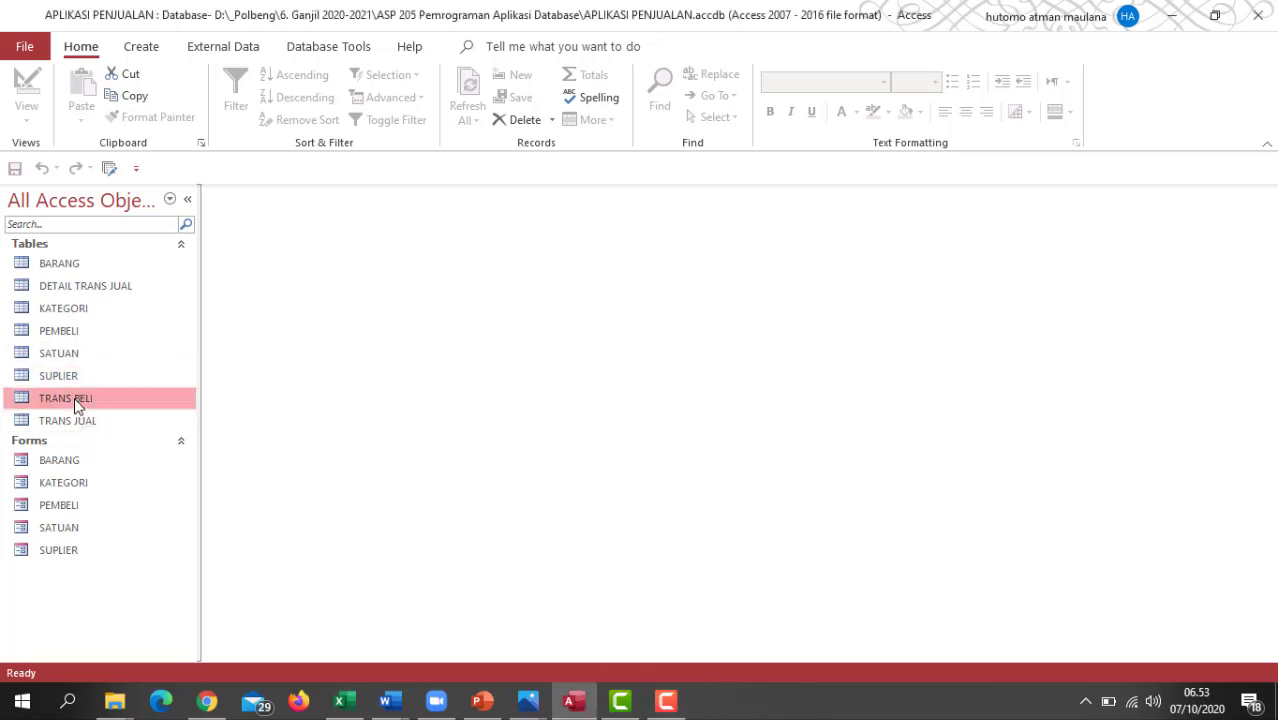
pyautogui.click(150, 50)
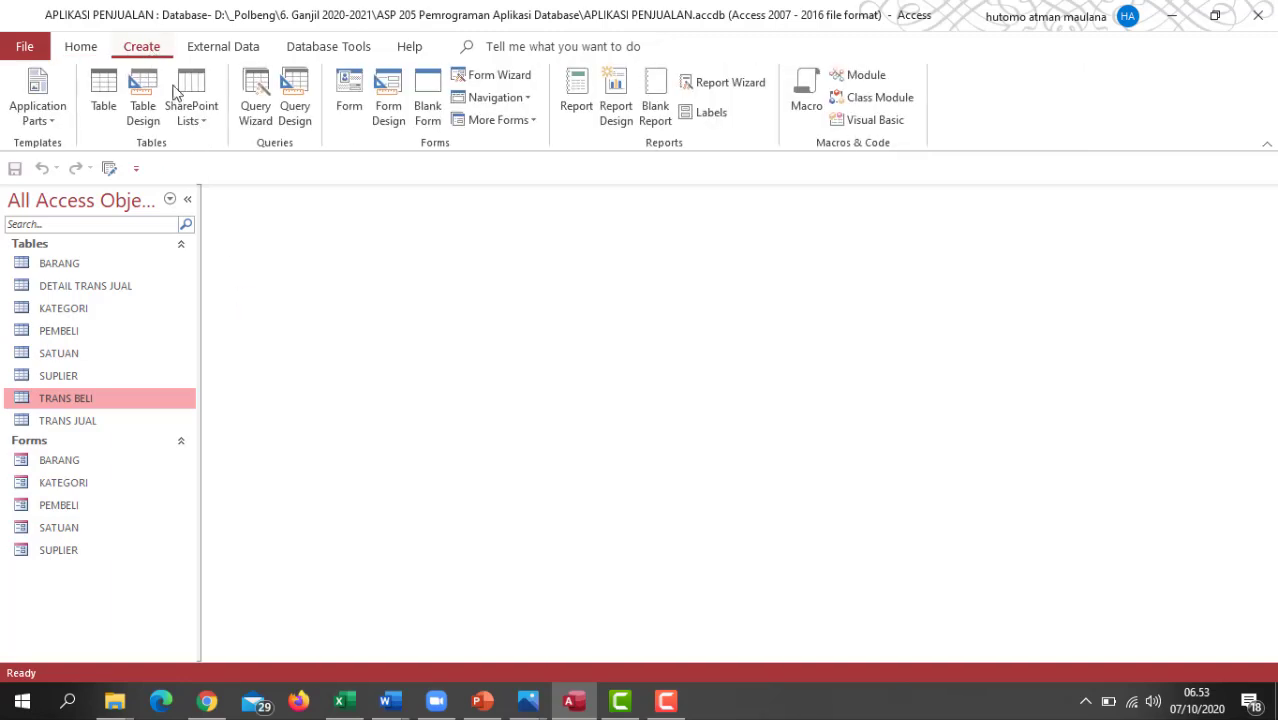
pyautogui.click(349, 92)
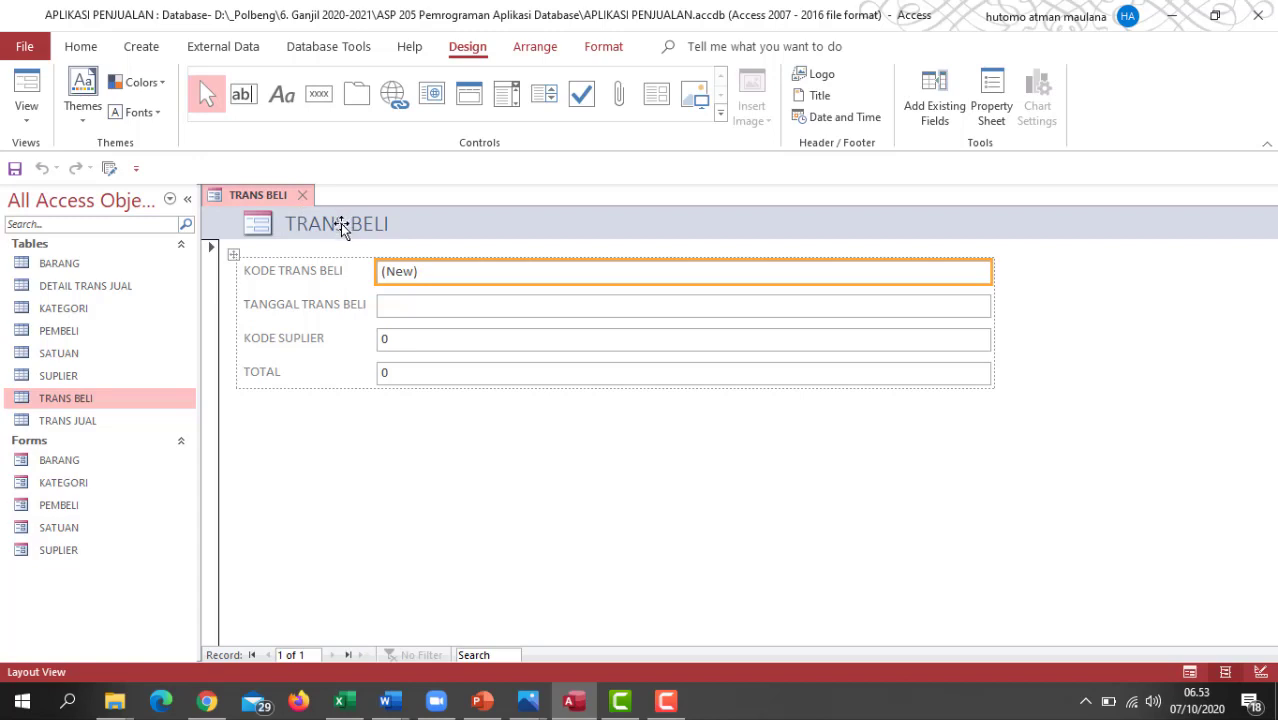
pyautogui.hotkey('ctrl', 's')
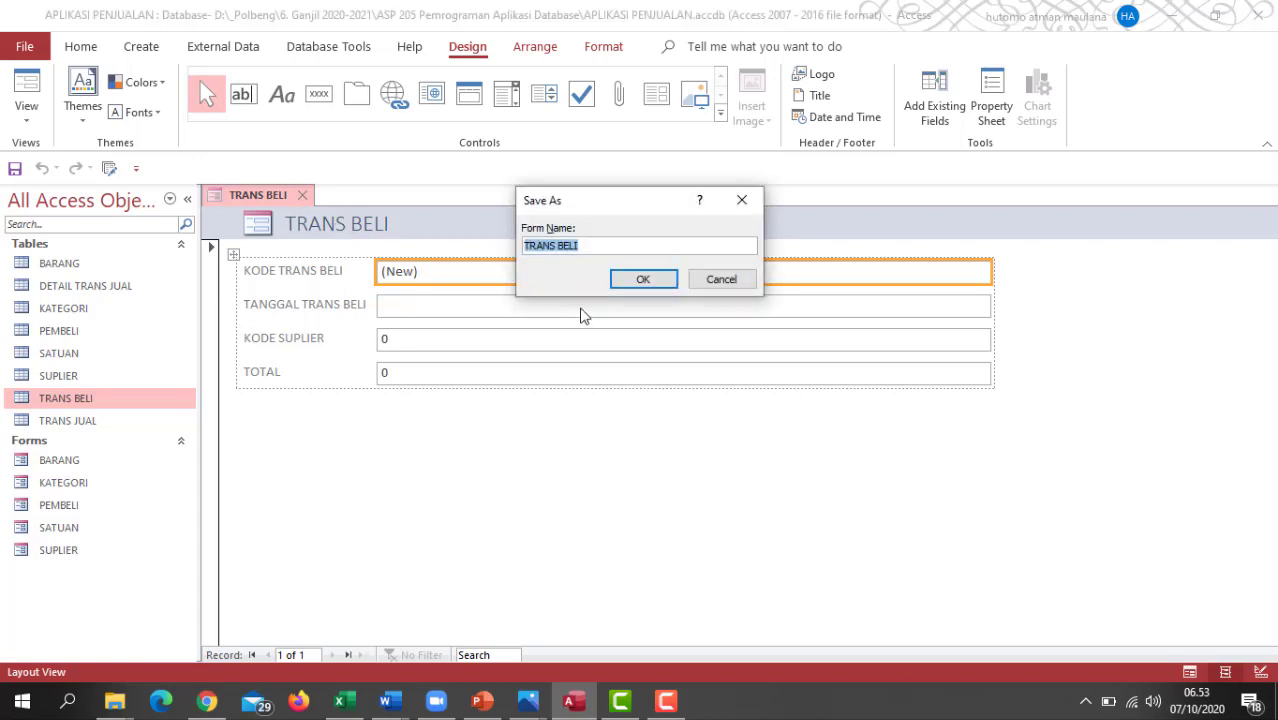
pyautogui.click(590, 248)
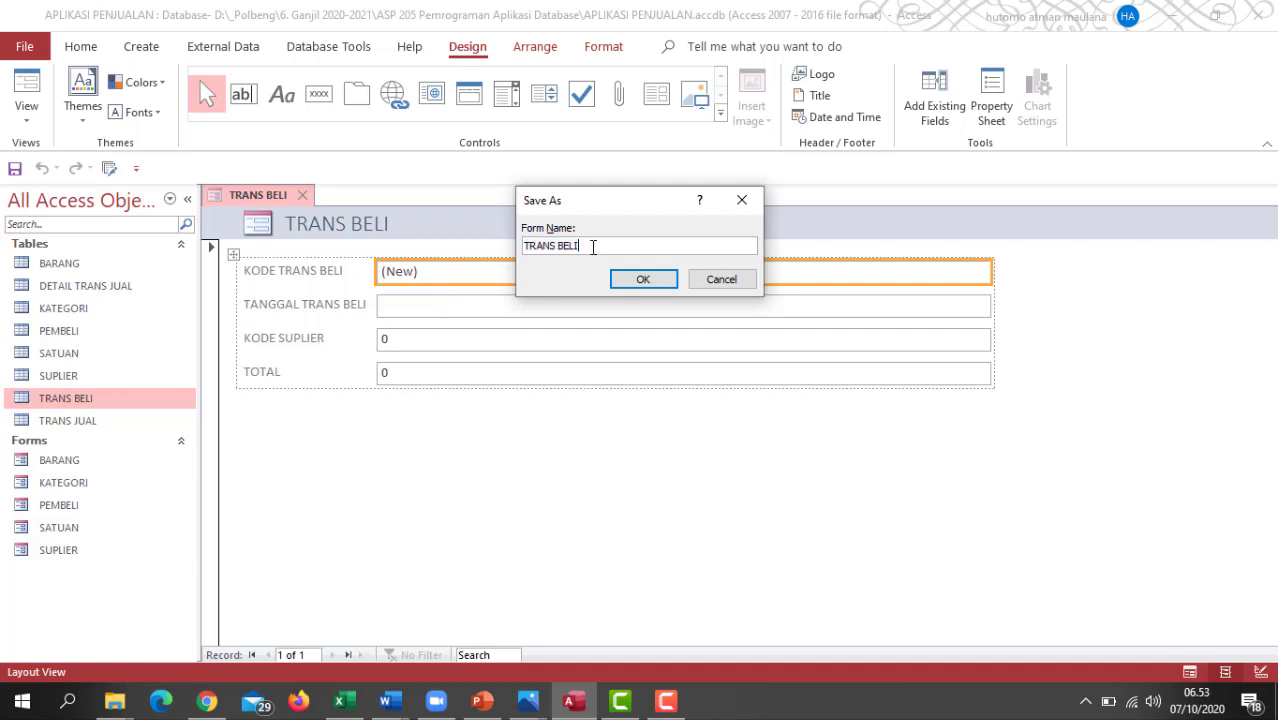
pyautogui.click(643, 281)
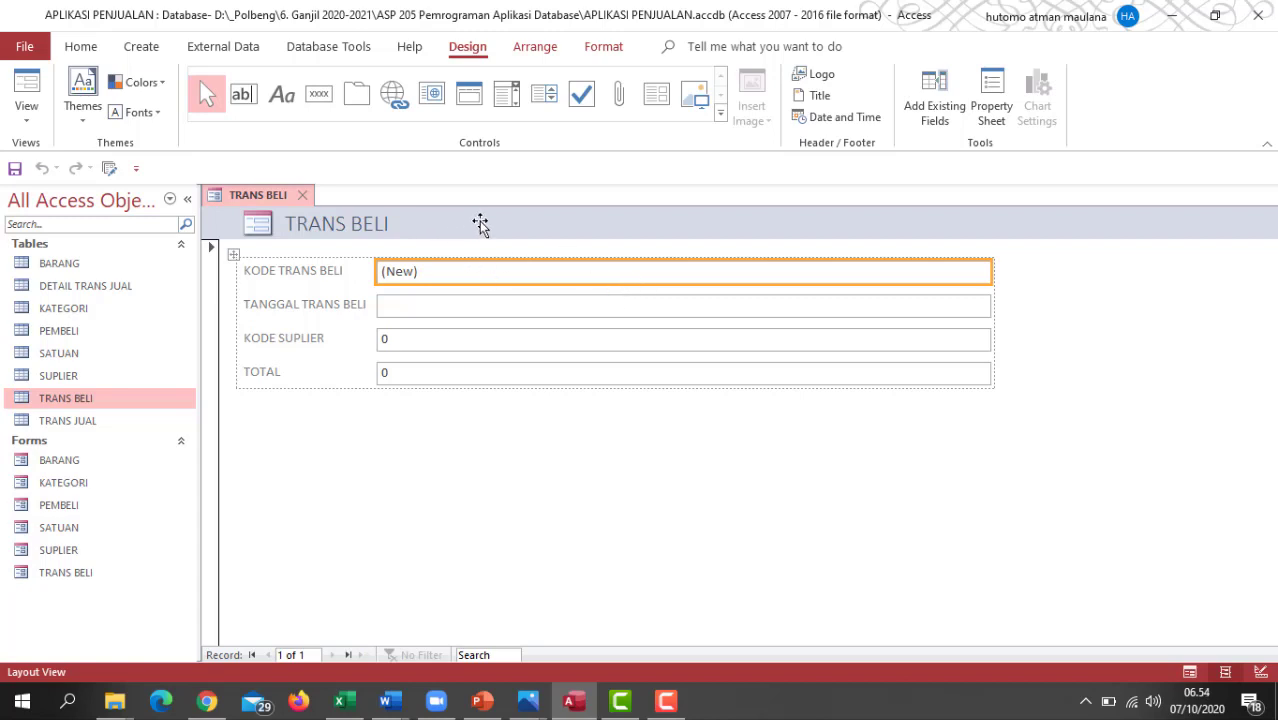
# - In Design View, change the form header title to TRANSAKSI PEMBELIAN and extend the Detail section to about 5.7 cm high
pyautogui.click(991, 112)
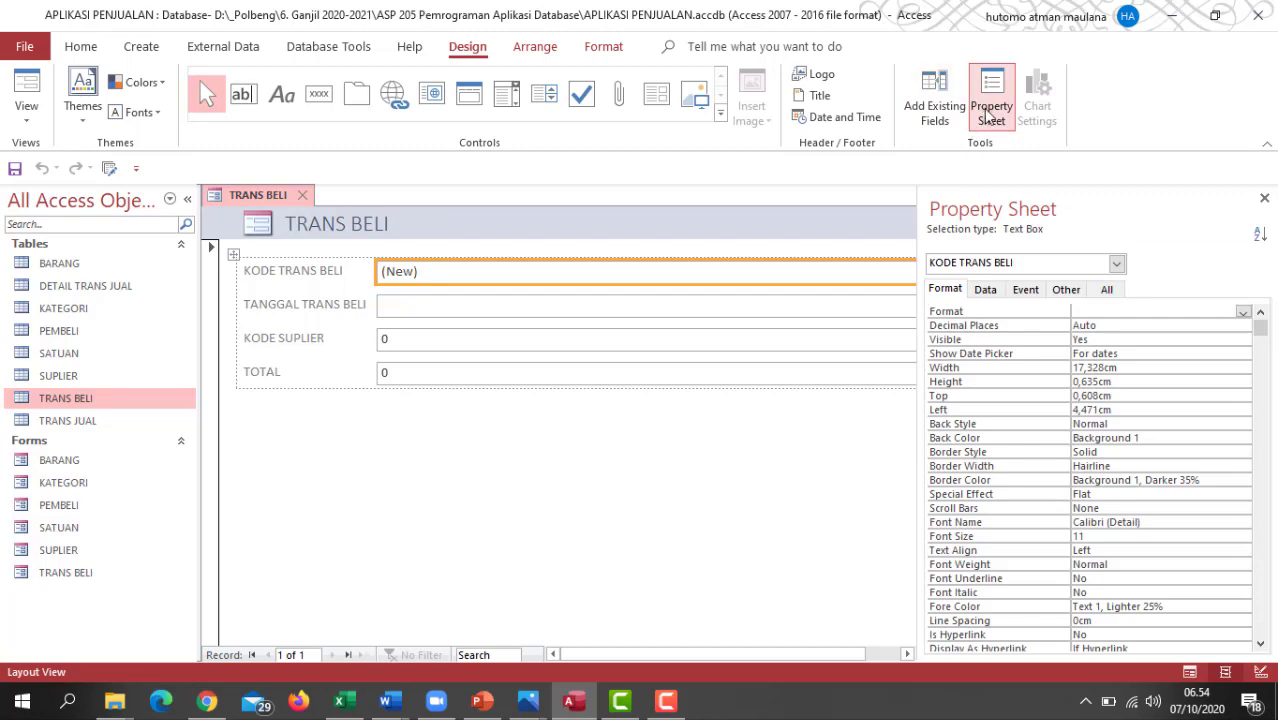
pyautogui.click(1259, 672)
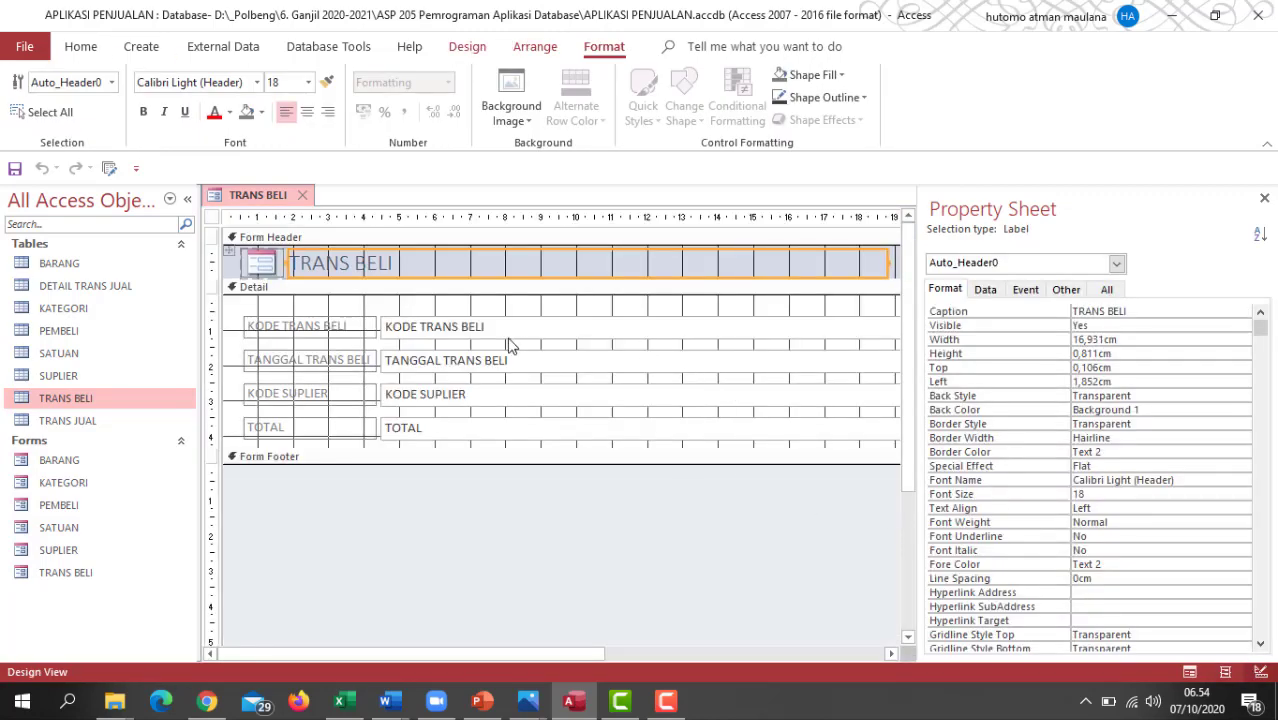
pyautogui.click(396, 263)
pyautogui.moveTo(398, 263); pyautogui.dragTo(284, 265)
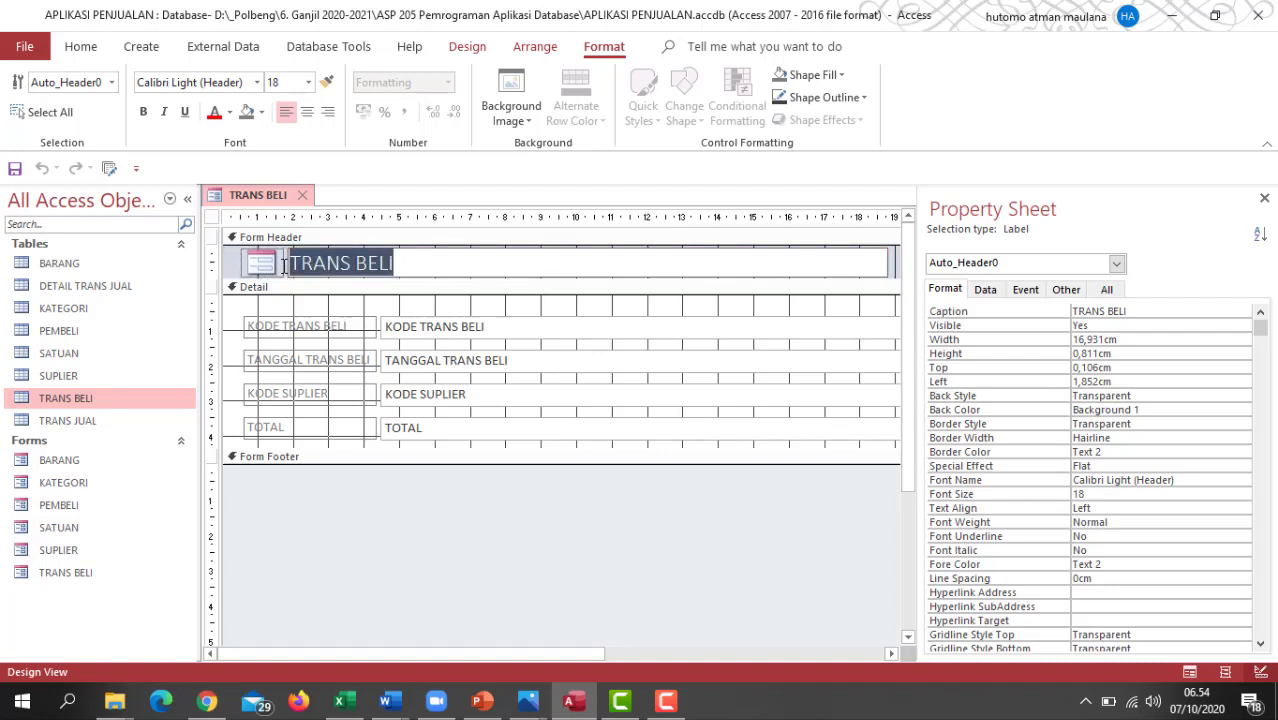
pyautogui.write('T')
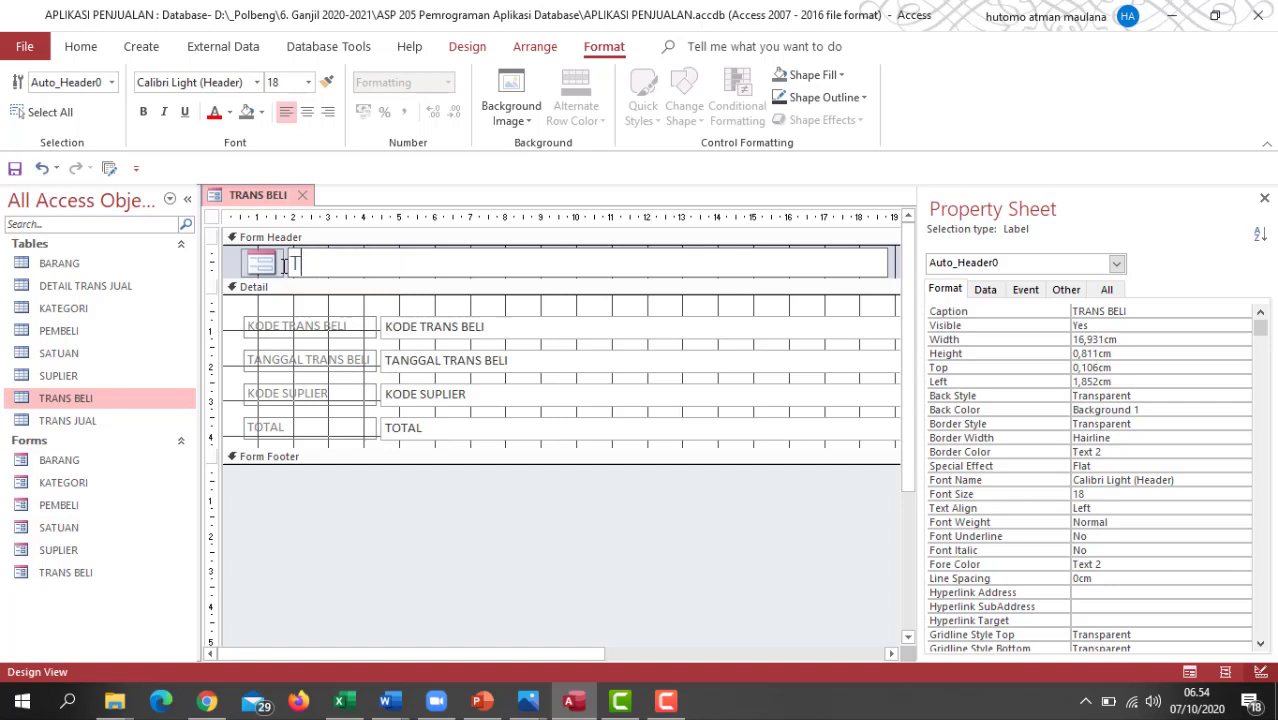
pyautogui.write('rRANSAKSI')
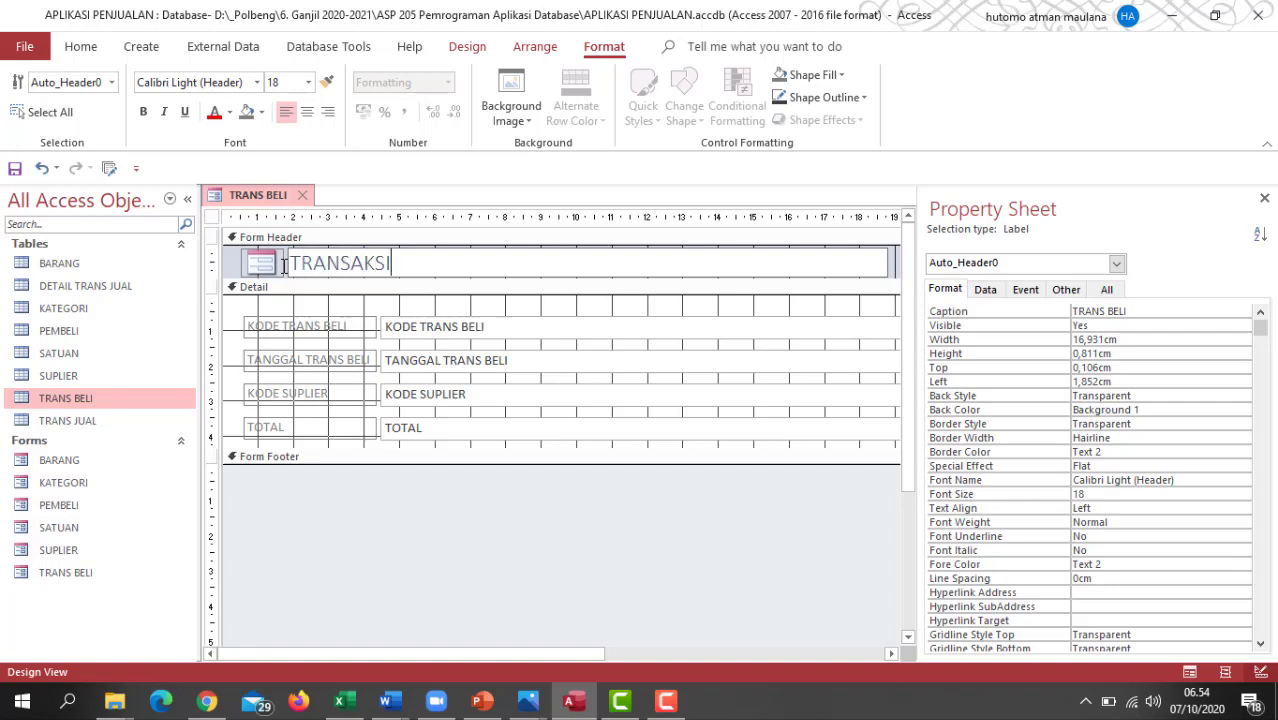
pyautogui.write(' PEMBELIAN')
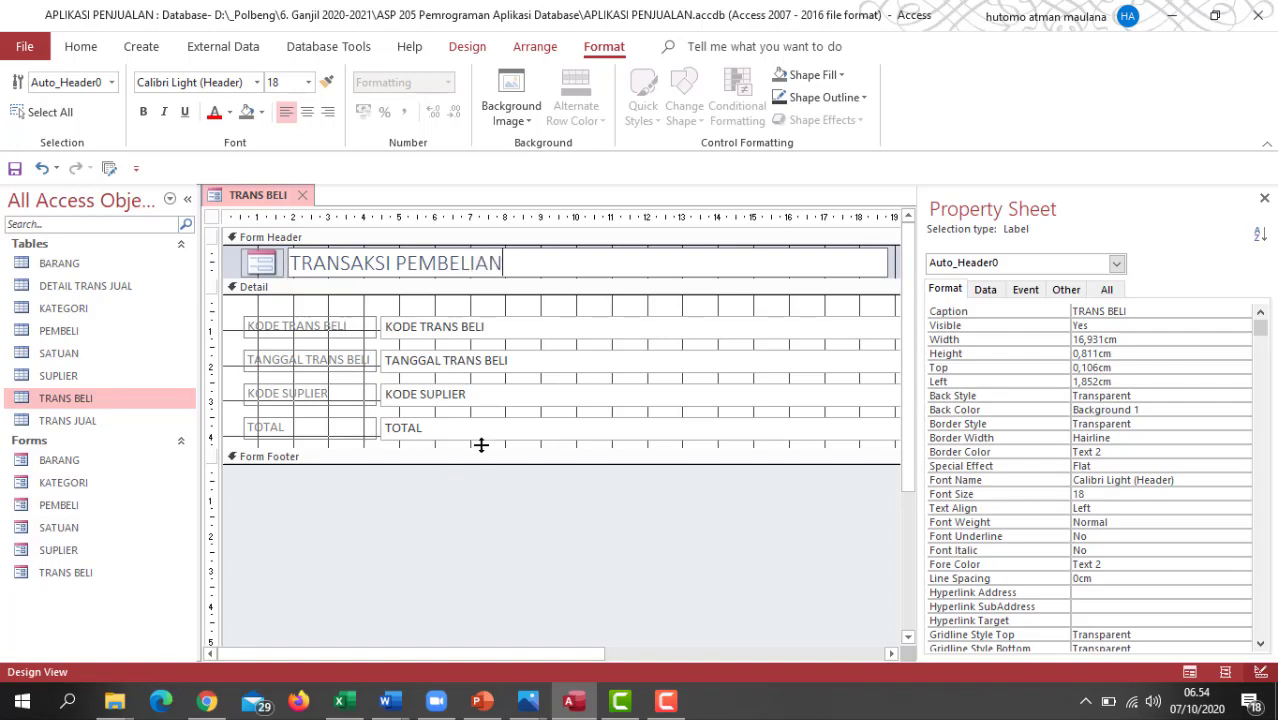
pyautogui.moveTo(479, 449); pyautogui.dragTo(479, 497)
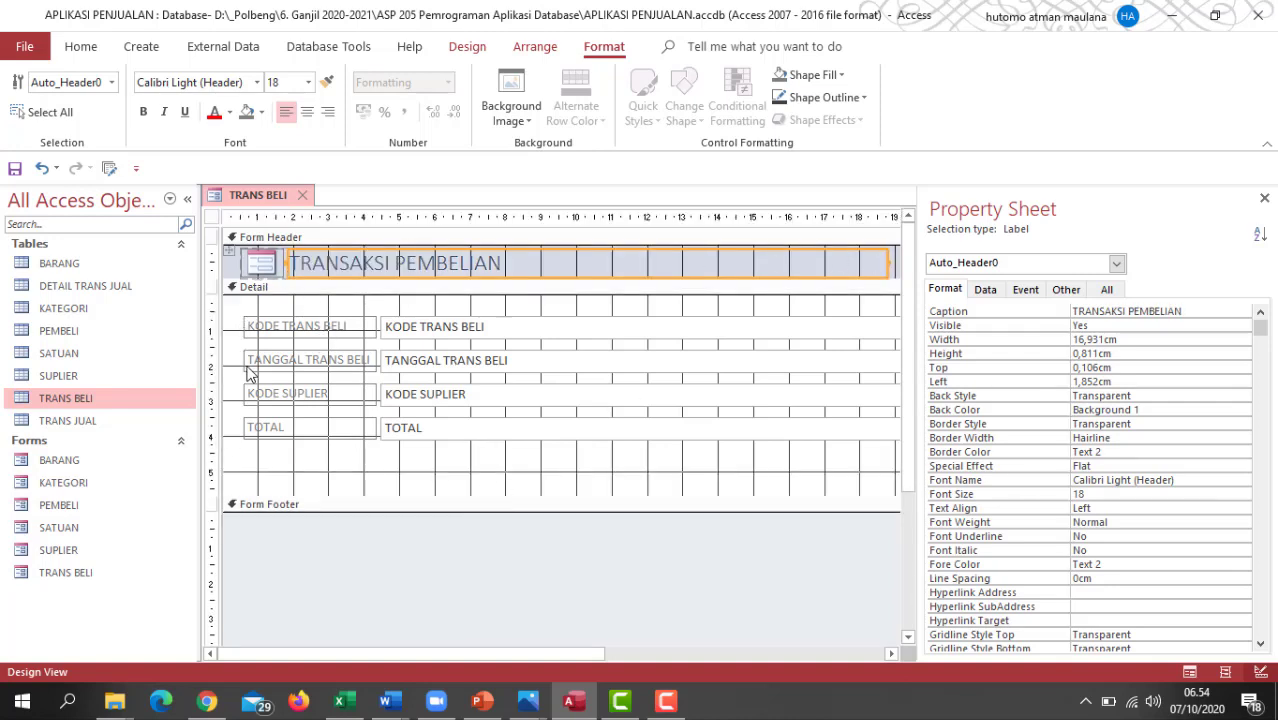
# - Open the SATUAN form in Design View as a style reference and return to the TRANS BELI form
pyautogui.rightClick(60, 533)
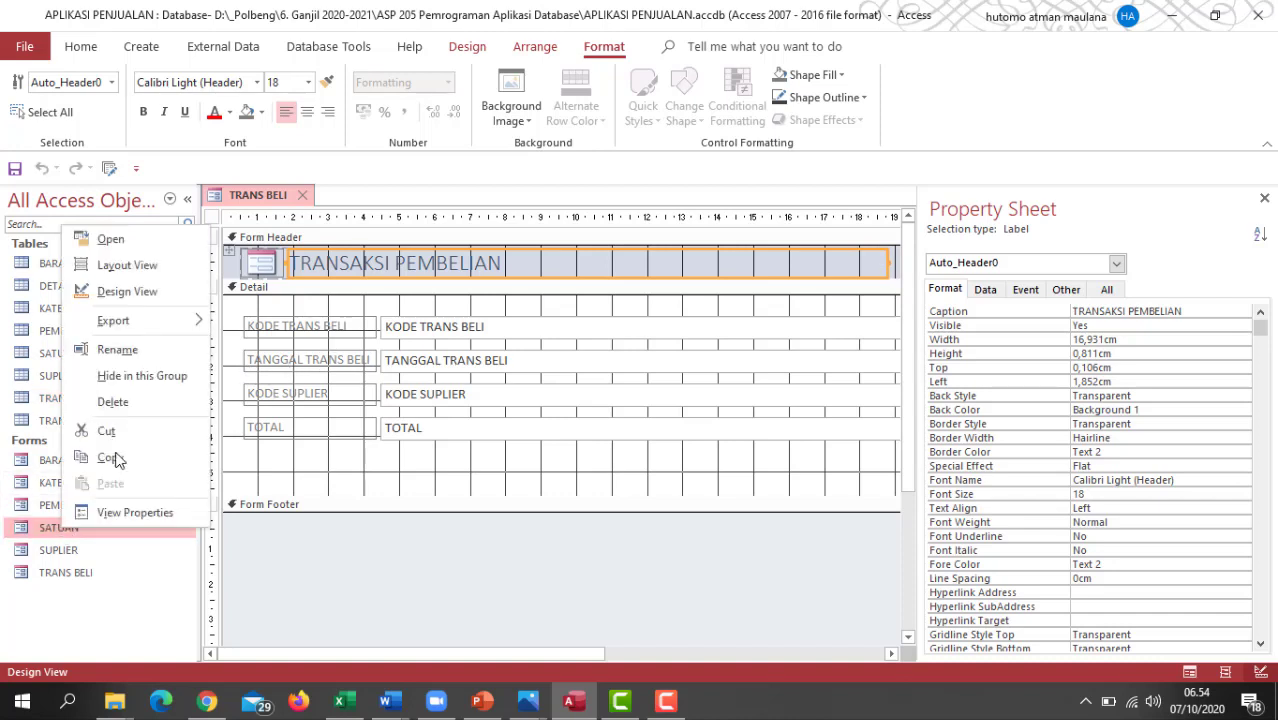
pyautogui.click(137, 291)
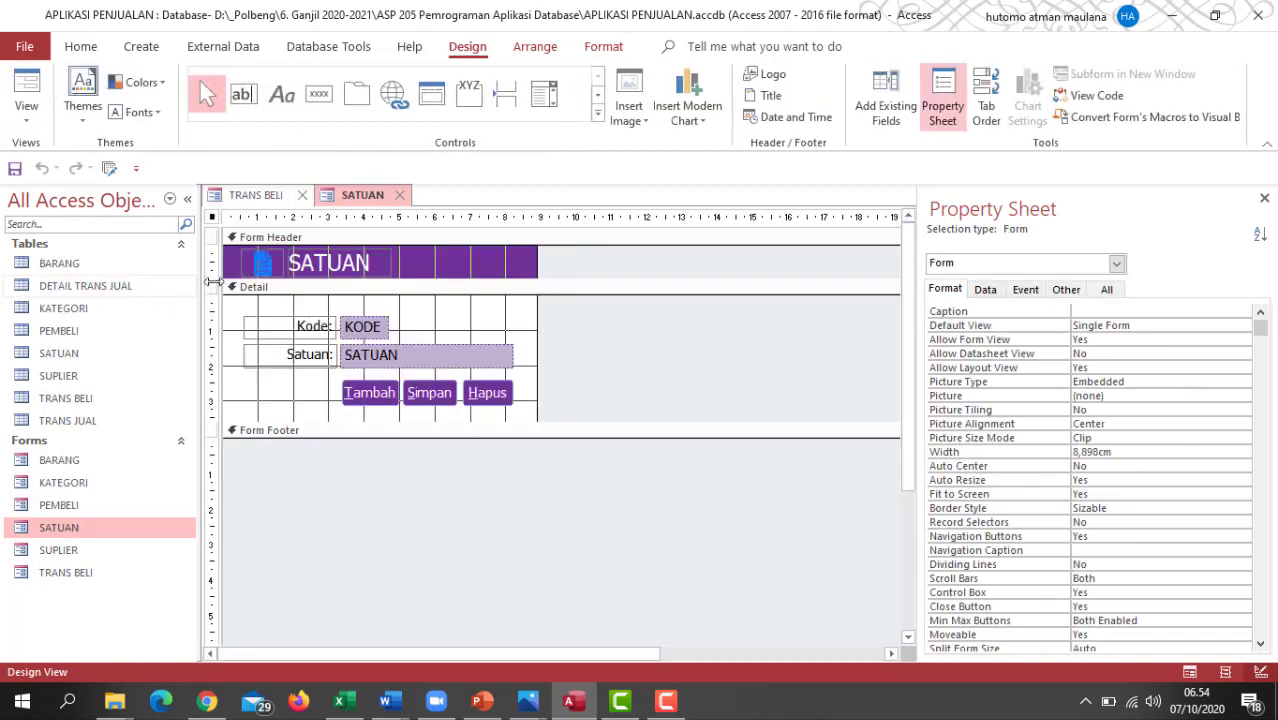
pyautogui.click(258, 197)
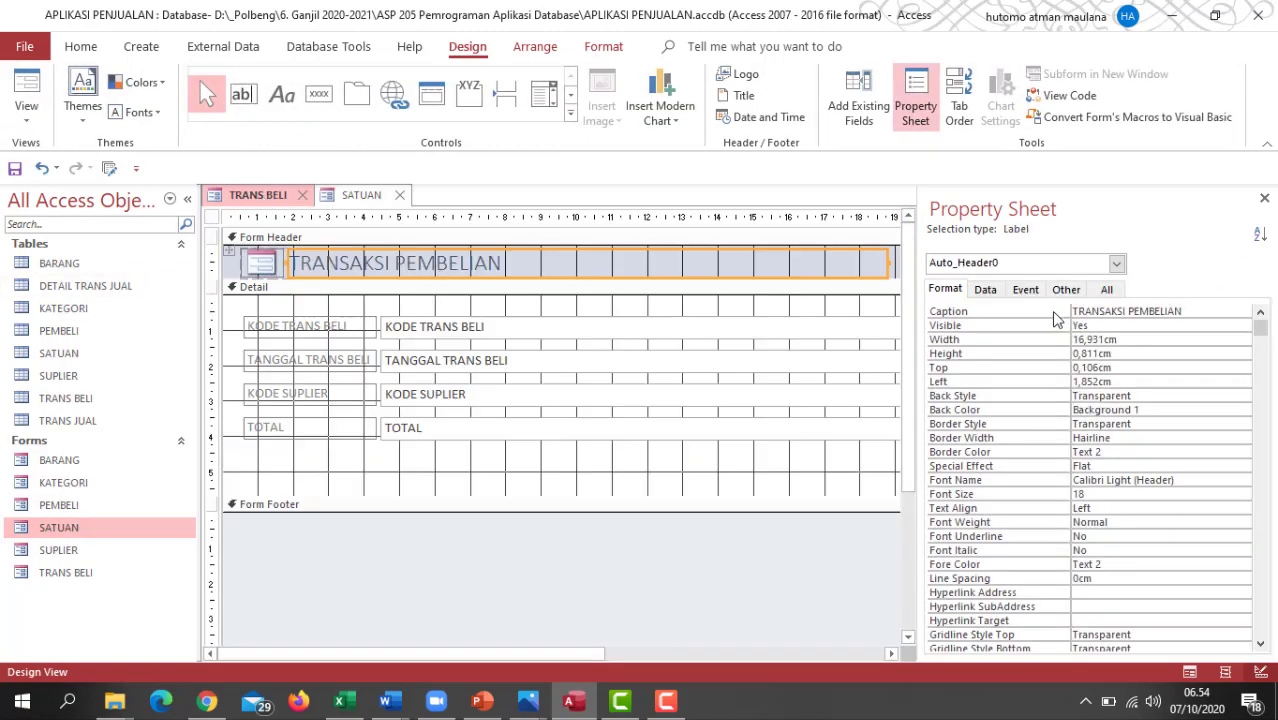
# - Set the Pop Up and Modal properties of the TRANS BELI form to Yes
pyautogui.click(956, 293)
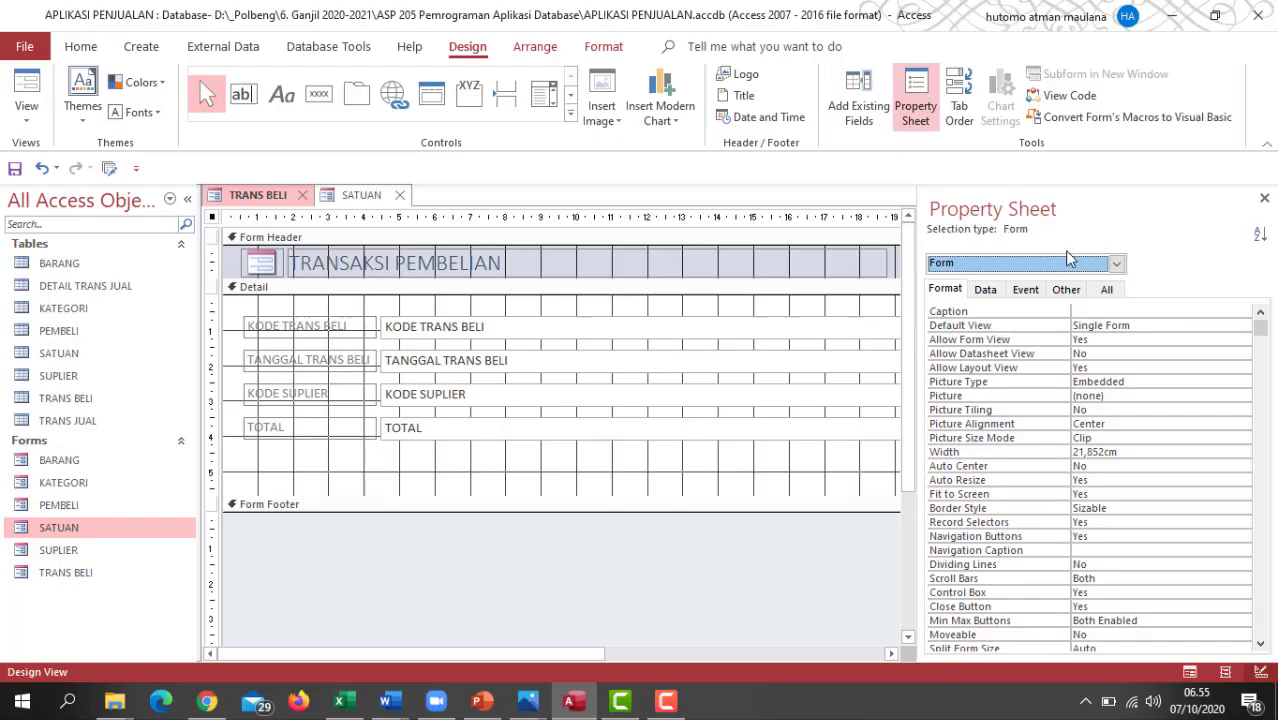
pyautogui.click(1116, 264)
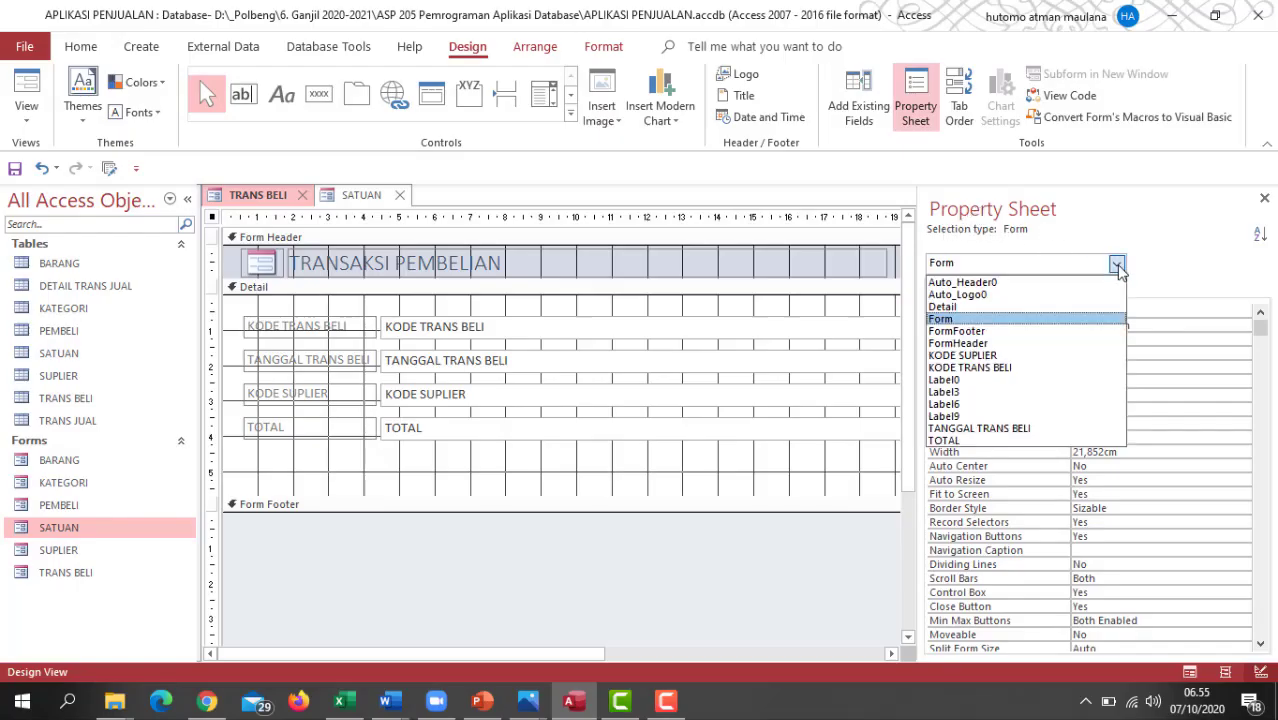
pyautogui.click(1030, 319)
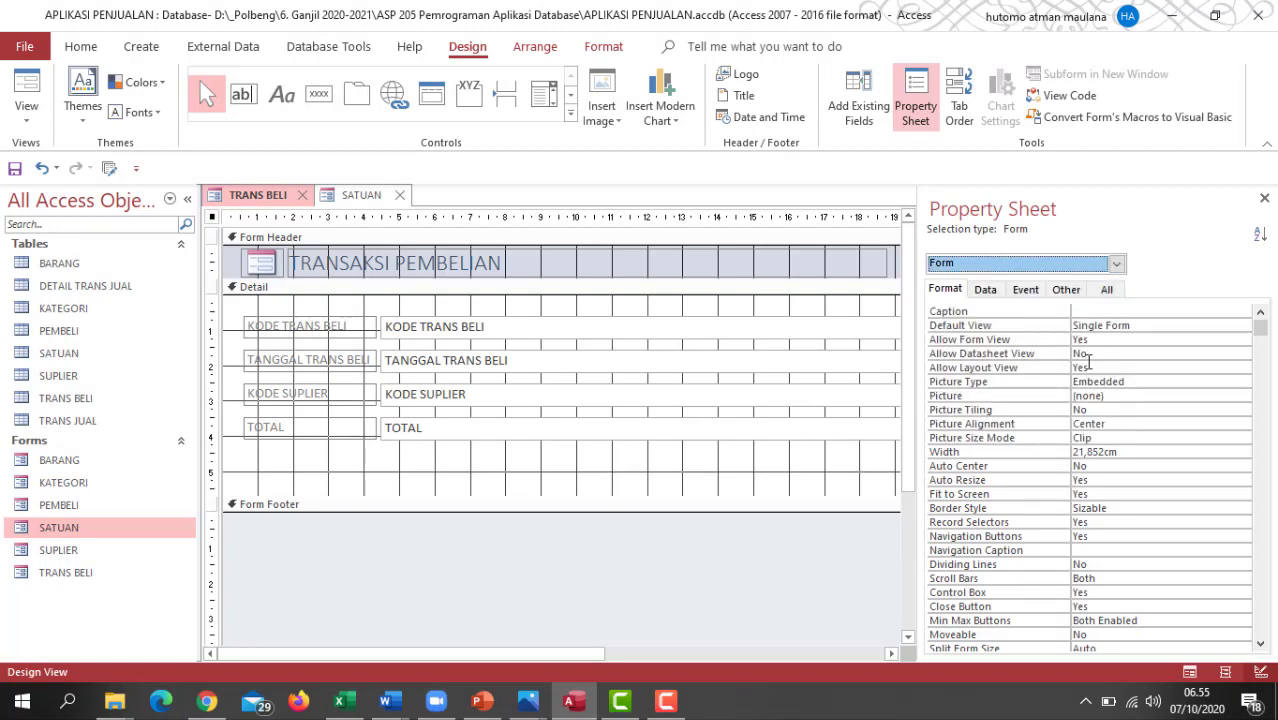
pyautogui.click(950, 289)
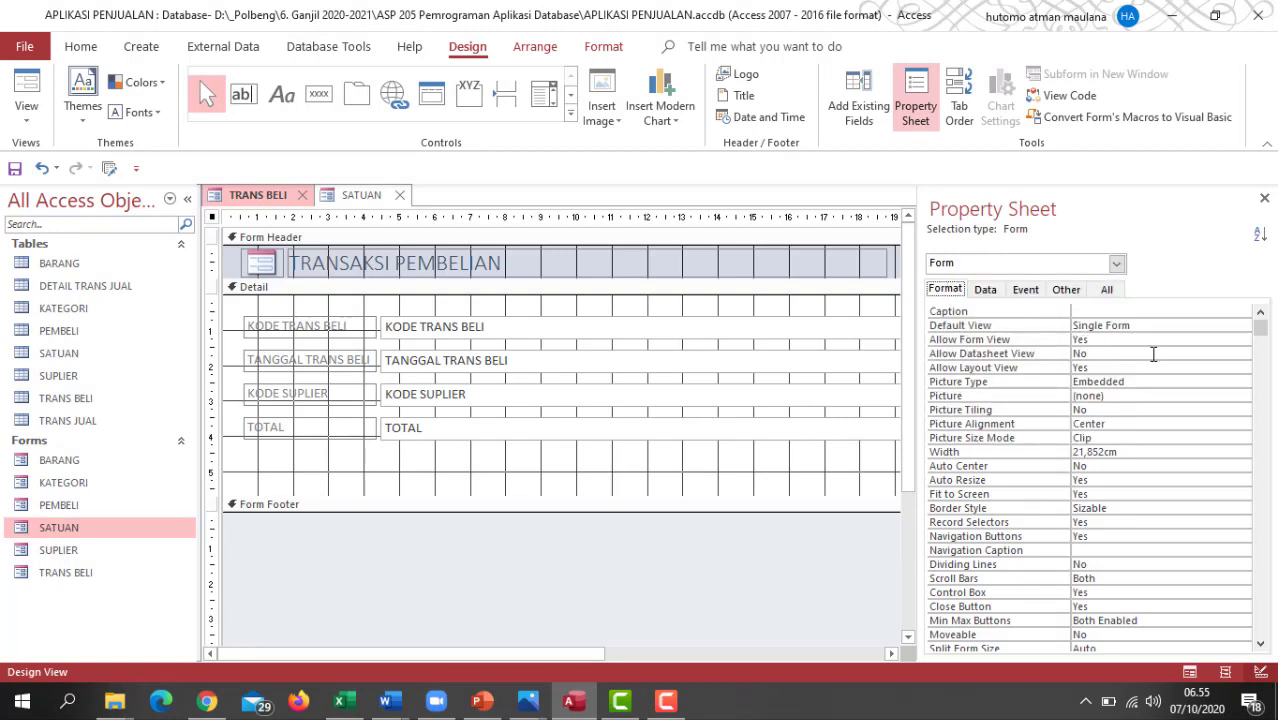
pyautogui.click(1106, 289)
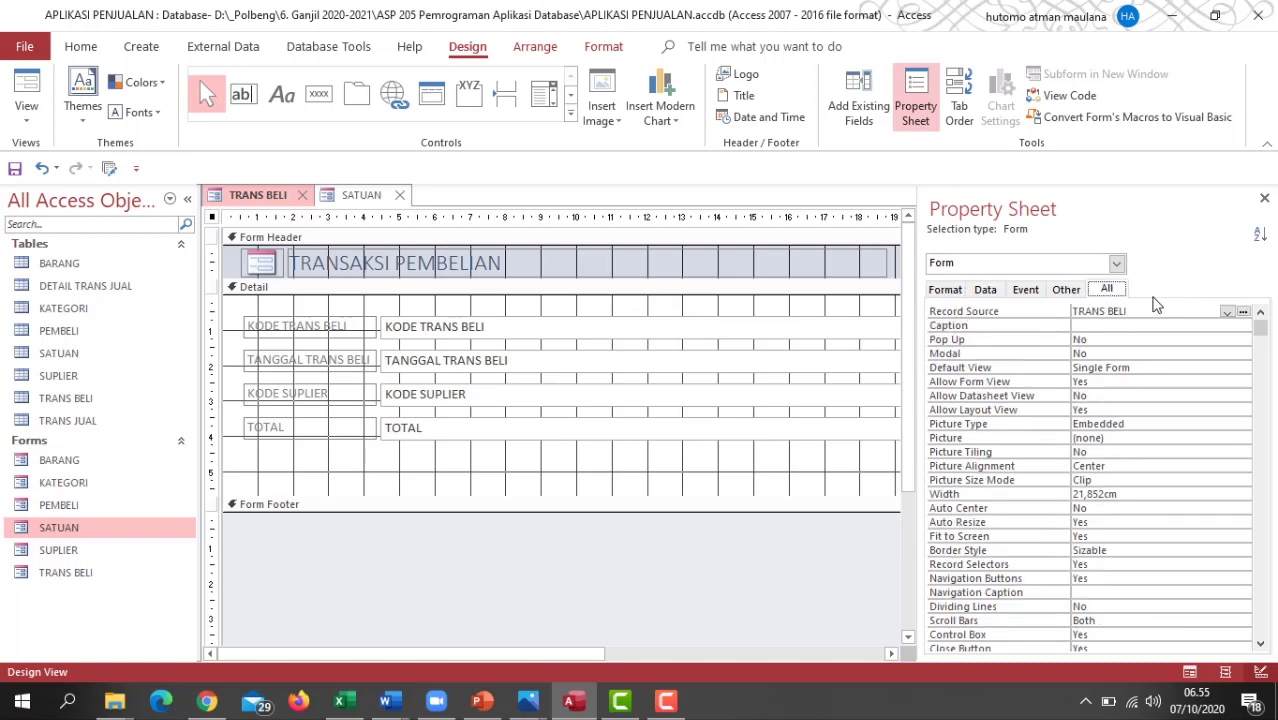
pyautogui.click(1100, 340)
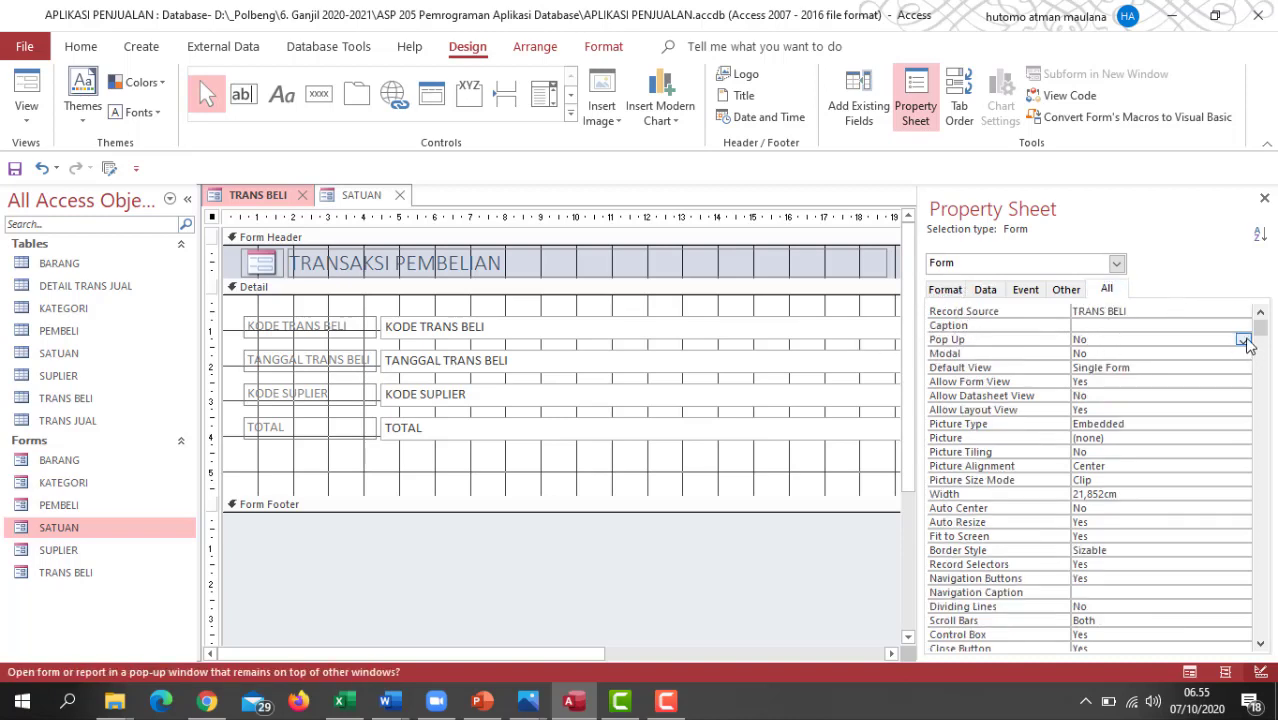
pyautogui.click(1243, 340)
pyautogui.click(1121, 353)
pyautogui.click(1121, 353)
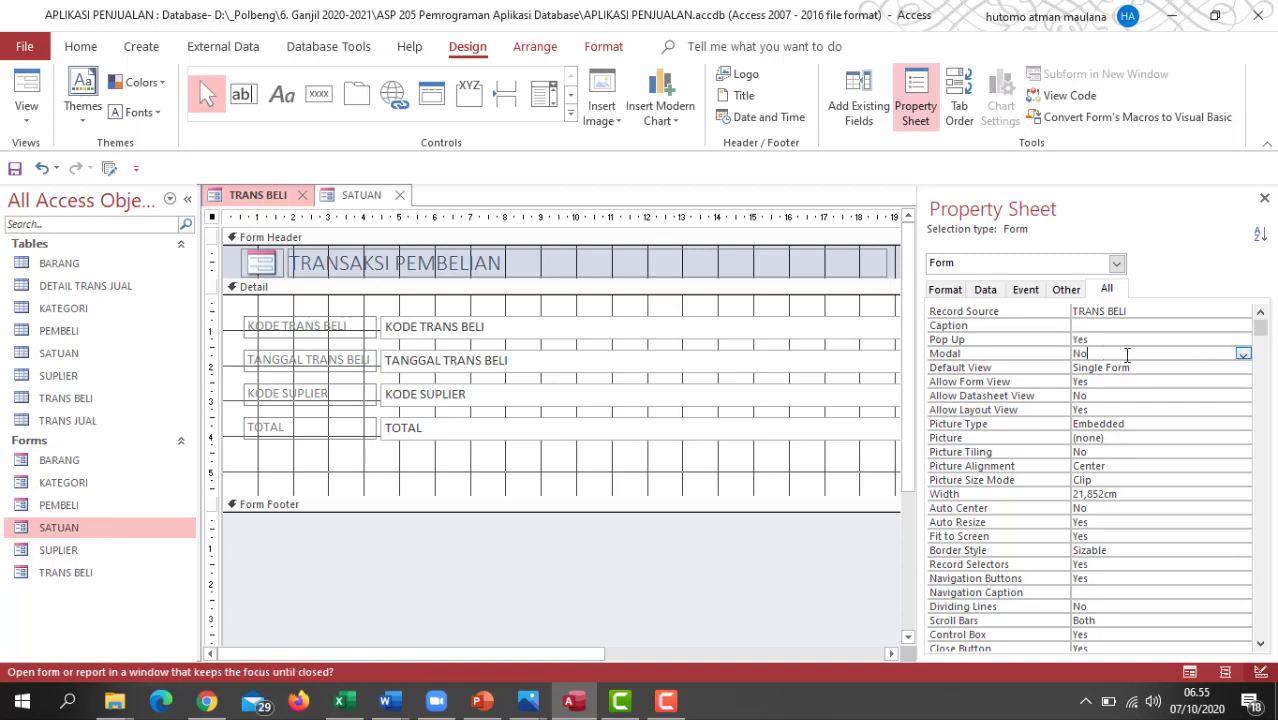
pyautogui.click(1243, 353)
pyautogui.click(1208, 371)
# - Set the form's Record Selectors property to No
pyautogui.click(1094, 565)
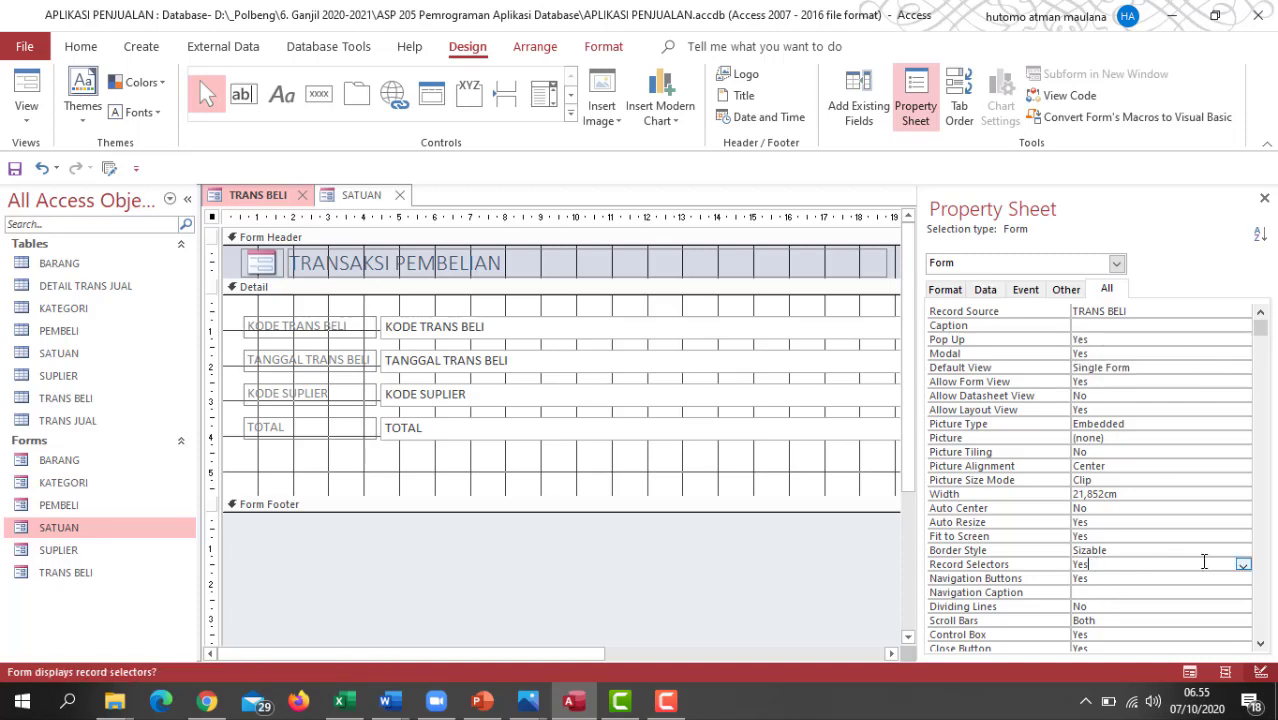
pyautogui.click(1242, 564)
pyautogui.click(1222, 592)
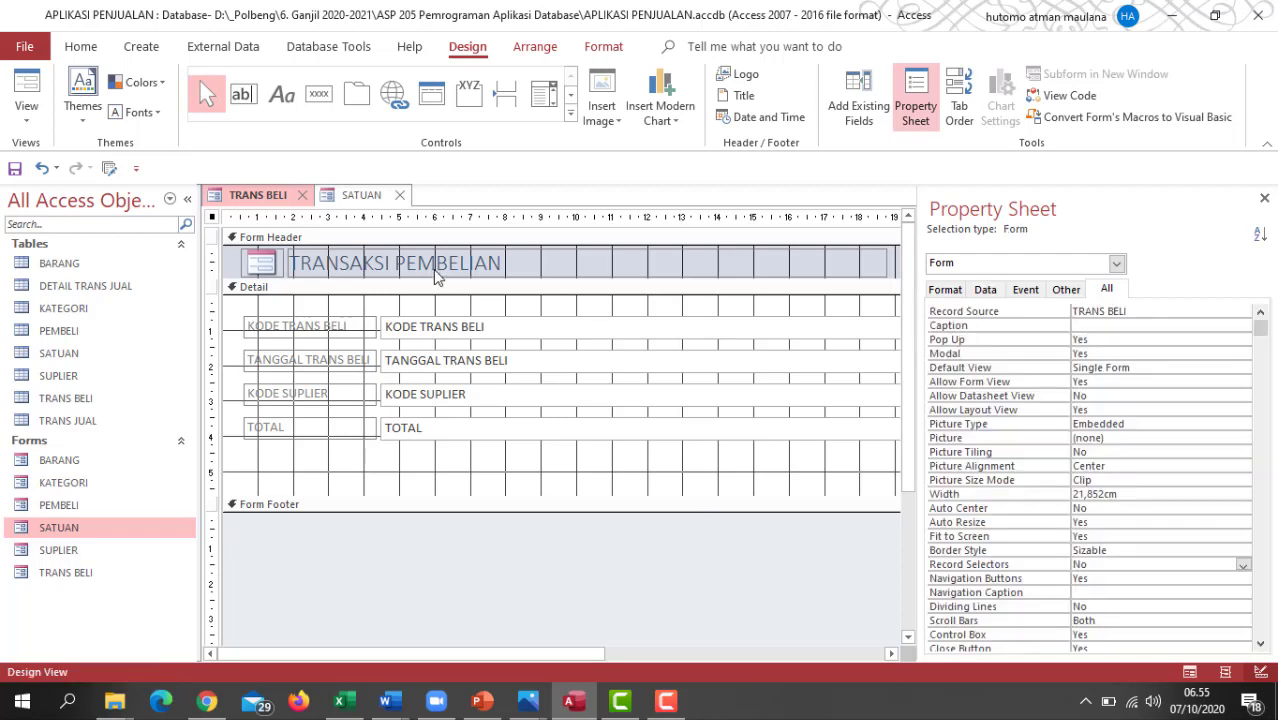
# - Close the property sheet and fill the form header background with the standard purple colour
pyautogui.click(895, 272)
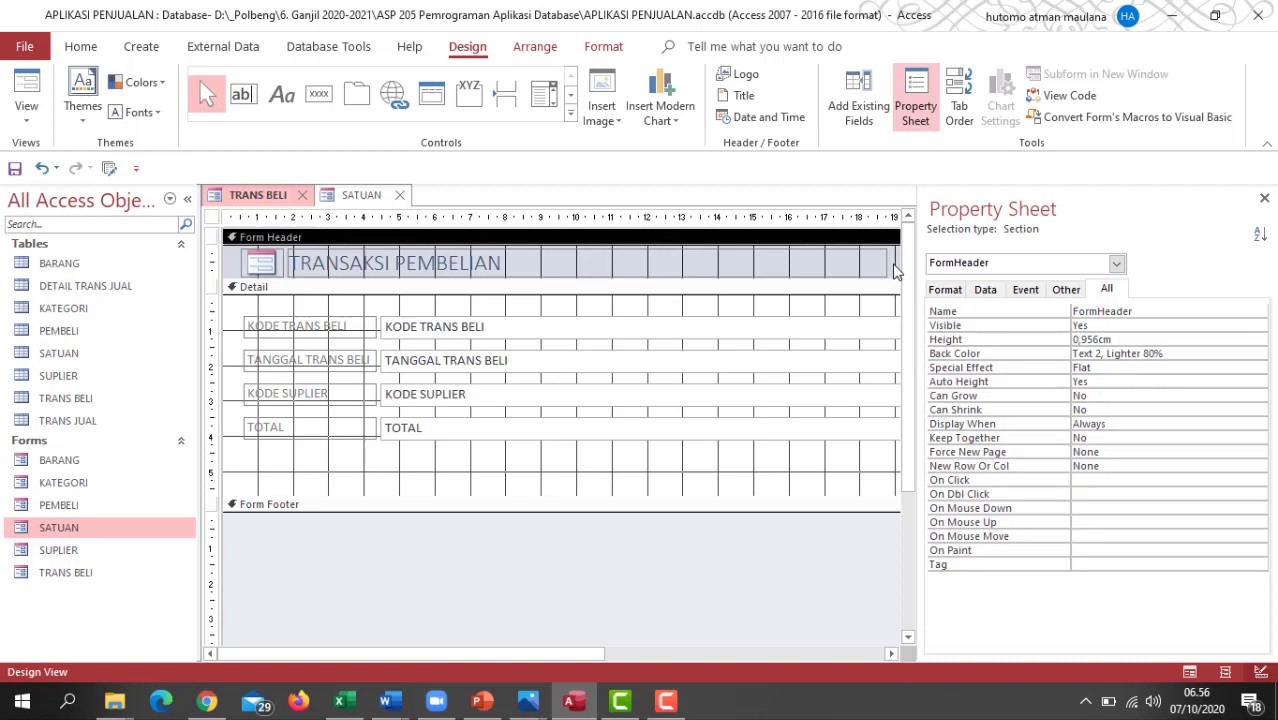
pyautogui.click(594, 47)
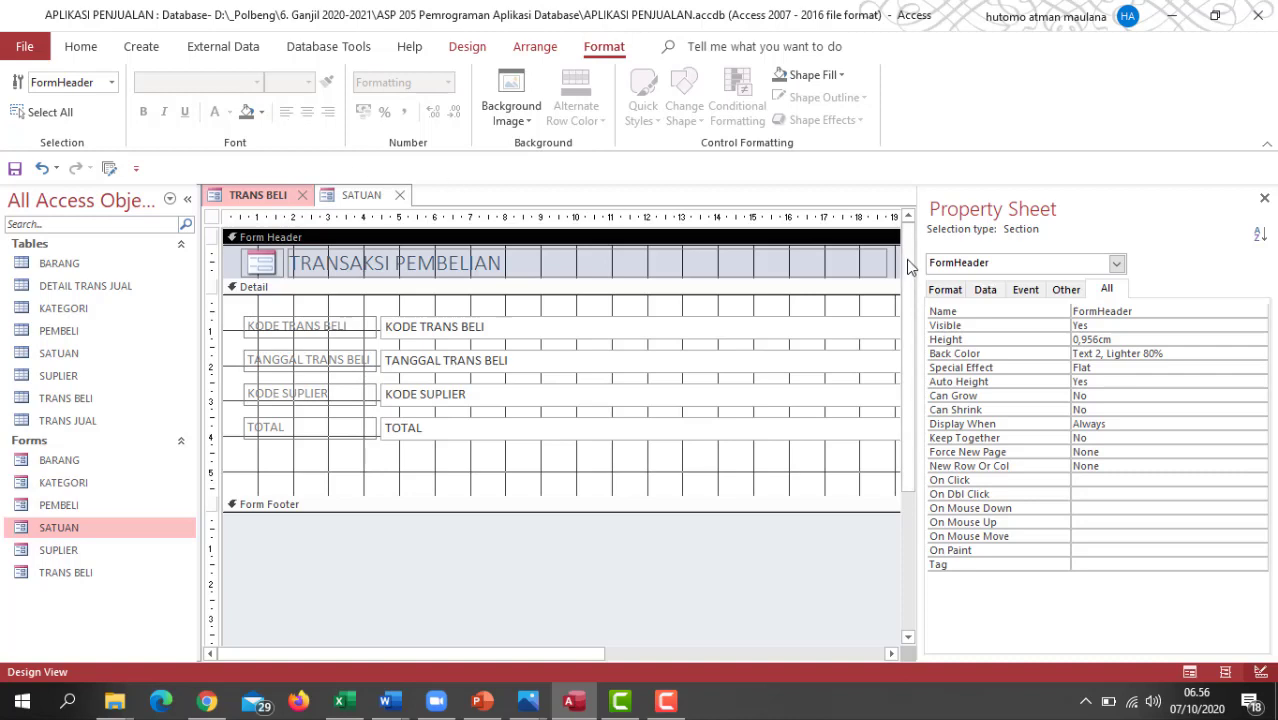
pyautogui.click(1265, 199)
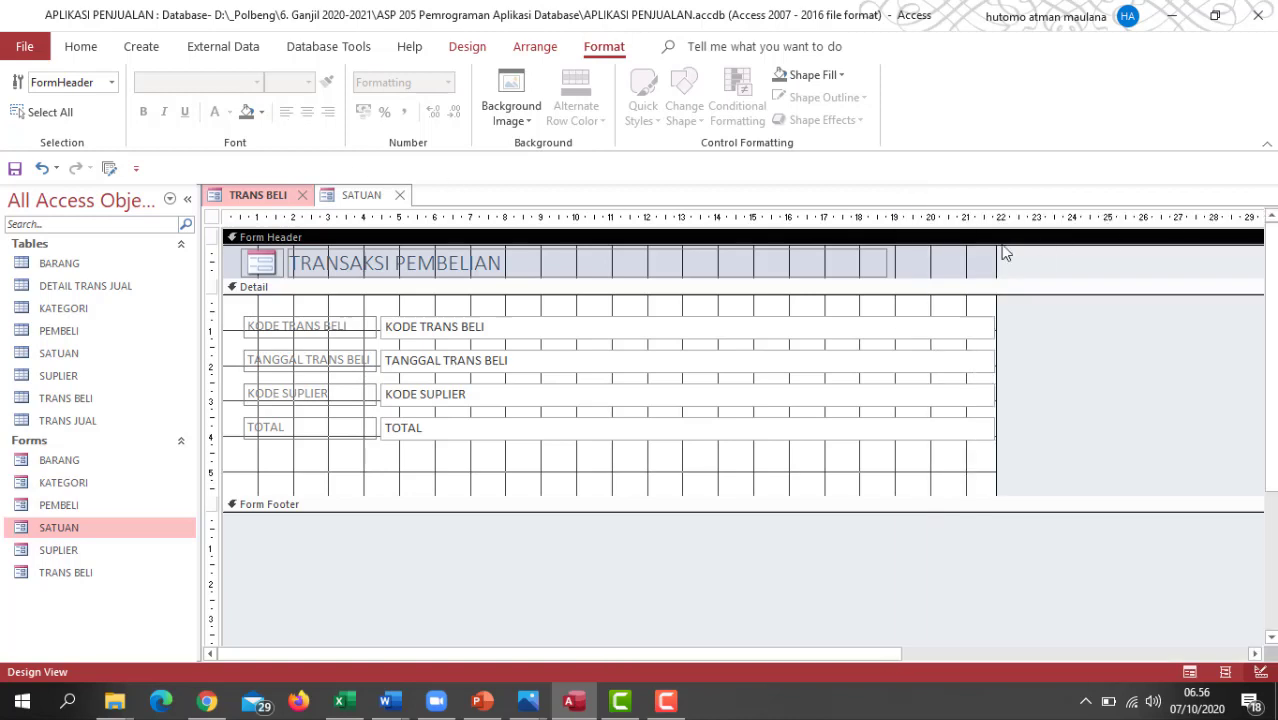
pyautogui.click(934, 264)
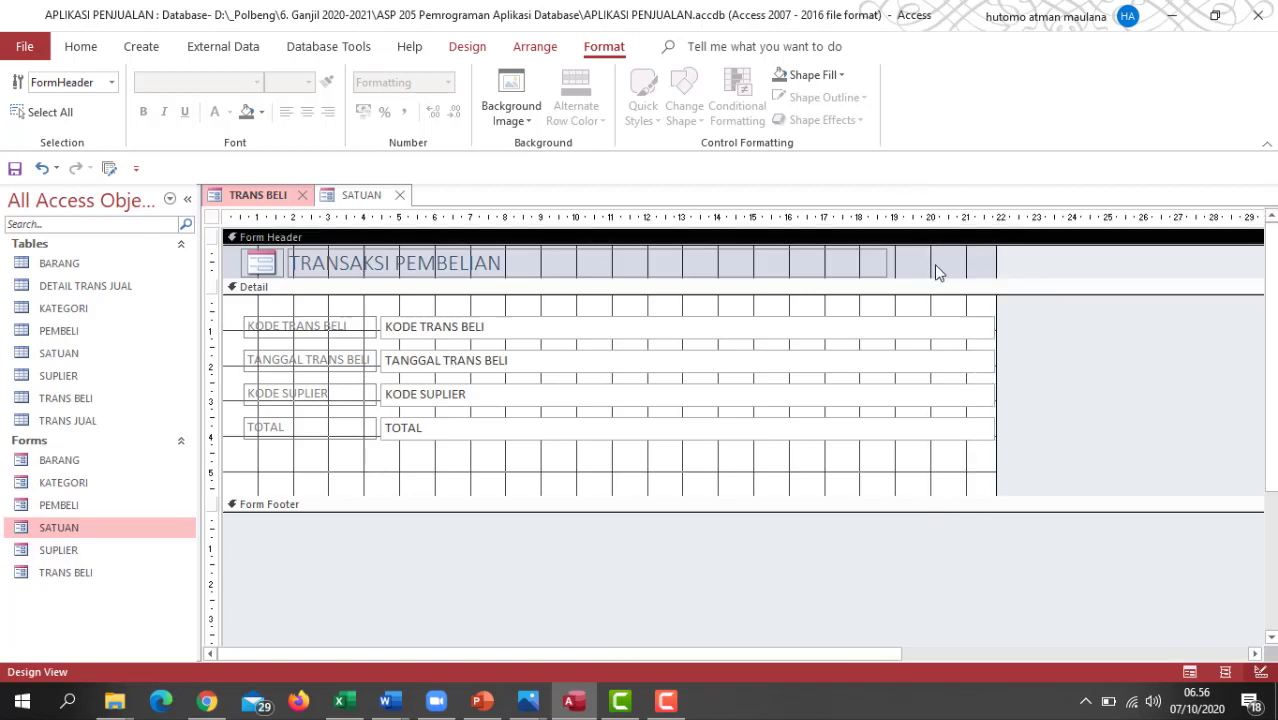
pyautogui.click(262, 113)
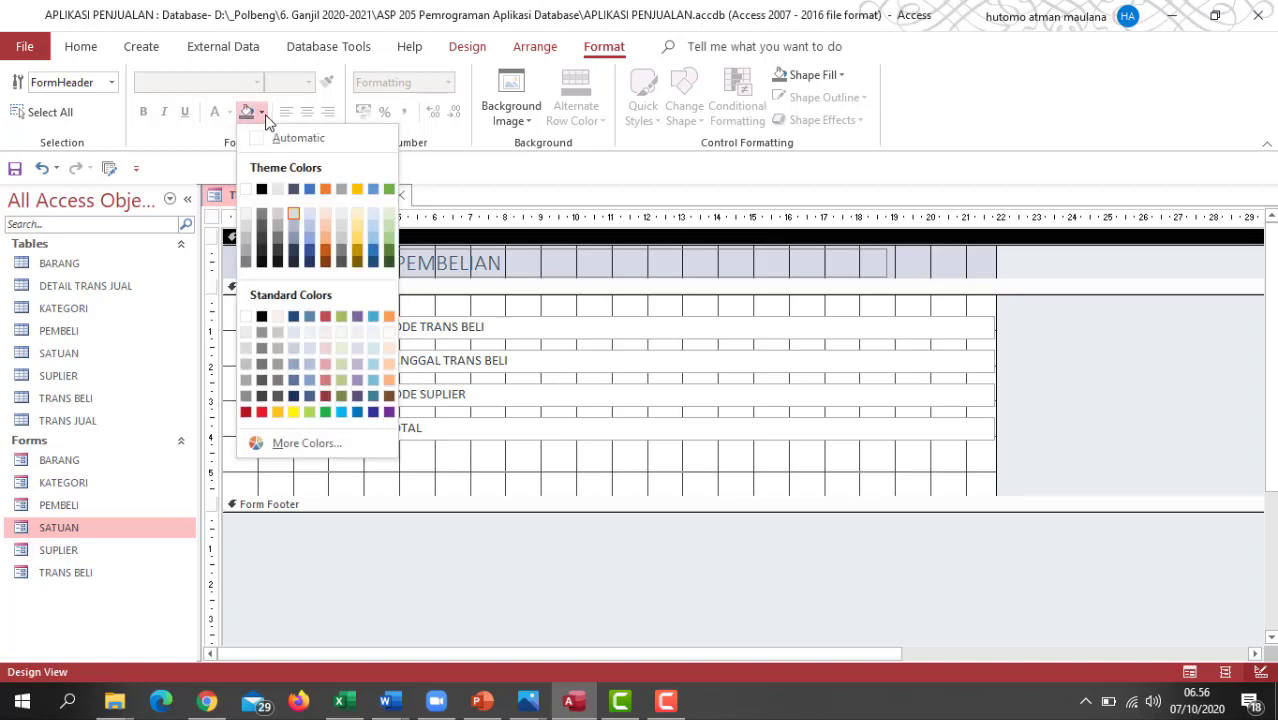
pyautogui.click(389, 411)
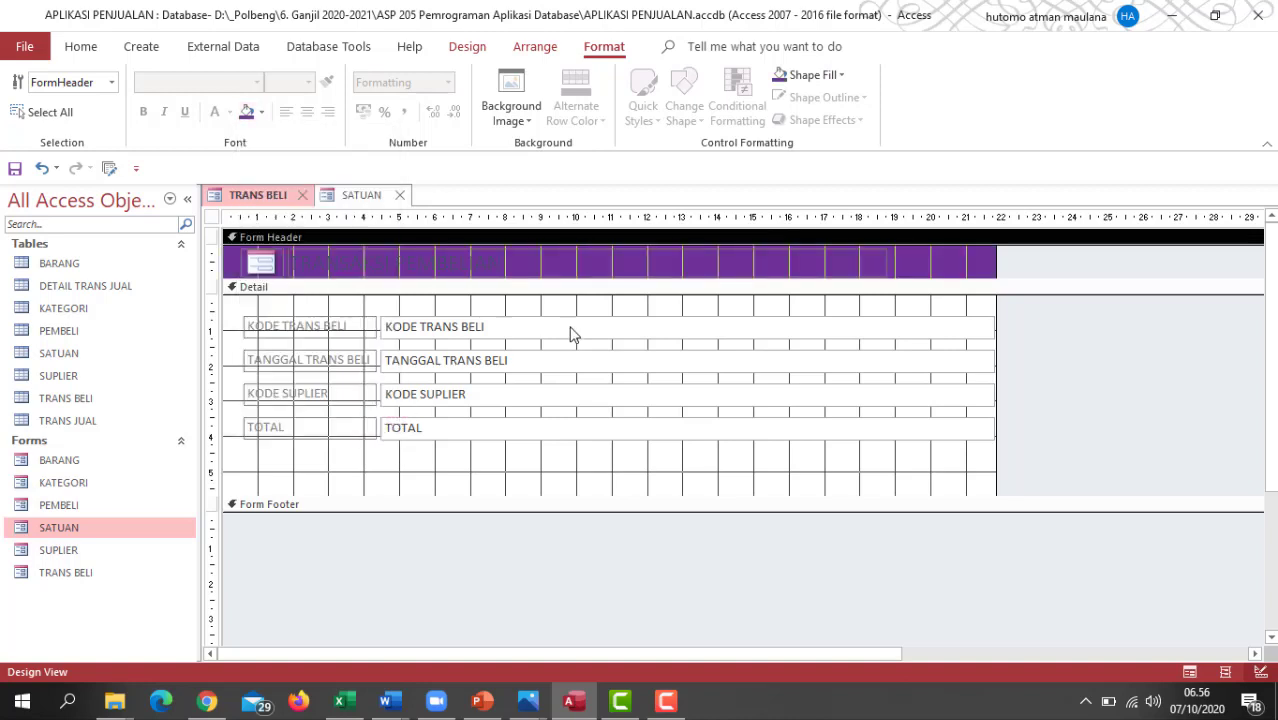
# - Change the font colour of the TRANSAKSI PEMBELIAN title to white
pyautogui.click(390, 265)
pyautogui.doubleClick(397, 265)
pyautogui.moveTo(498, 268); pyautogui.dragTo(288, 266)
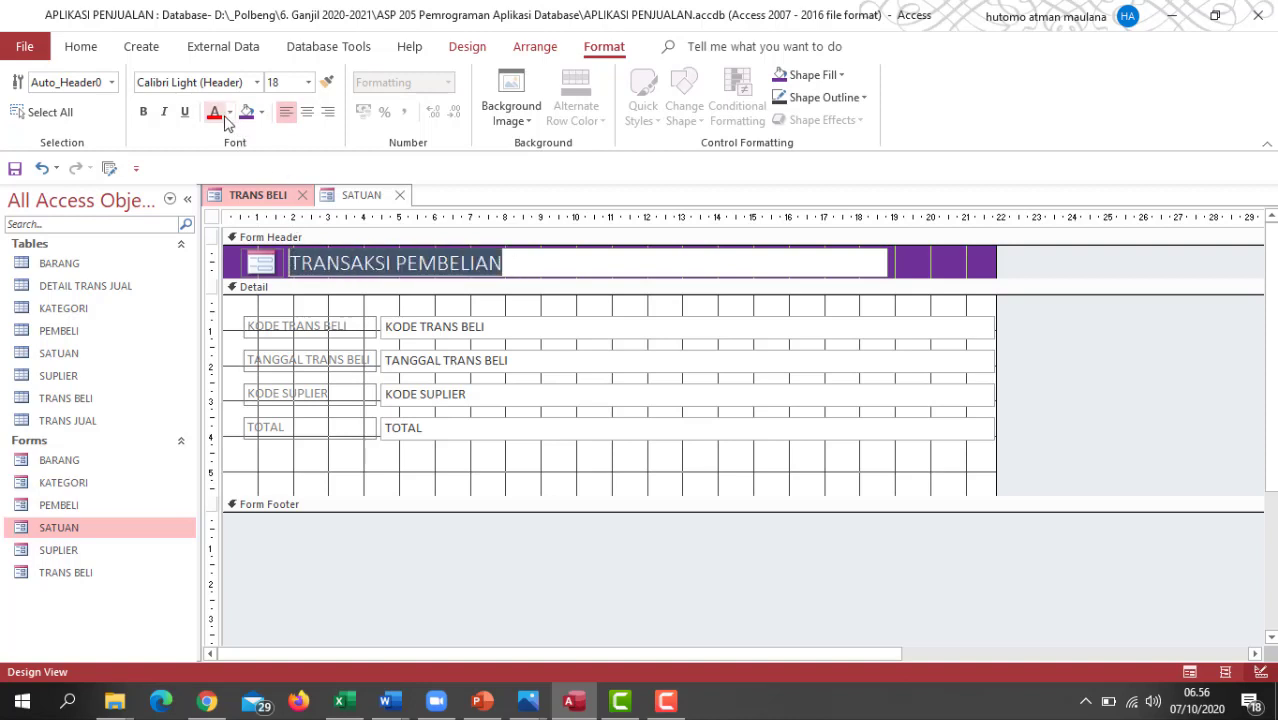
pyautogui.click(229, 112)
pyautogui.click(214, 191)
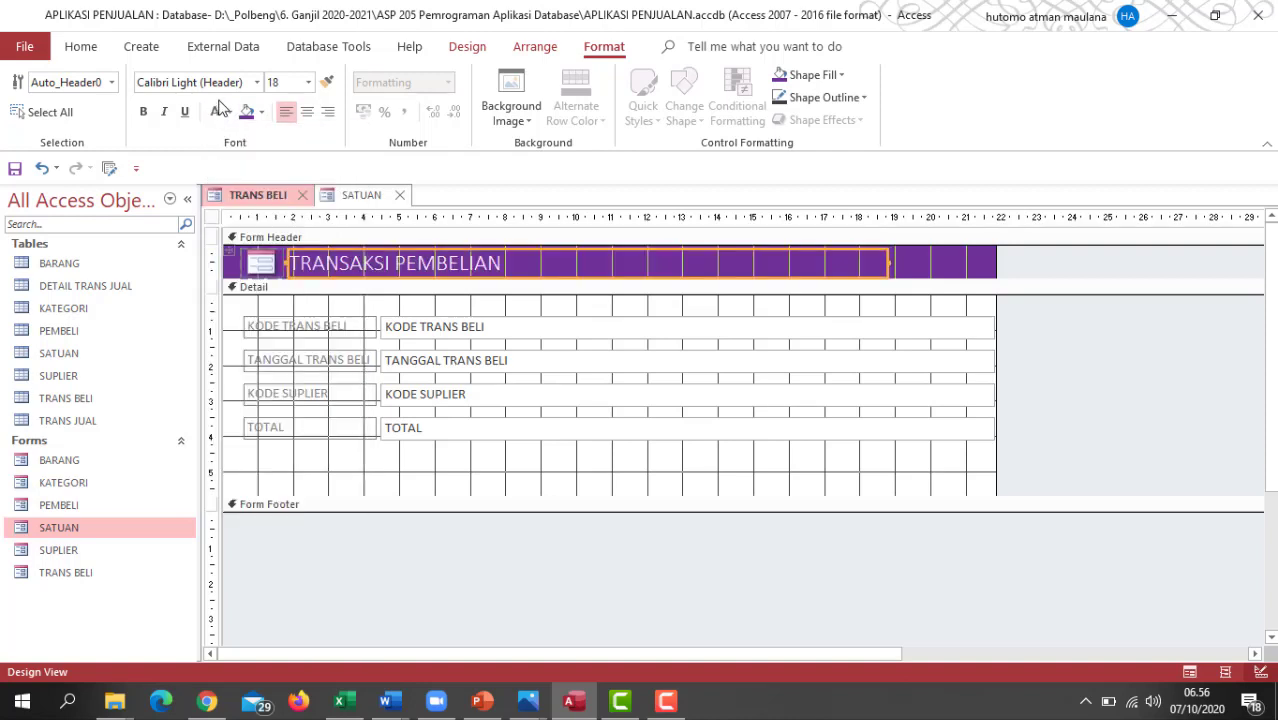
# - Set the TRANSAKSI PEMBELIAN title's font to Tahoma and narrow its box to fit the text
pyautogui.click(257, 84)
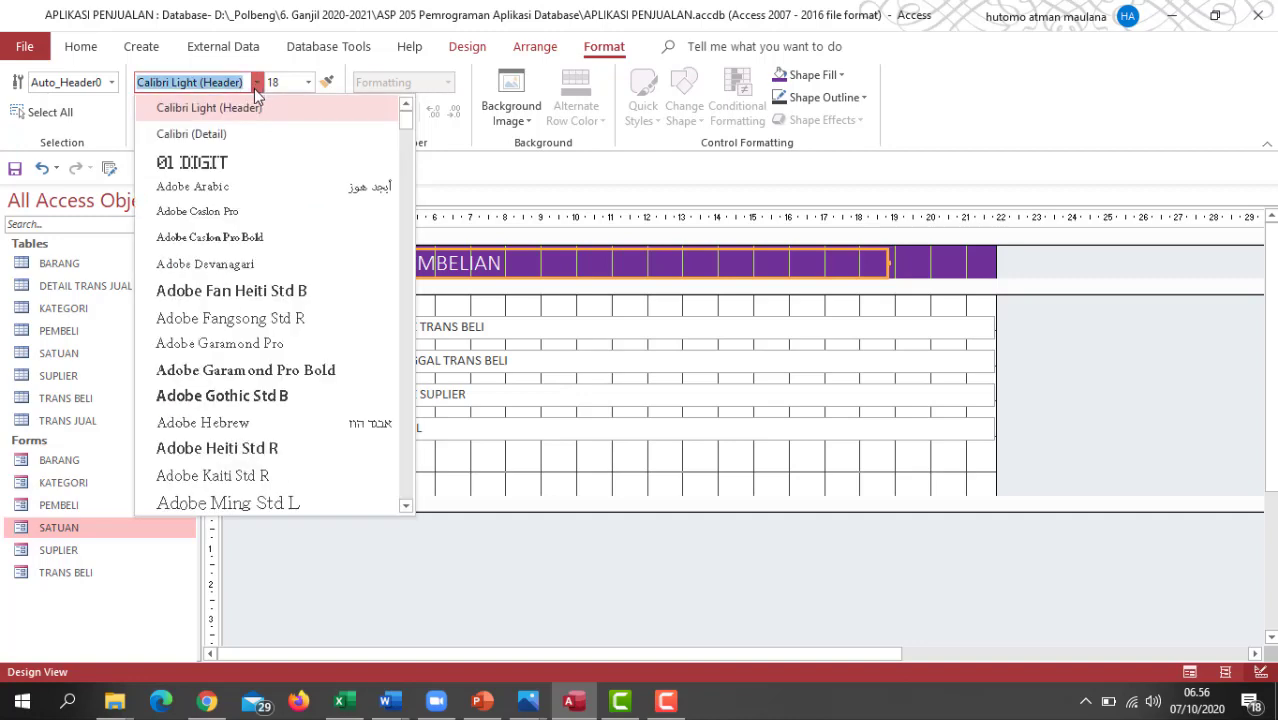
pyautogui.write('Tahoma')
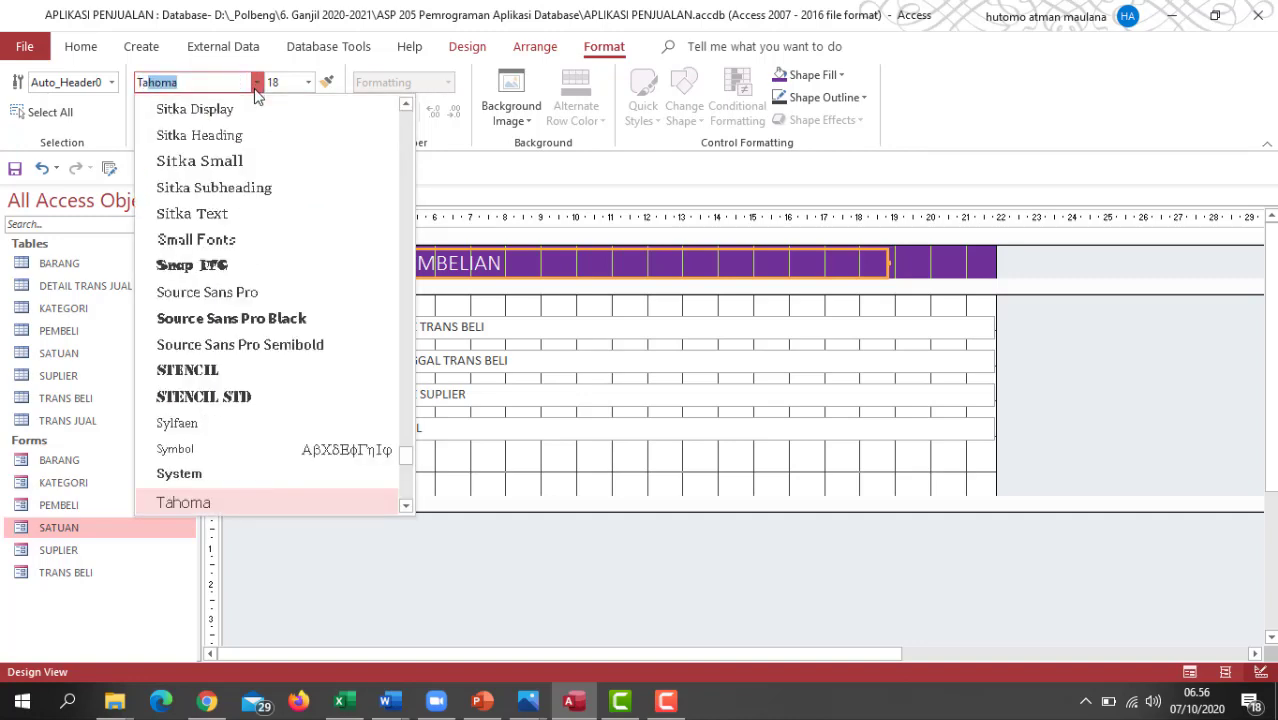
pyautogui.press('Return')
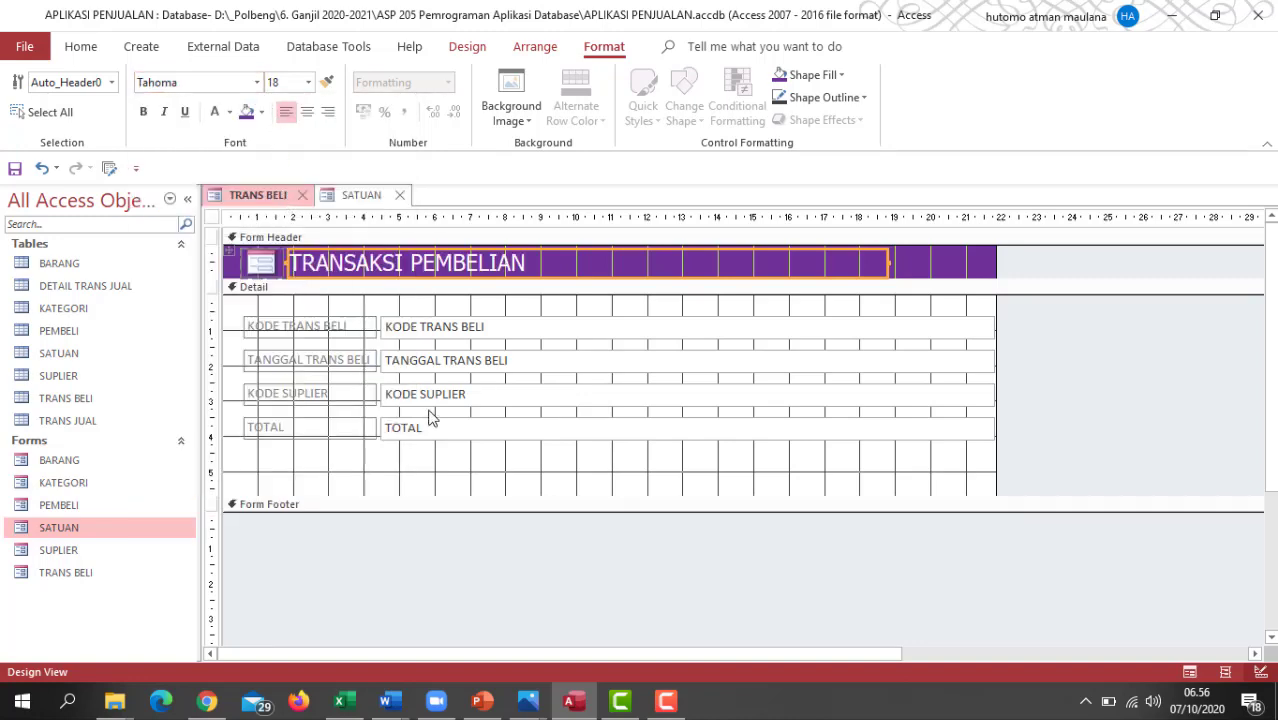
pyautogui.click(447, 476)
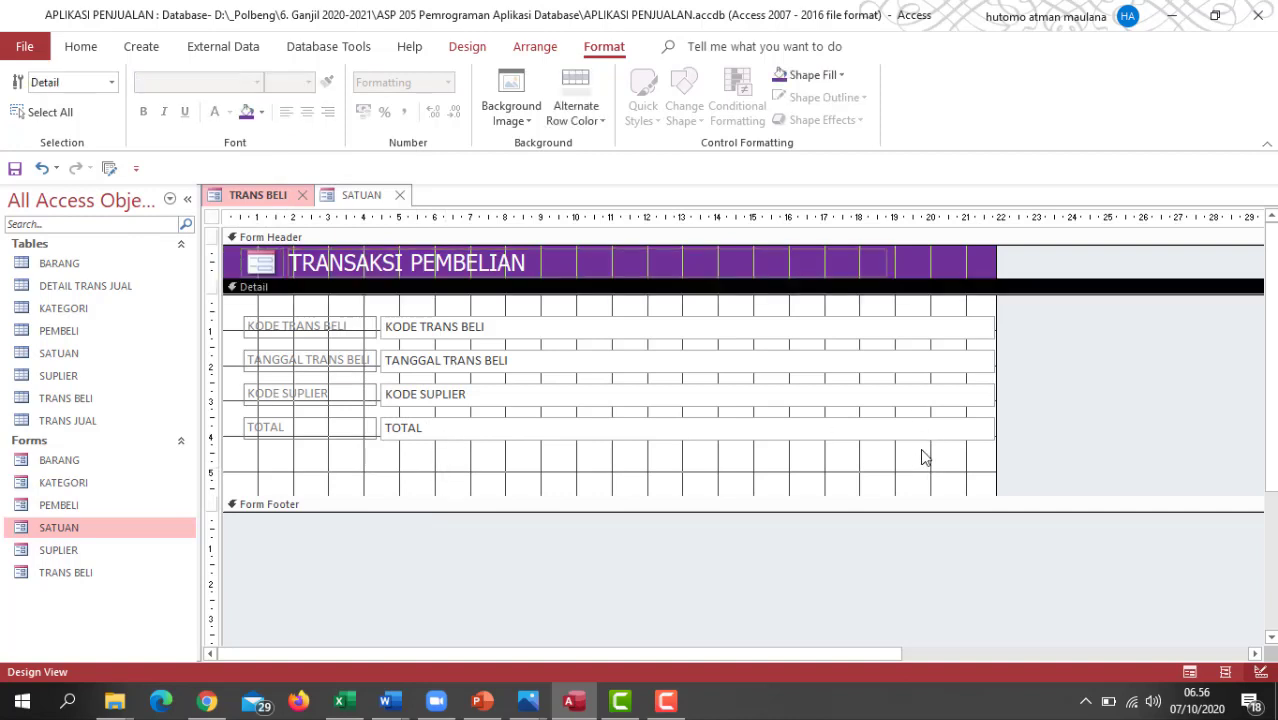
pyautogui.click(784, 273)
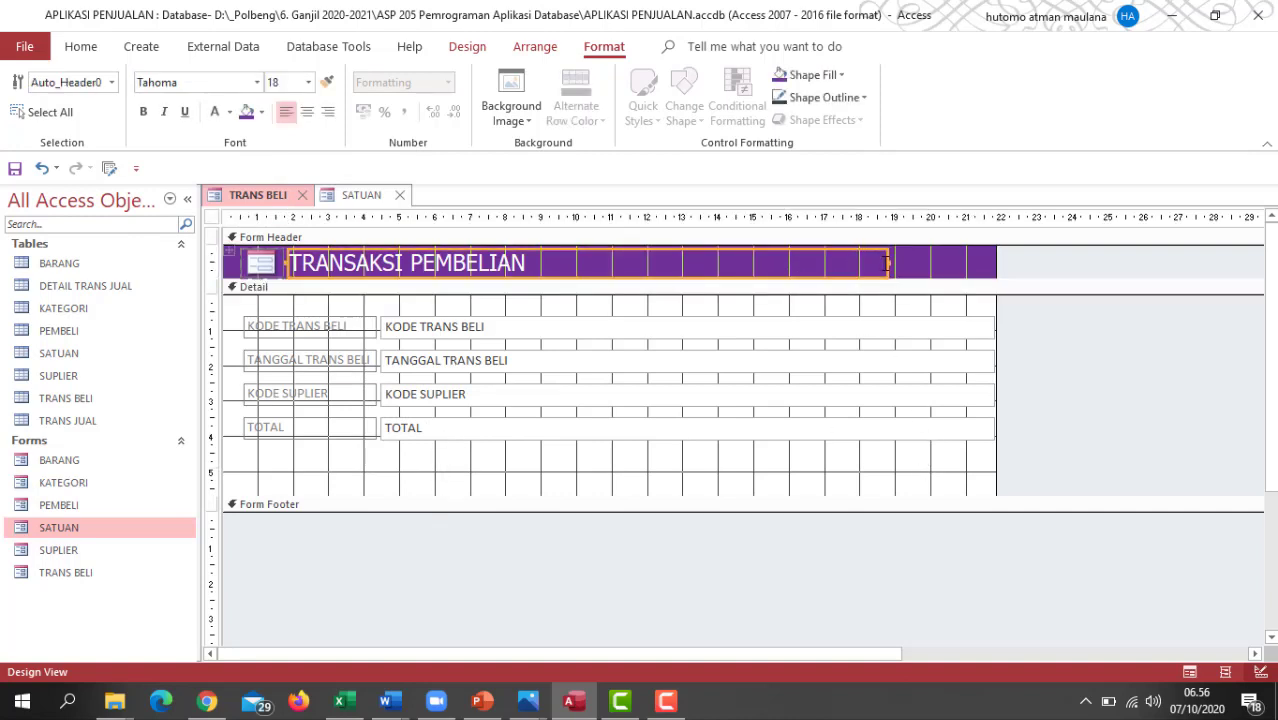
pyautogui.moveTo(885, 262); pyautogui.dragTo(549, 264)
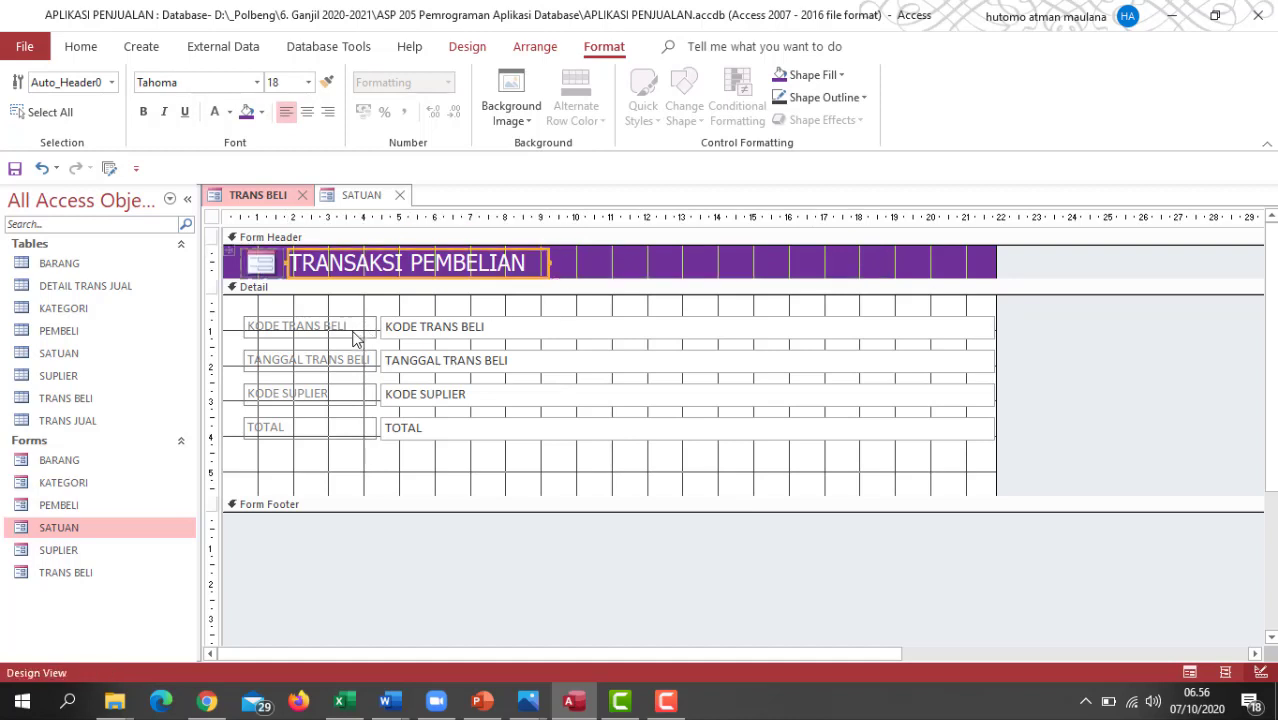
# - Set the font colour of all labels and text boxes in the Detail section to Automatic black
pyautogui.click(416, 331)
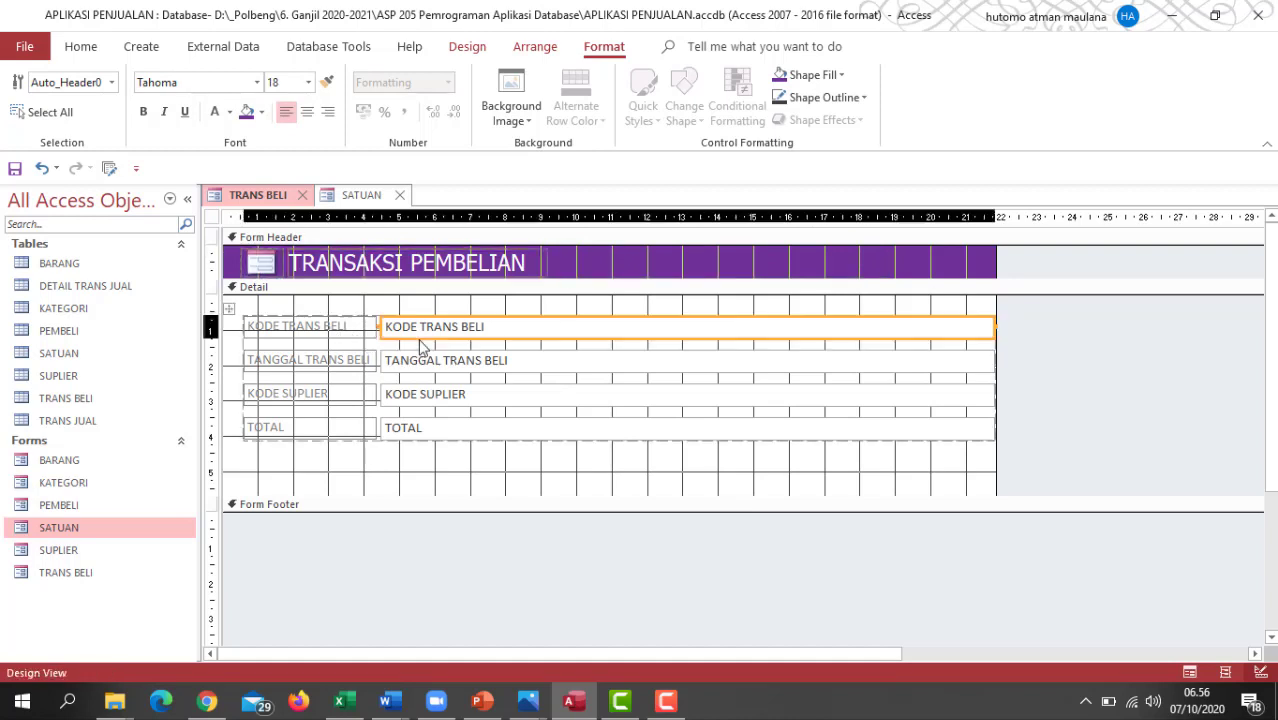
pyautogui.click(228, 309)
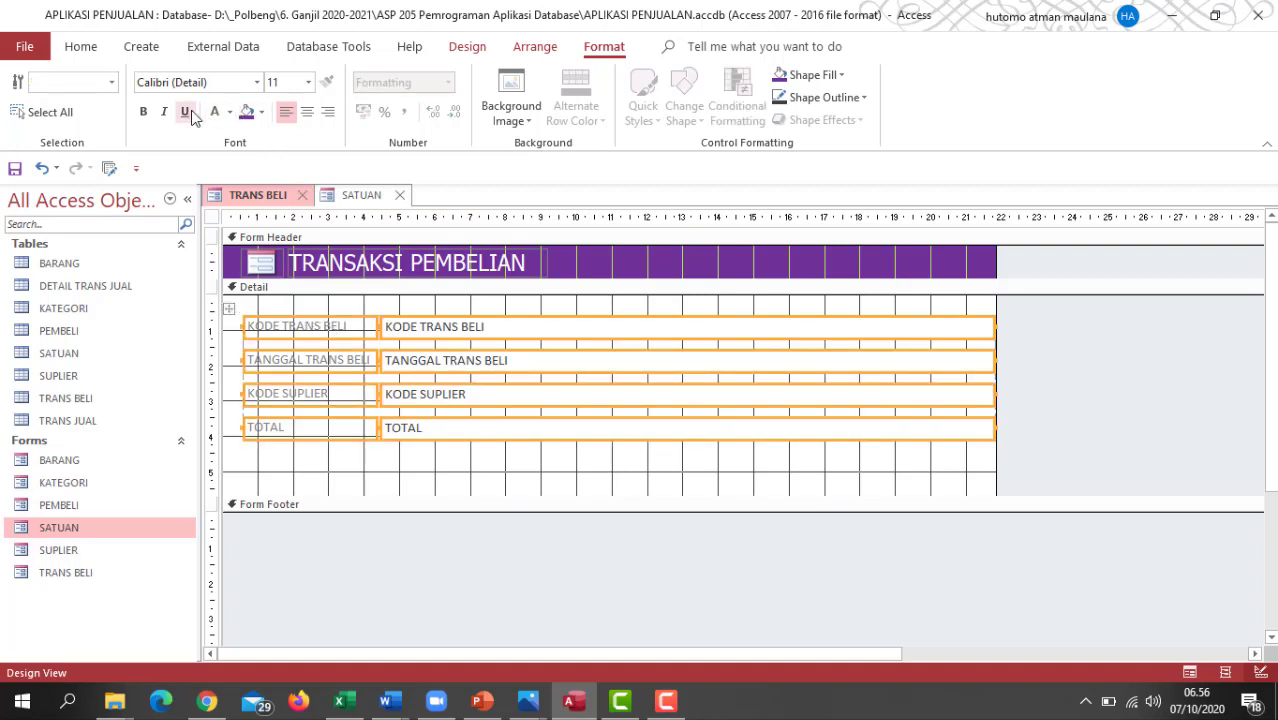
pyautogui.click(228, 116)
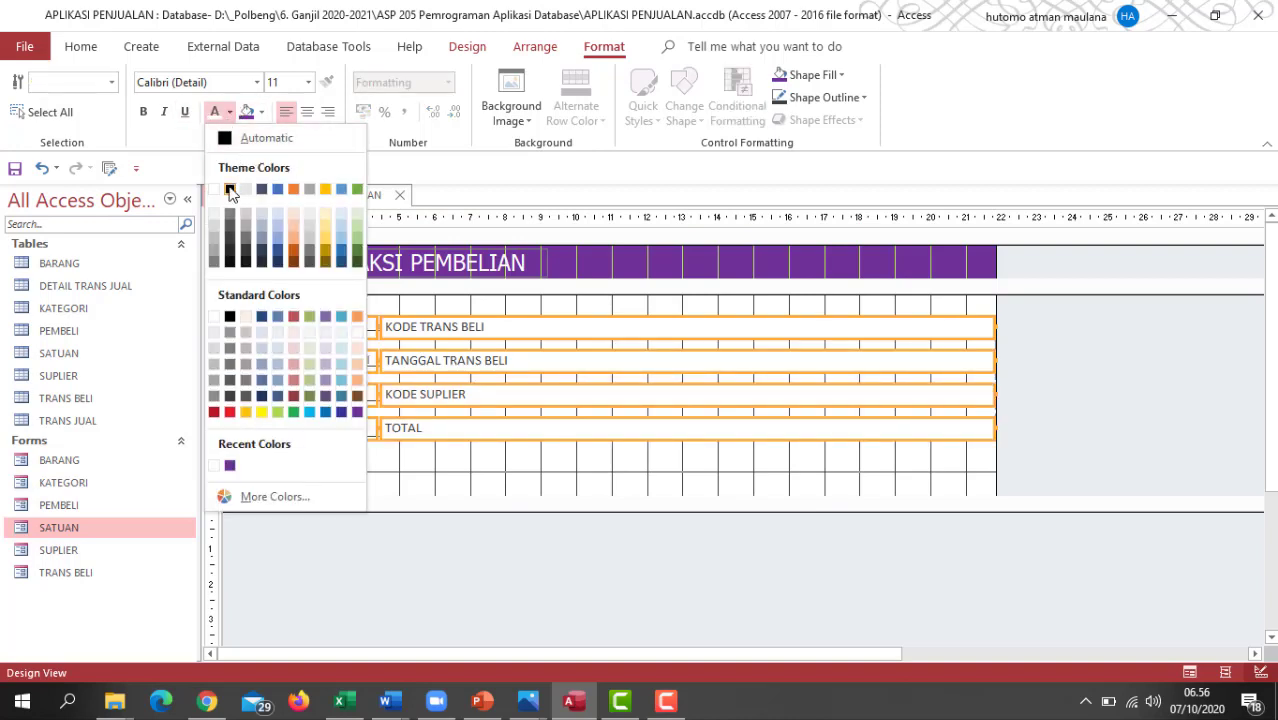
pyautogui.click(225, 137)
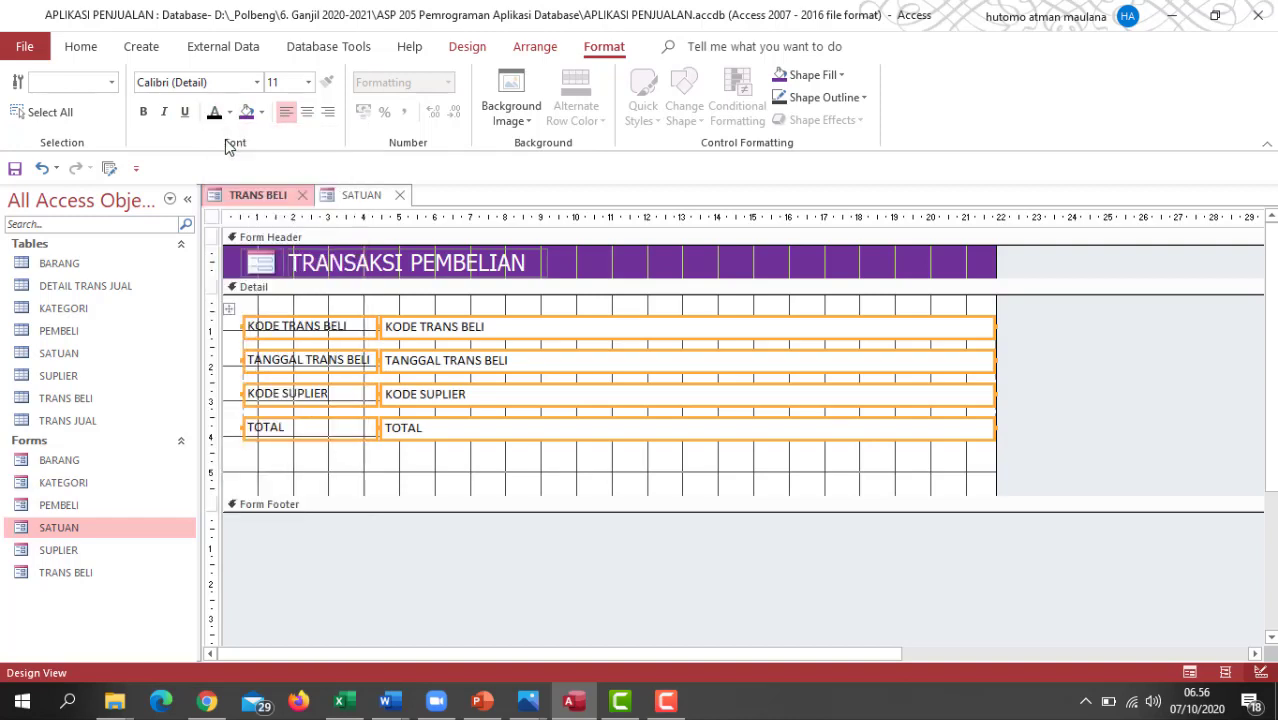
pyautogui.click(347, 472)
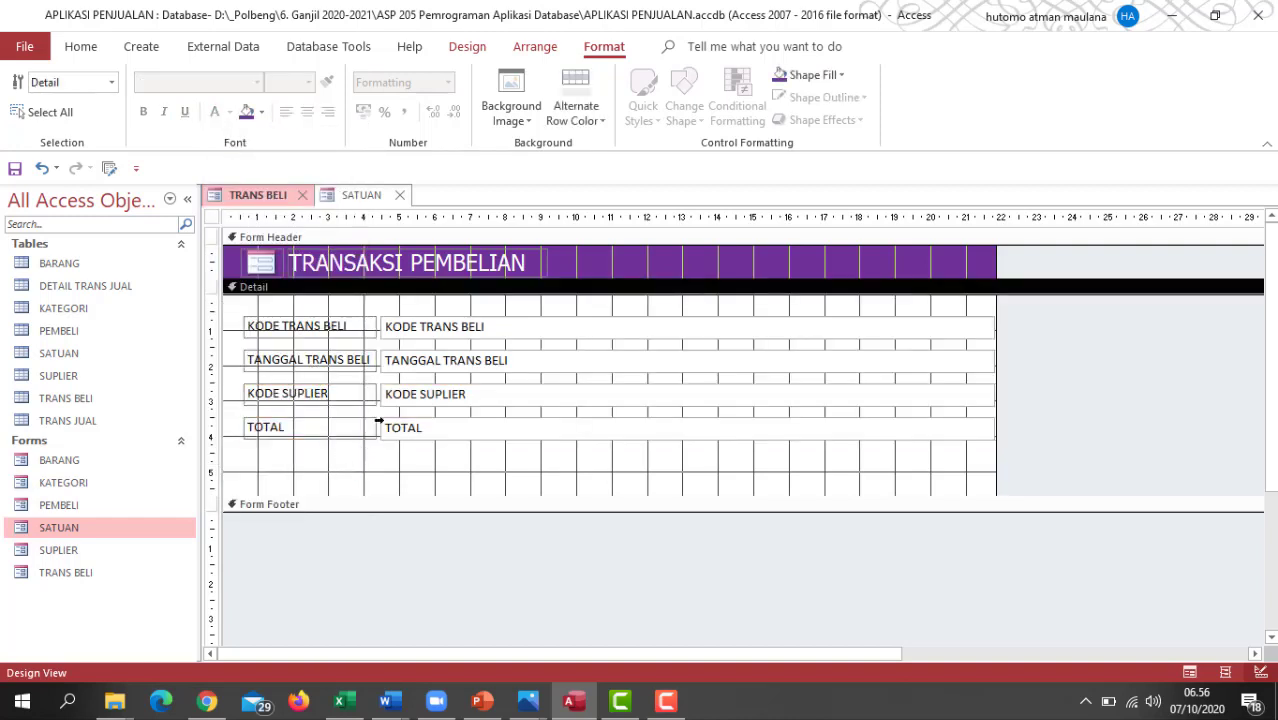
# - Change the caption of the KODE TRANS BELI label to "No. Transaksi :"
pyautogui.doubleClick(298, 326)
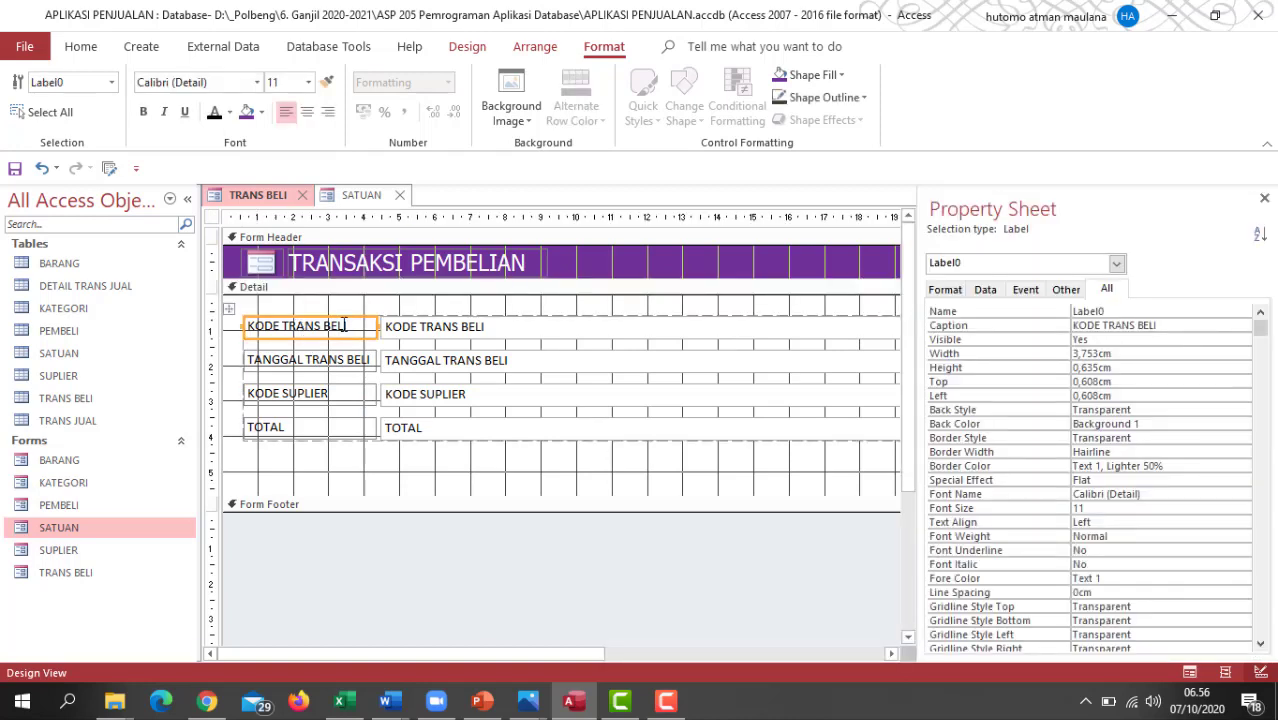
pyautogui.click(344, 324)
pyautogui.moveTo(344, 324); pyautogui.dragTo(286, 325)
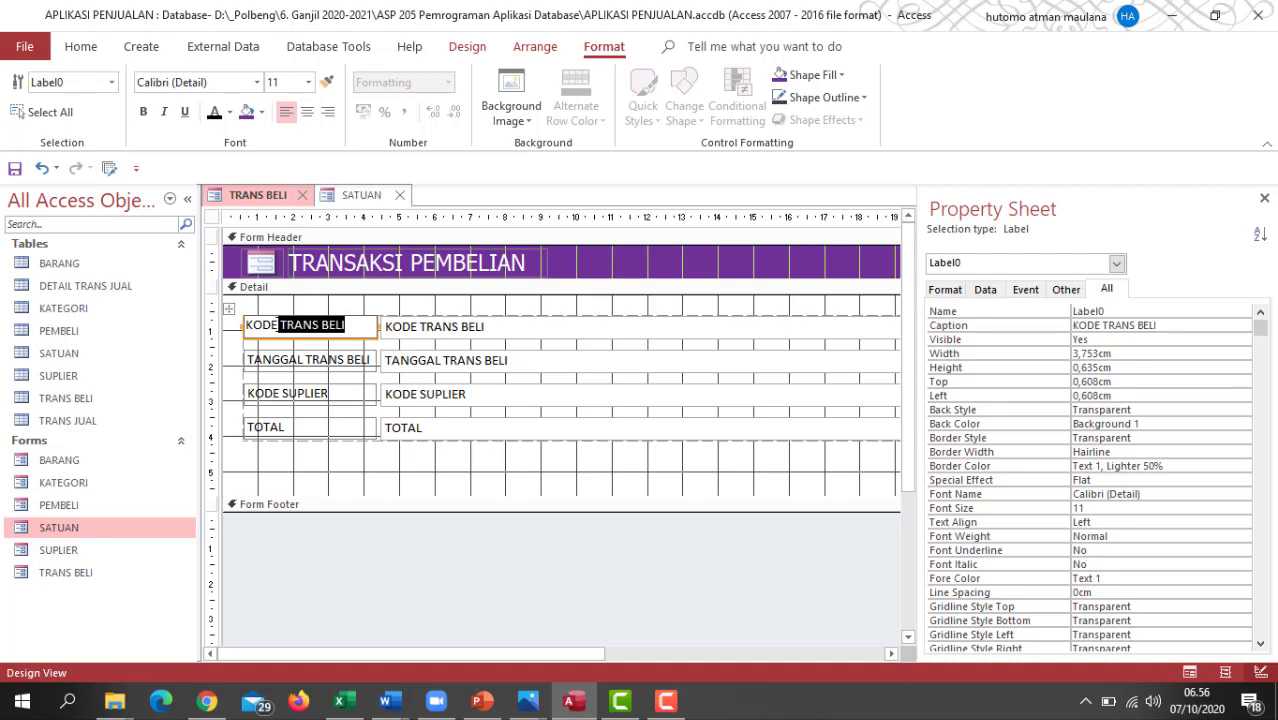
pyautogui.click(345, 325)
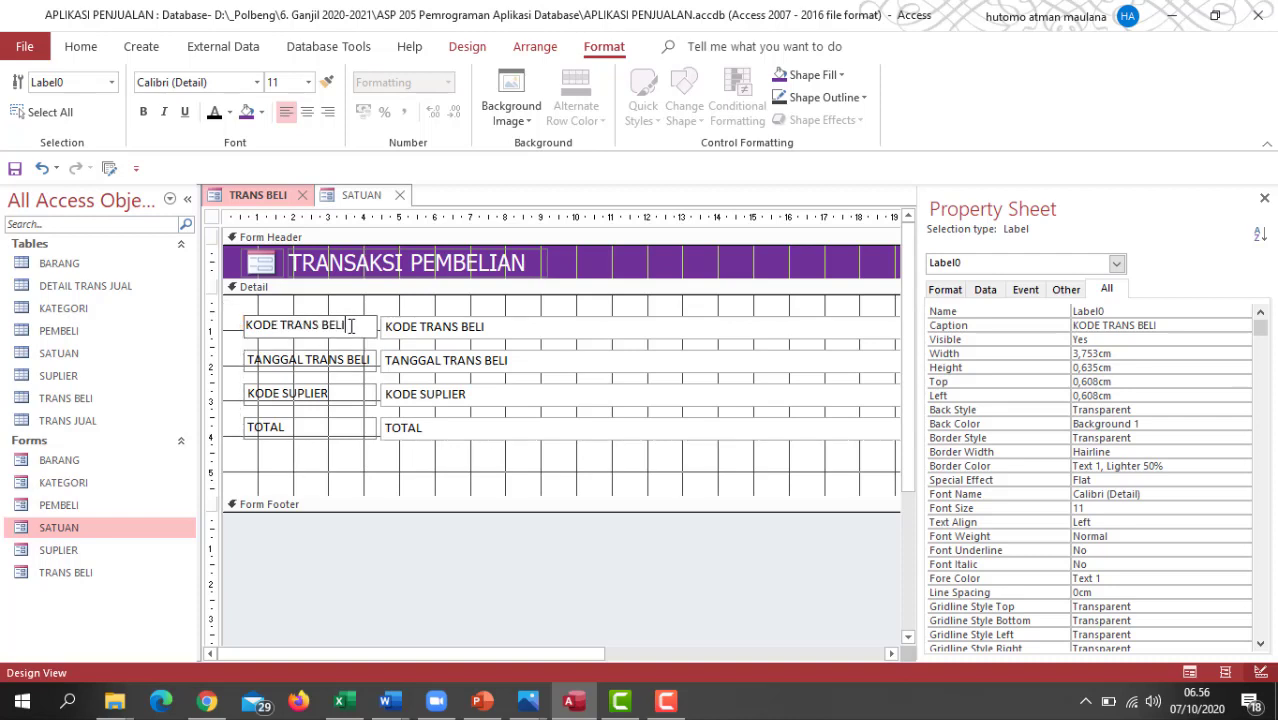
pyautogui.moveTo(345, 325); pyautogui.dragTo(228, 319)
pyautogui.write('No. Transaksi')
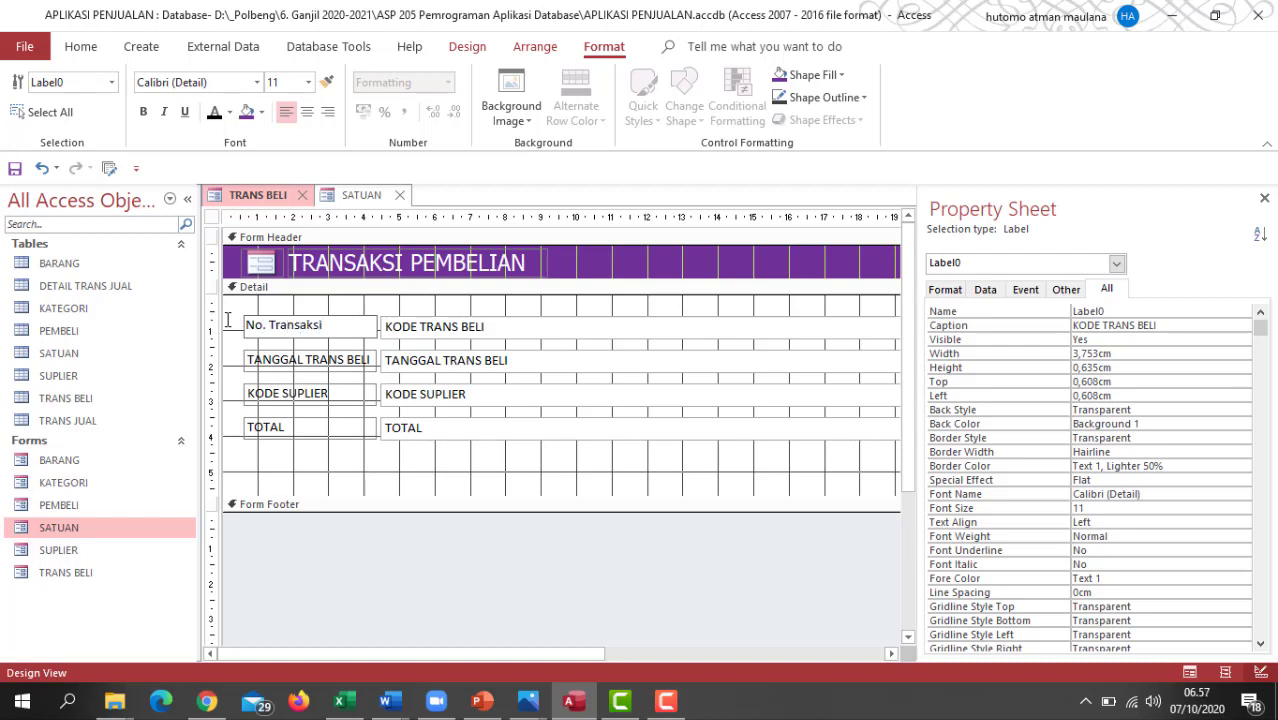
pyautogui.click(296, 364)
pyautogui.doubleClick(299, 365)
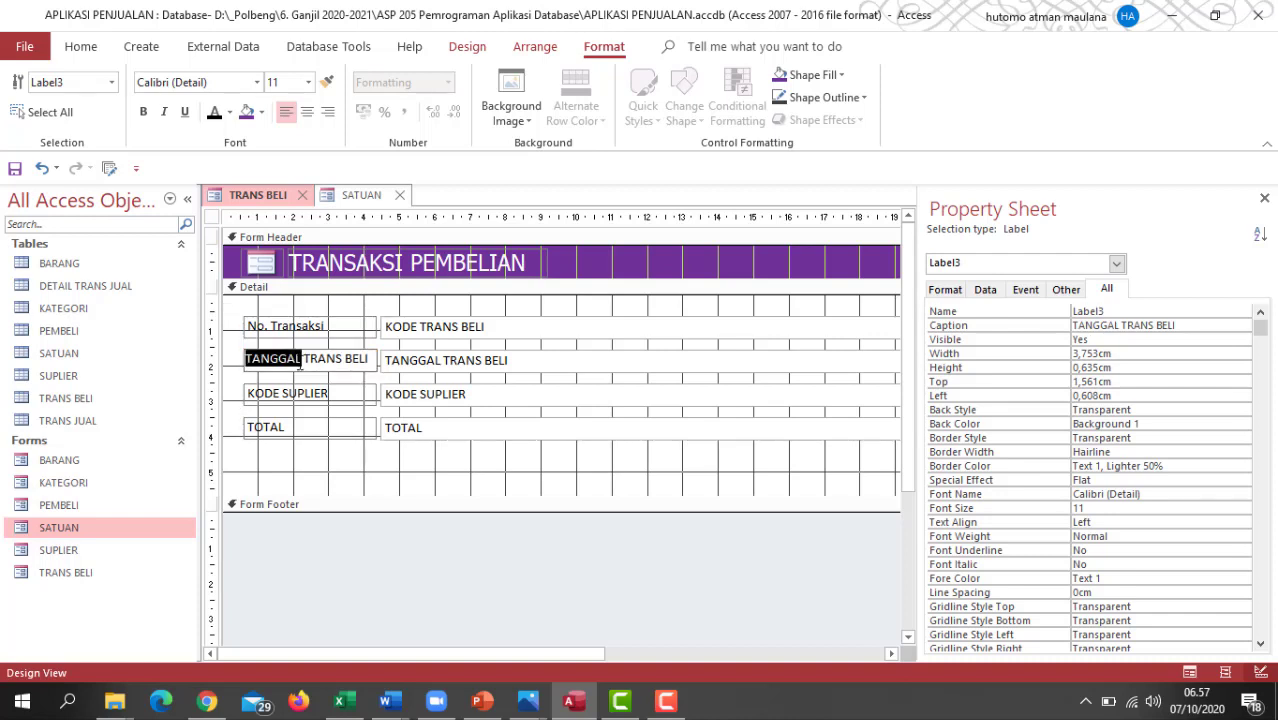
pyautogui.click(333, 325)
pyautogui.click(334, 324)
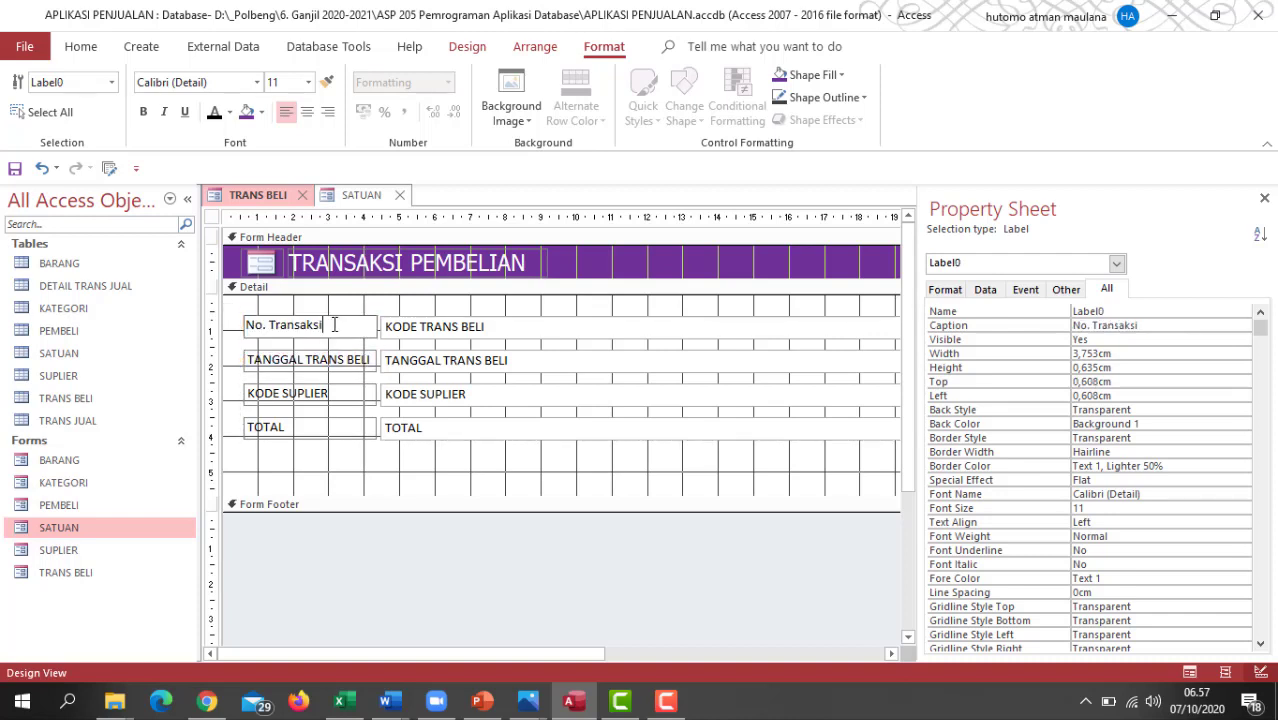
pyautogui.write(':')
# - Change the TANGGAL TRANS BELI label's caption to "Tanggal" and the KODE SUPLIER label's caption to "Suplier"
pyautogui.click(345, 360)
pyautogui.click(344, 359)
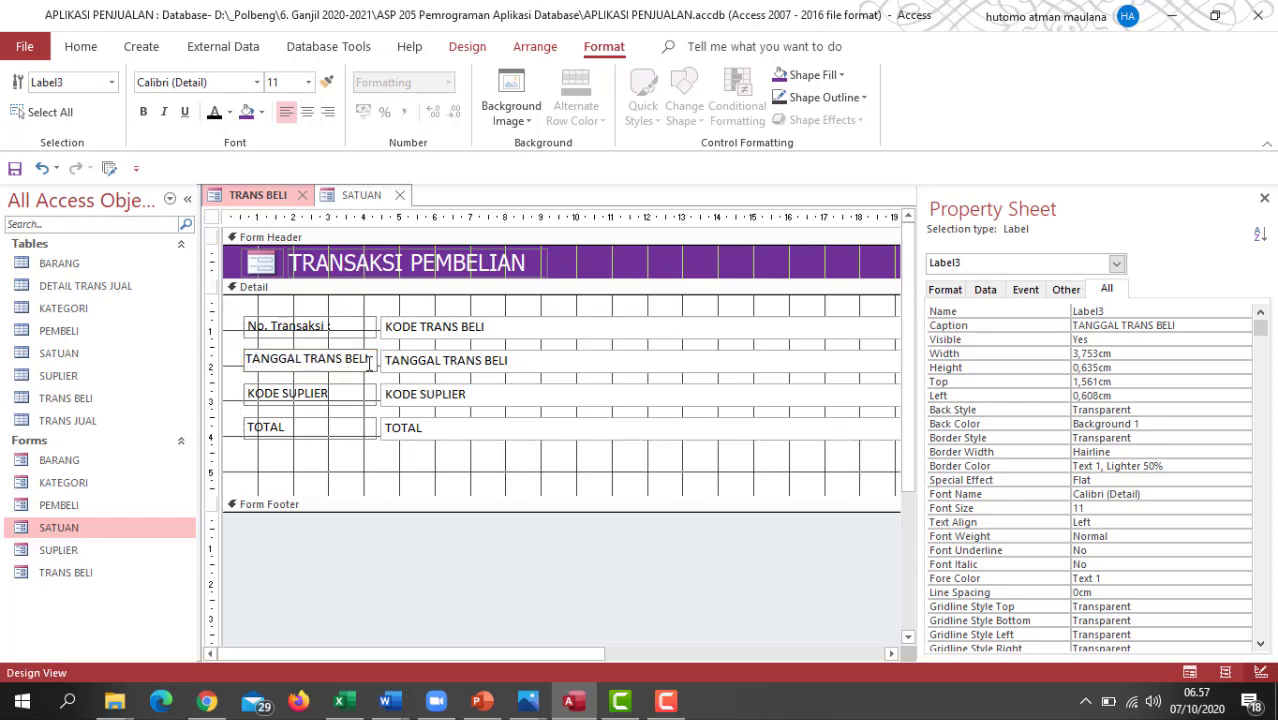
pyautogui.moveTo(369, 364); pyautogui.dragTo(219, 358)
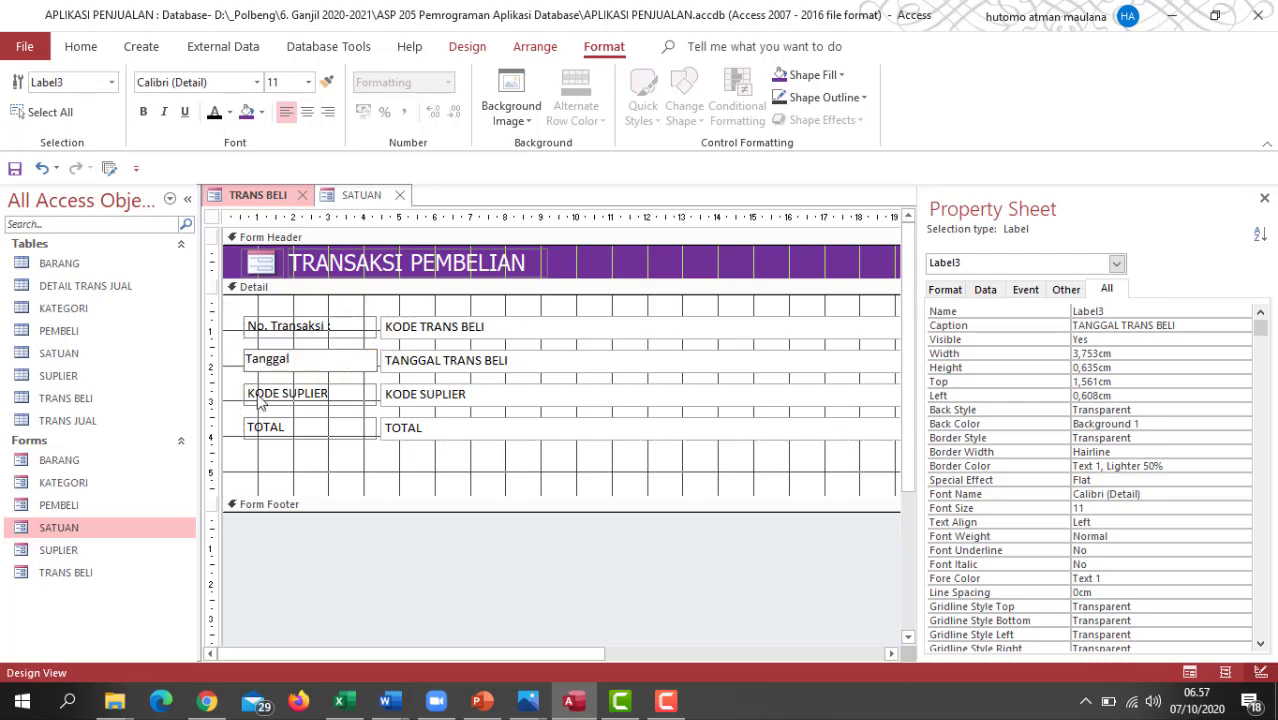
pyautogui.click(336, 394)
pyautogui.moveTo(330, 393); pyautogui.dragTo(211, 392)
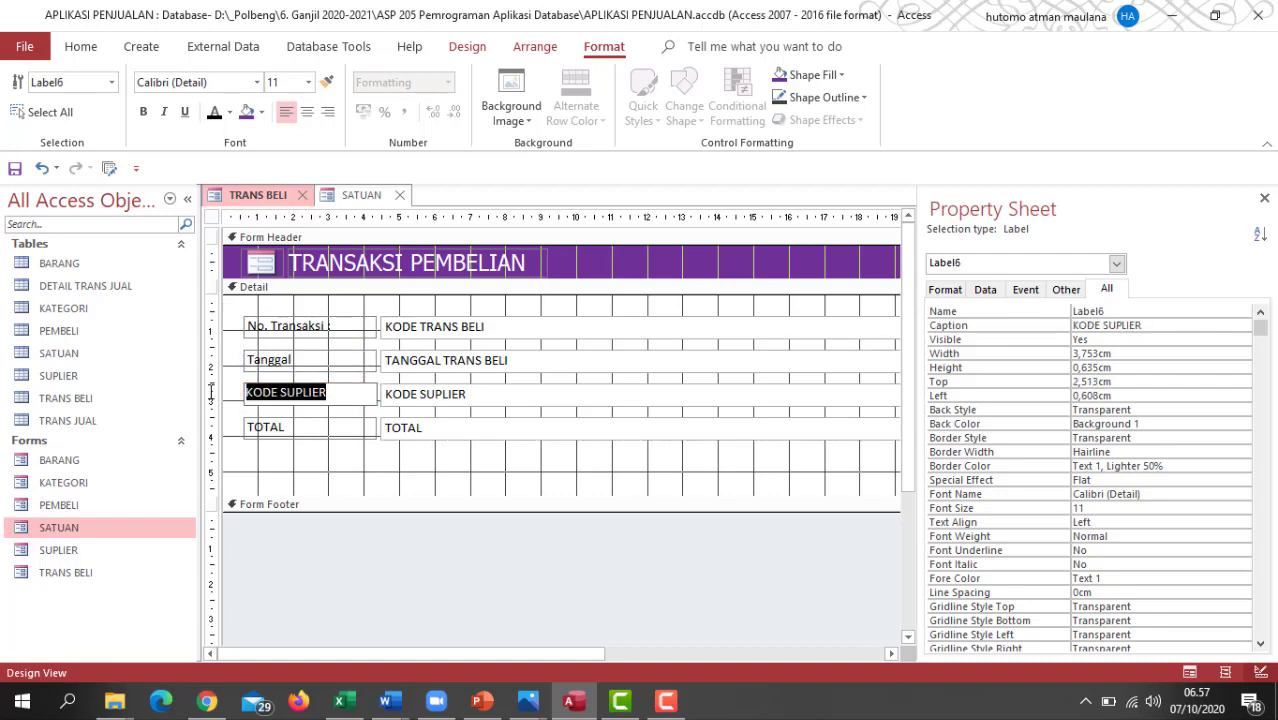
pyautogui.write('Sup')
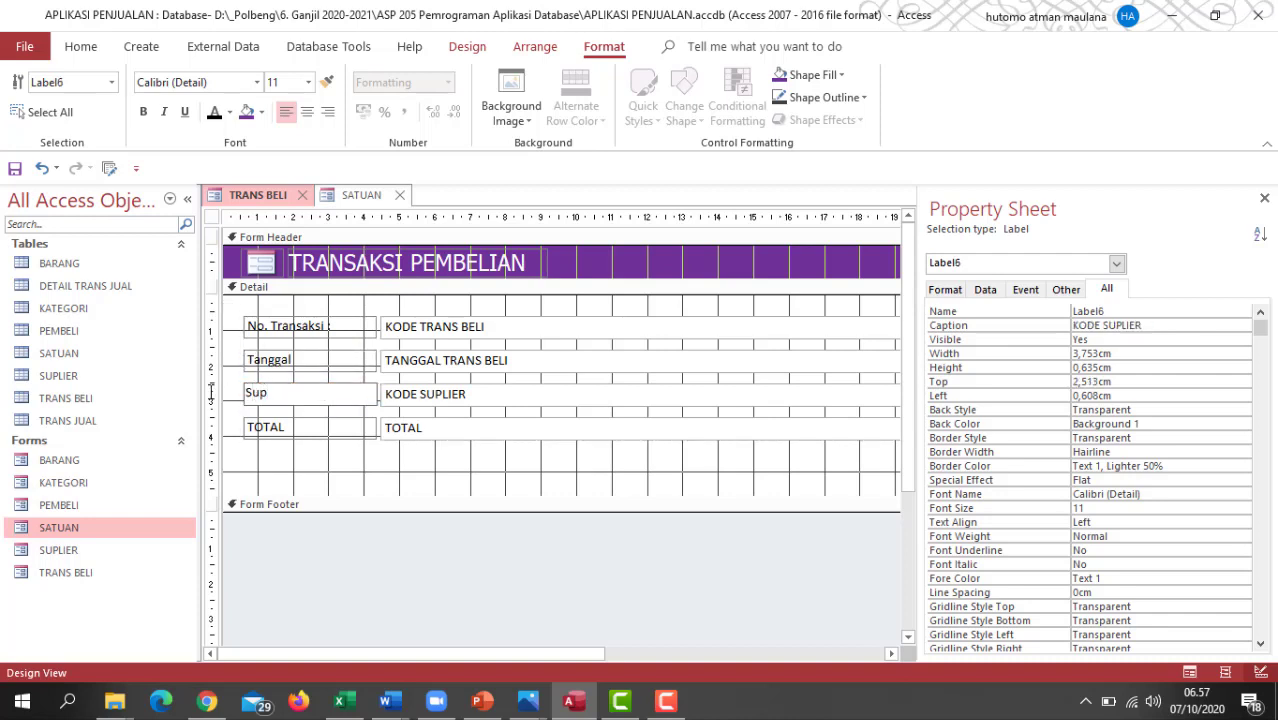
pyautogui.write('lier')
# - Change the caption of the TOTAL label to "Total Transaksi :"
pyautogui.click(308, 430)
pyautogui.click(287, 427)
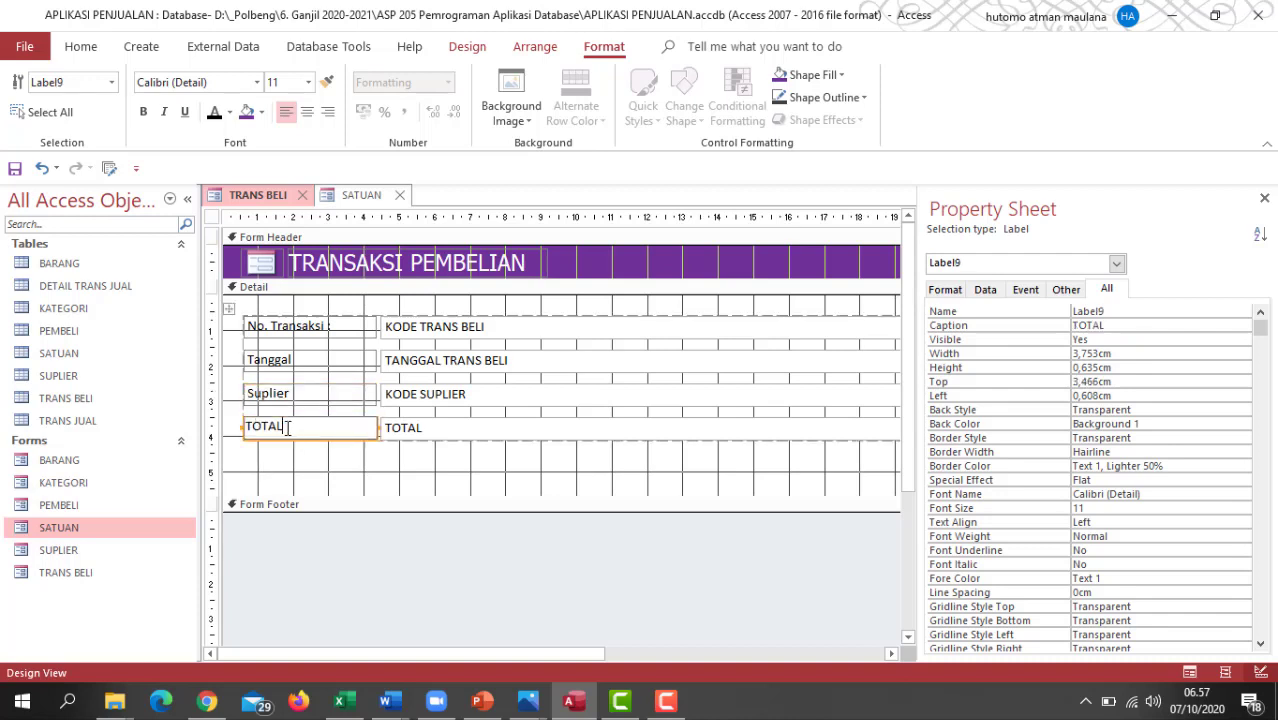
pyautogui.moveTo(287, 427); pyautogui.dragTo(229, 423)
pyautogui.write('Total Transaksi :')
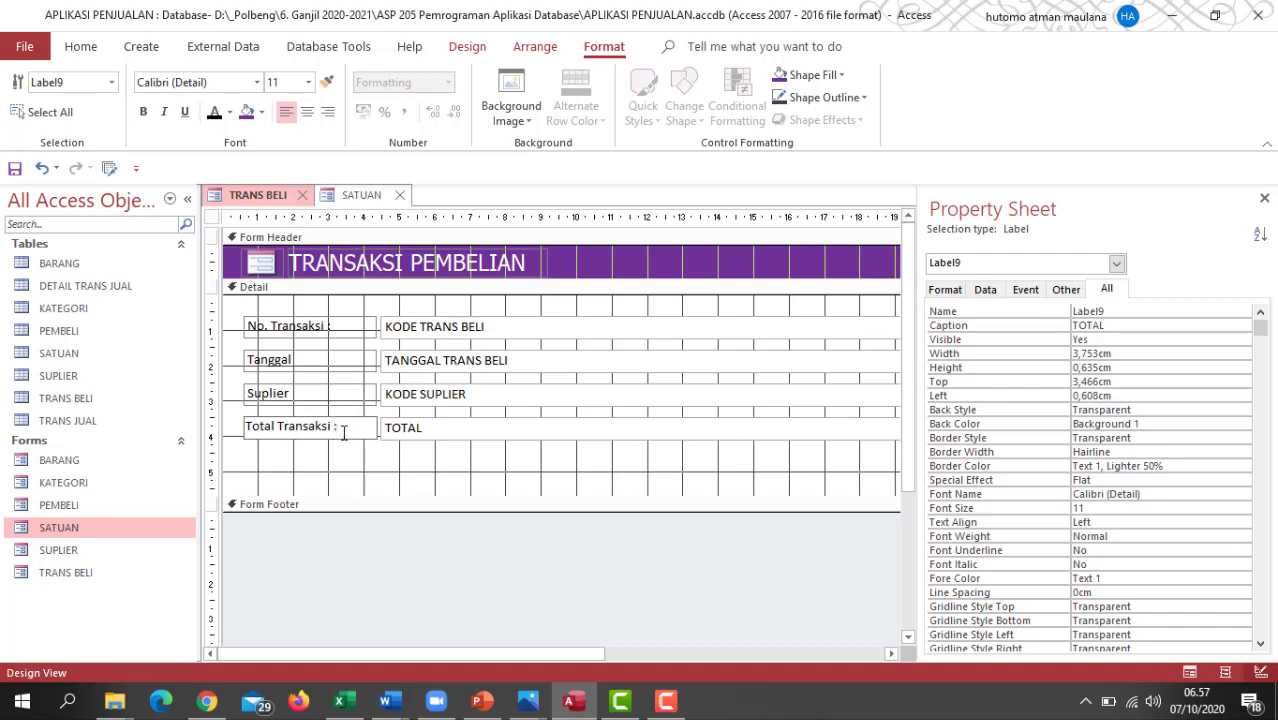
# - Add a colon after the captions of the Suplier and Tanggal labels, with a space before the one in "Tanggal :"
pyautogui.click(320, 392)
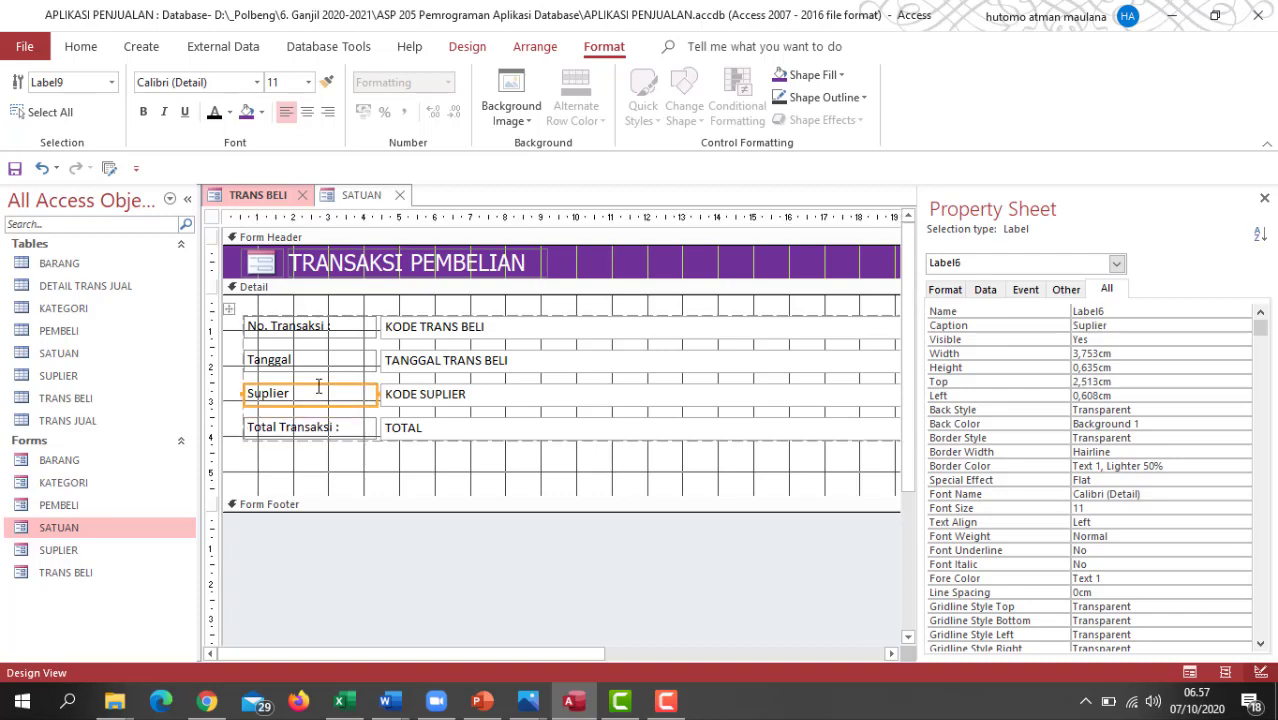
pyautogui.click(318, 390)
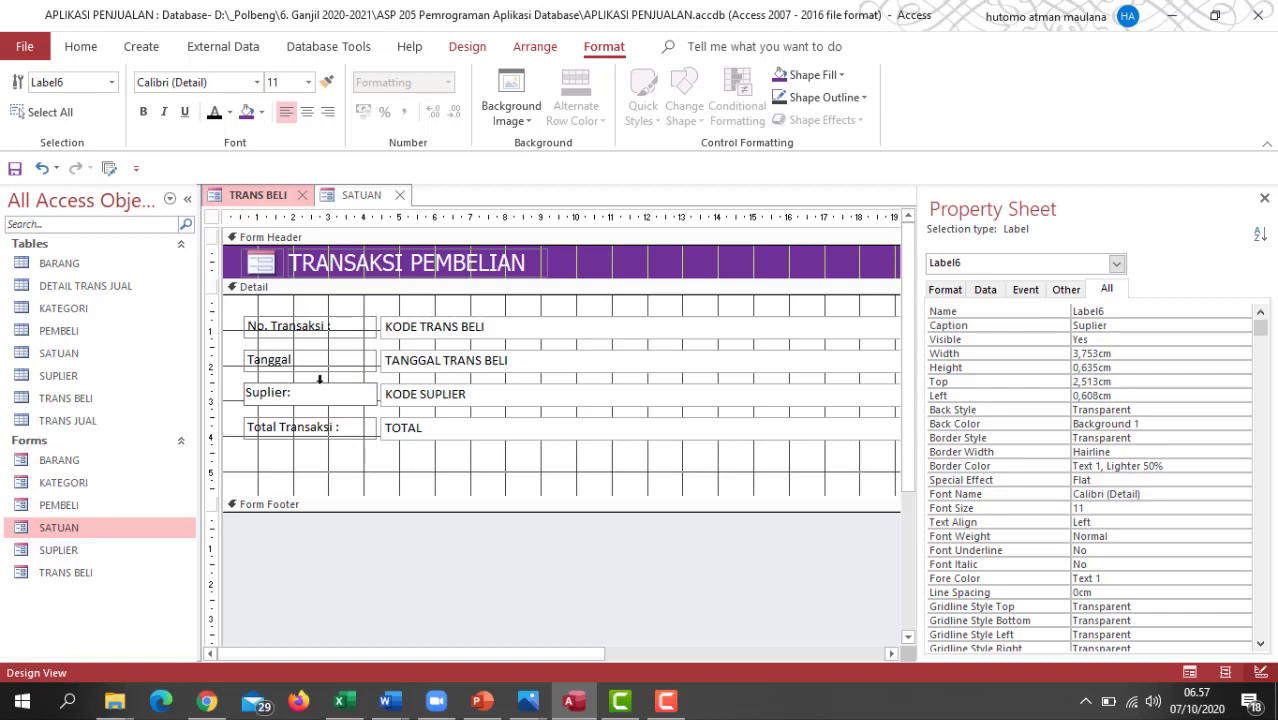
pyautogui.click(318, 362)
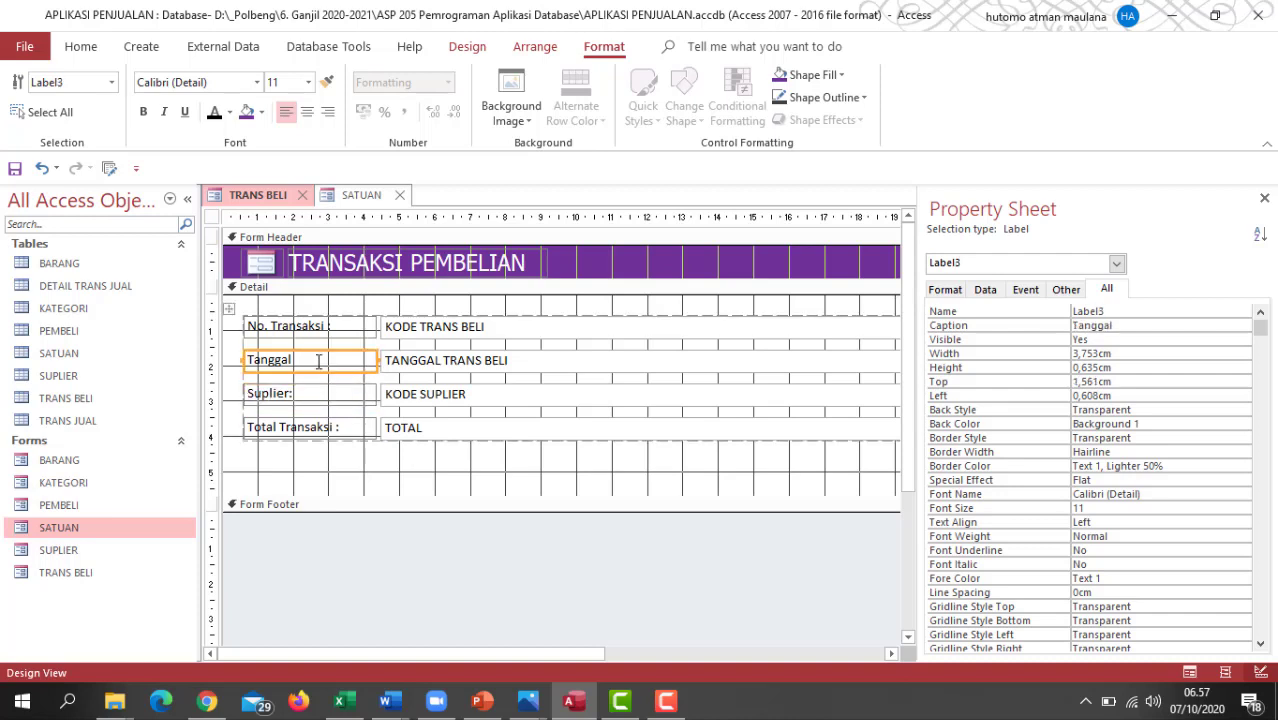
pyautogui.click(310, 358)
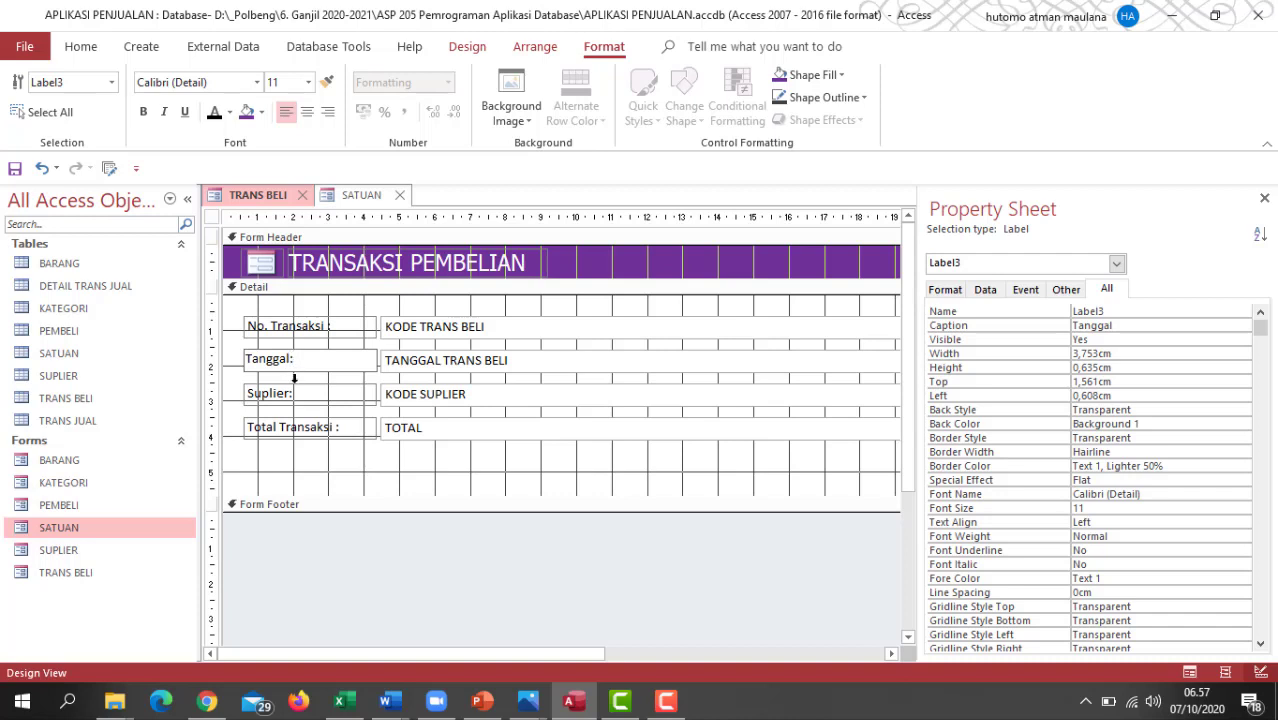
pyautogui.click(293, 394)
pyautogui.click(294, 398)
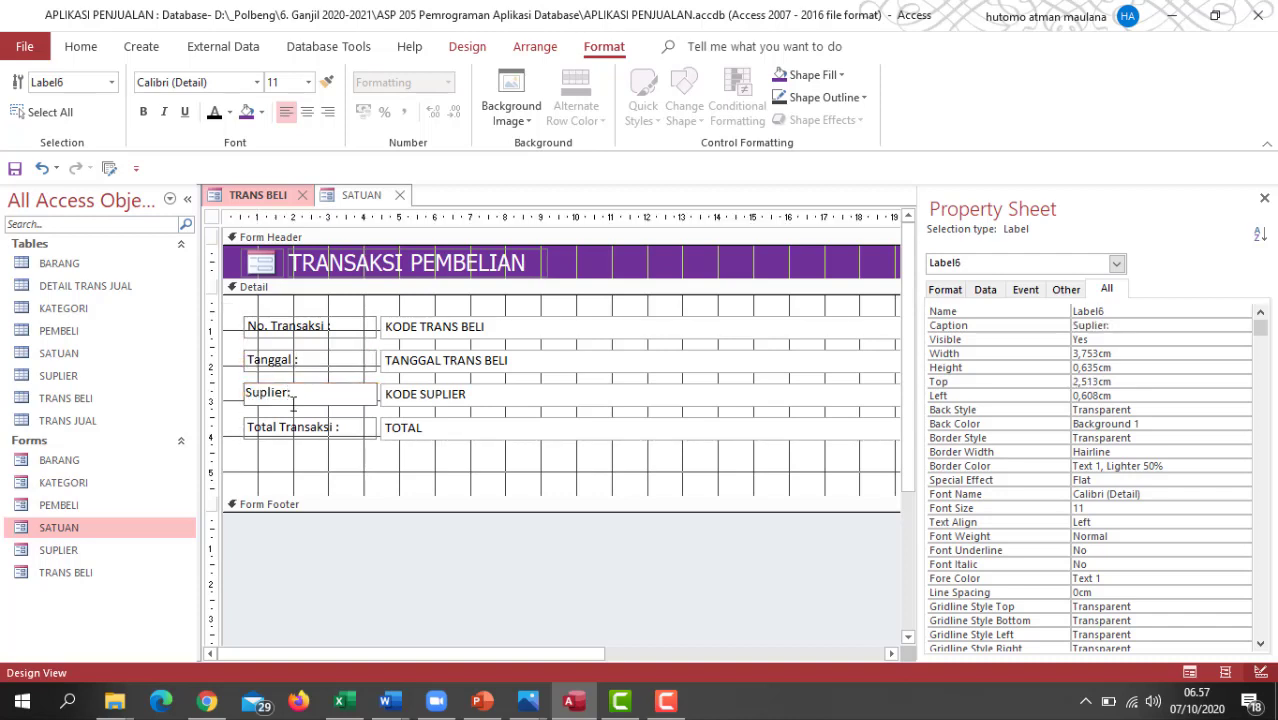
# - Right-align the text of the four field labels in the Detail section
pyautogui.click(331, 426)
pyautogui.moveTo(345, 427); pyautogui.dragTo(204, 343)
pyautogui.click(260, 316)
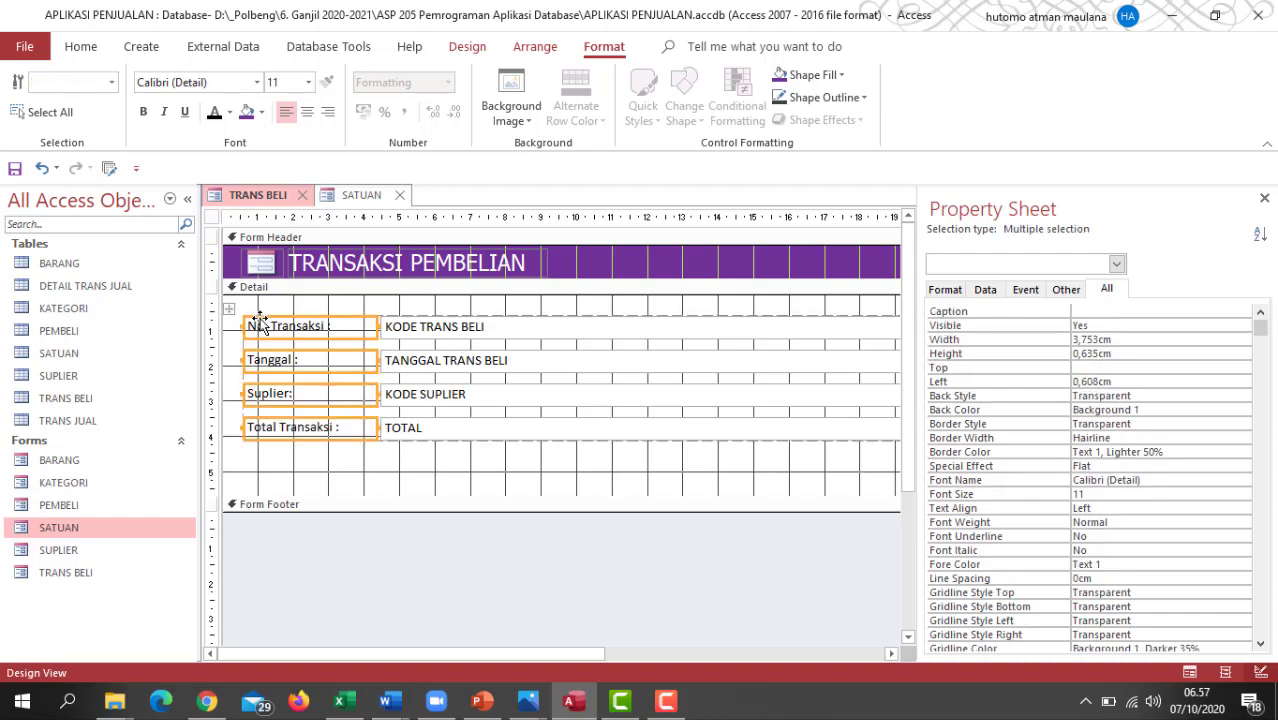
pyautogui.click(327, 111)
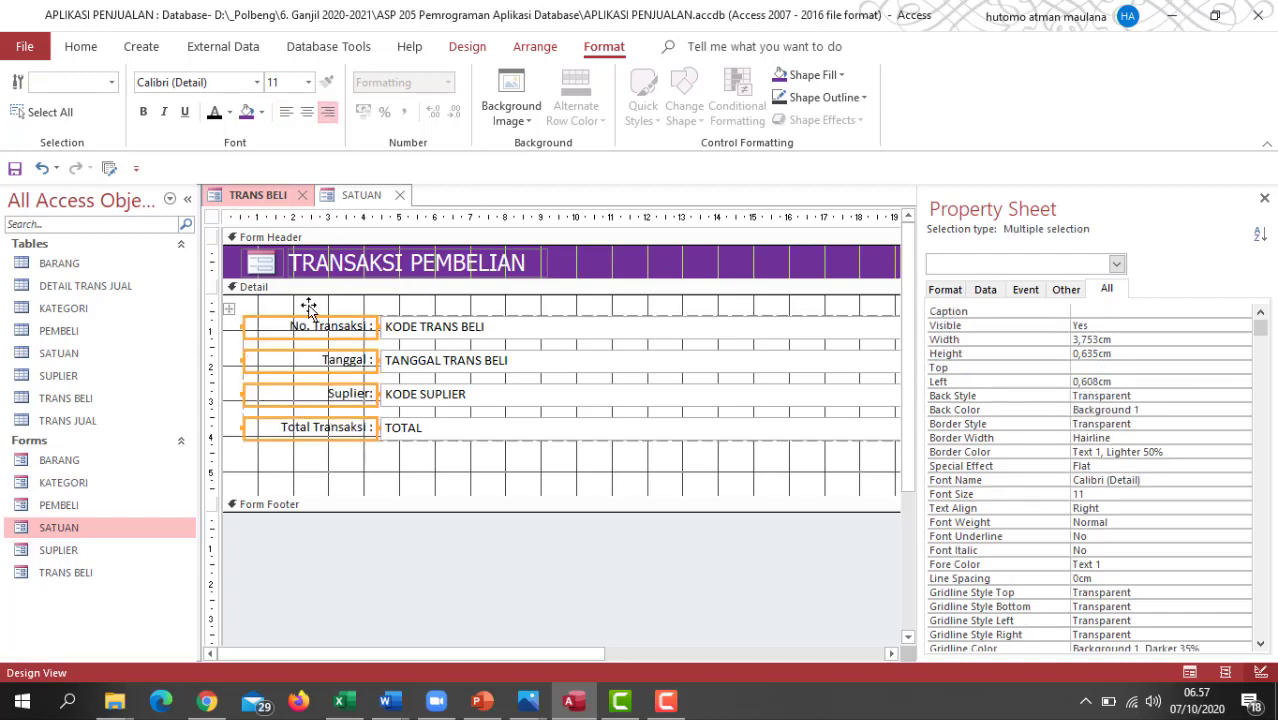
# - Narrow the label column in the Detail section to about 2.67 cm by moving its outer edge inward
pyautogui.click(242, 326)
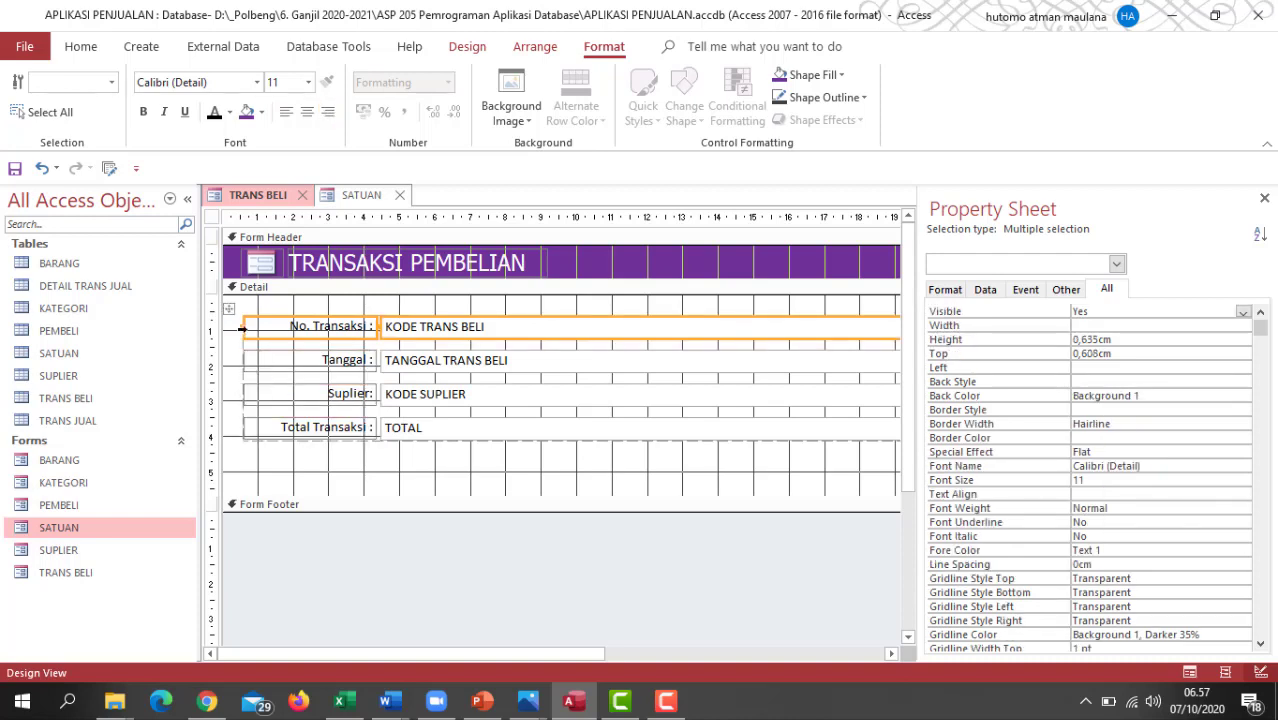
pyautogui.click(246, 360)
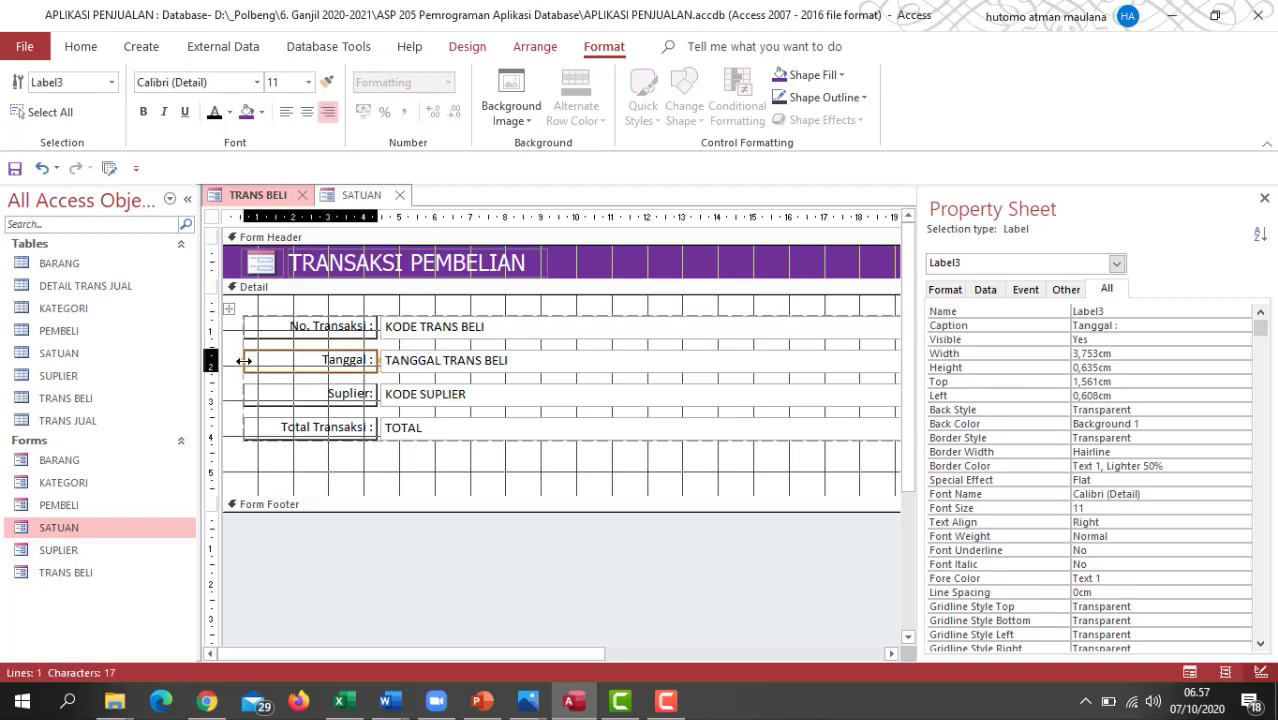
pyautogui.moveTo(243, 360); pyautogui.dragTo(281, 366)
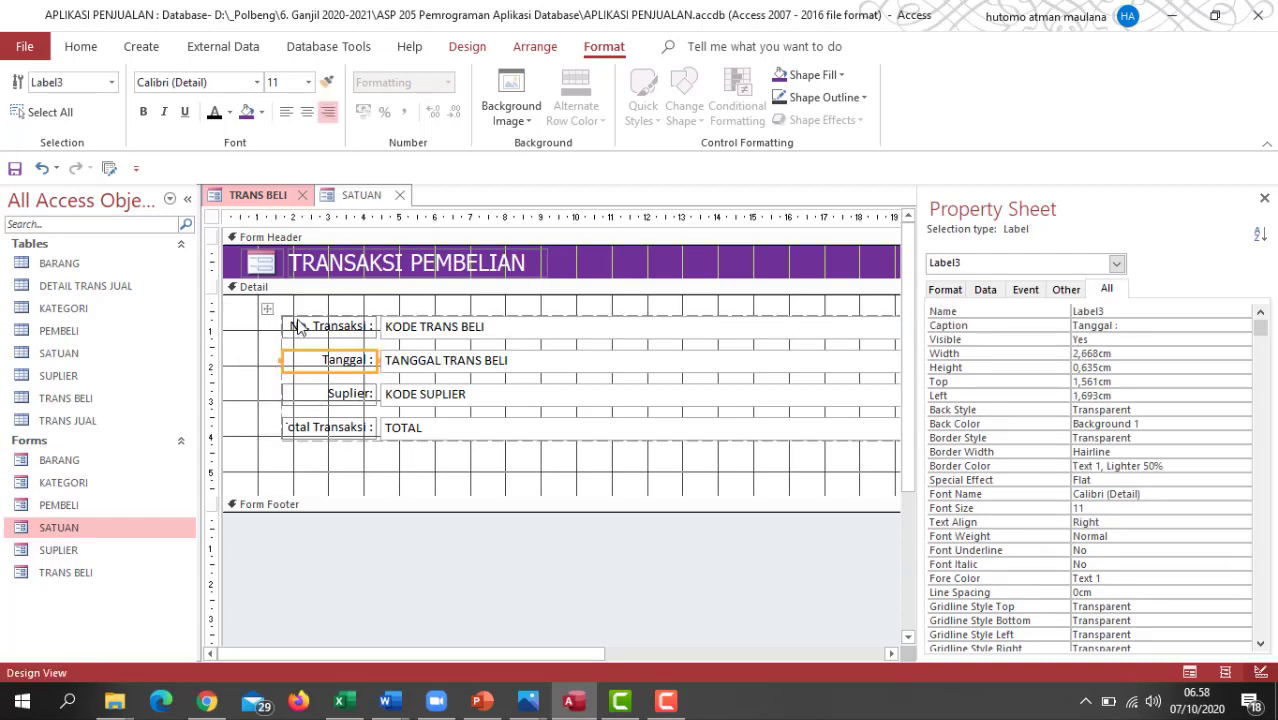
# - Move the whole block of labels and fields in the Detail section about 0.6 cm closer to the form's starting edge
pyautogui.click(689, 330)
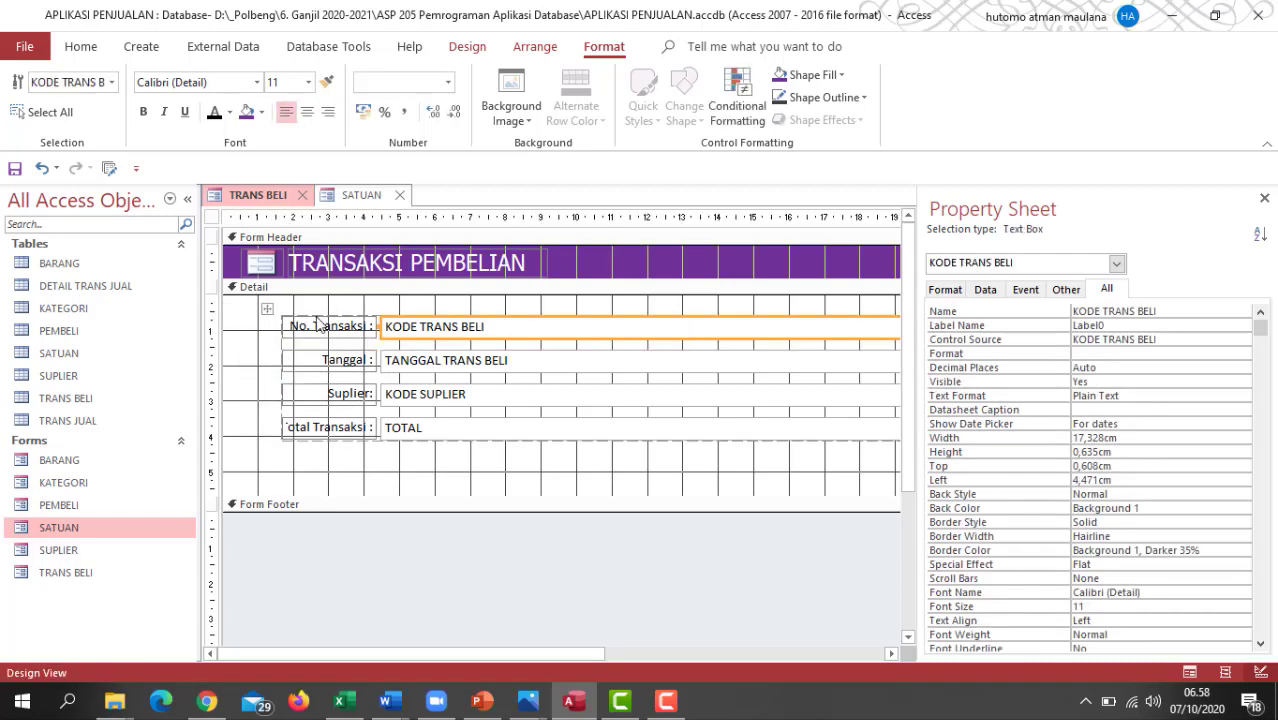
pyautogui.click(267, 309)
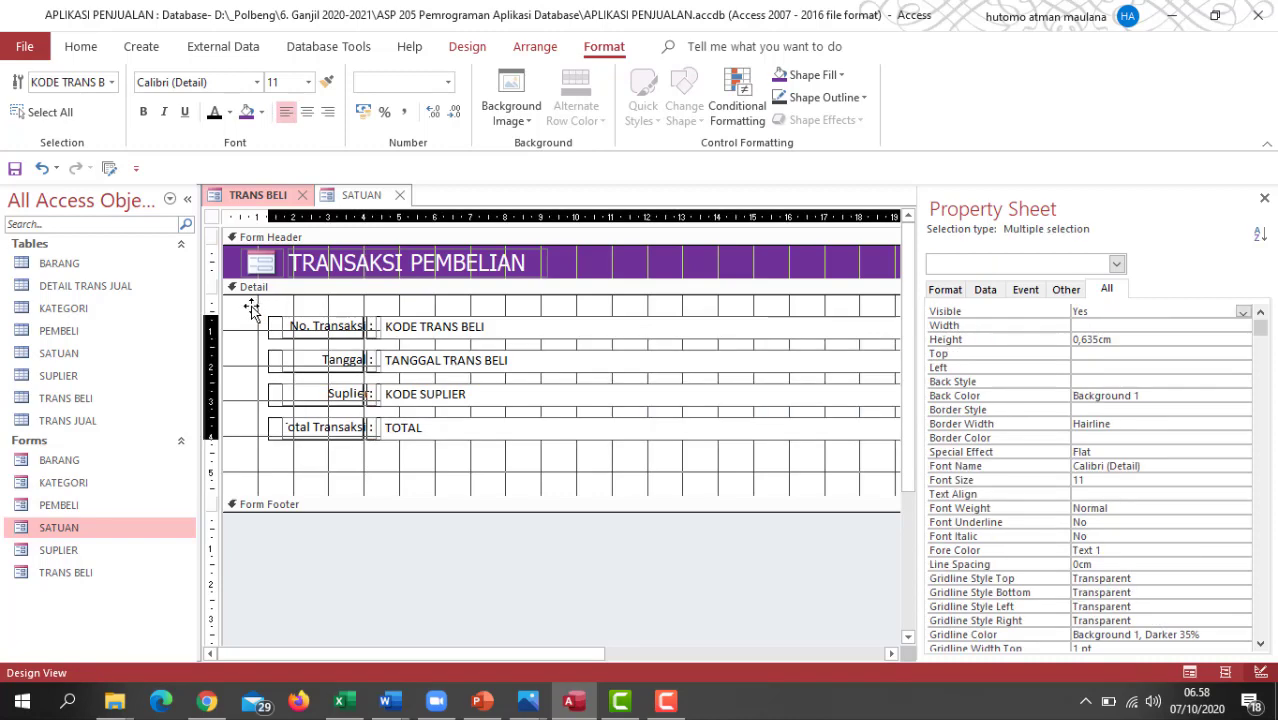
pyautogui.moveTo(267, 309); pyautogui.dragTo(247, 309)
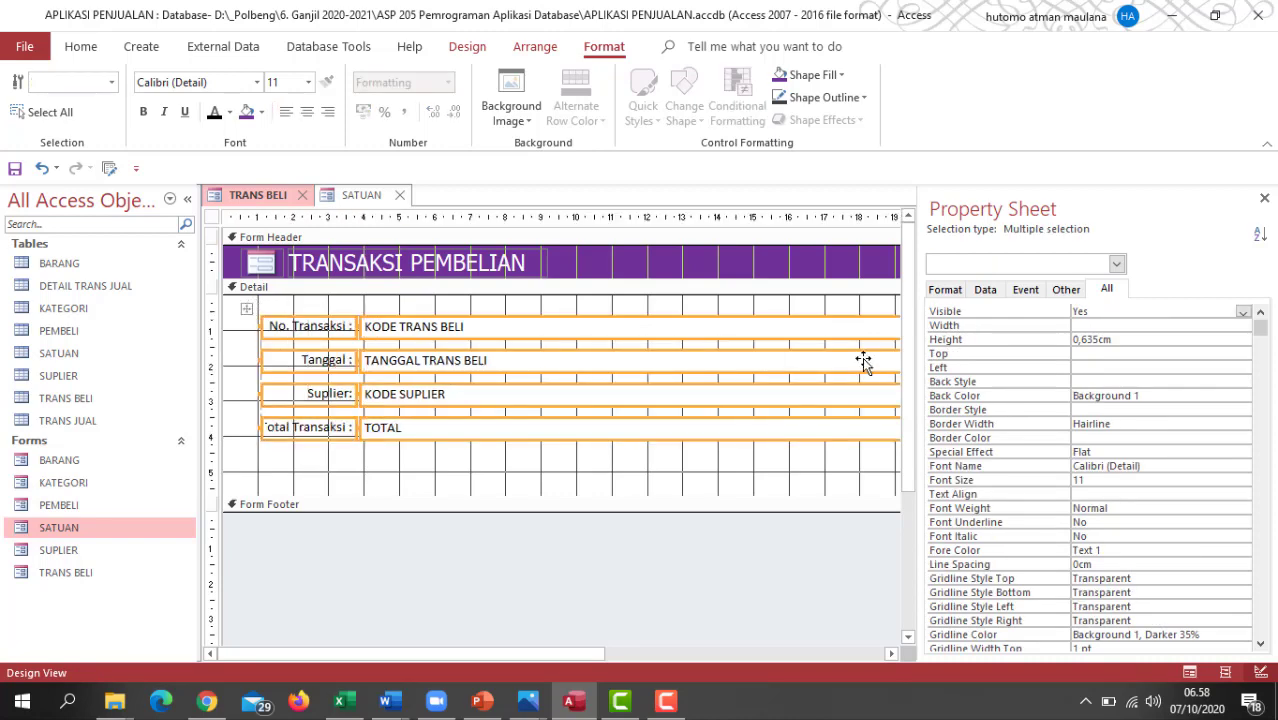
# - Remove the layout grouping from the four fields in the Detail section so they can be resized individually
pyautogui.click(1264, 197)
pyautogui.press('Delete')
pyautogui.hotkey('ctrl', 'z')
pyautogui.moveTo(921, 466); pyautogui.dragTo(586, 314)
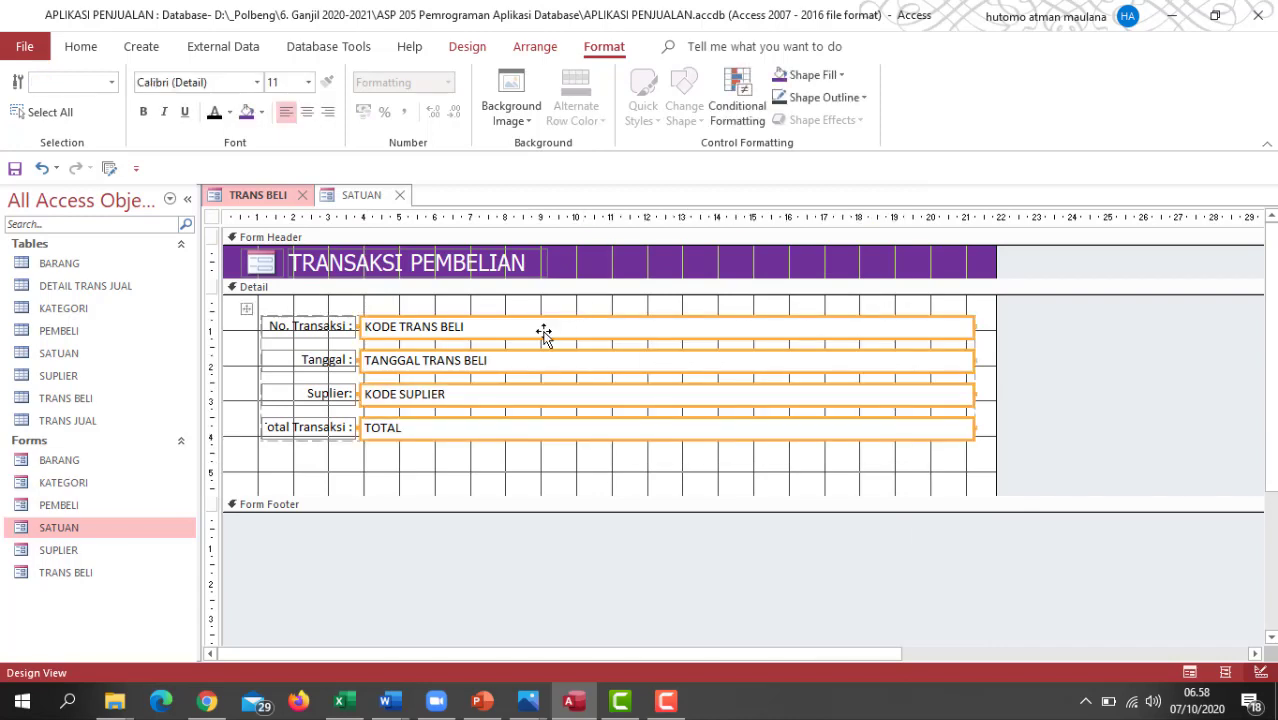
pyautogui.rightClick(543, 333)
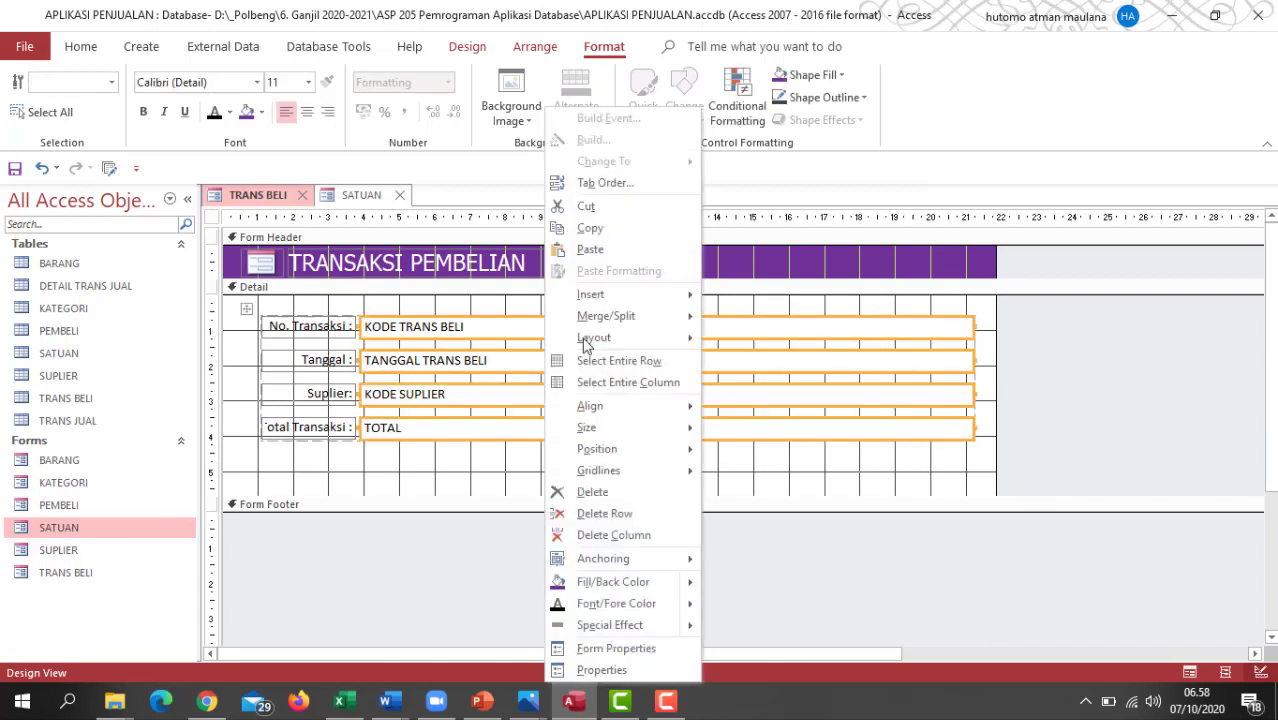
pyautogui.moveTo(654, 337)
pyautogui.click(781, 394)
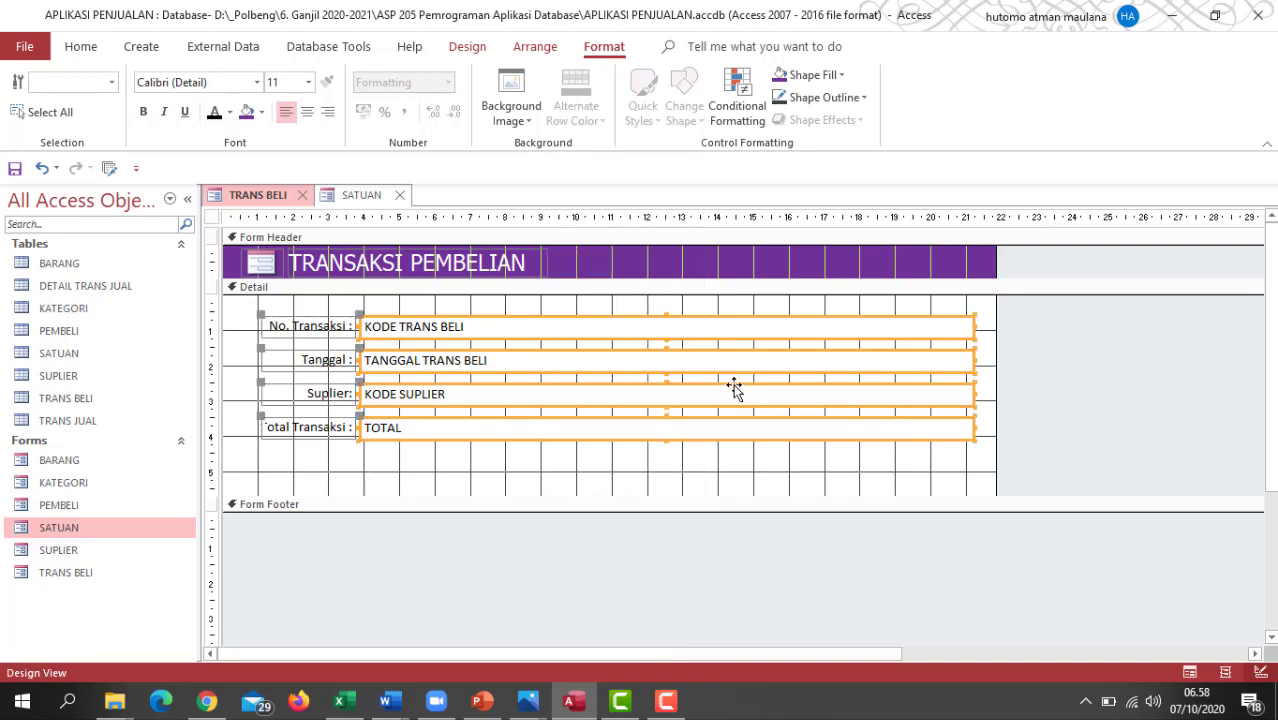
pyautogui.click(580, 472)
# - Narrow the KODE TRANS BELI and TANGGAL TRANS BELI fields to about 3 cm and the KODE SUPLIER field to about 6 cm
pyautogui.click(611, 333)
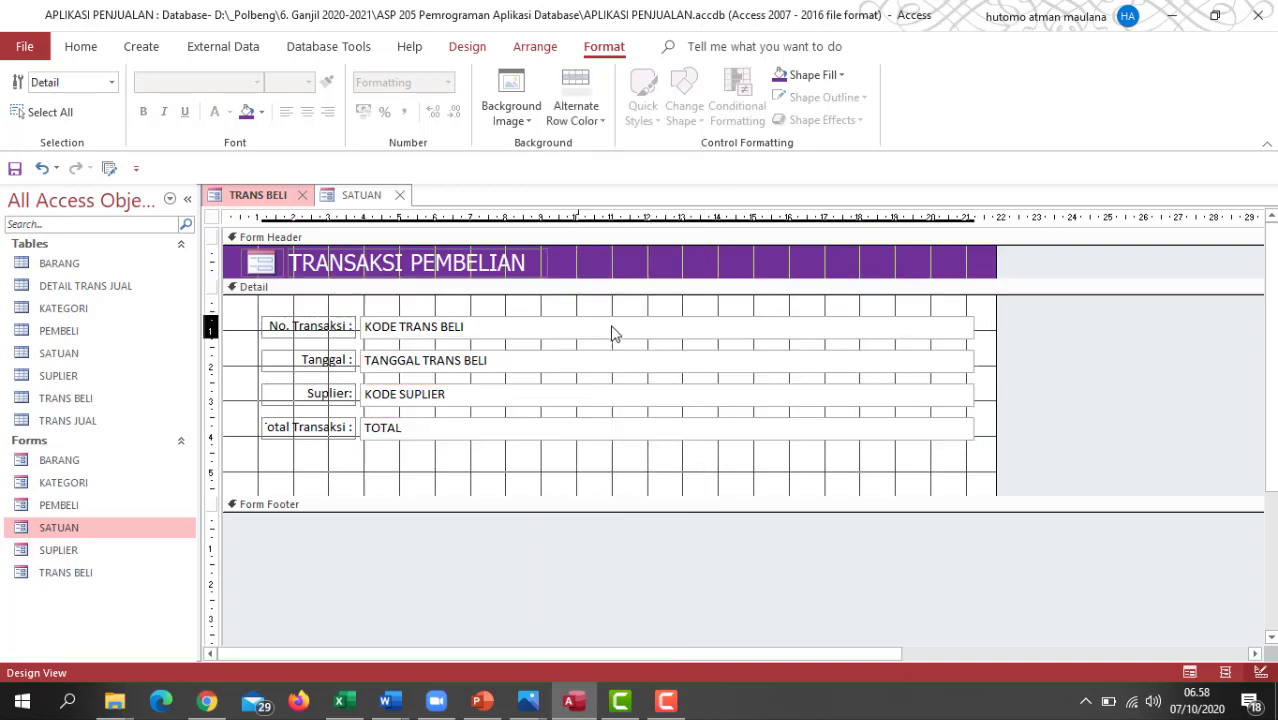
pyautogui.moveTo(974, 326); pyautogui.dragTo(470, 330)
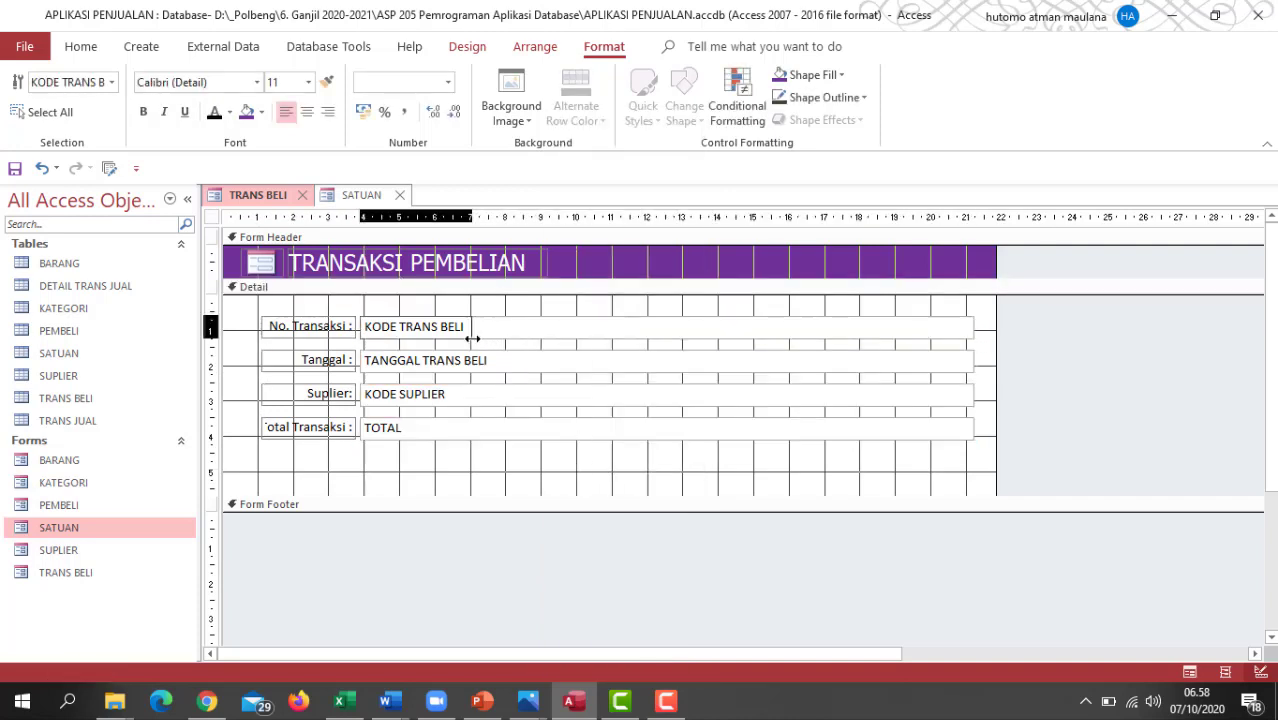
pyautogui.click(773, 370)
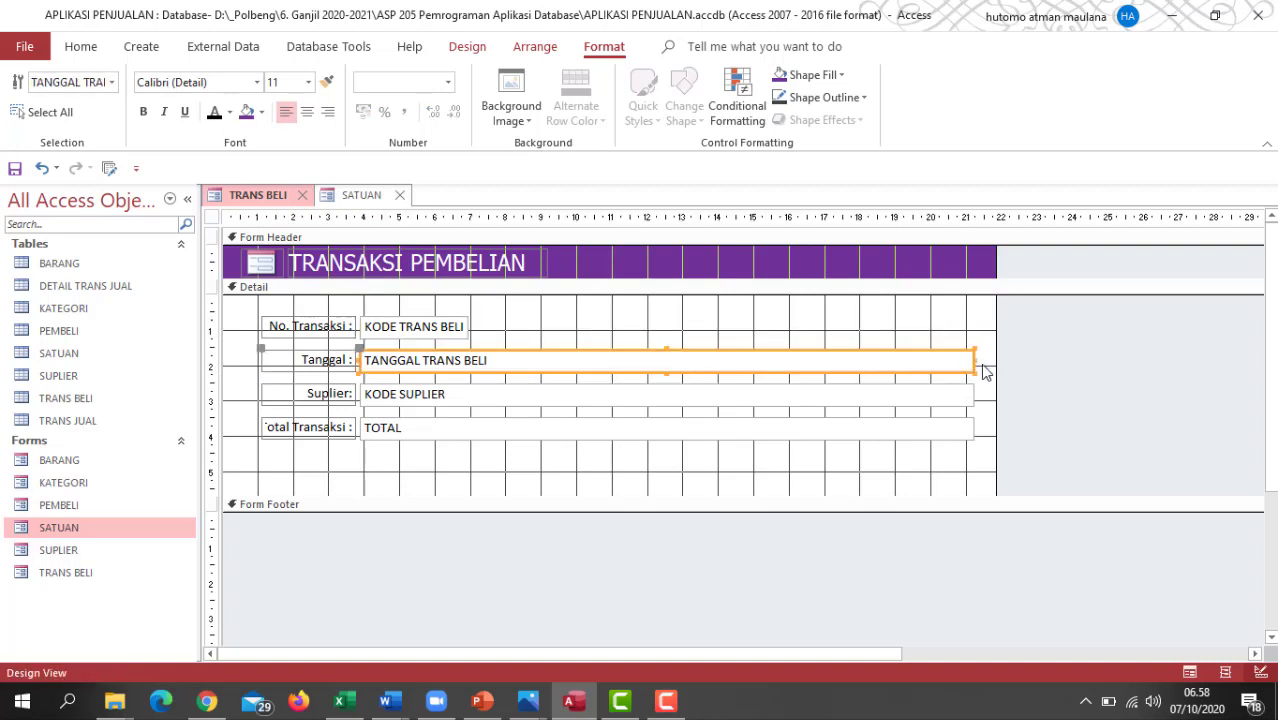
pyautogui.moveTo(975, 361); pyautogui.dragTo(465, 369)
pyautogui.click(494, 402)
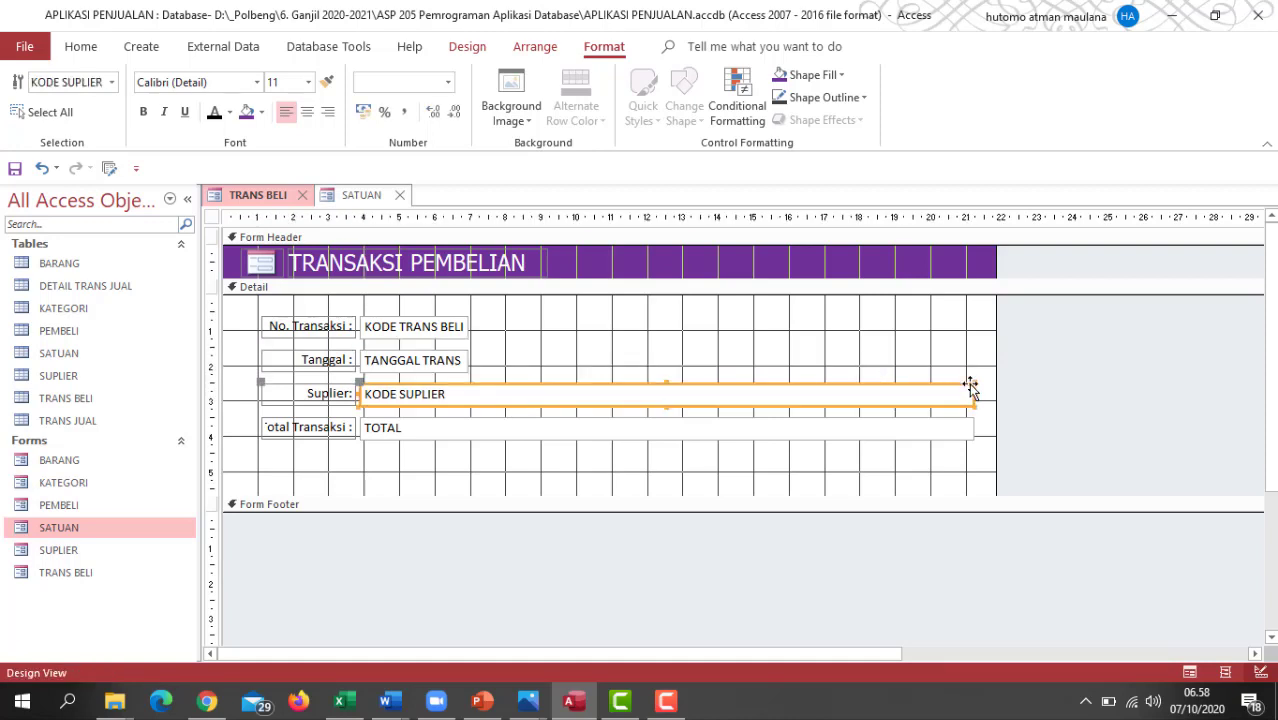
pyautogui.moveTo(974, 395); pyautogui.dragTo(576, 408)
# - Narrow the TOTAL field to about 3 cm and reduce the width of the form to about 11 cm
pyautogui.click(566, 428)
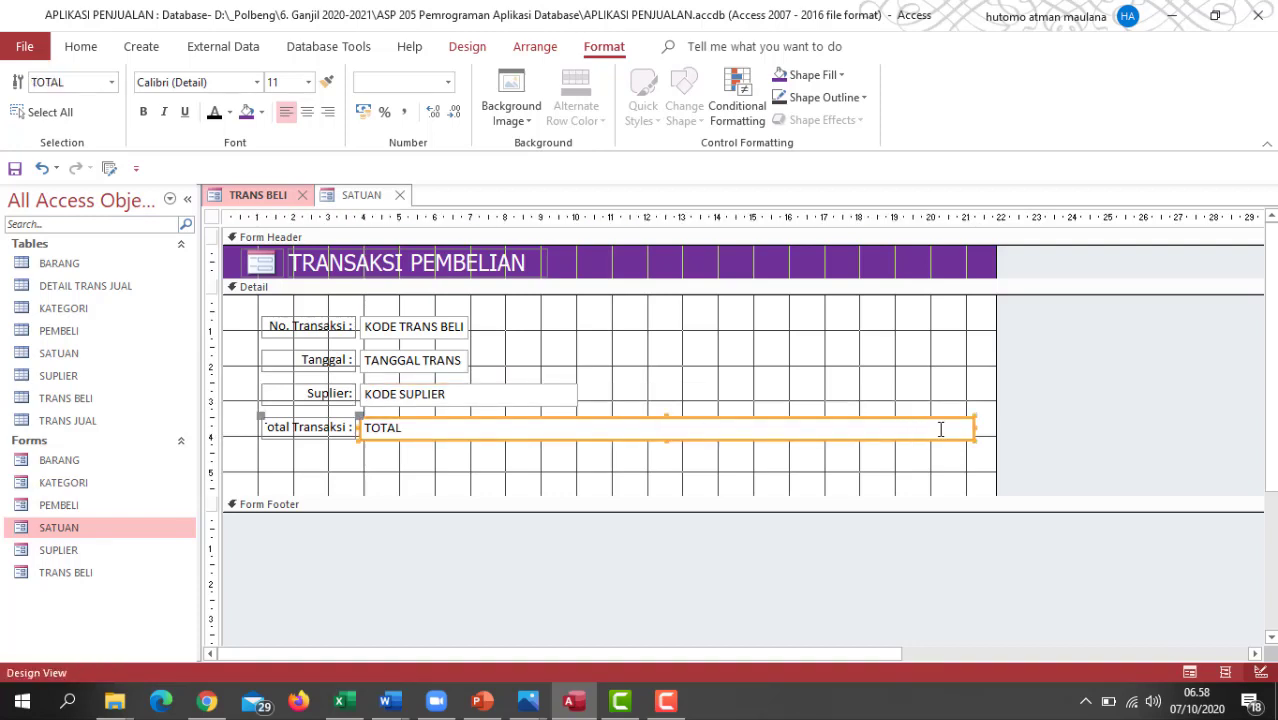
pyautogui.moveTo(975, 427); pyautogui.dragTo(473, 427)
pyautogui.click(670, 366)
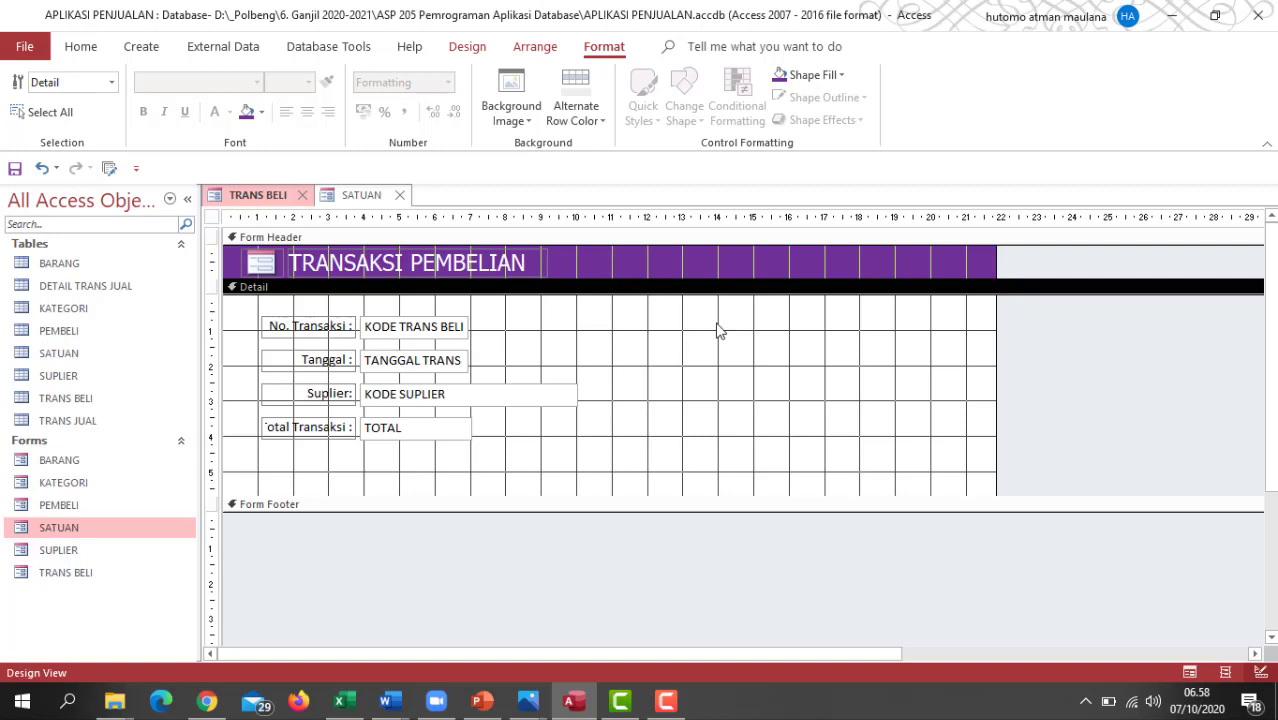
pyautogui.moveTo(996, 340); pyautogui.dragTo(612, 349)
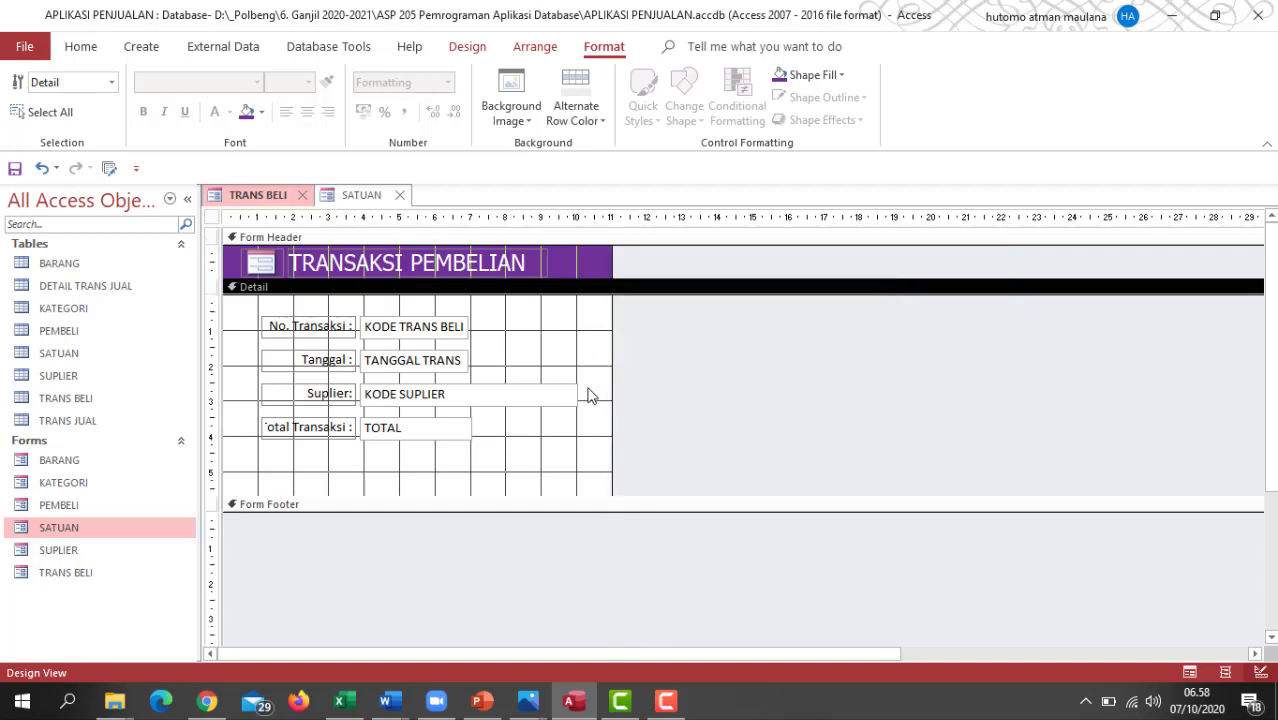
# - Set the back color of the four text boxes to light purple #BFB2CF, as in the SATUAN form
pyautogui.click(350, 197)
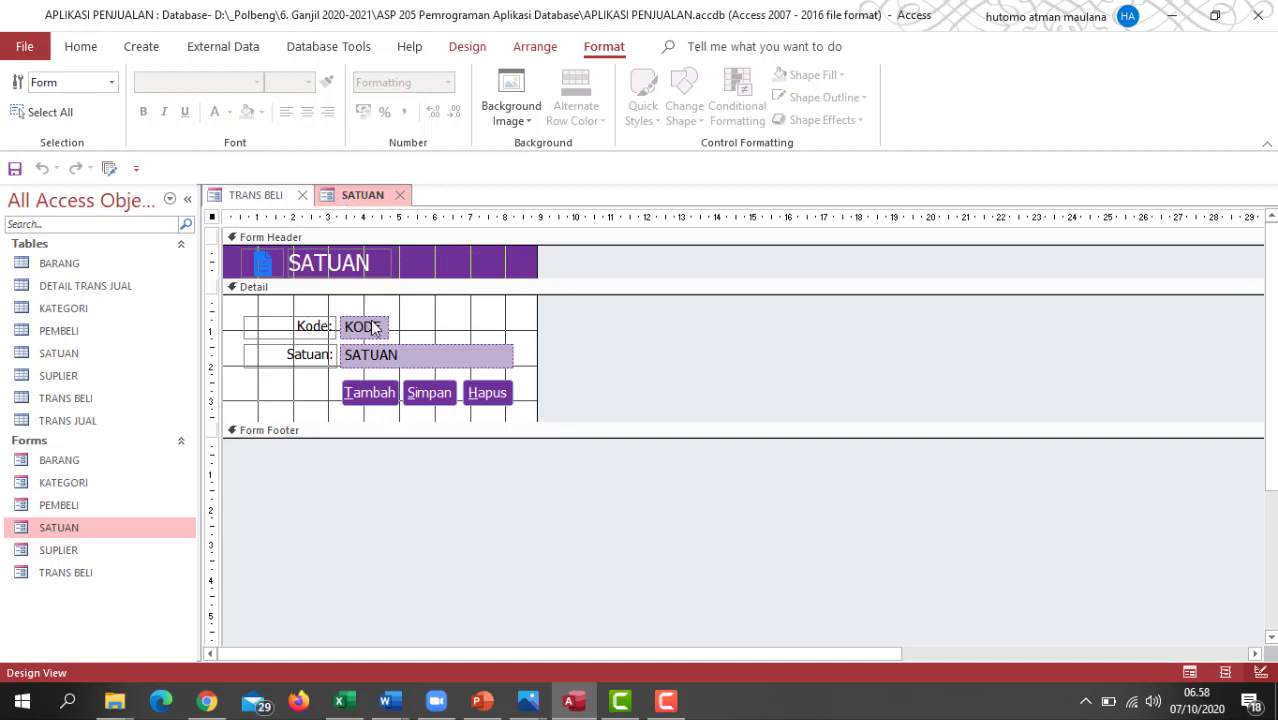
pyautogui.click(267, 200)
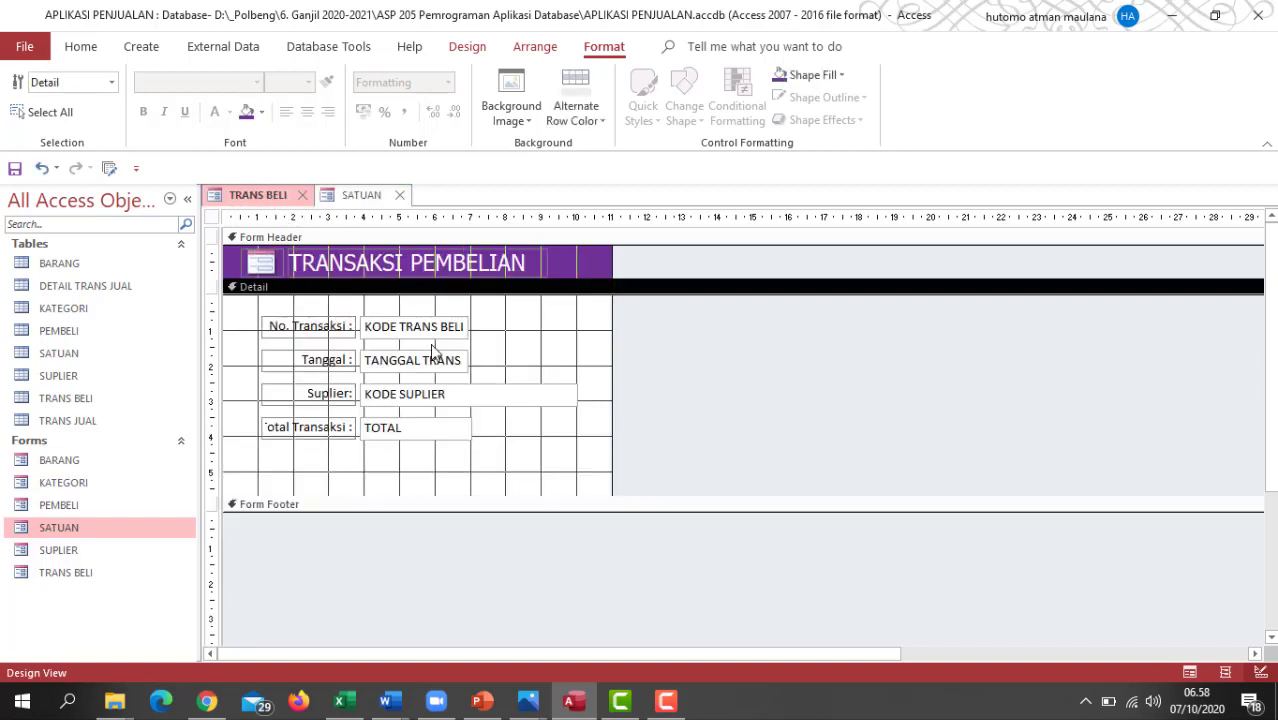
pyautogui.moveTo(418, 308); pyautogui.dragTo(488, 484)
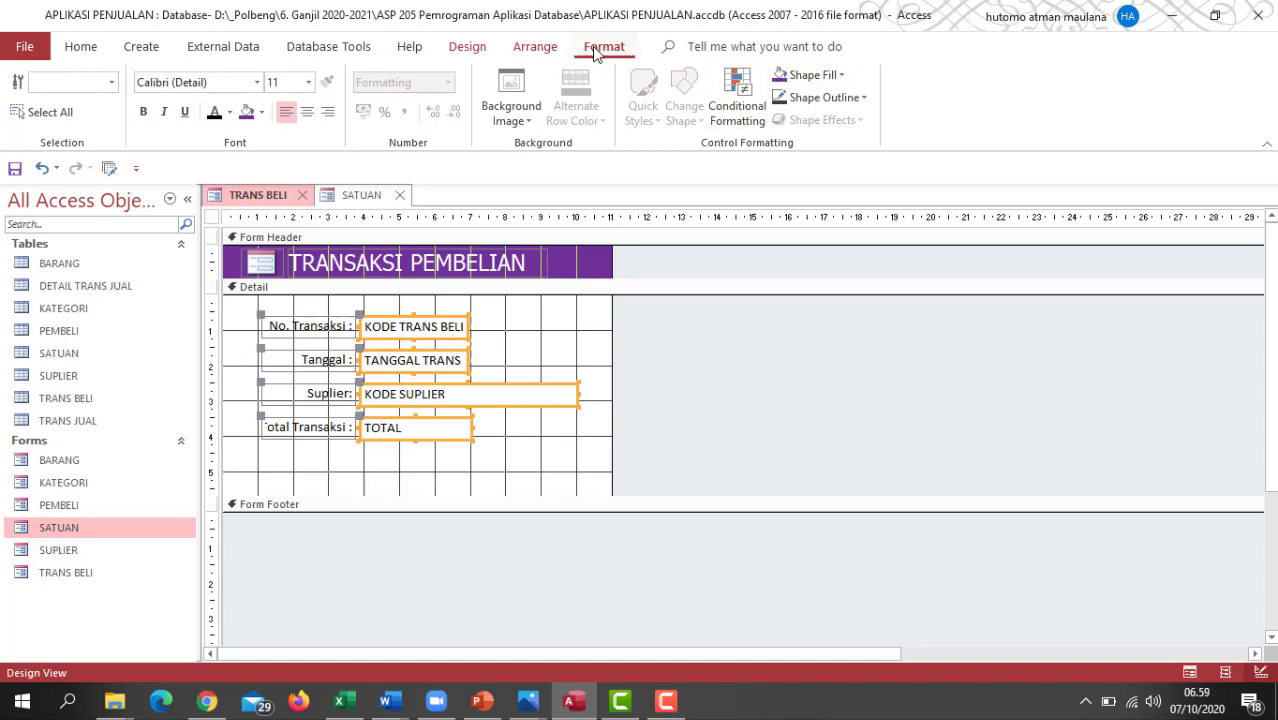
pyautogui.click(457, 50)
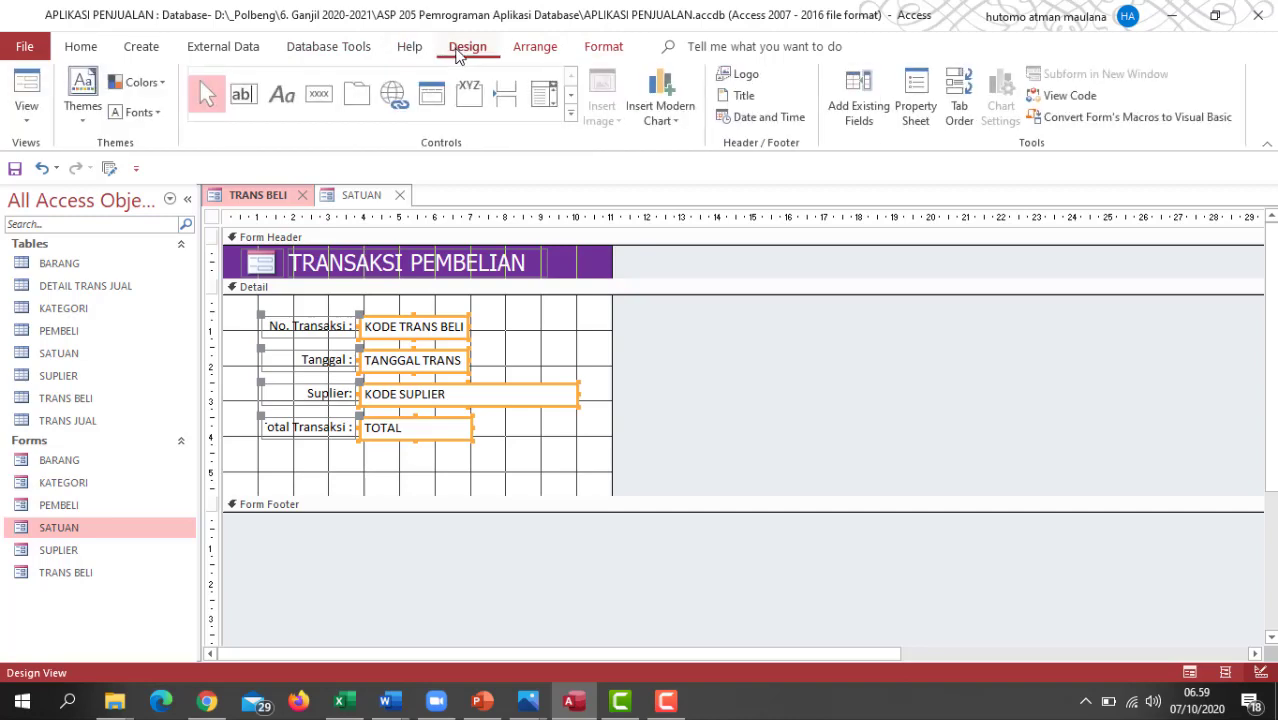
pyautogui.click(918, 97)
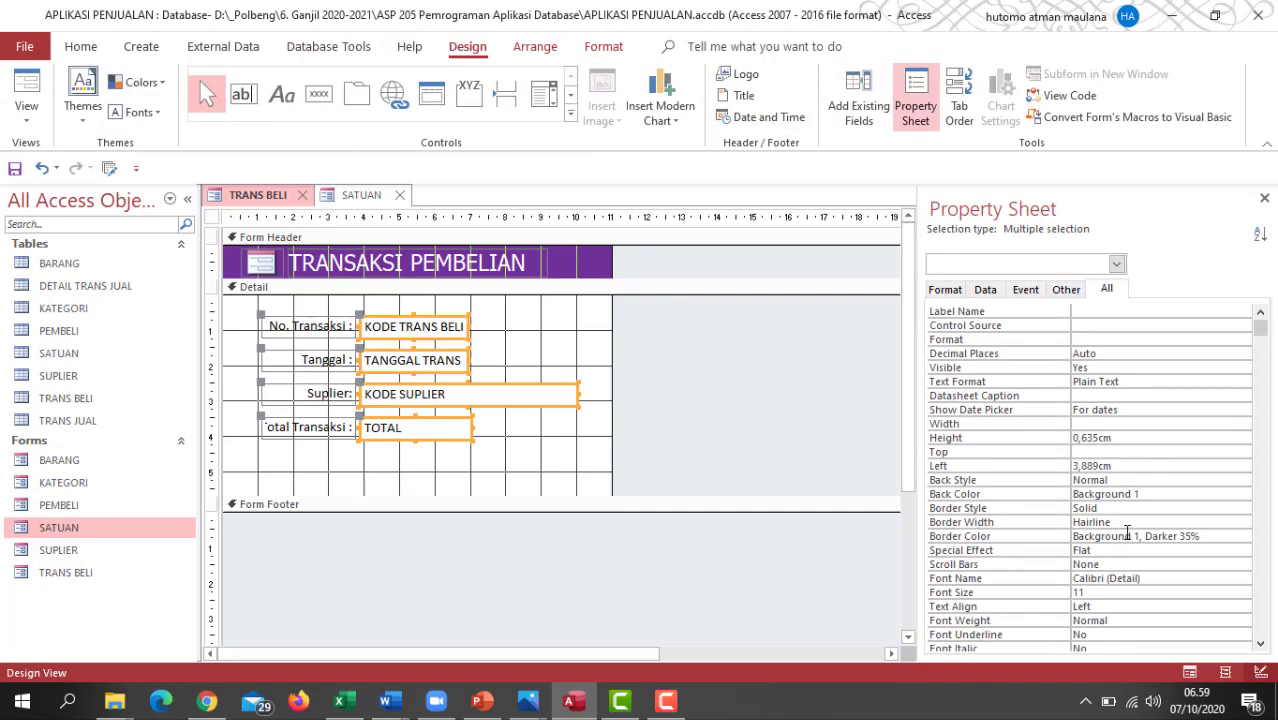
pyautogui.scroll(-2, 1128, 549)
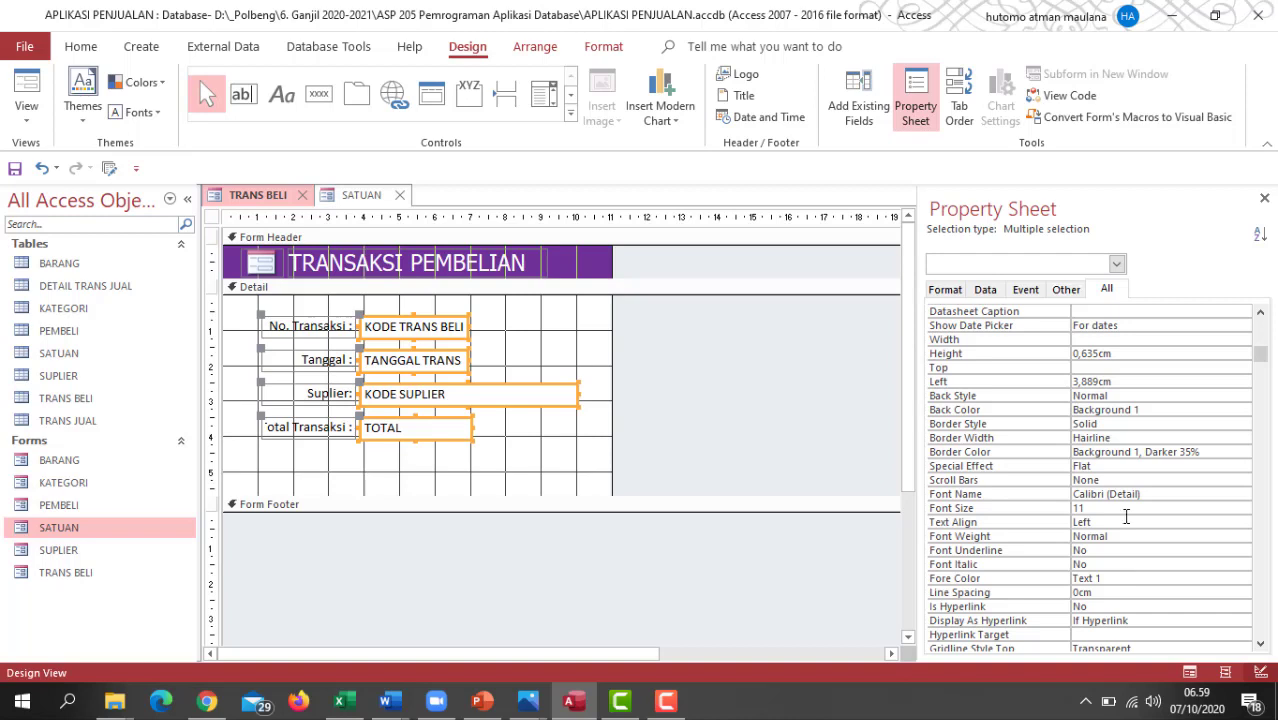
pyautogui.click(1157, 409)
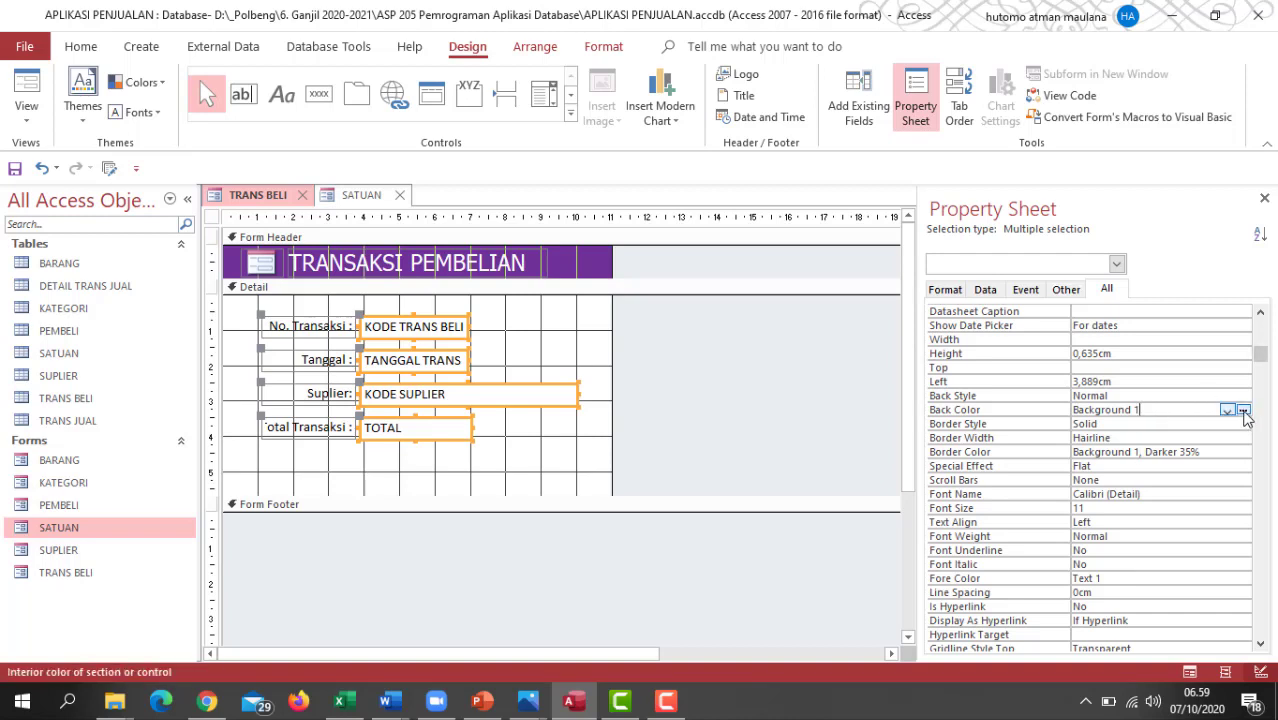
pyautogui.click(1227, 411)
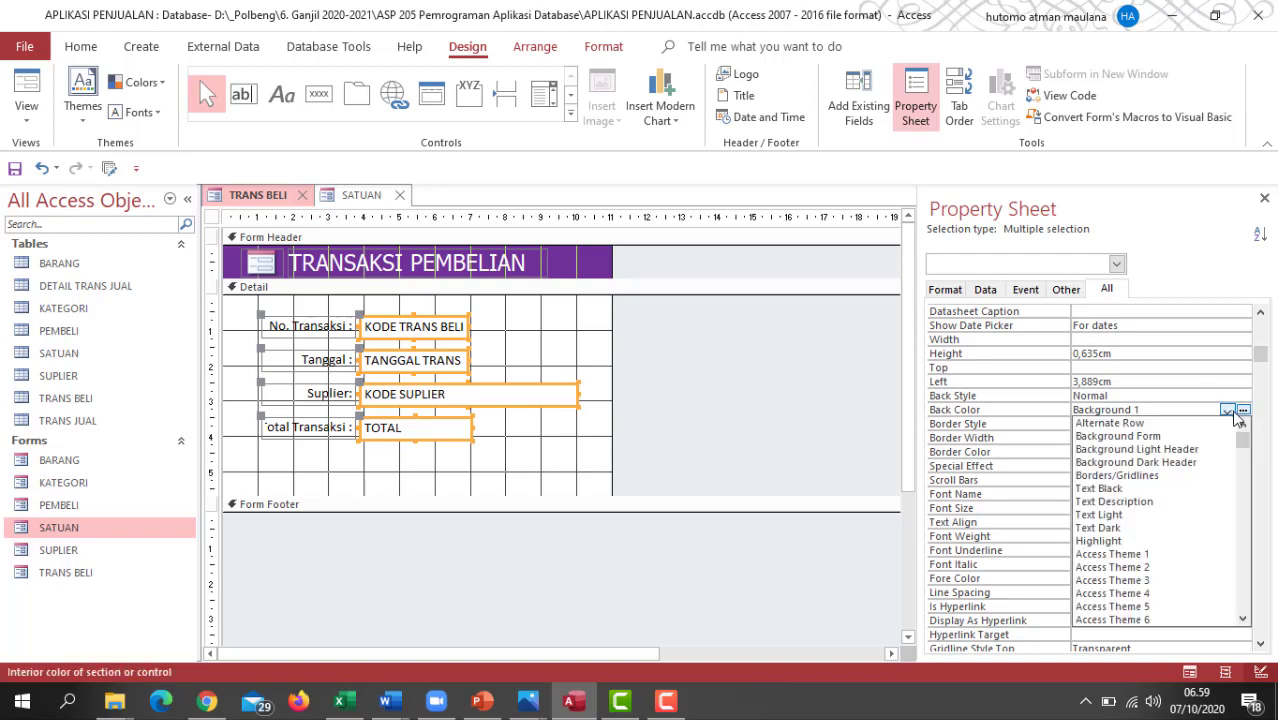
pyautogui.click(1243, 410)
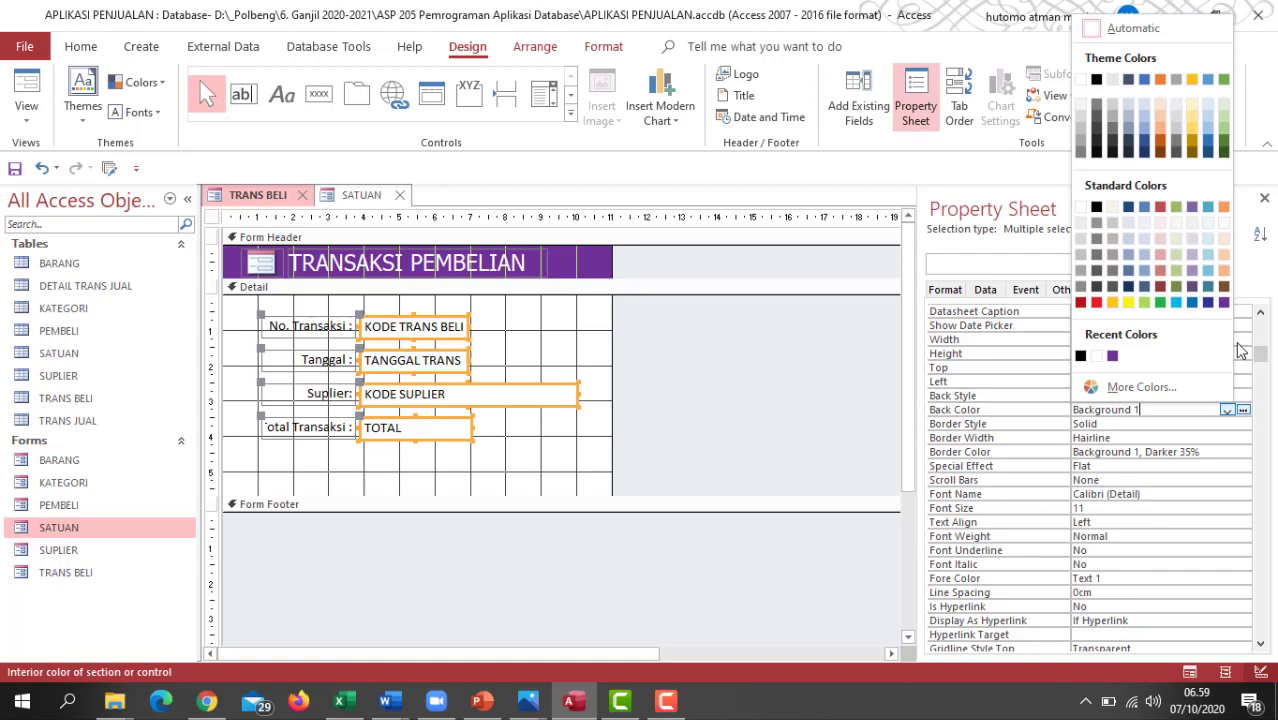
pyautogui.click(1193, 257)
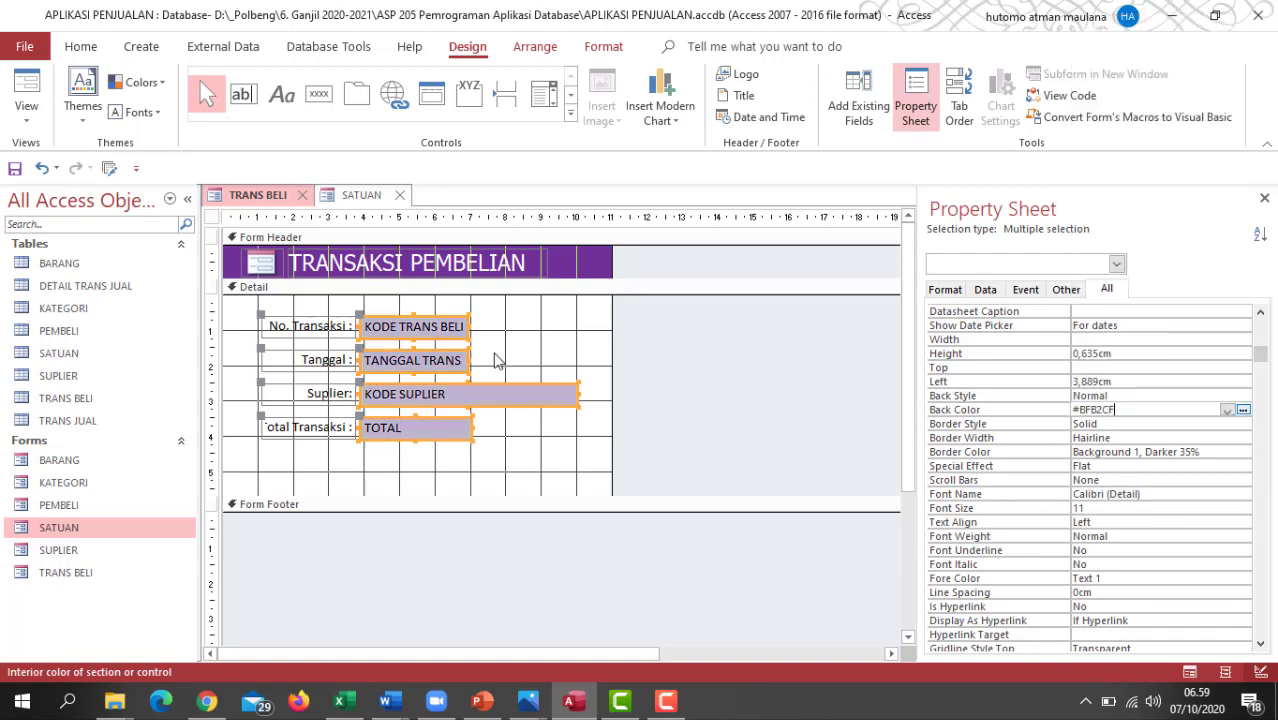
# - Check the field borders in the SATUAN form and set the border style of the four TRANS BELI text boxes to Dots
pyautogui.click(352, 196)
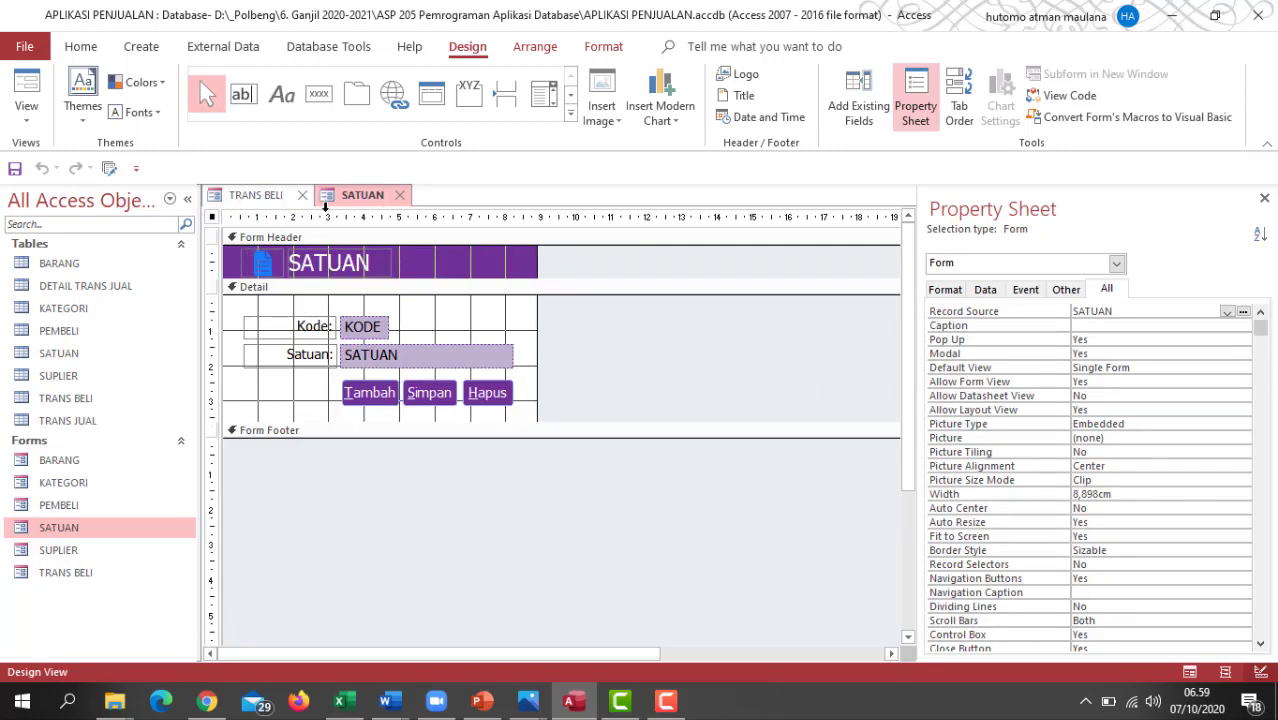
pyautogui.click(279, 197)
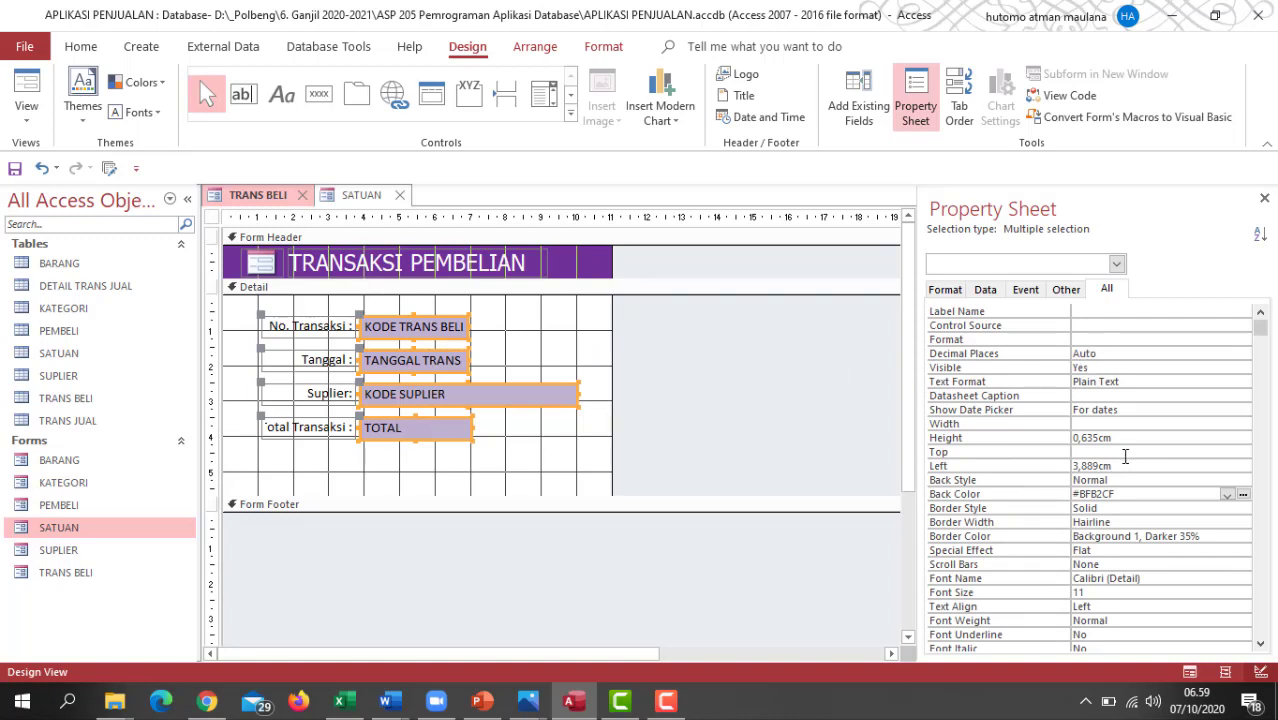
pyautogui.click(1156, 509)
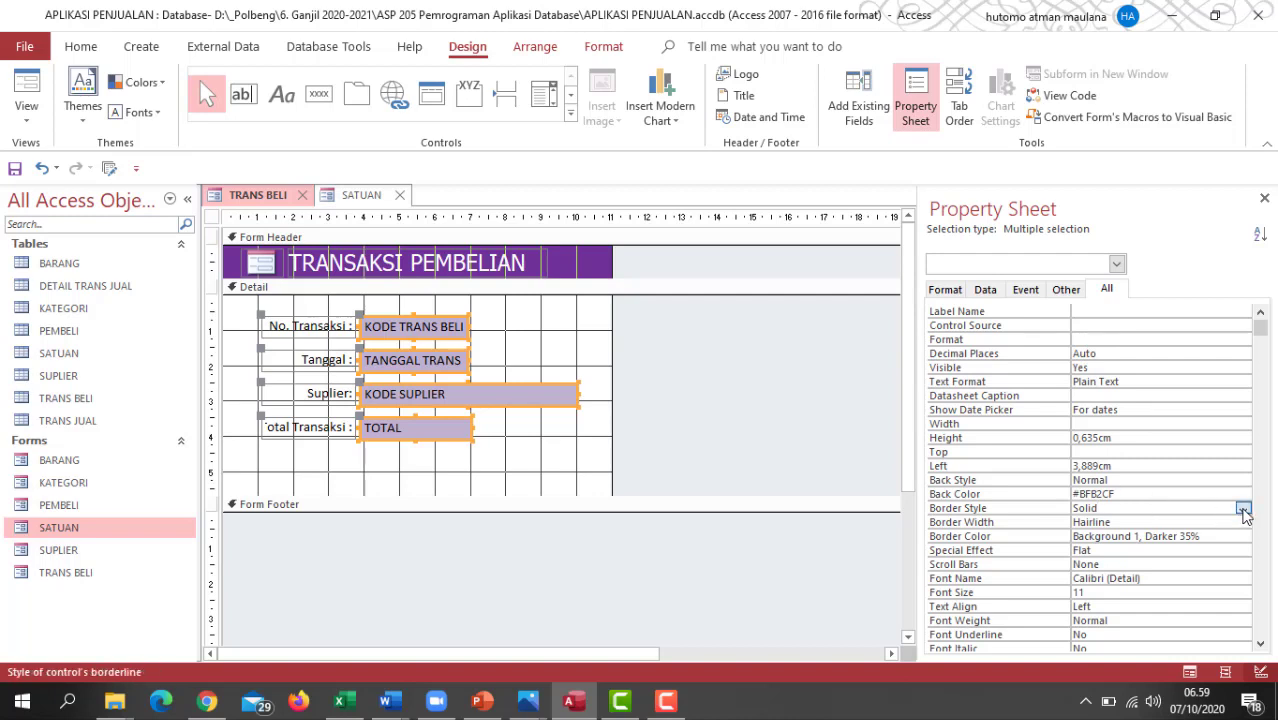
pyautogui.click(1242, 509)
pyautogui.click(1199, 574)
pyautogui.click(566, 460)
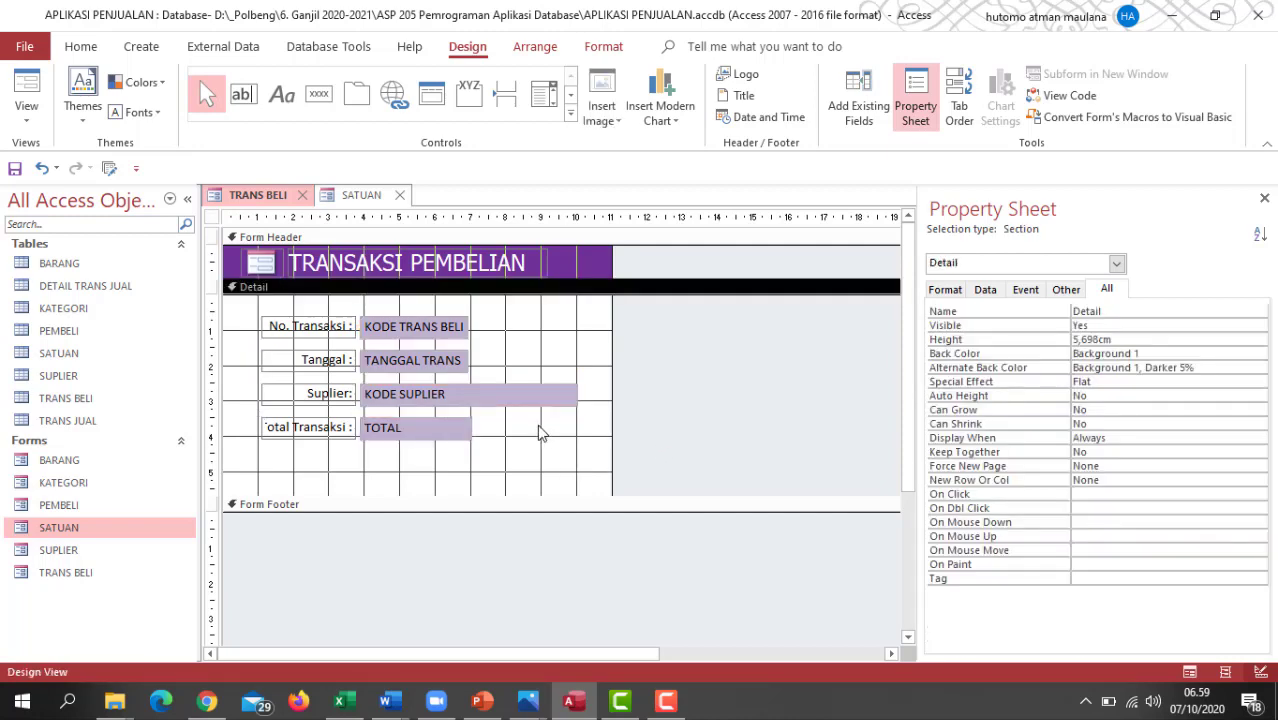
# - Inspect the SATUAN text box's border properties and set the border color of the four TRANS BELI text boxes to black
pyautogui.click(355, 196)
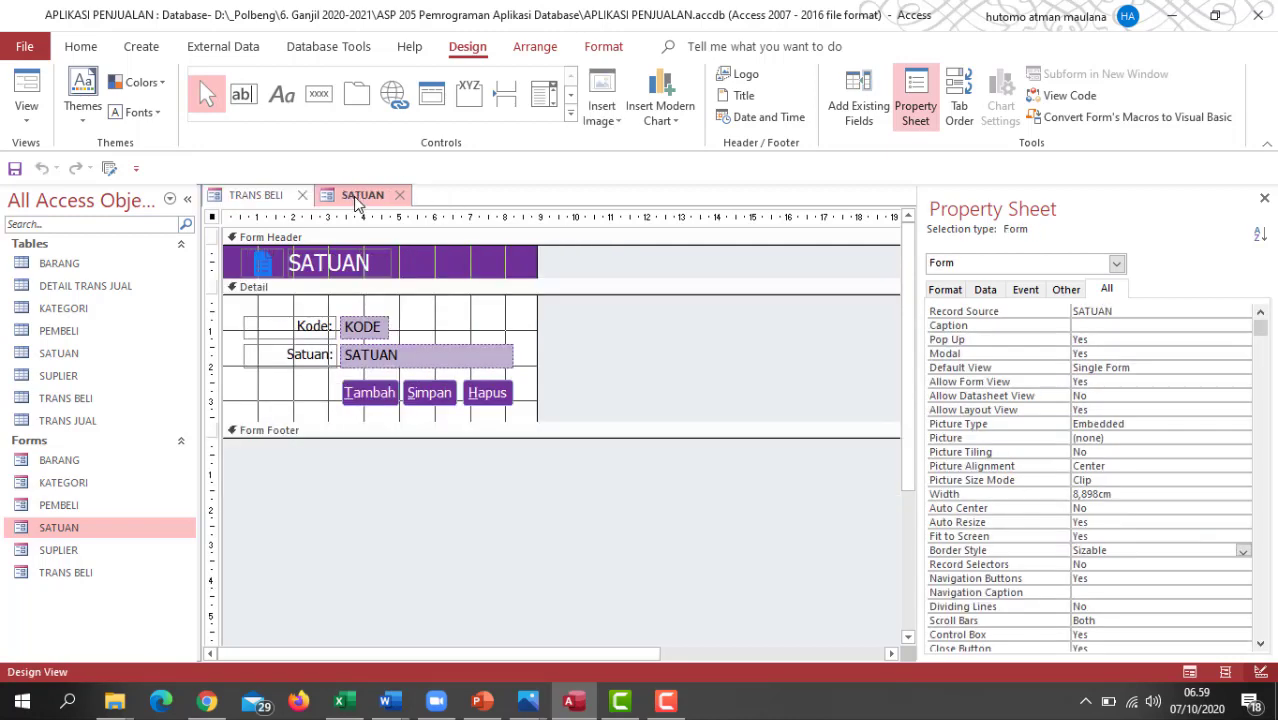
pyautogui.click(446, 346)
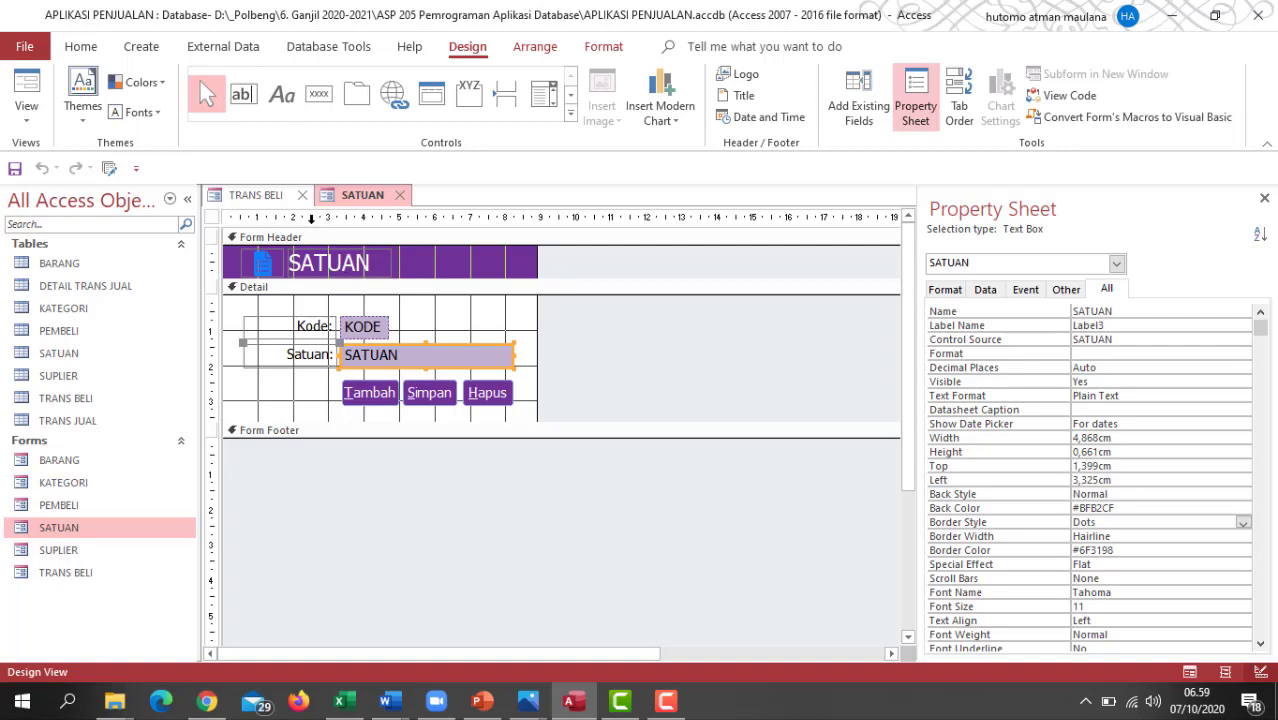
pyautogui.click(262, 196)
pyautogui.click(450, 340)
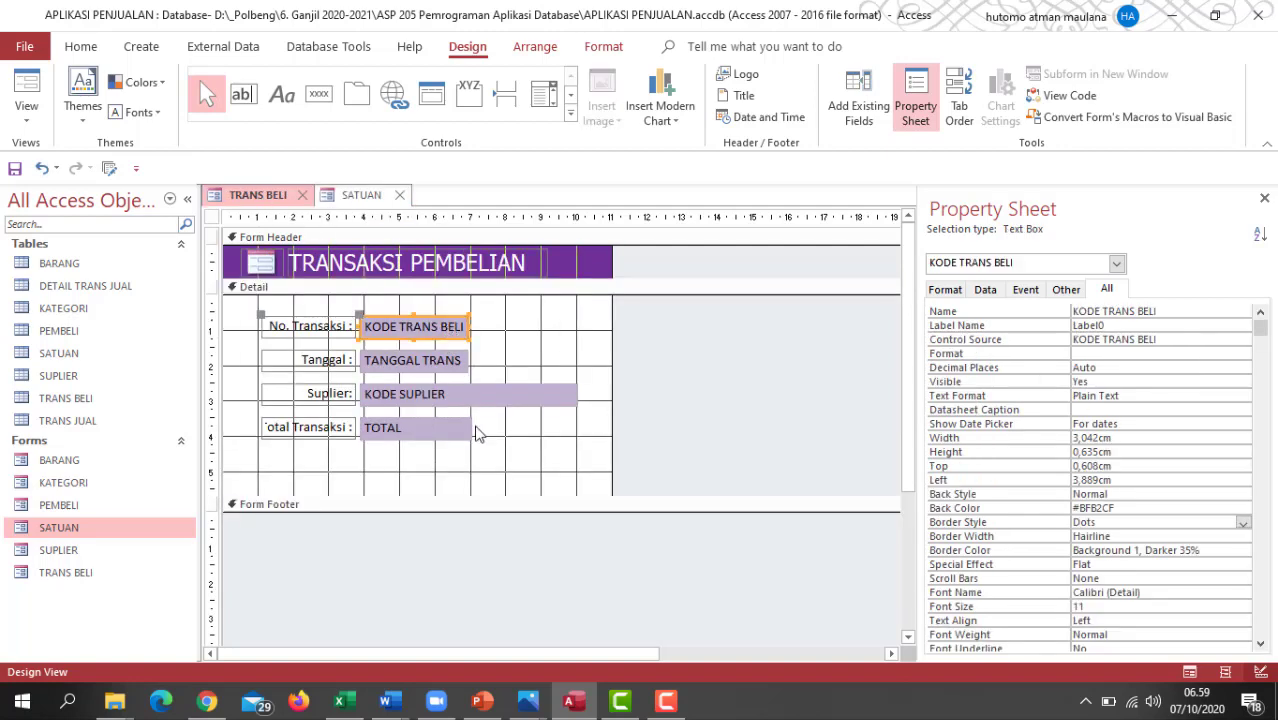
pyautogui.moveTo(472, 450); pyautogui.dragTo(450, 313)
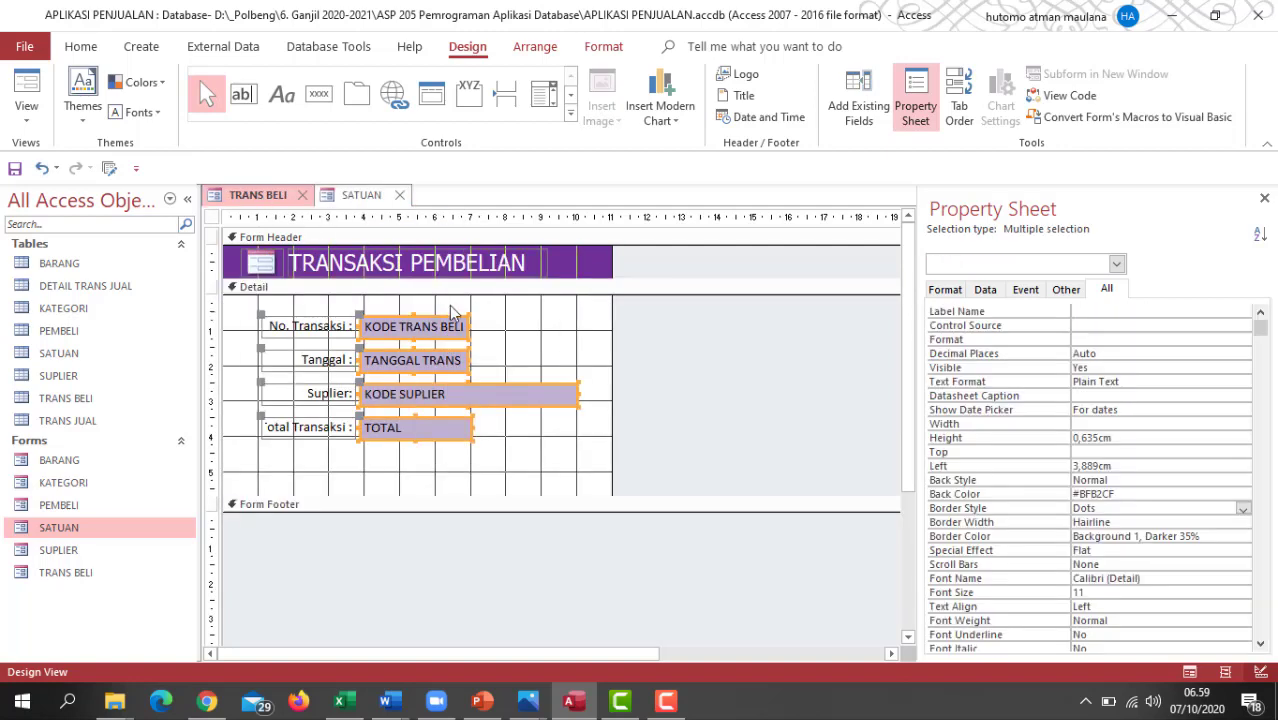
pyautogui.click(1217, 536)
pyautogui.click(1227, 537)
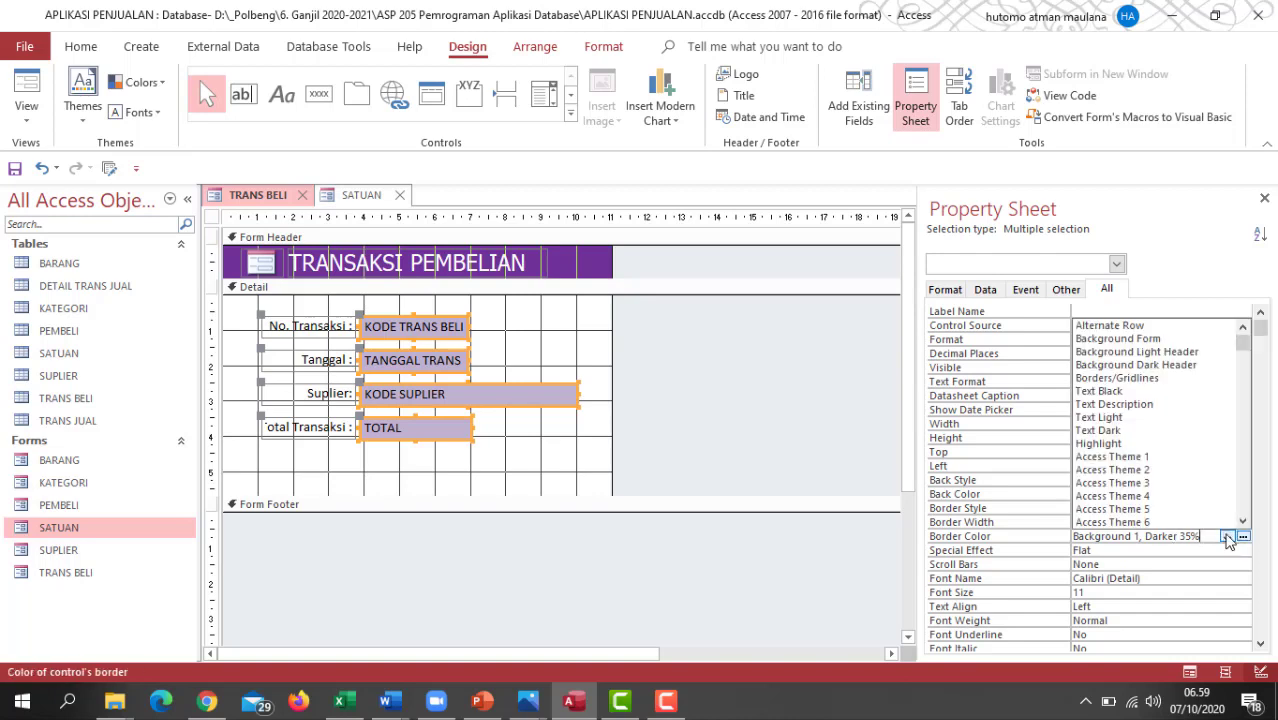
pyautogui.click(1243, 537)
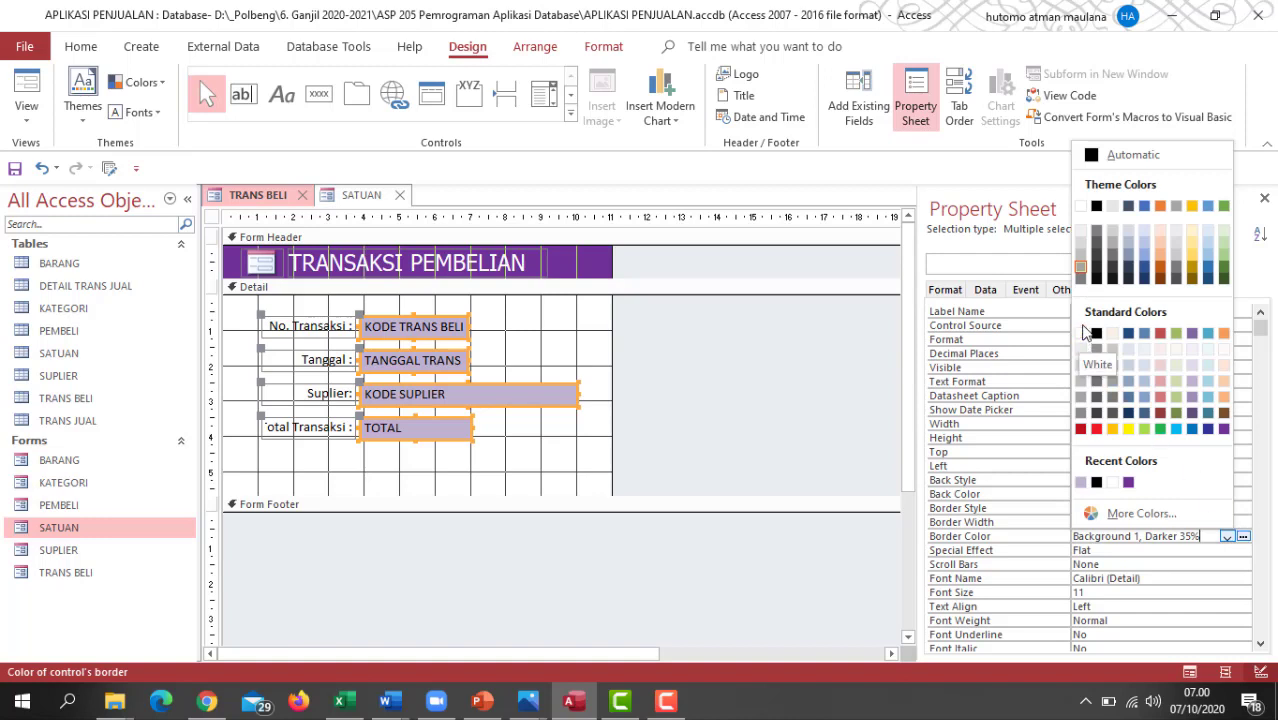
pyautogui.click(1097, 206)
pyautogui.click(550, 442)
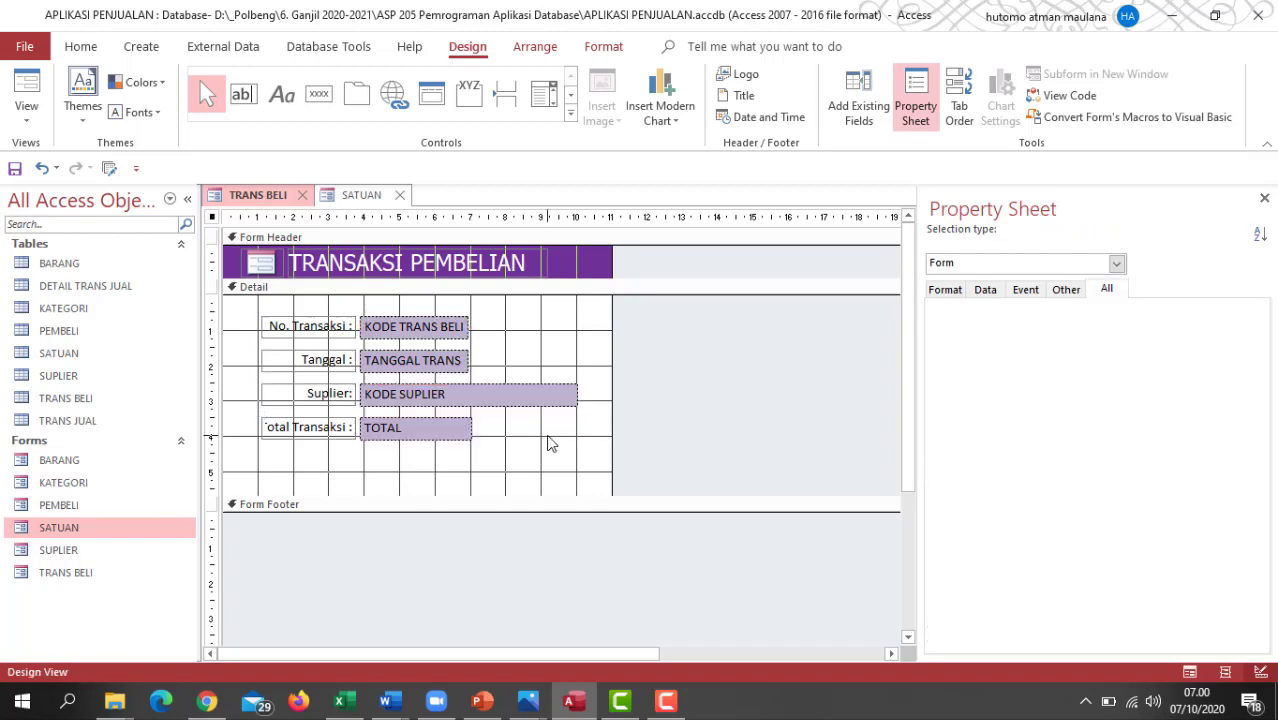
pyautogui.click(355, 195)
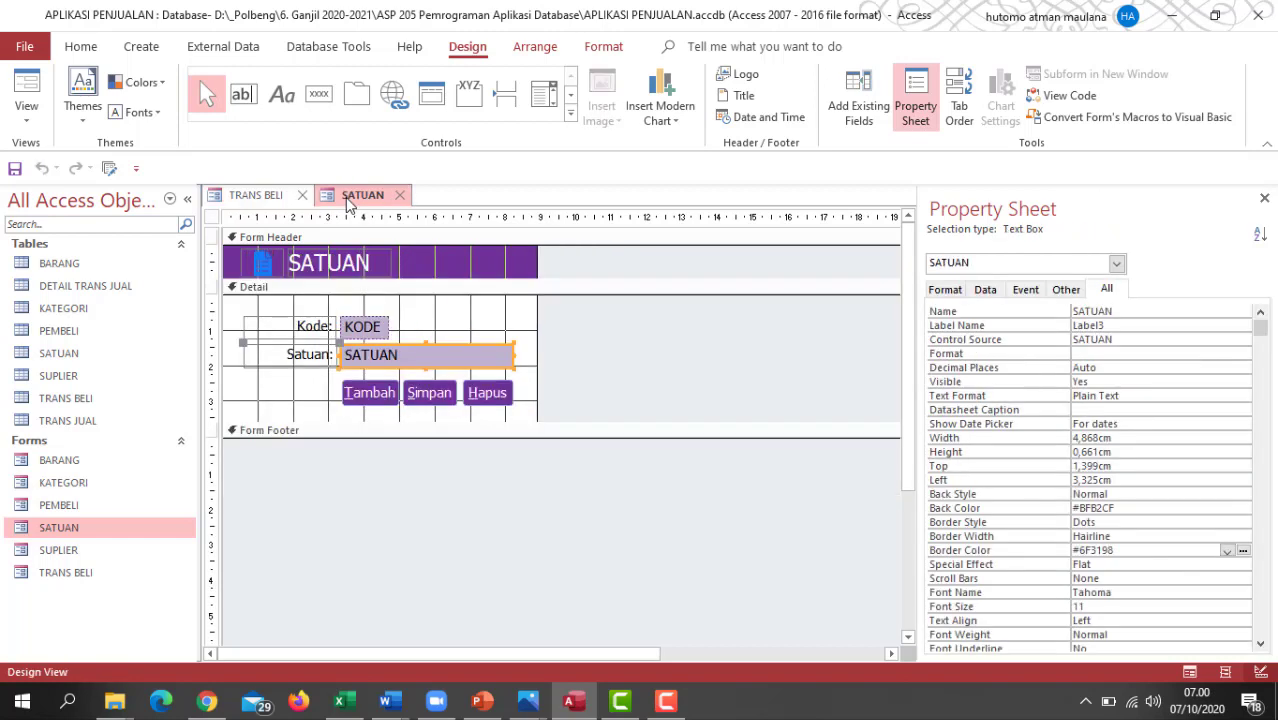
pyautogui.click(262, 198)
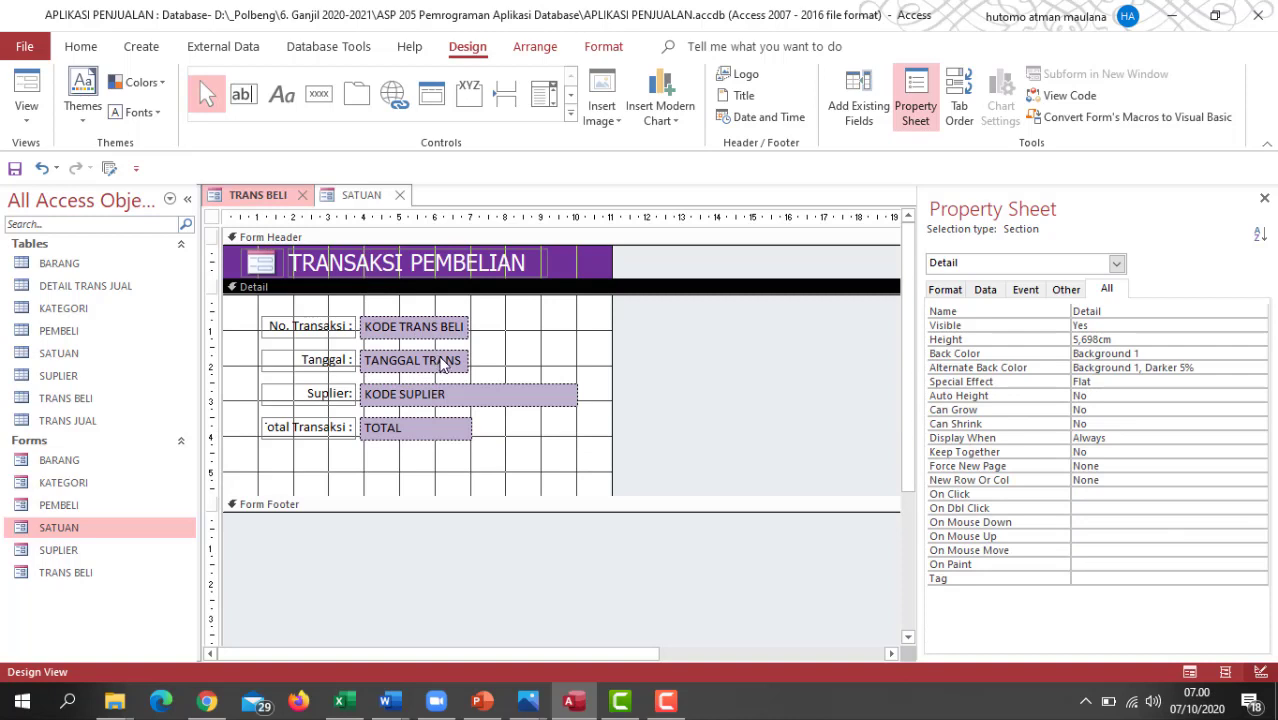
pyautogui.click(531, 451)
pyautogui.click(346, 198)
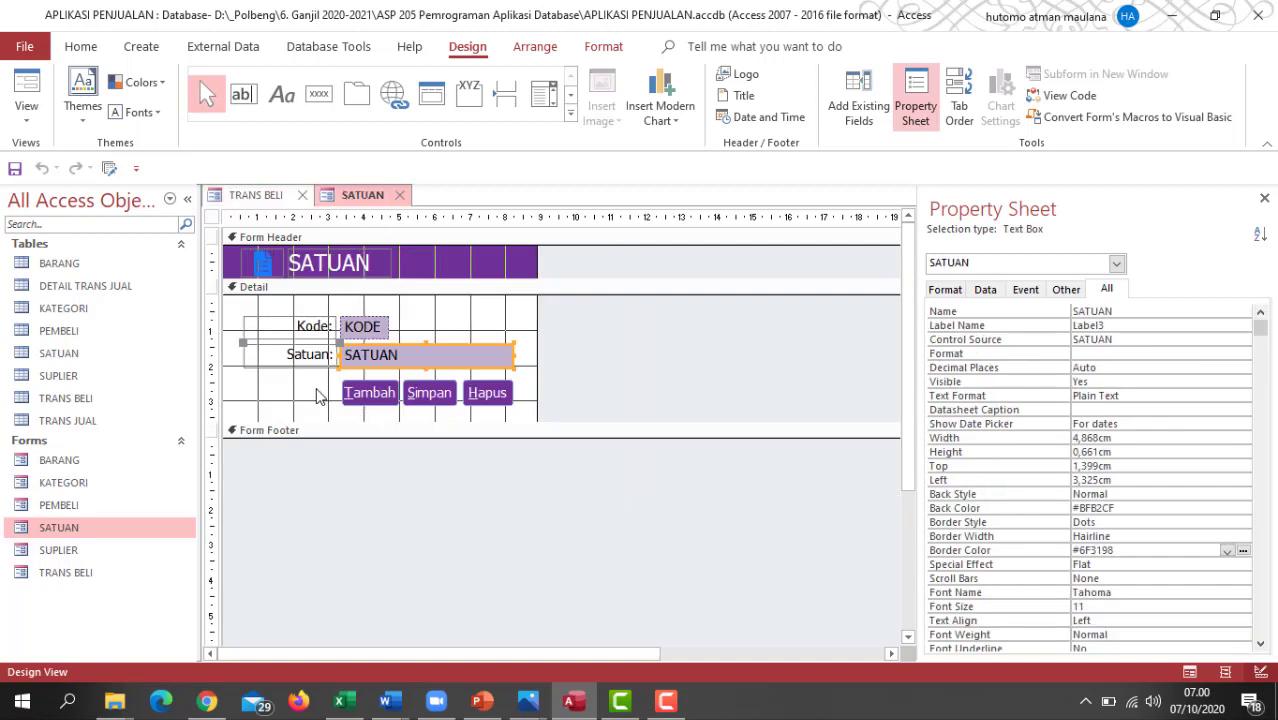
pyautogui.moveTo(315, 387); pyautogui.dragTo(520, 400)
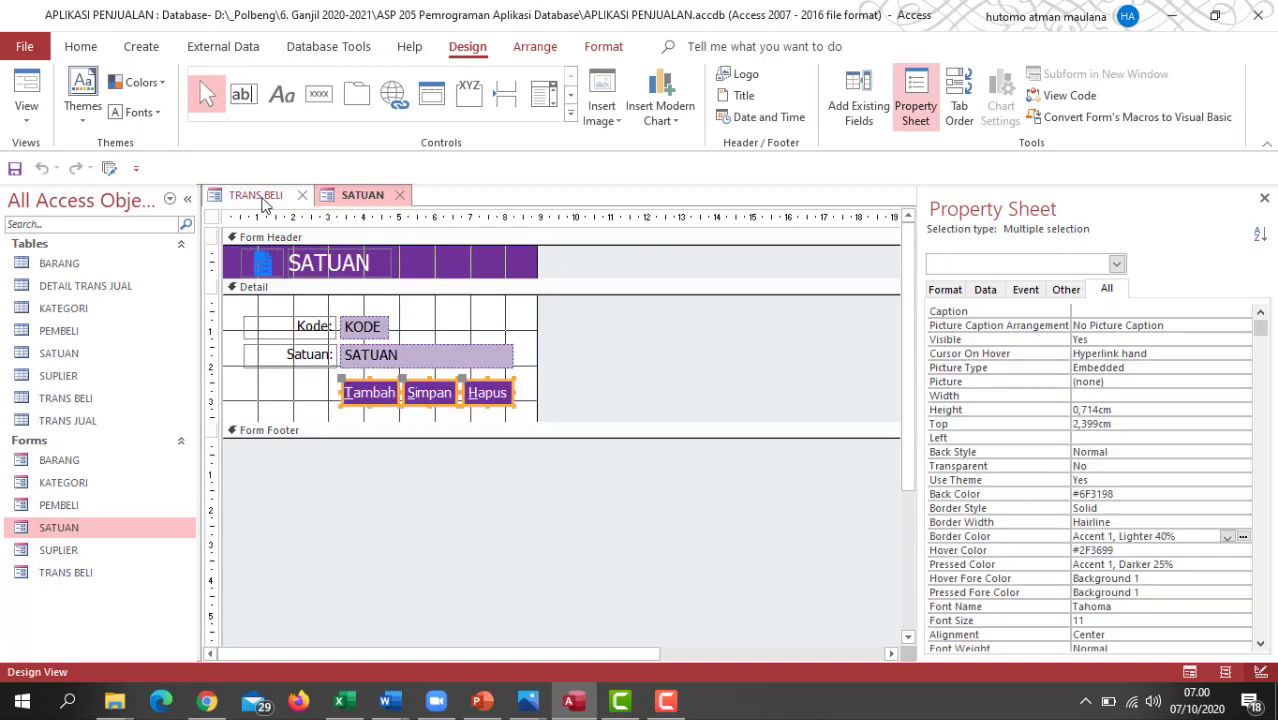
pyautogui.click(258, 195)
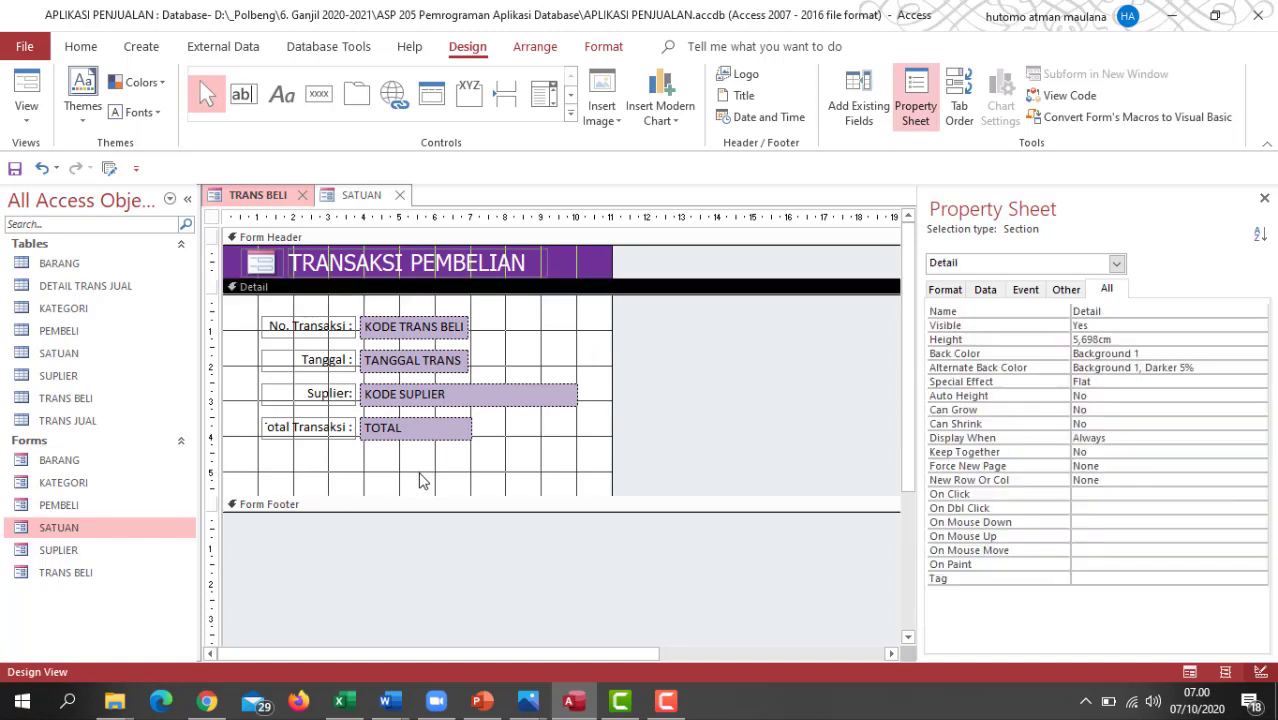
pyautogui.write('https://www.youtube.com/watch?v=arhIi4GzCRc')
pyautogui.hotkey('ctrl', 'z')
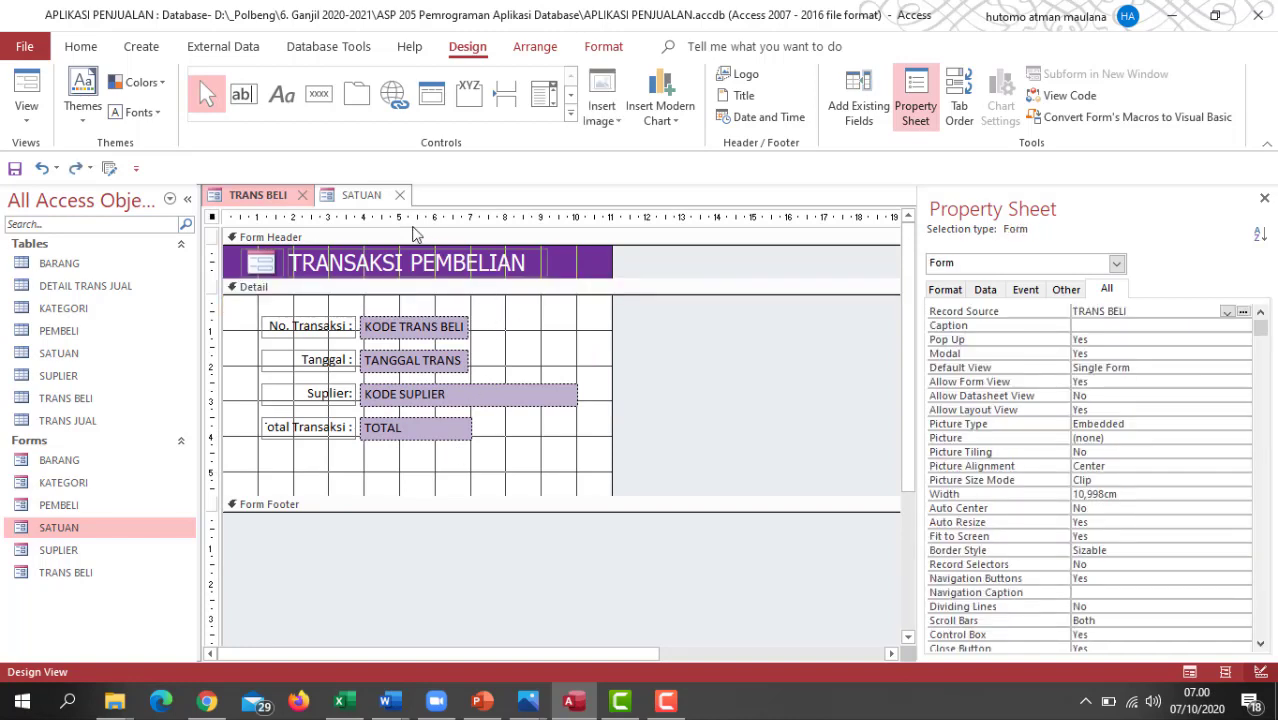
# - Copy the Tambah, Simpan and Hapus buttons from the SATUAN form into TRANS BELI and place them below the TOTAL field, about 4.5 cm down
pyautogui.click(330, 195)
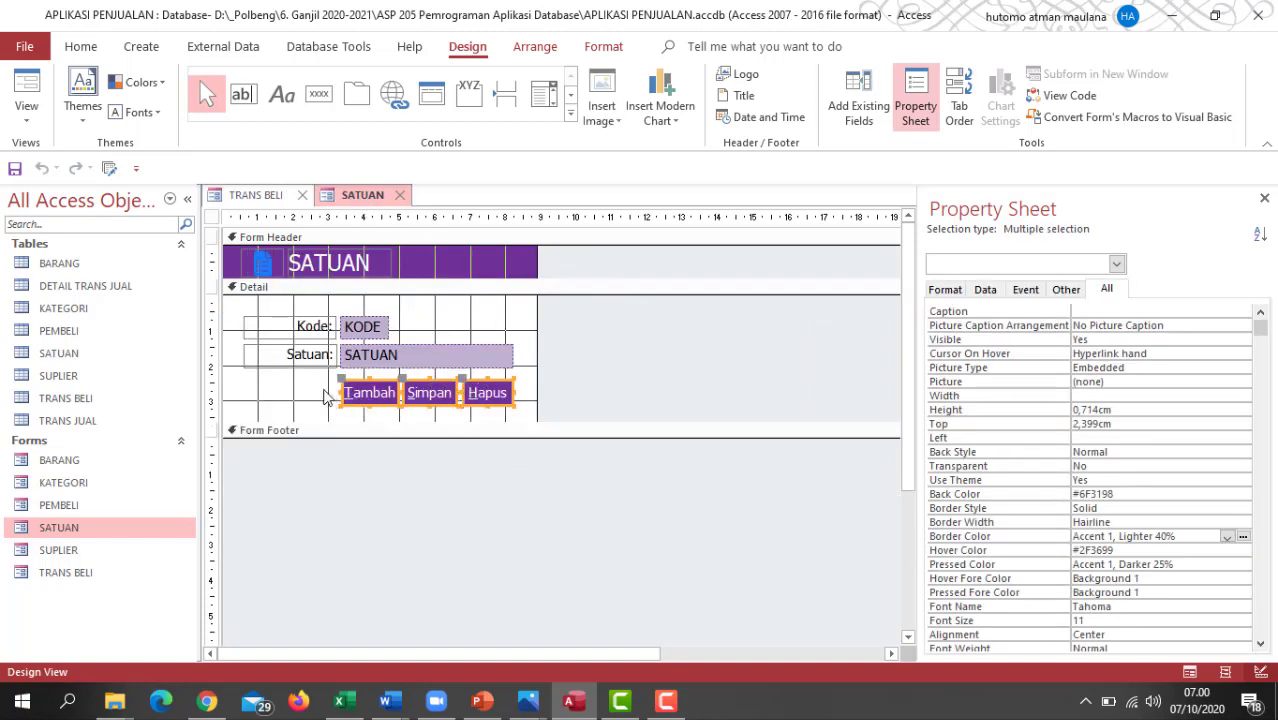
pyautogui.moveTo(300, 394); pyautogui.dragTo(520, 408)
pyautogui.rightClick(500, 398)
pyautogui.click(546, 230)
pyautogui.click(256, 199)
pyautogui.hotkey('ctrl', 'v')
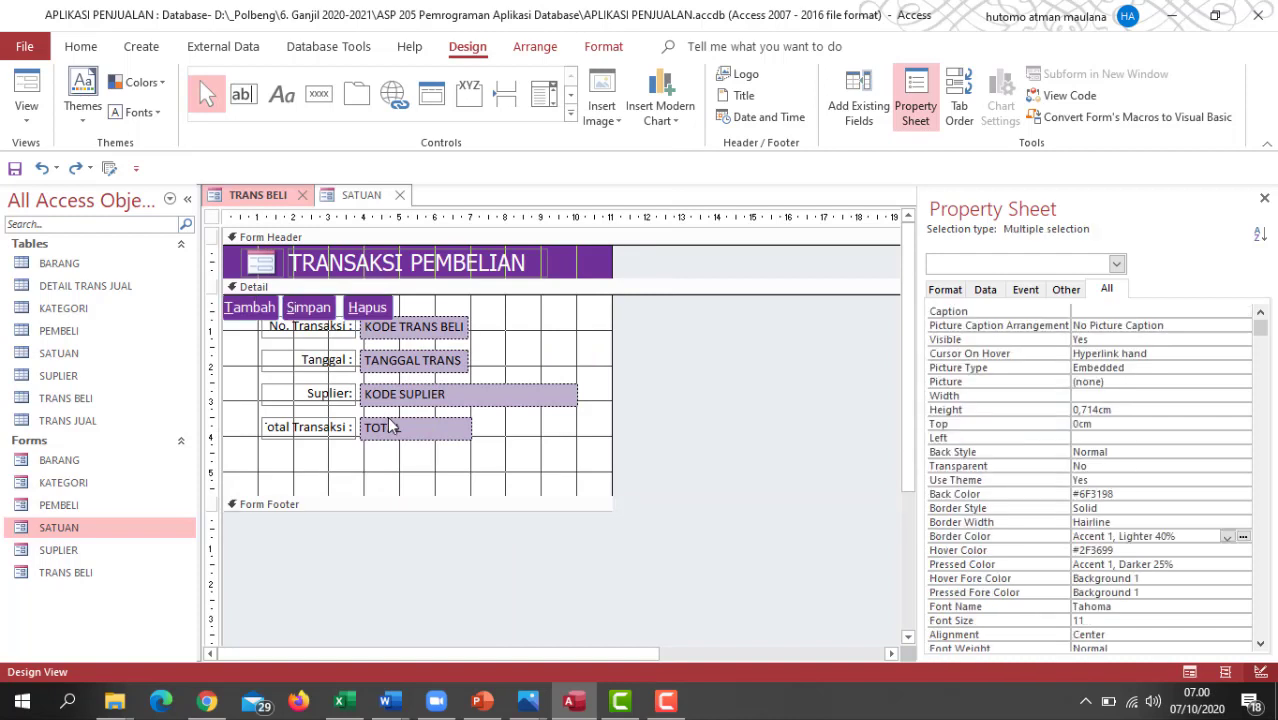
pyautogui.moveTo(352, 310); pyautogui.dragTo(500, 470)
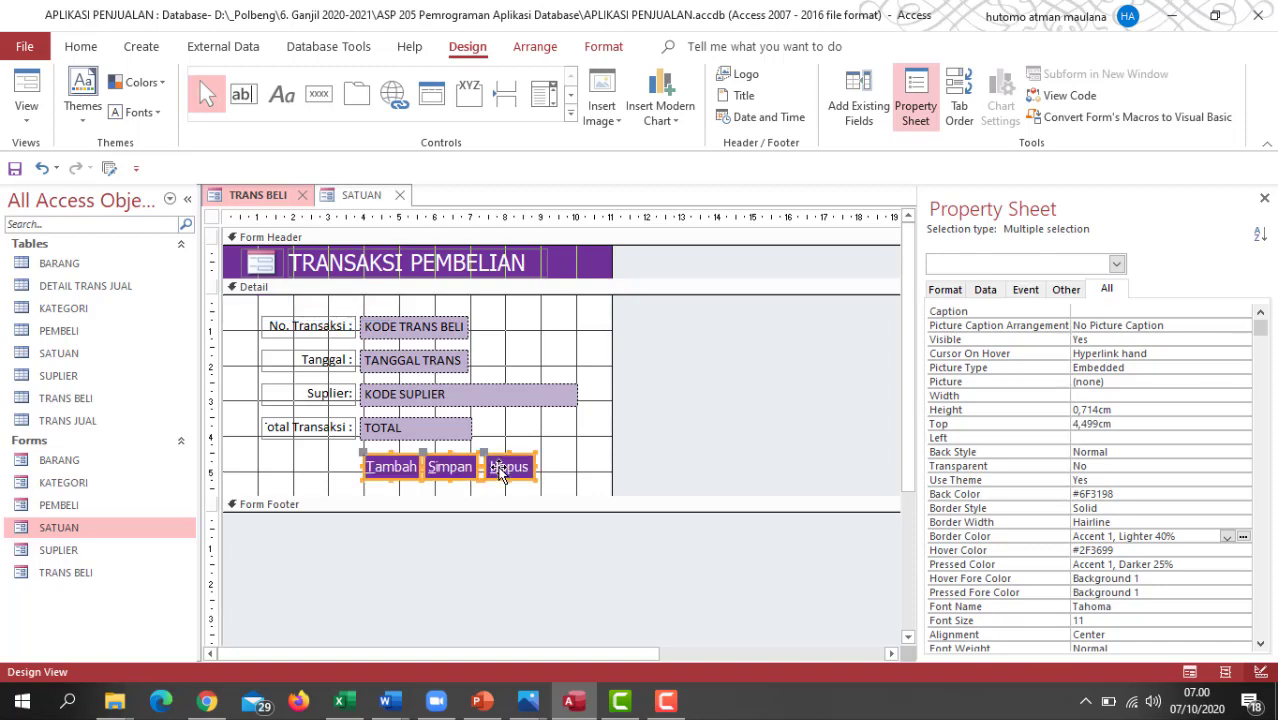
# - Spread out the buttons by moving Simpan to about 6.1 cm and Hapus to about 8.1 cm from the form's left edge
pyautogui.click(548, 478)
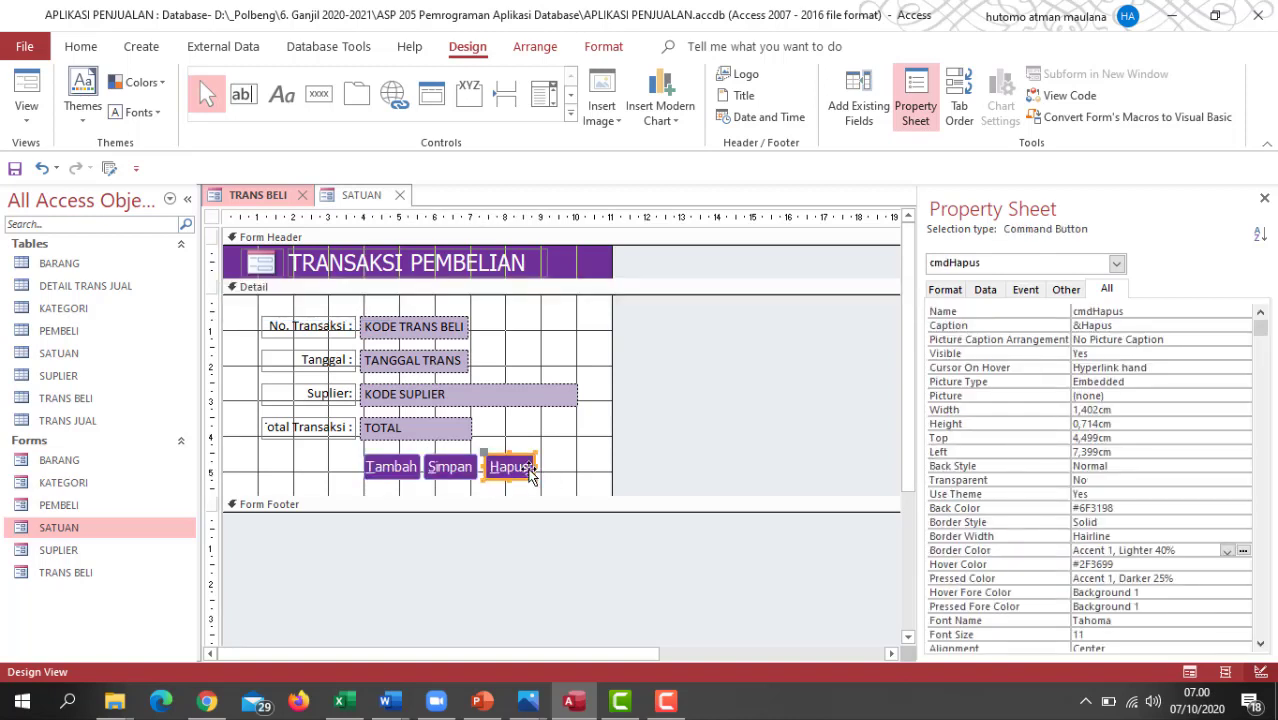
pyautogui.click(529, 470)
pyautogui.moveTo(520, 455); pyautogui.dragTo(563, 456)
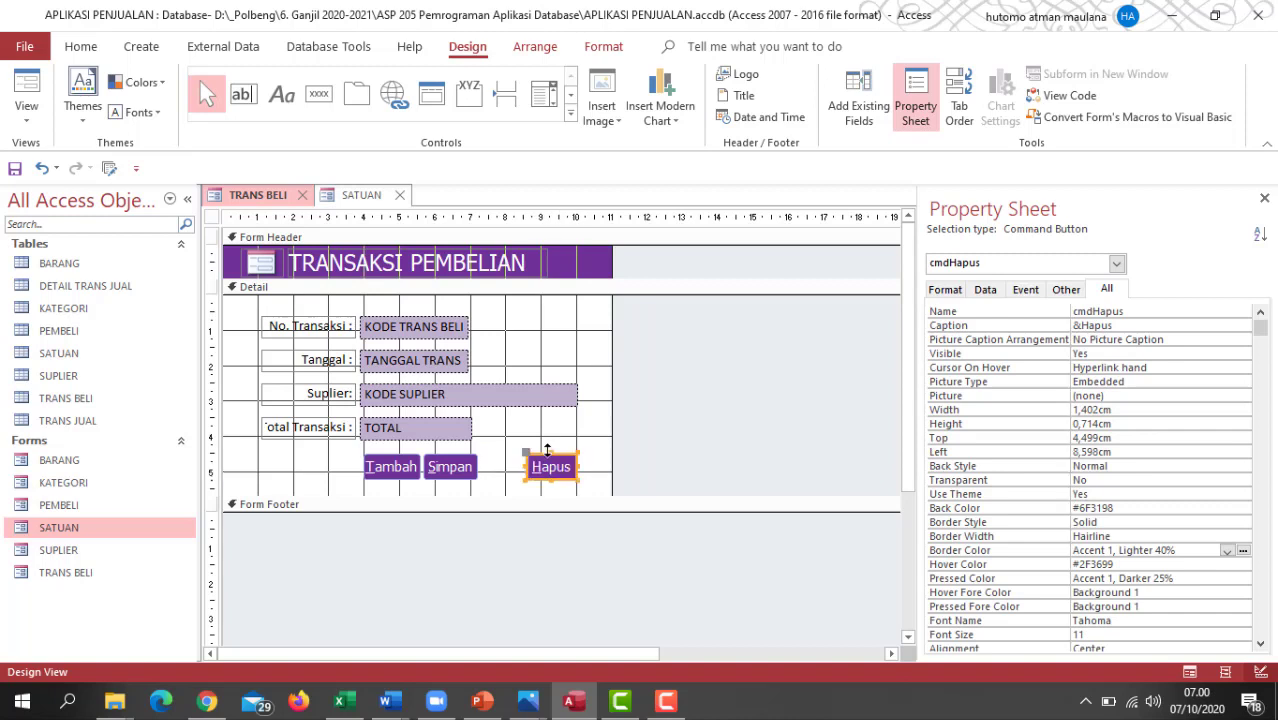
pyautogui.click(468, 458)
pyautogui.moveTo(468, 456); pyautogui.dragTo(485, 456)
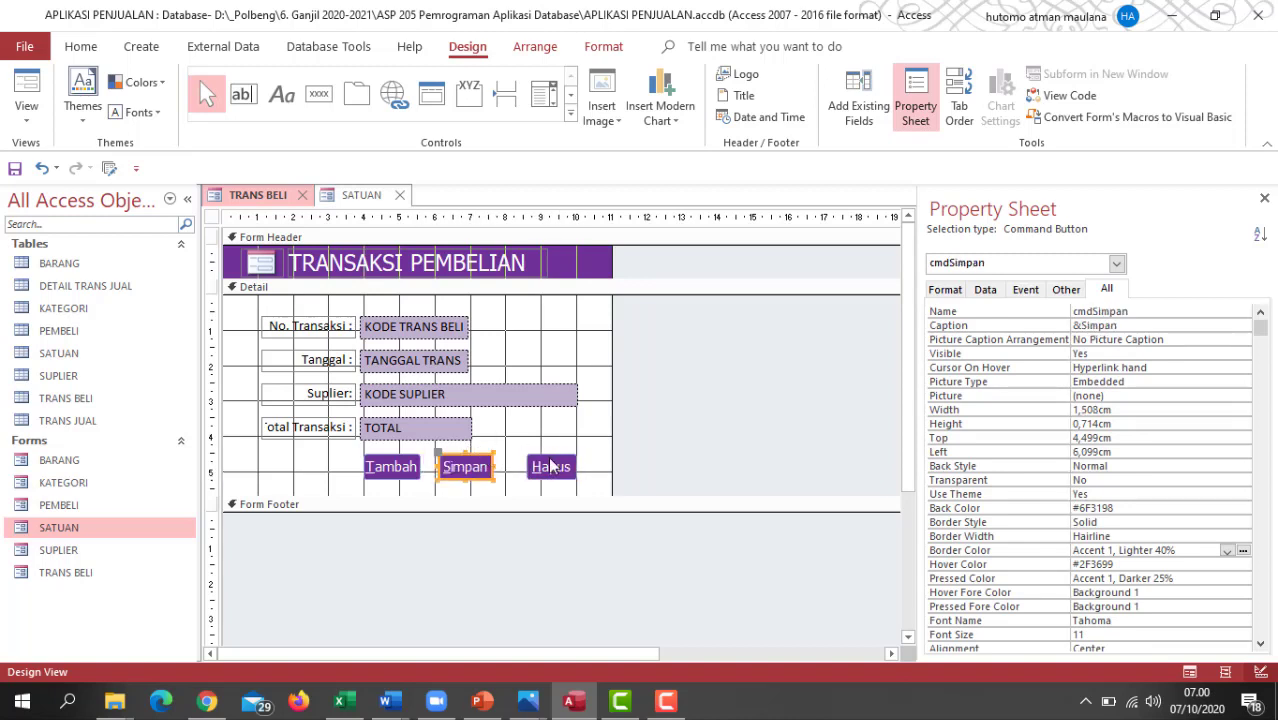
pyautogui.click(563, 456)
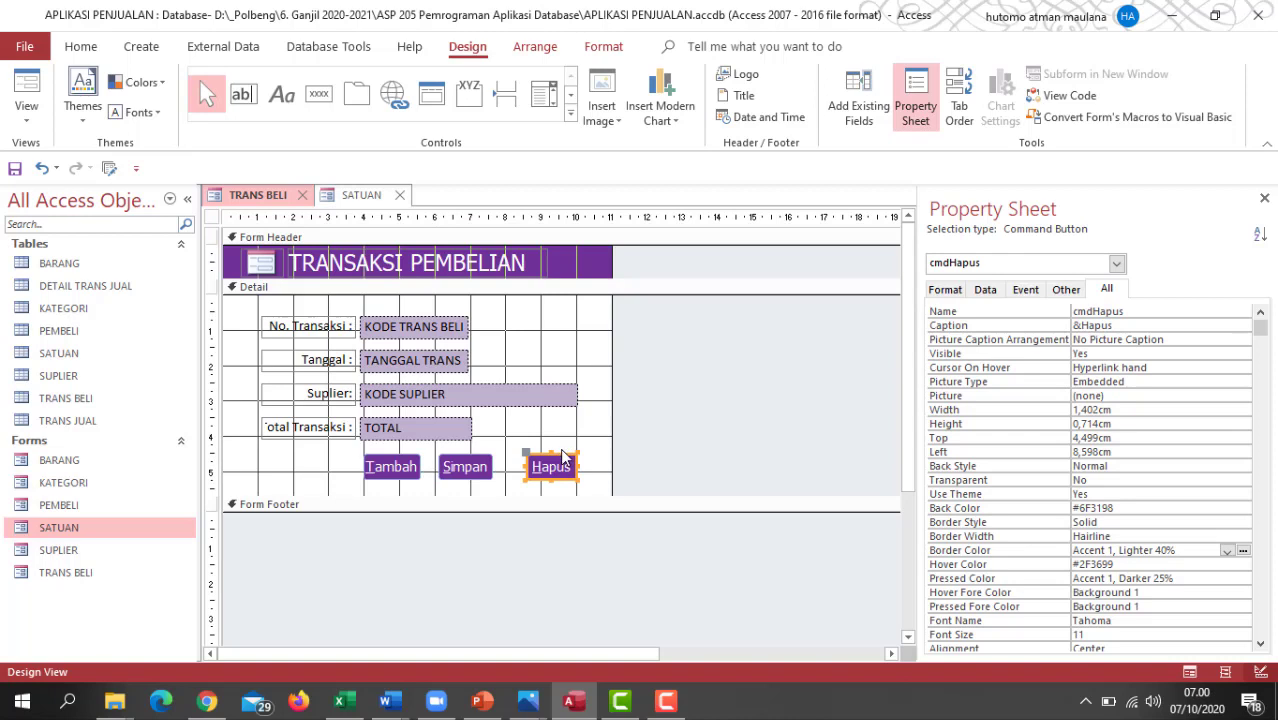
pyautogui.moveTo(563, 456); pyautogui.dragTo(545, 456)
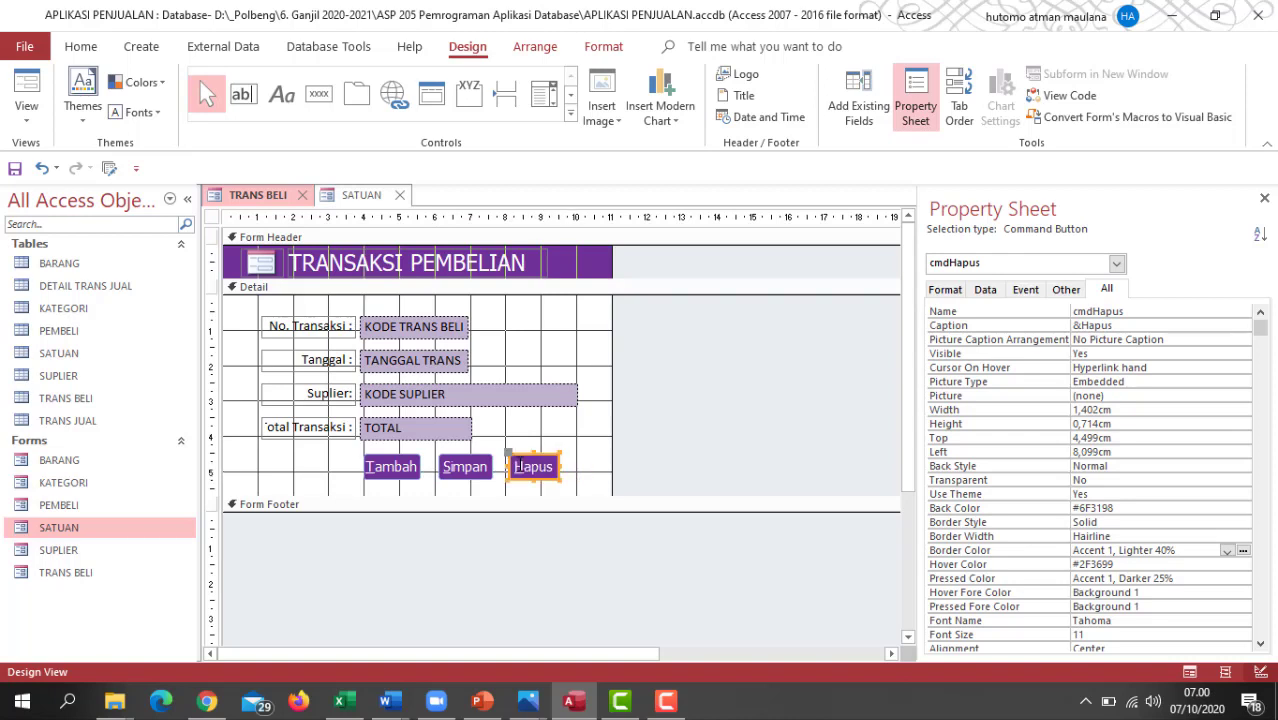
pyautogui.click(565, 437)
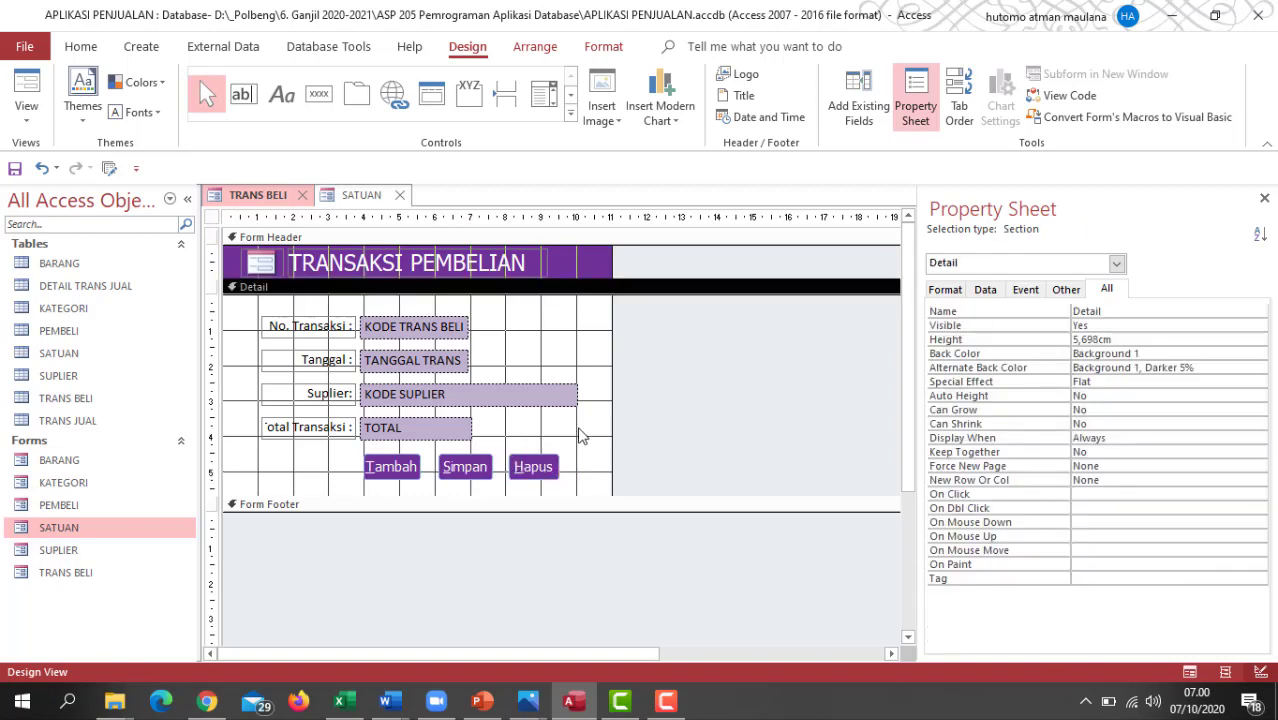
# - Narrow the TRANS BELI form to about 10.4 cm and check its layout in Form View
pyautogui.moveTo(610, 343); pyautogui.dragTo(591, 342)
pyautogui.click(533, 352)
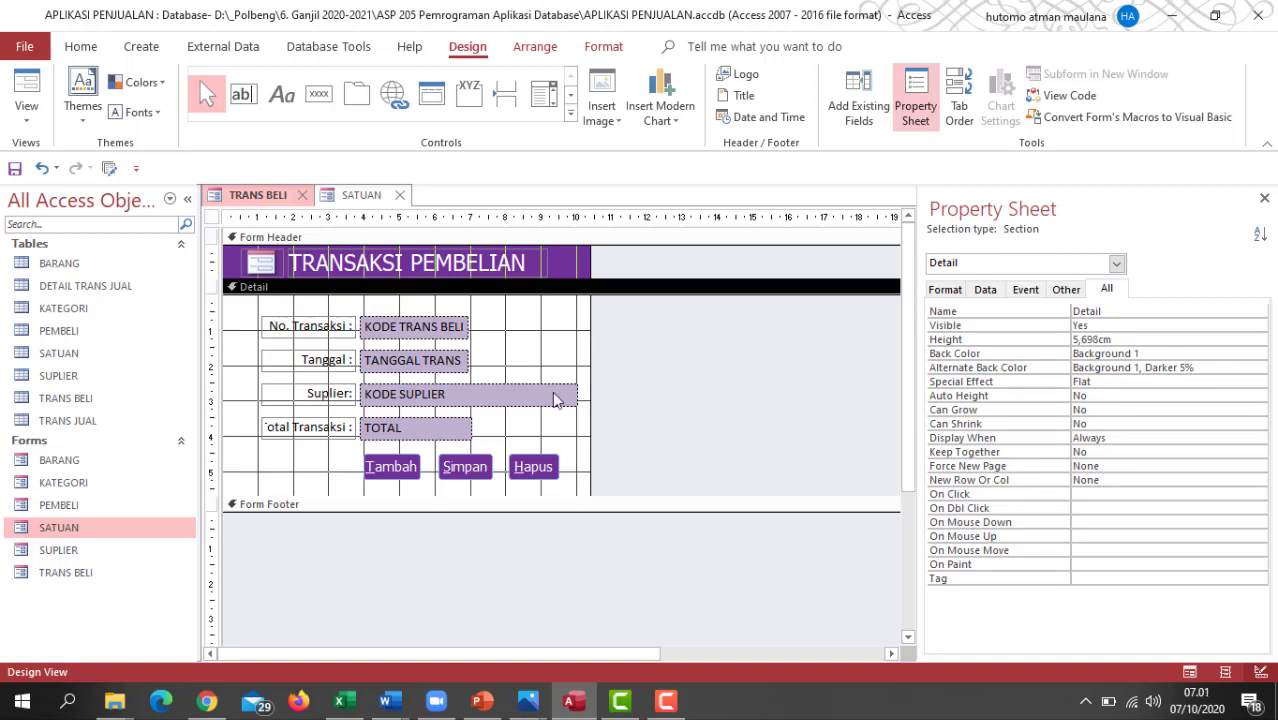
pyautogui.click(1196, 674)
pyautogui.moveTo(437, 229); pyautogui.dragTo(562, 152)
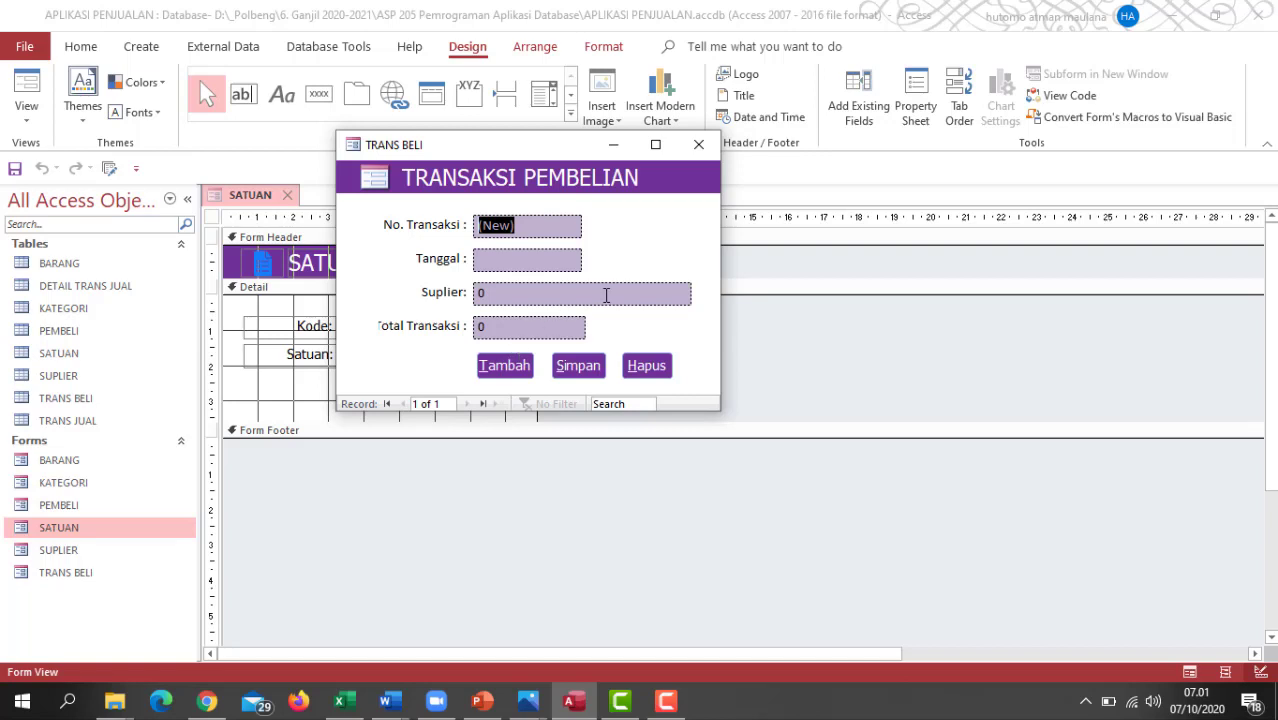
pyautogui.click(509, 296)
# - Return to Design View and widen the Total Transaksi label to about 2.78 cm
pyautogui.rightClick(549, 143)
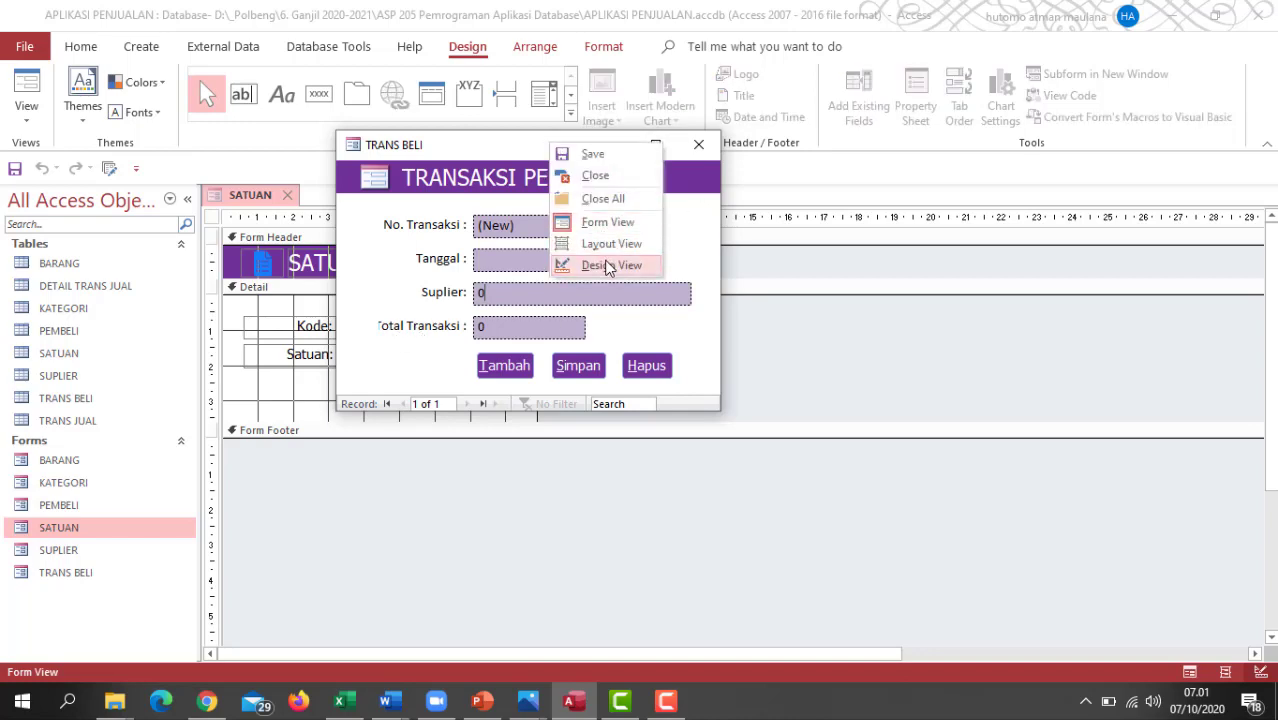
pyautogui.click(607, 265)
pyautogui.click(267, 430)
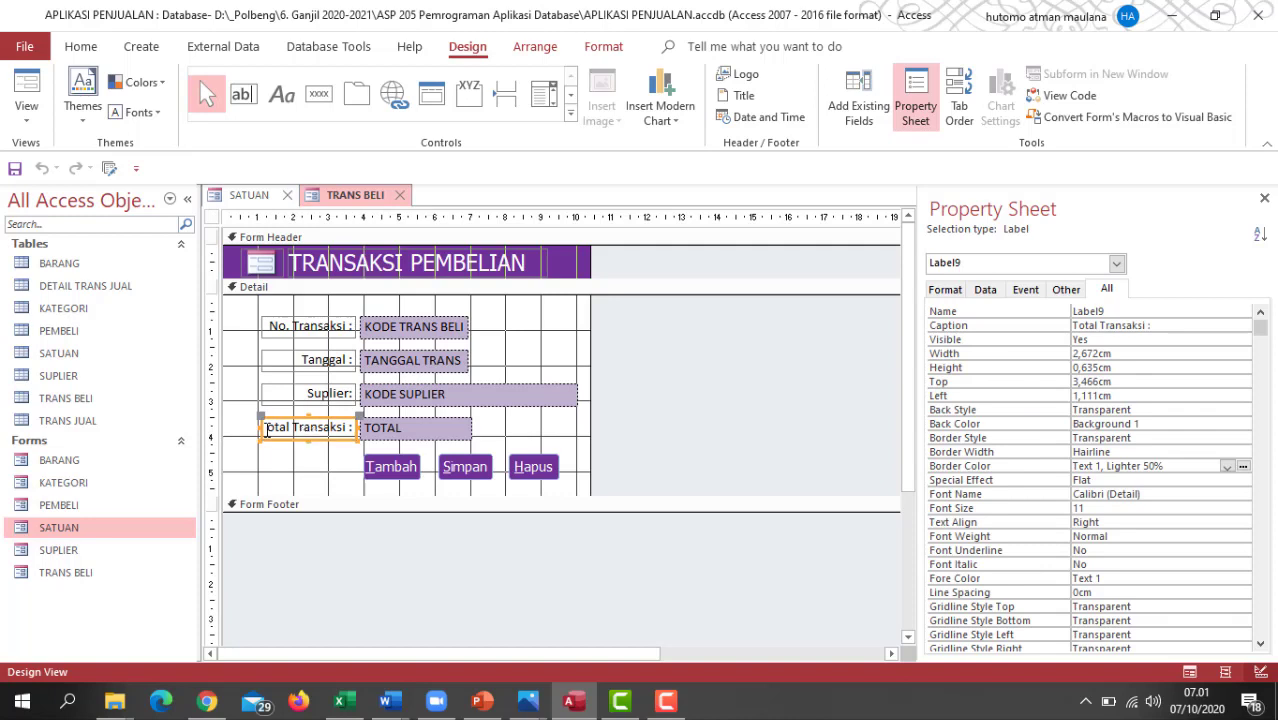
pyautogui.moveTo(267, 430); pyautogui.dragTo(263, 430)
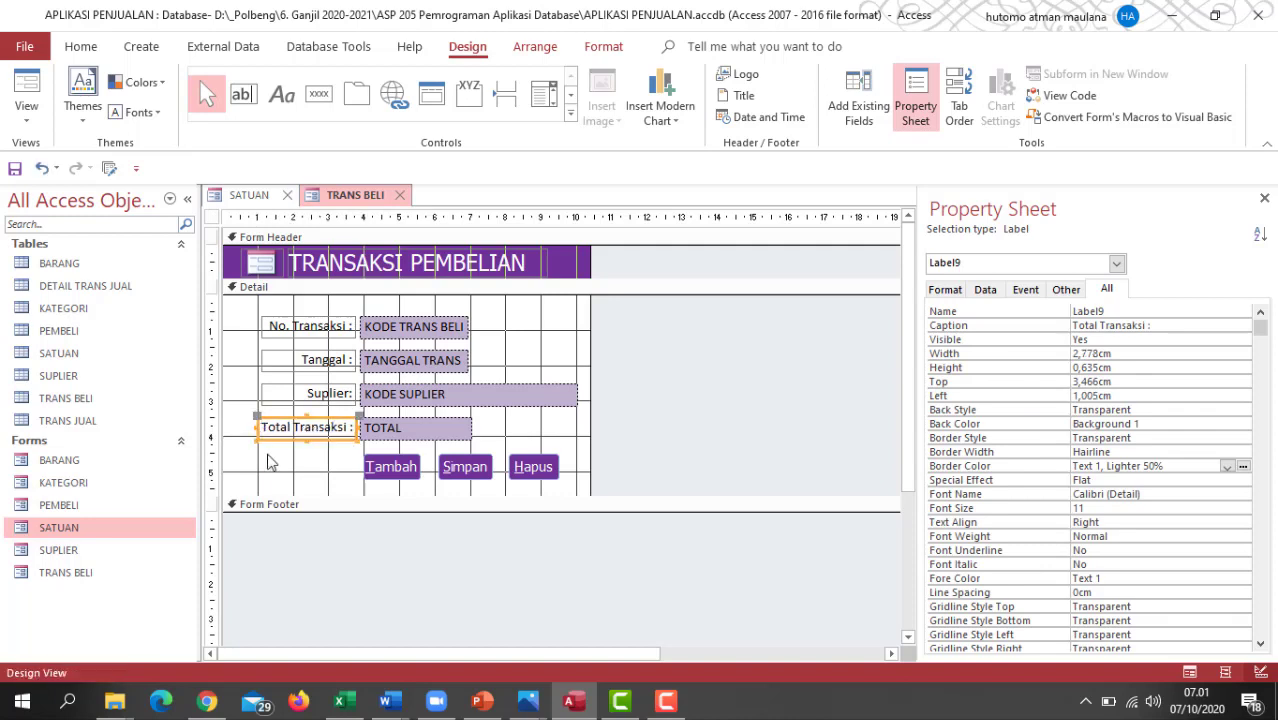
pyautogui.click(268, 461)
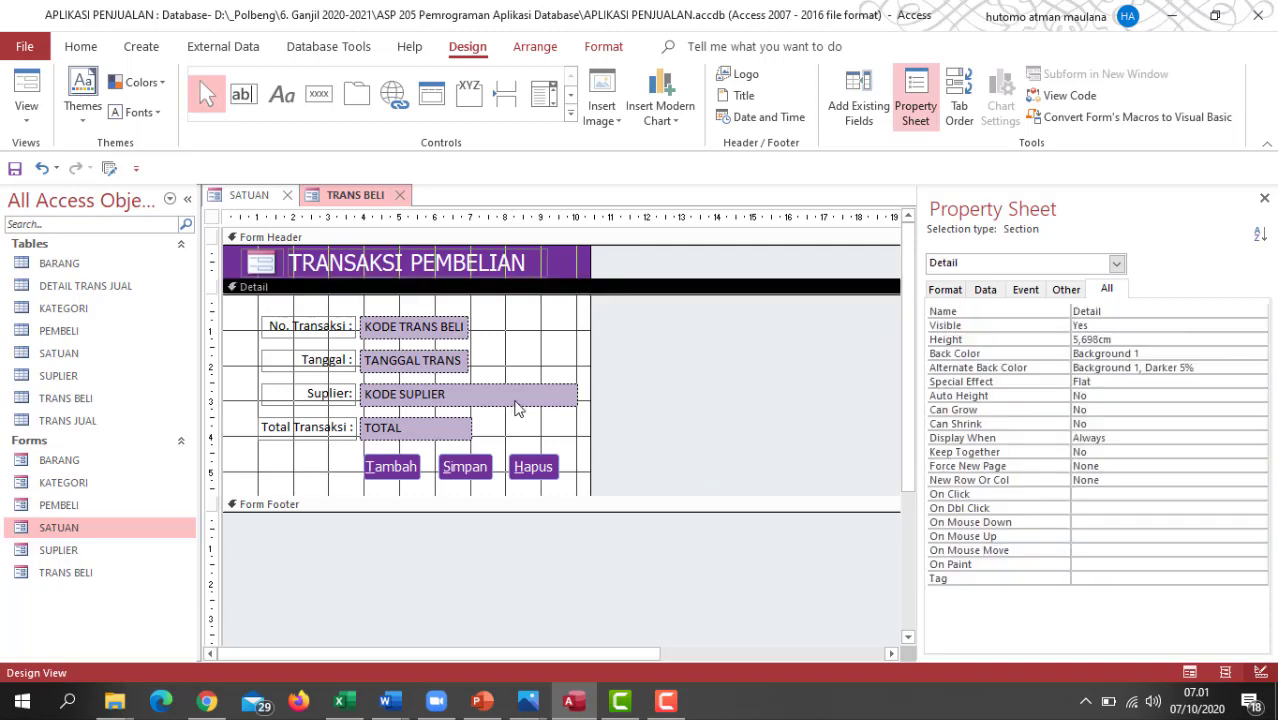
# - Change the KODE SUPLIER text box to a combo box
pyautogui.click(515, 400)
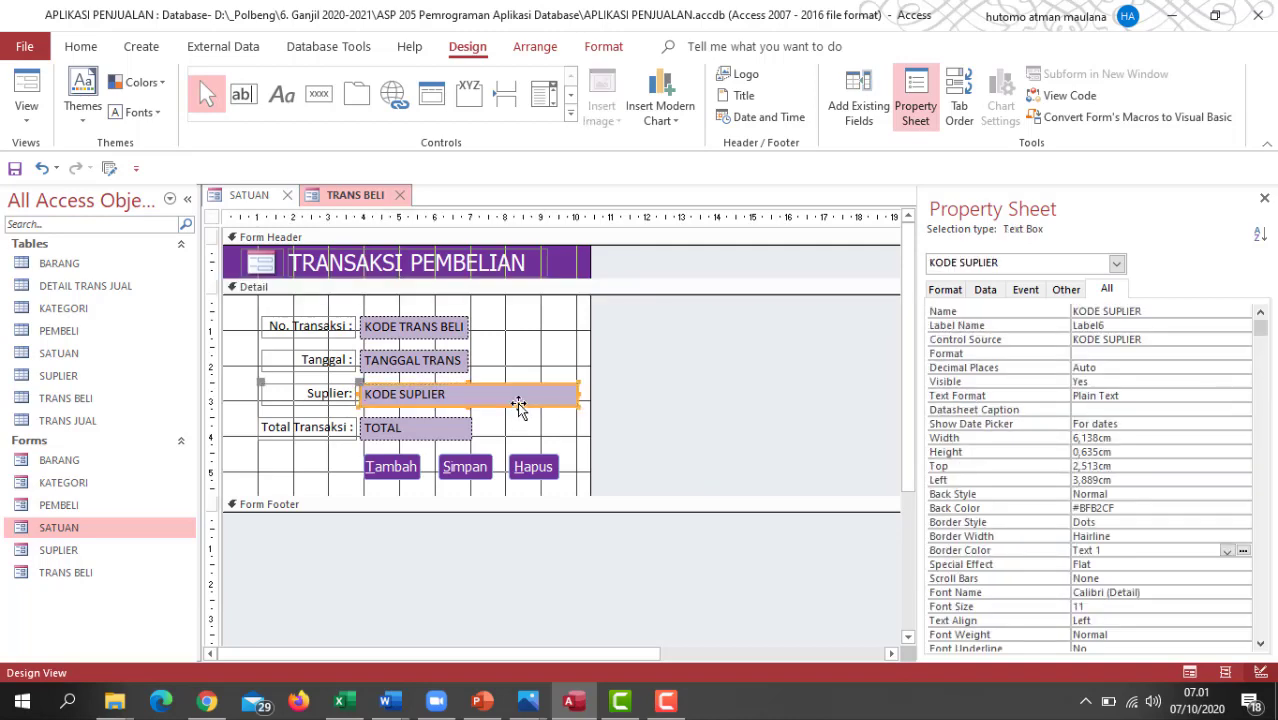
pyautogui.rightClick(518, 404)
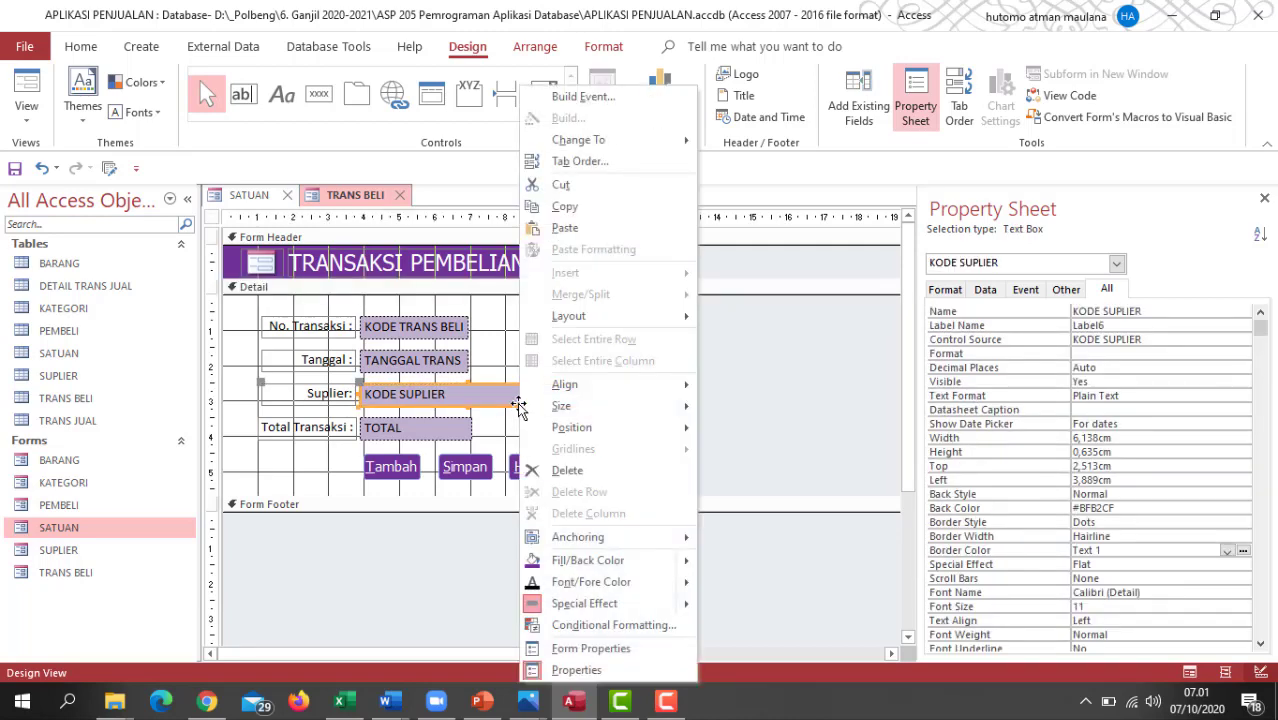
pyautogui.moveTo(688, 140)
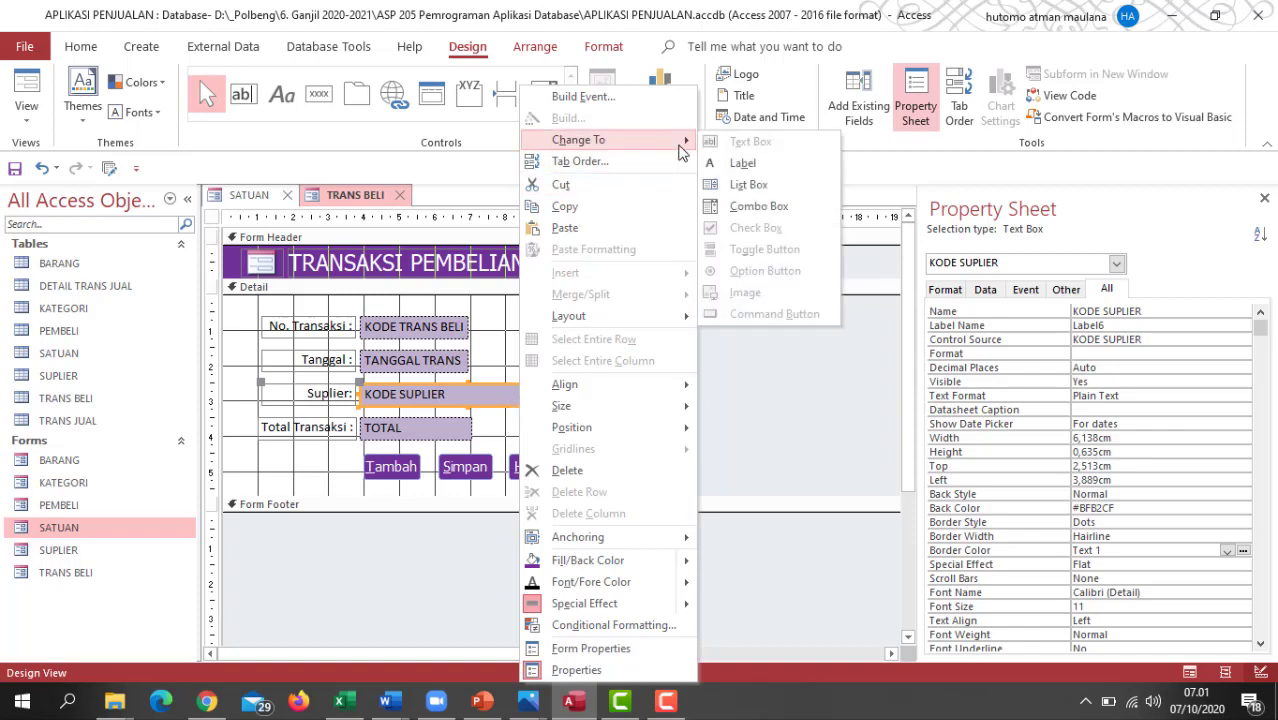
pyautogui.click(760, 206)
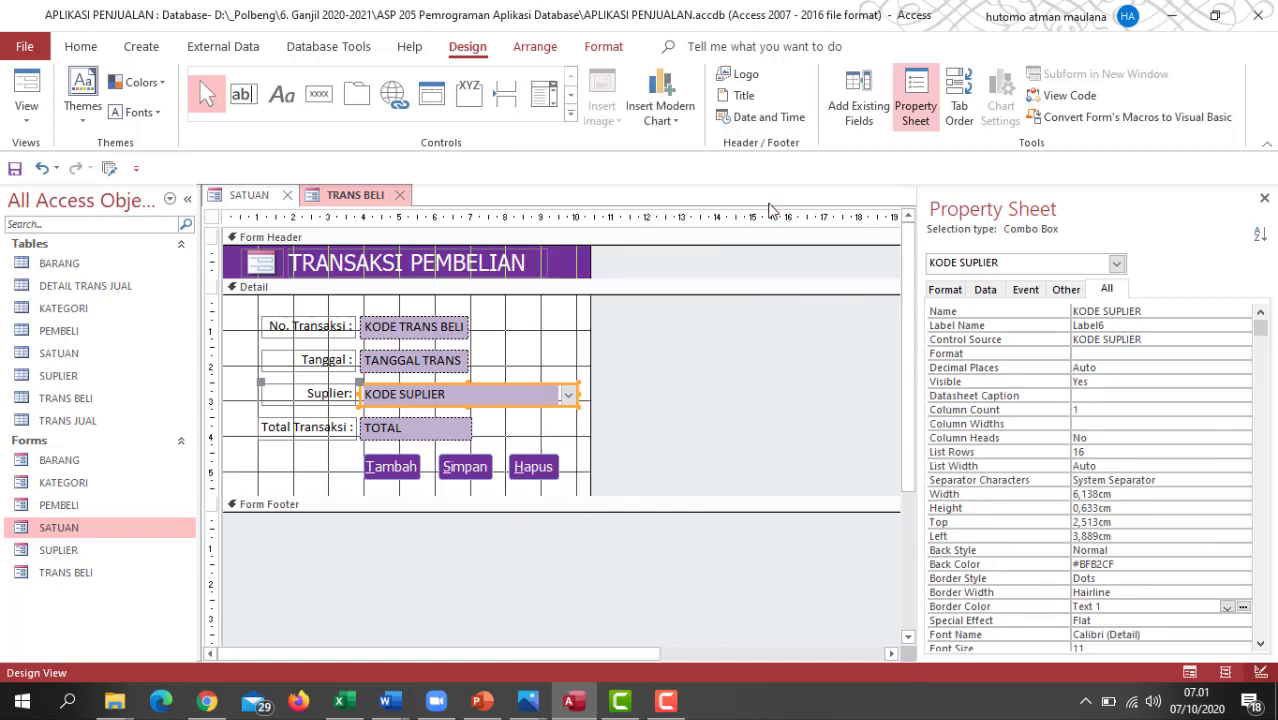
pyautogui.click(557, 375)
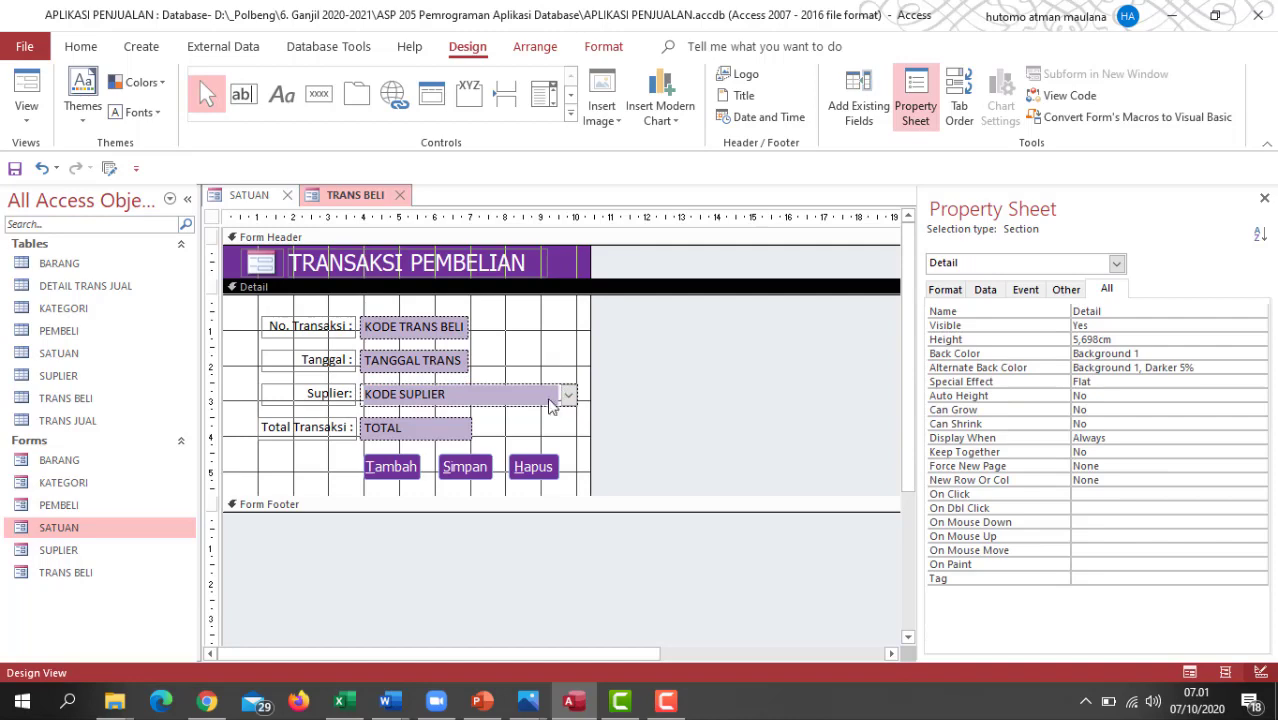
# - Set the row source of the KODE SUPLIER combo box to the SUPLIER table
pyautogui.click(549, 402)
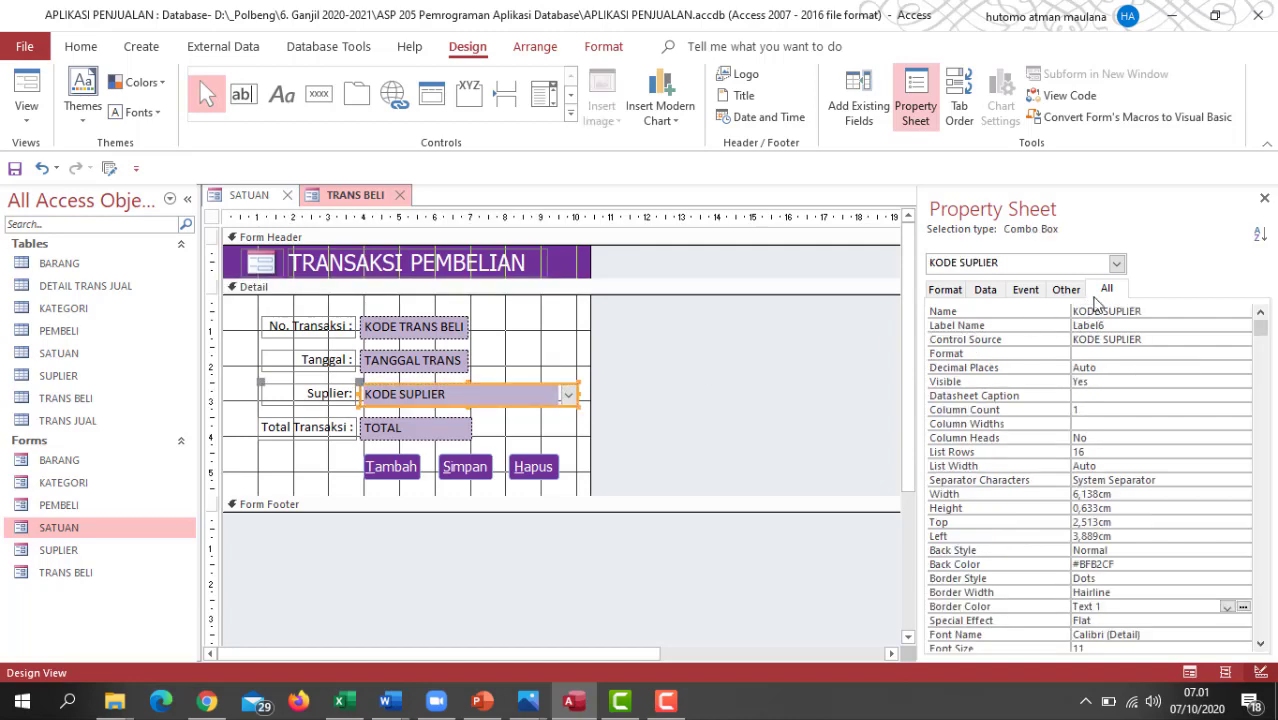
pyautogui.click(535, 373)
pyautogui.click(530, 402)
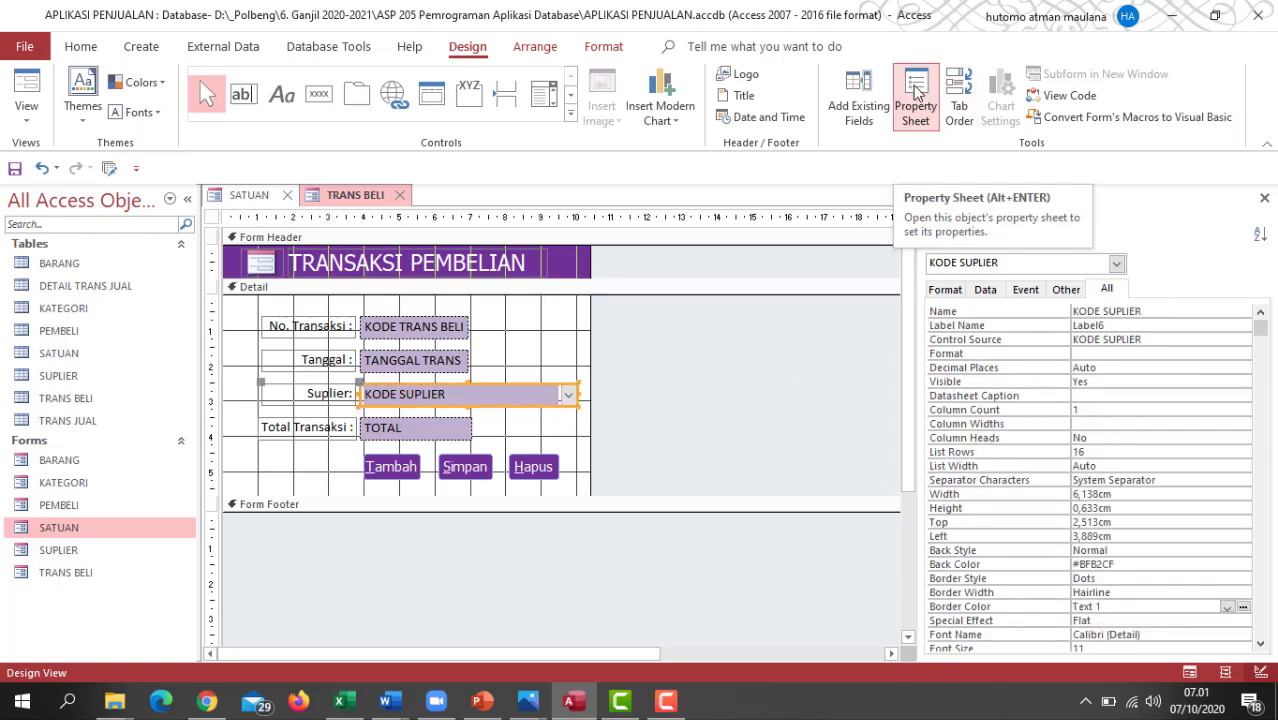
pyautogui.click(1110, 288)
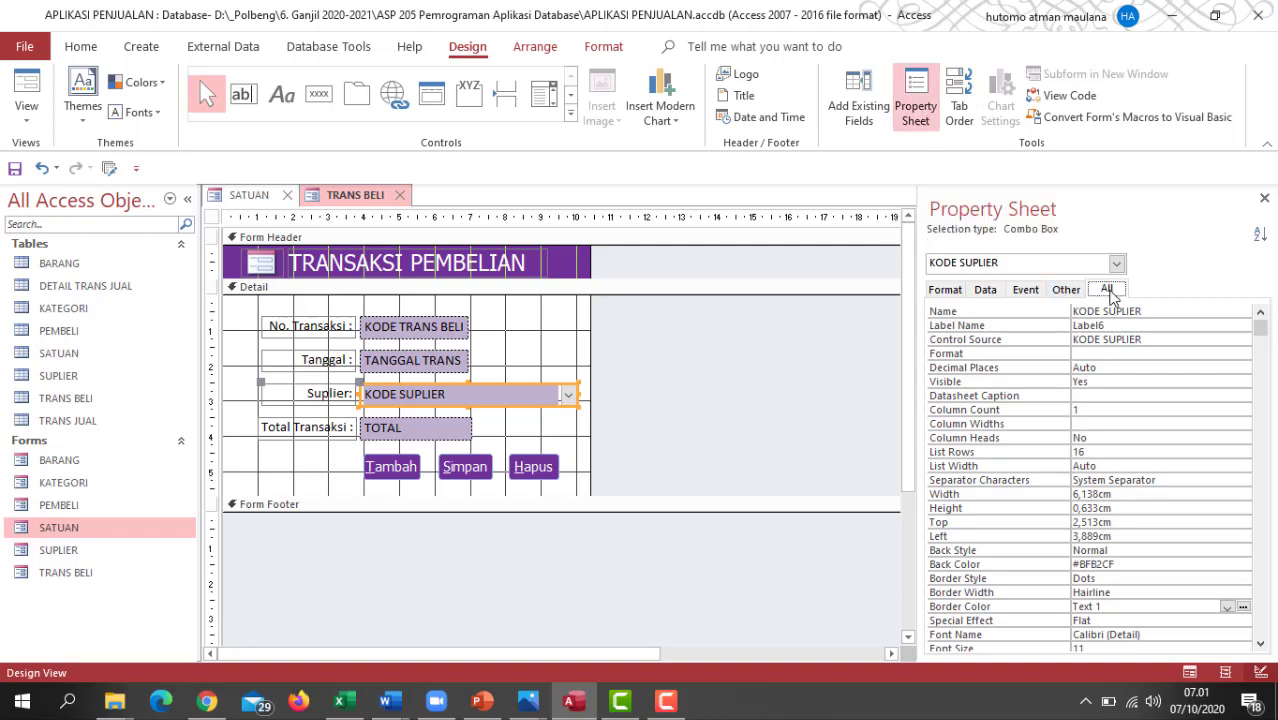
pyautogui.click(988, 290)
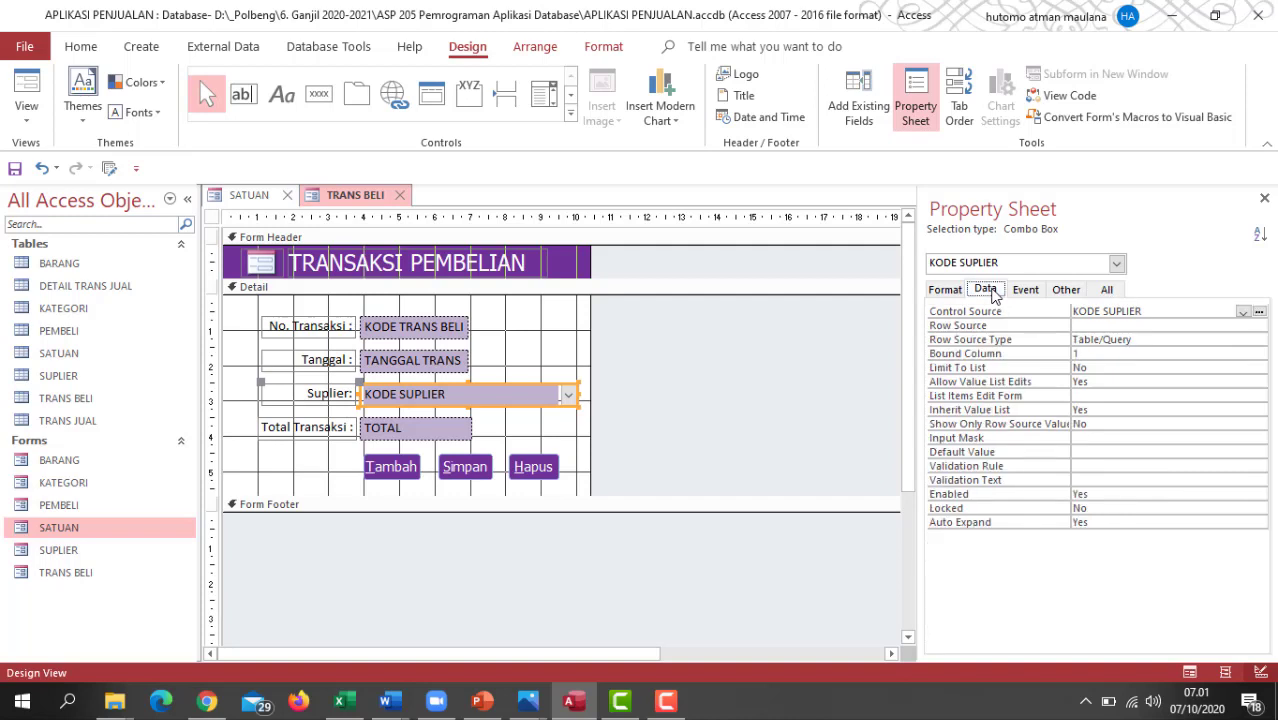
pyautogui.click(1096, 327)
pyautogui.click(1242, 327)
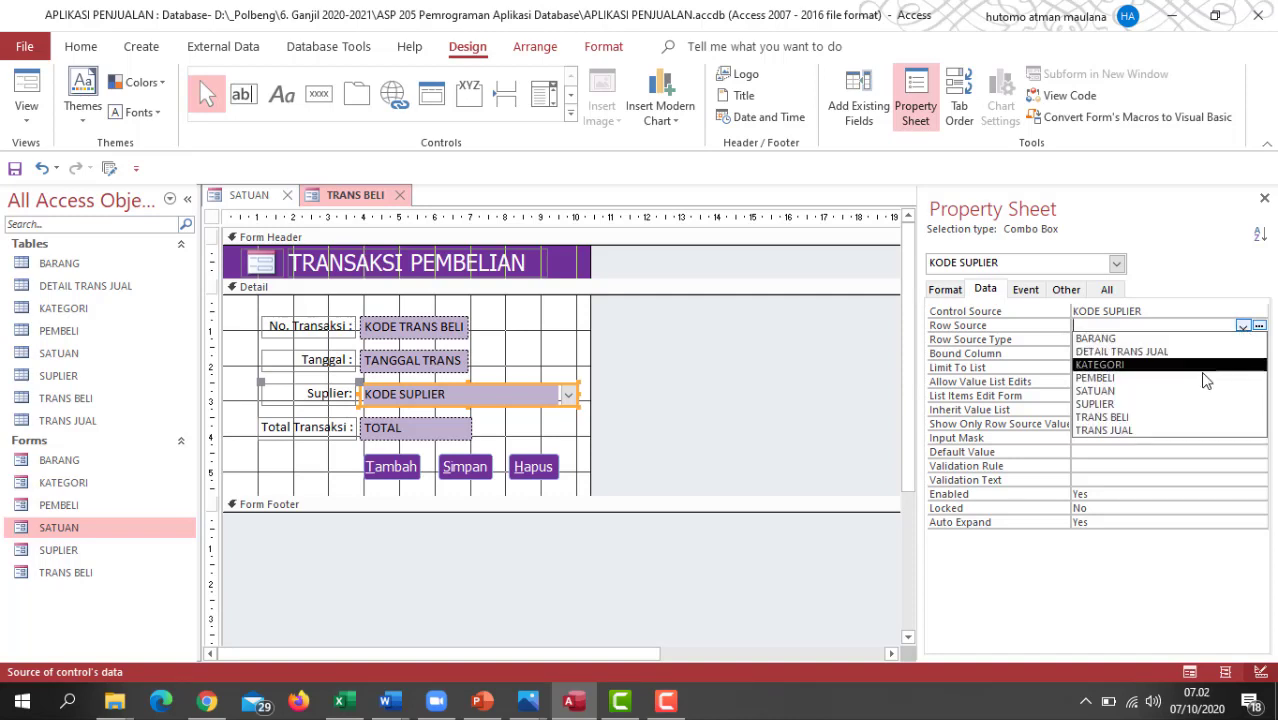
pyautogui.click(1182, 404)
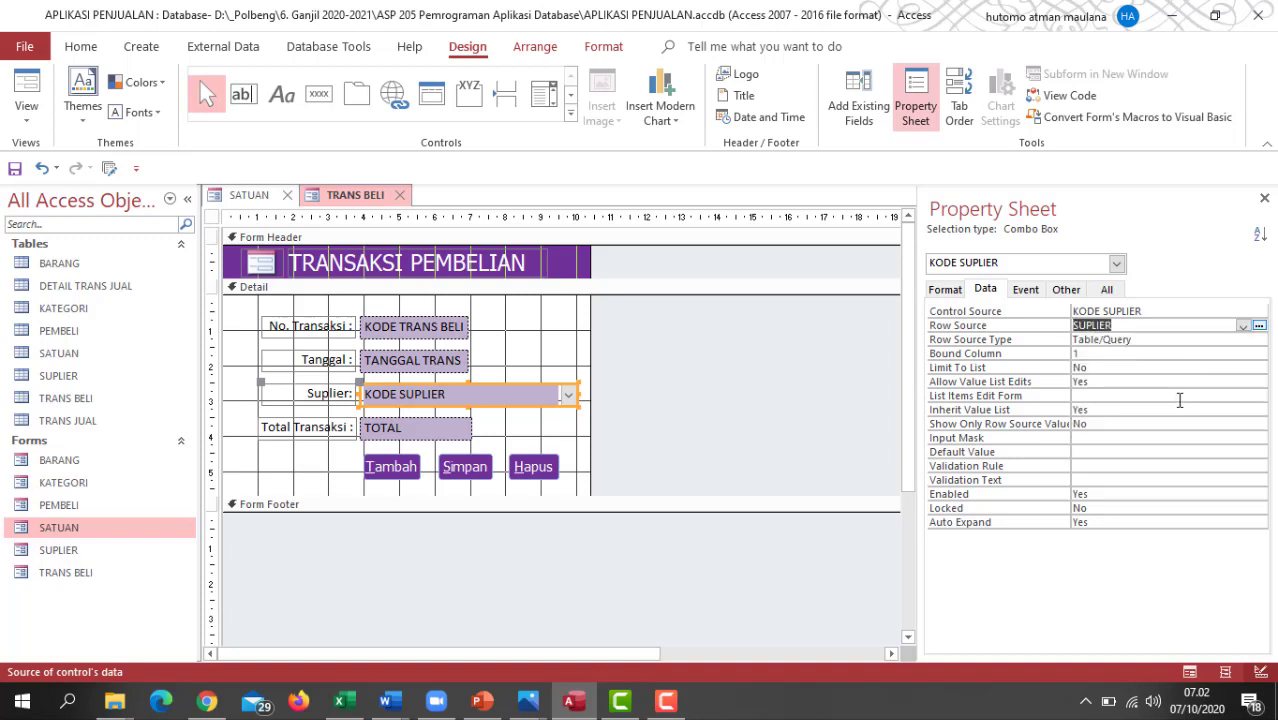
# - Review the KODE SUPLIER combo box's complete property list and its format properties
pyautogui.click(1110, 290)
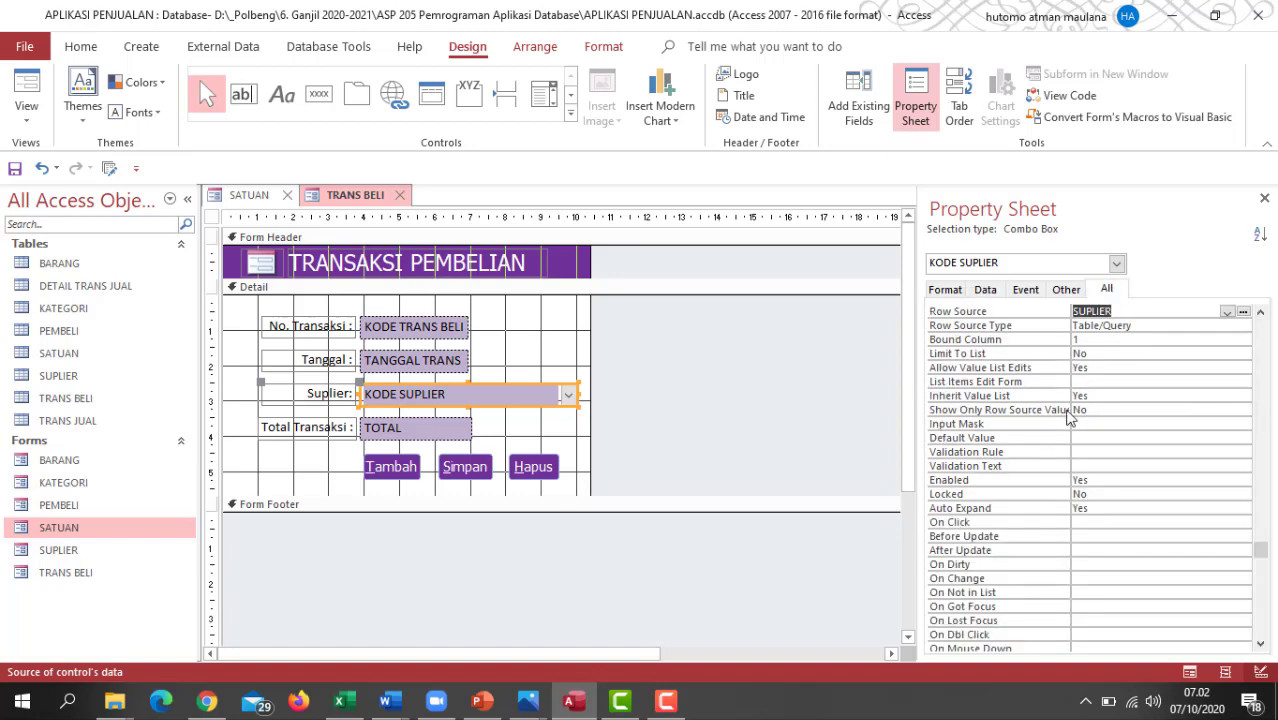
pyautogui.scroll(-4, 1061, 420)
pyautogui.scroll(9, 1061, 420)
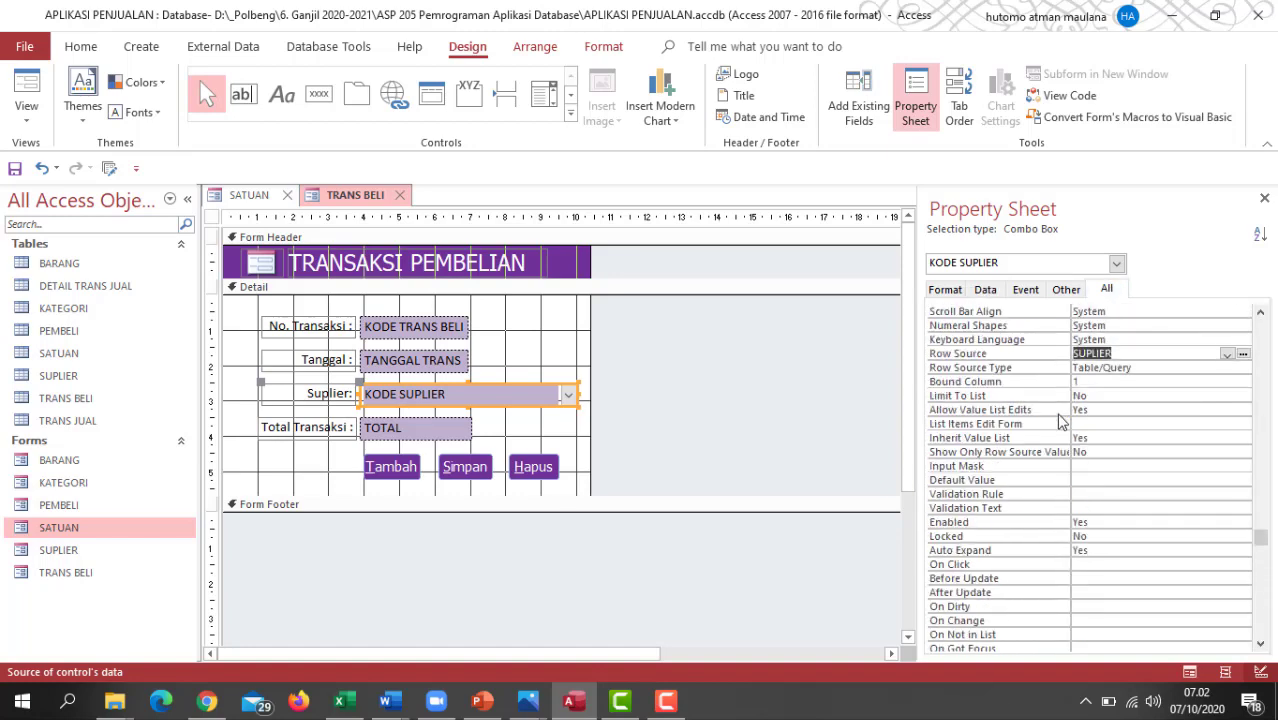
pyautogui.click(948, 289)
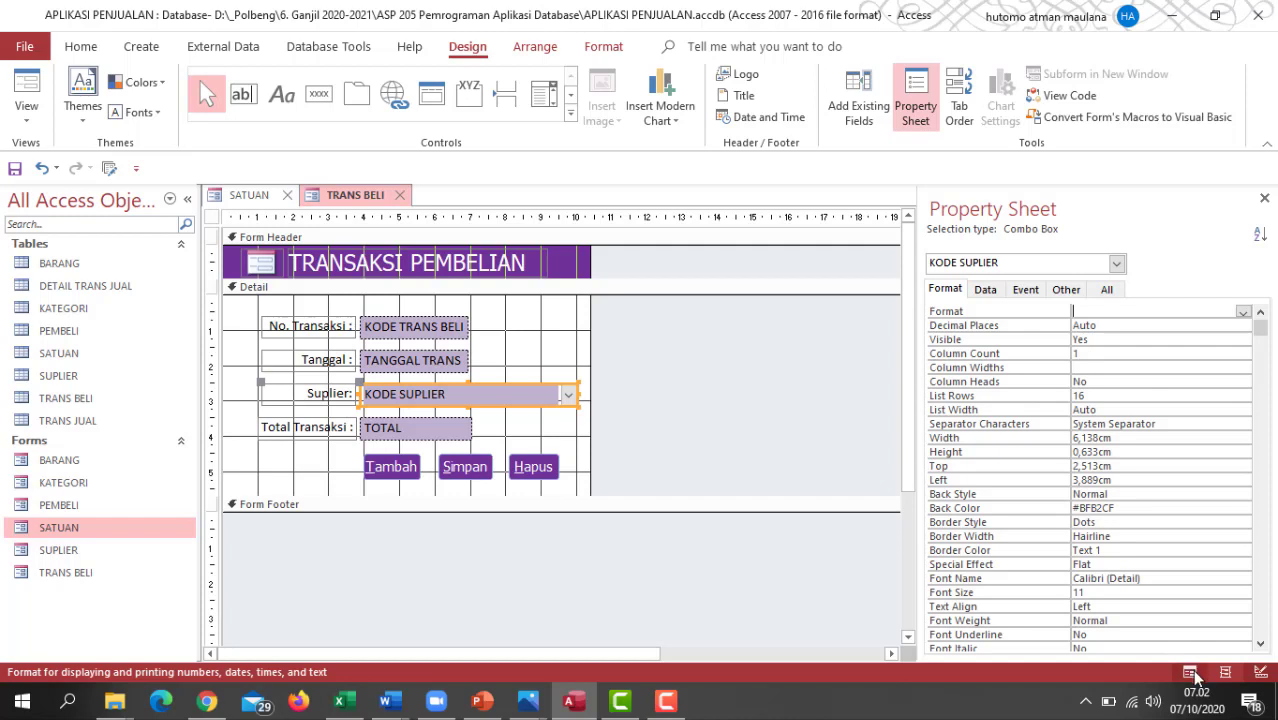
# - Look through the KODE SUPLIER combo box's full property list, data properties and format properties
pyautogui.click(1107, 289)
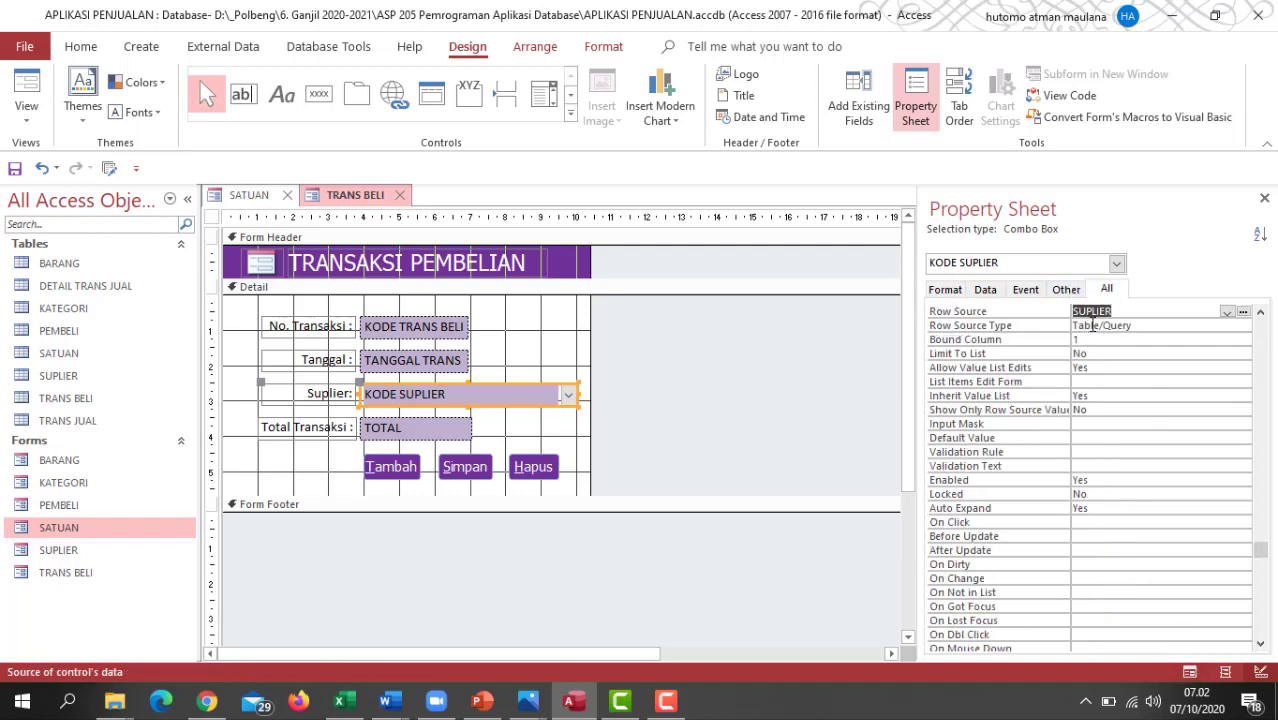
pyautogui.scroll(8, 1090, 325)
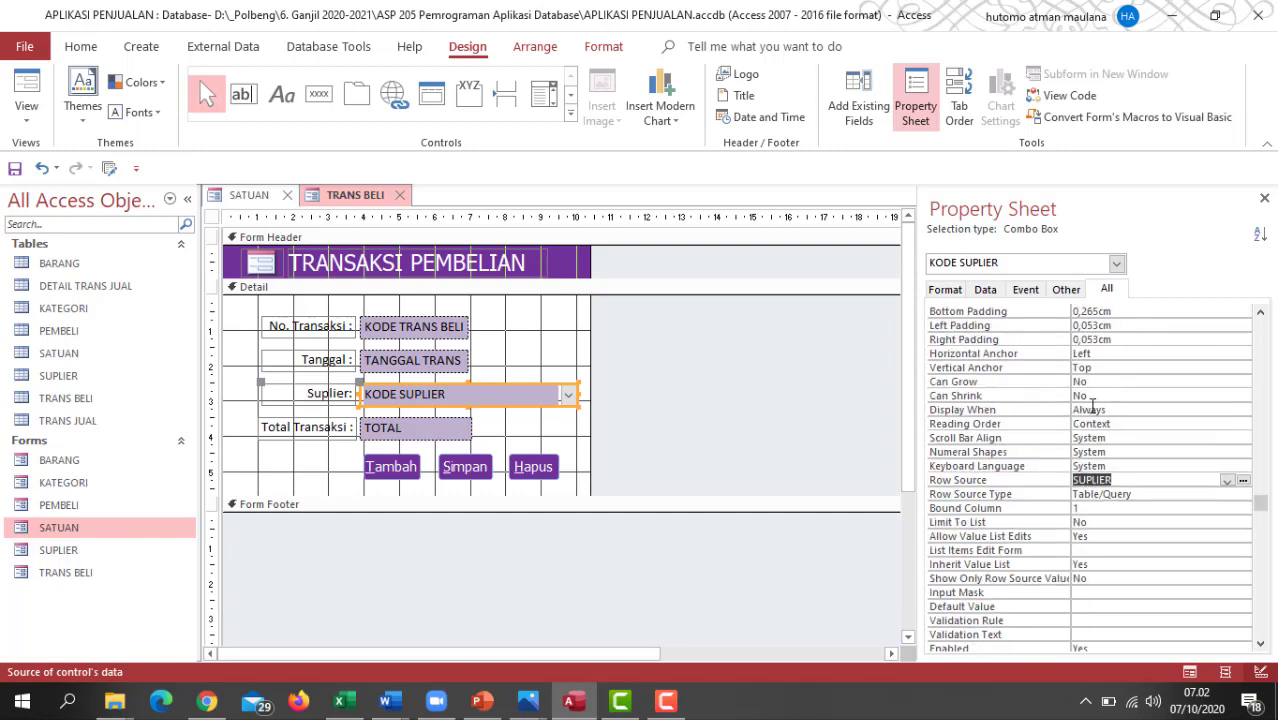
pyautogui.scroll(-7, 1097, 352)
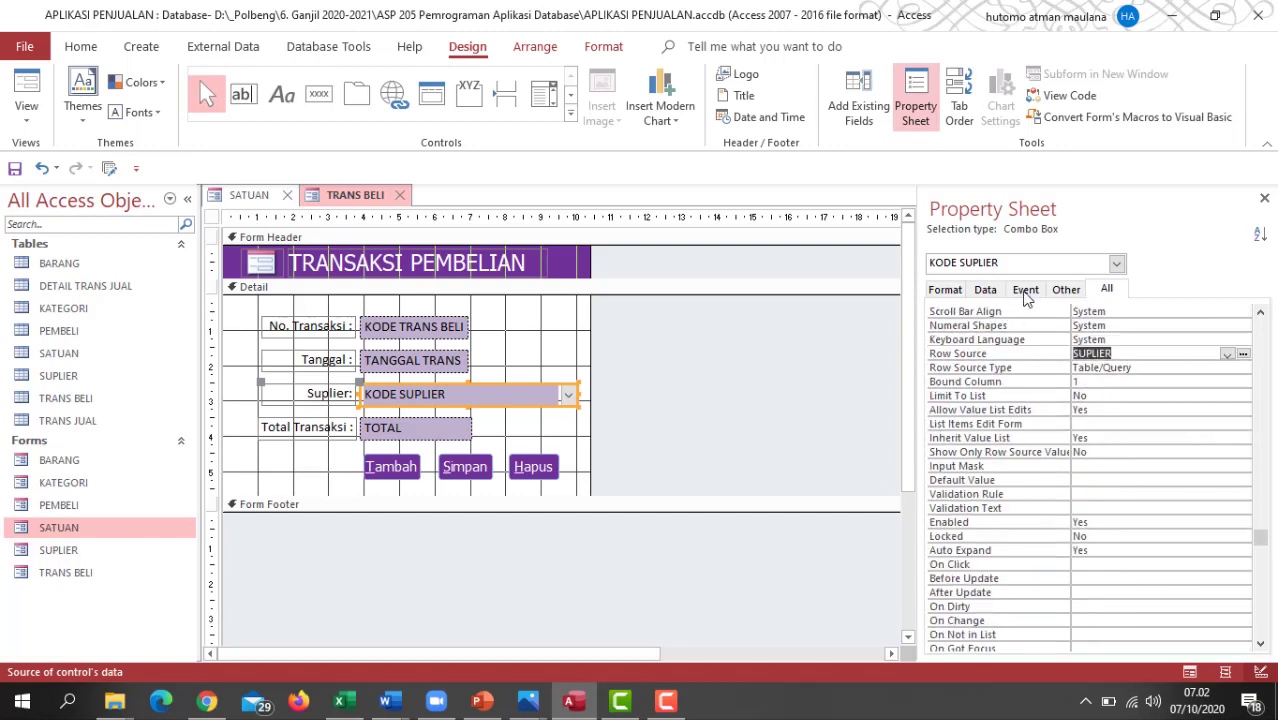
pyautogui.click(992, 293)
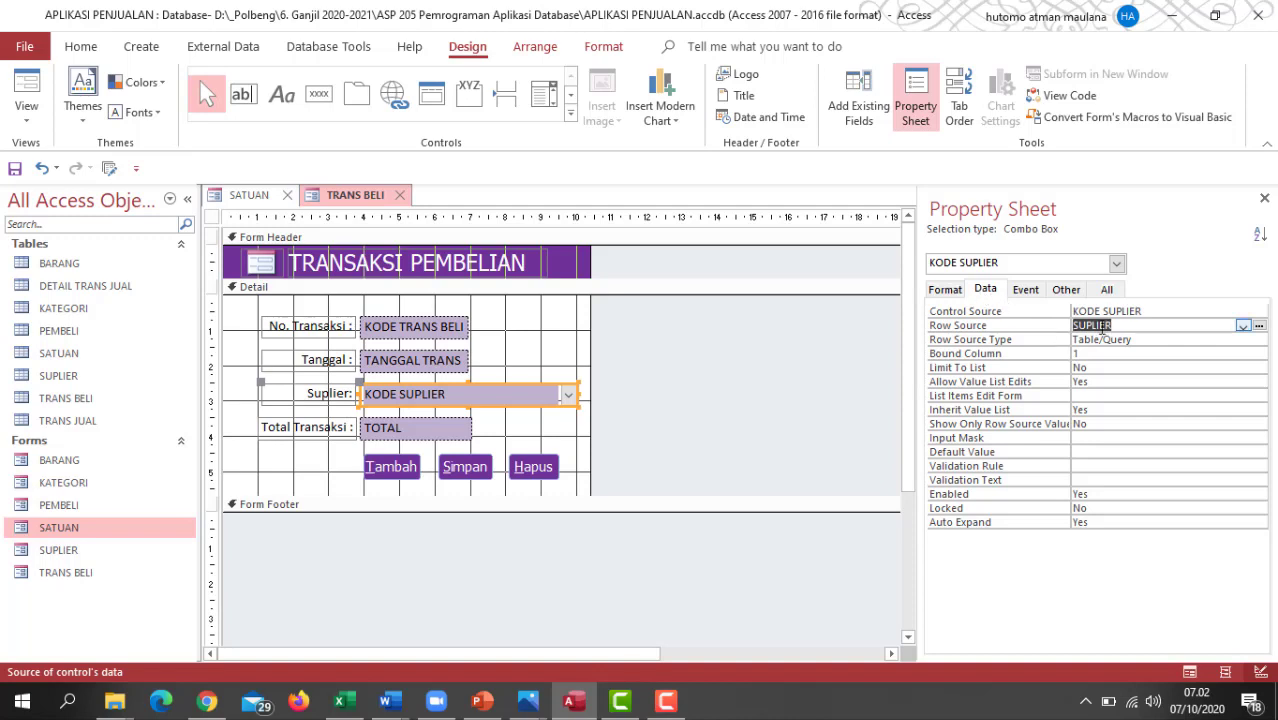
pyautogui.click(945, 290)
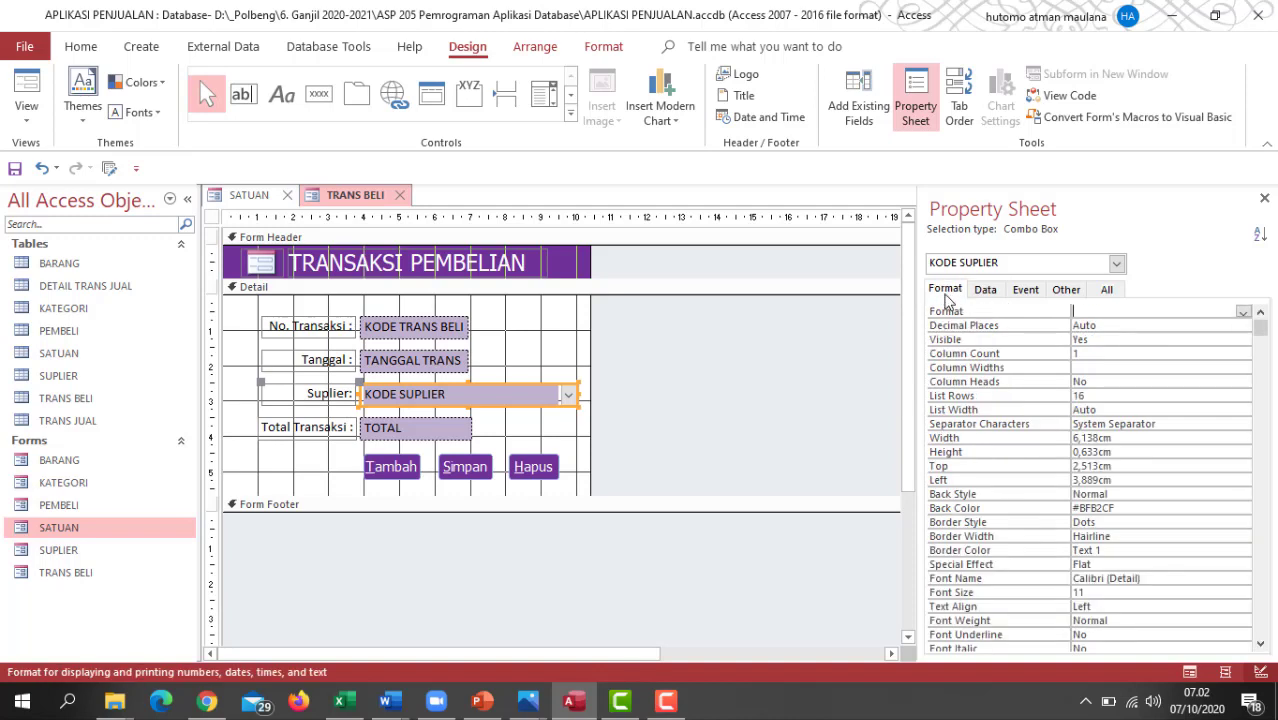
# - Preview the TRANS BELI form in Form View and check the choices in the Suplier drop-down list
pyautogui.click(1192, 674)
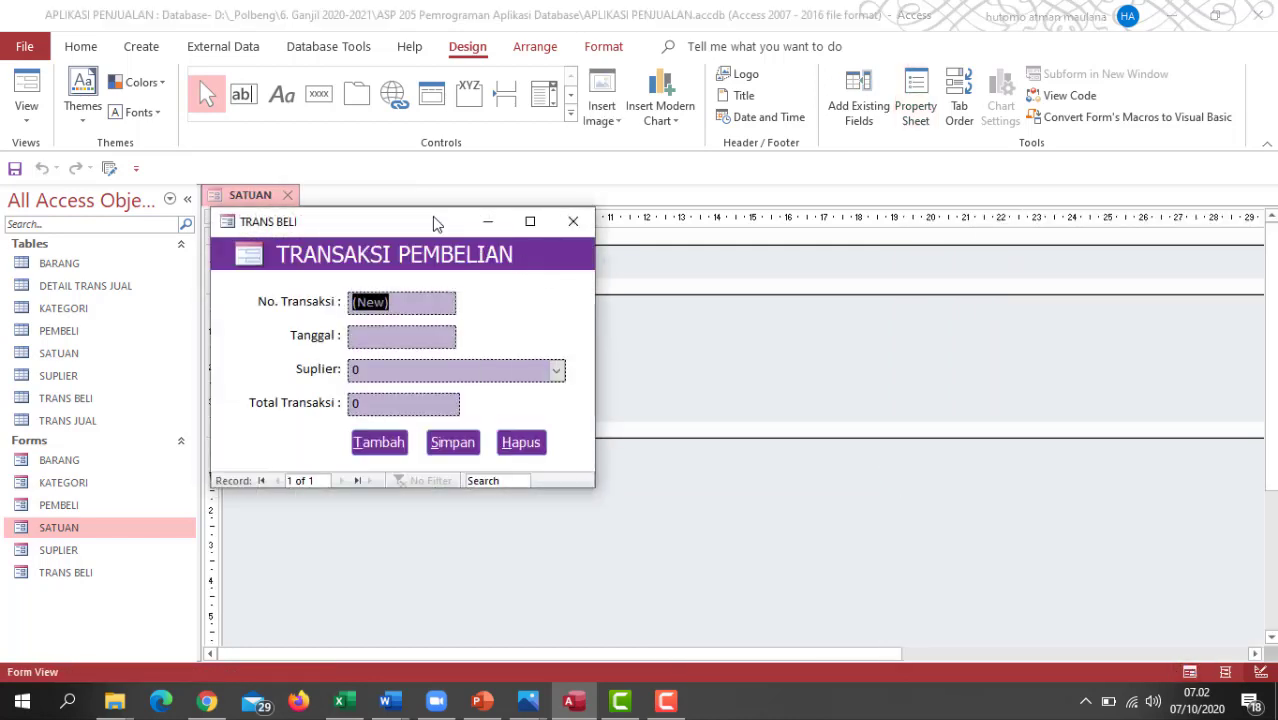
pyautogui.moveTo(434, 220); pyautogui.dragTo(550, 154)
pyautogui.click(676, 305)
pyautogui.click(676, 305)
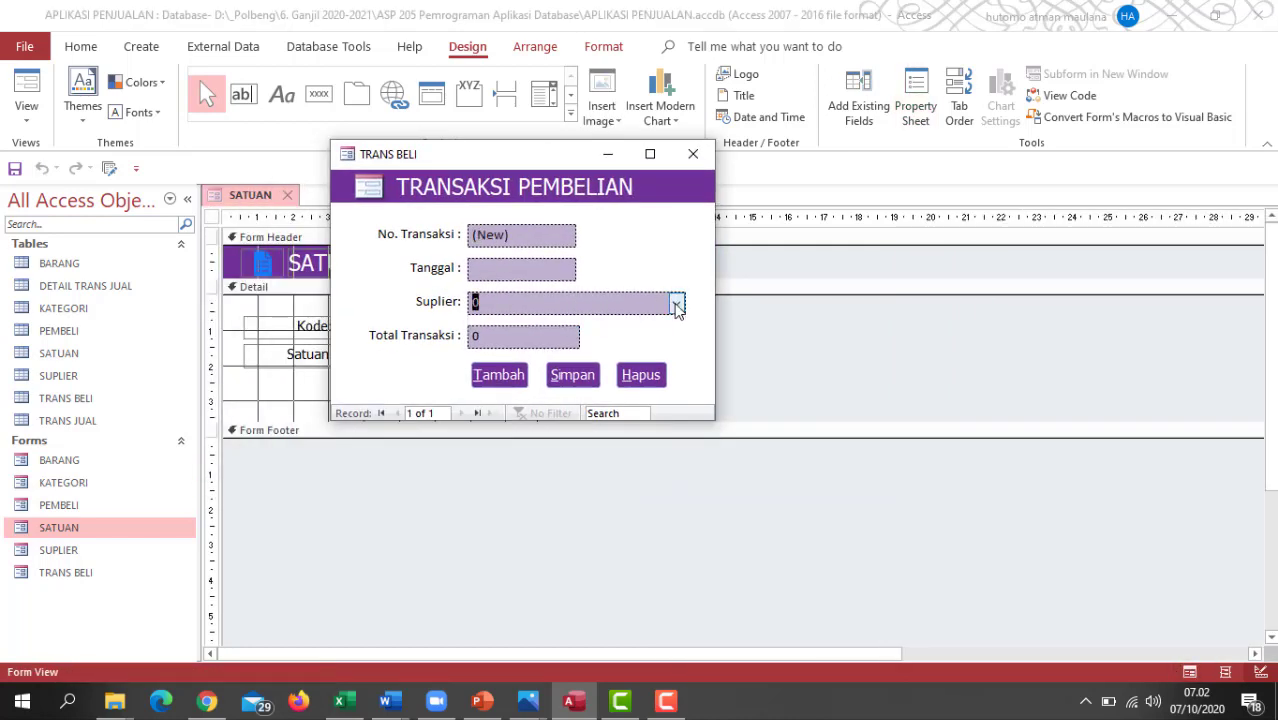
pyautogui.click(676, 305)
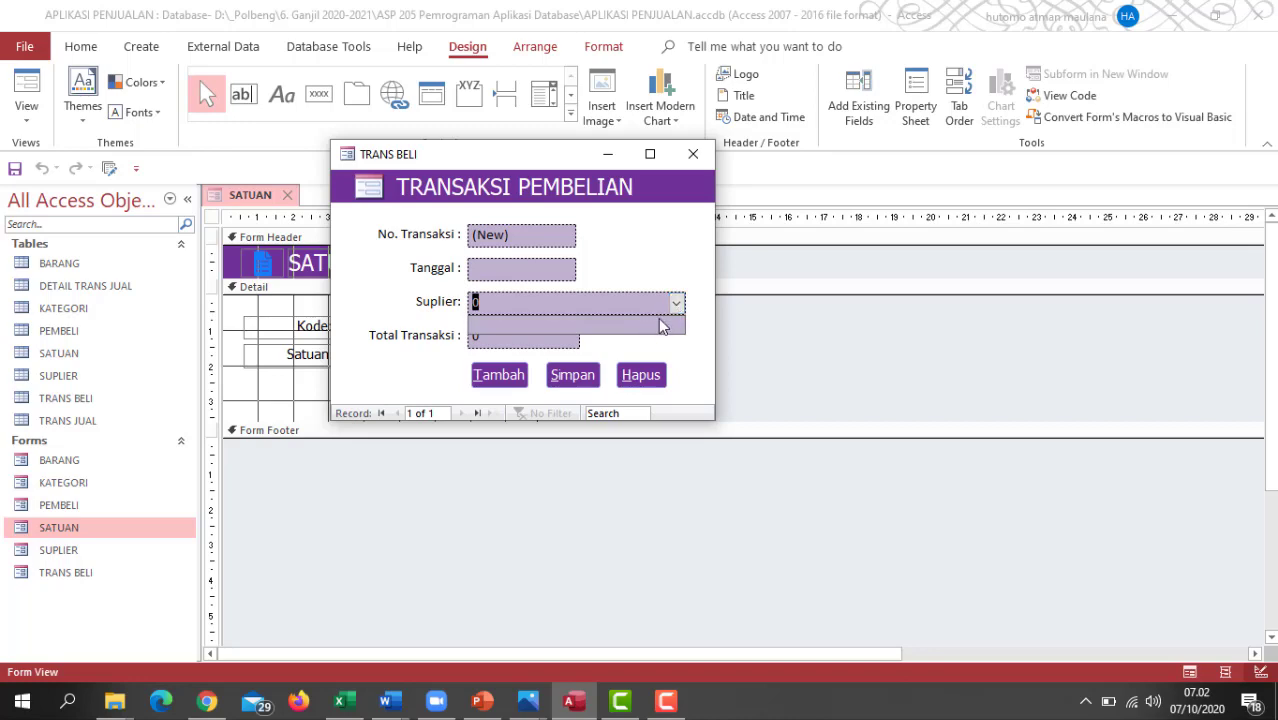
pyautogui.rightClick(553, 155)
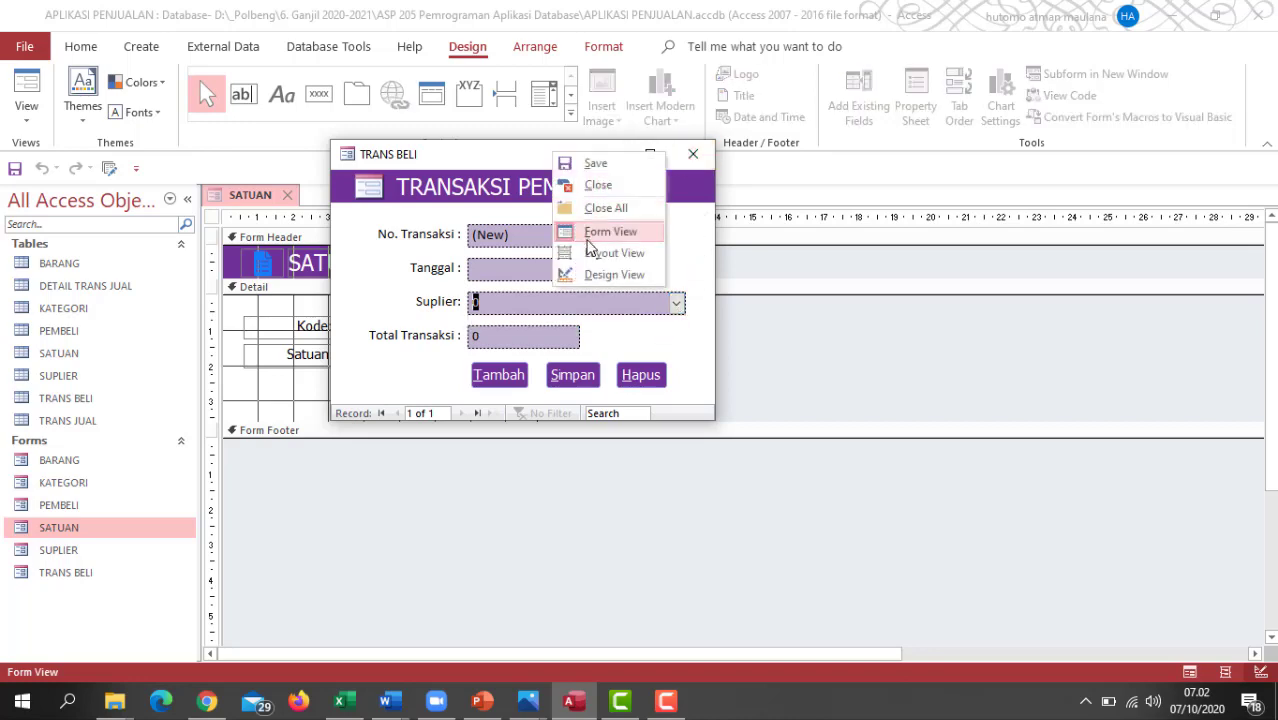
# - Return to Design View and set the KODE SUPLIER combo box's column count to 2 and column widths to 0cm
pyautogui.click(607, 275)
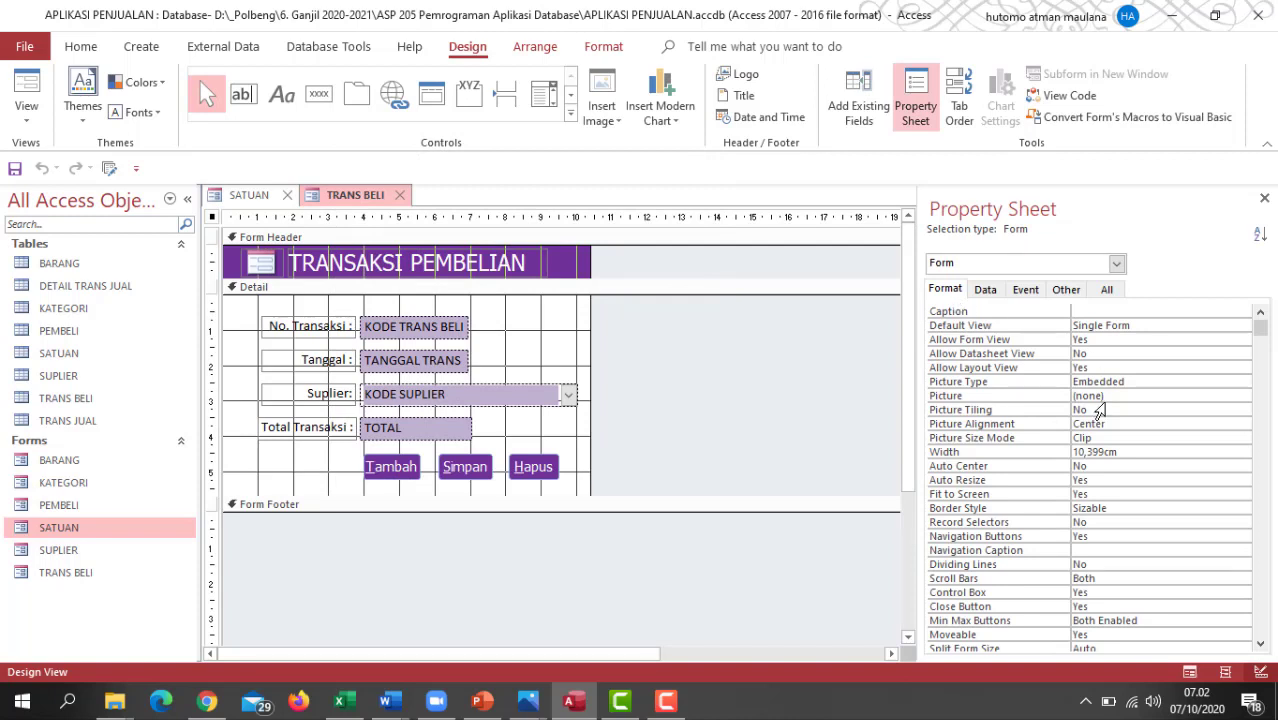
pyautogui.scroll(-1, 1098, 410)
pyautogui.scroll(1, 1098, 410)
pyautogui.scroll(-2, 1069, 389)
pyautogui.scroll(-2, 1069, 389)
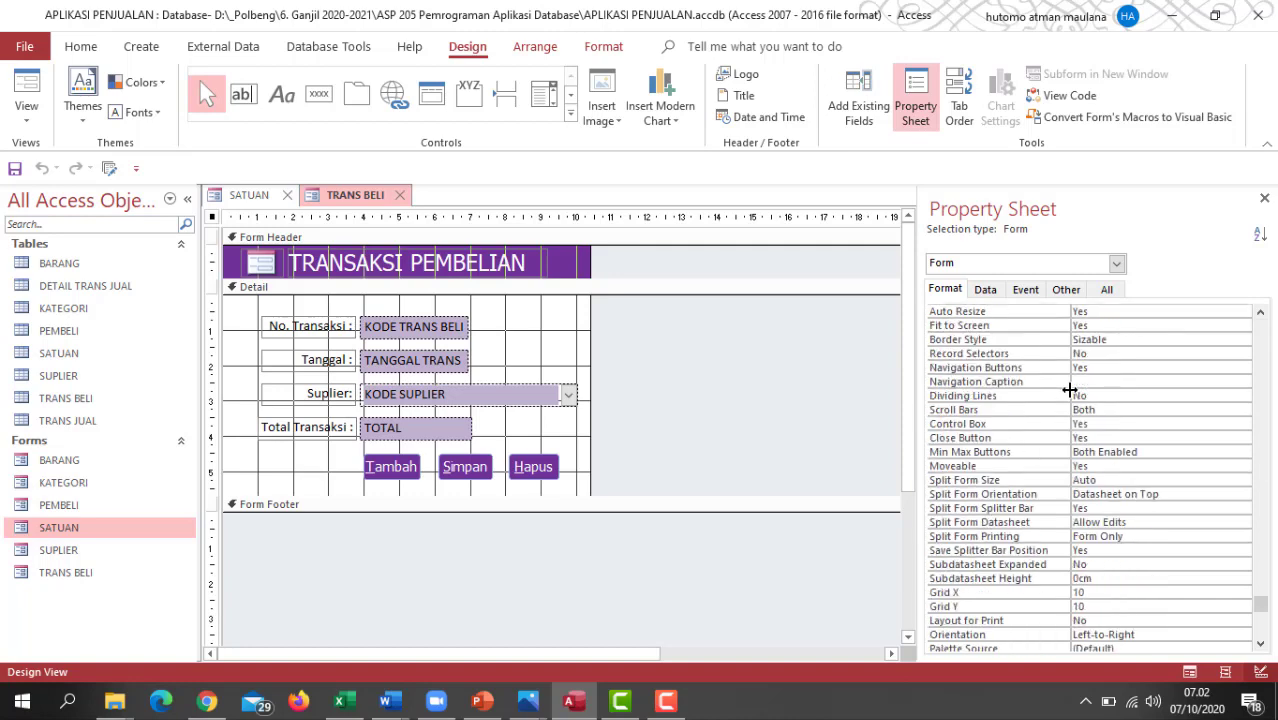
pyautogui.scroll(-1, 1069, 389)
pyautogui.scroll(4, 1069, 389)
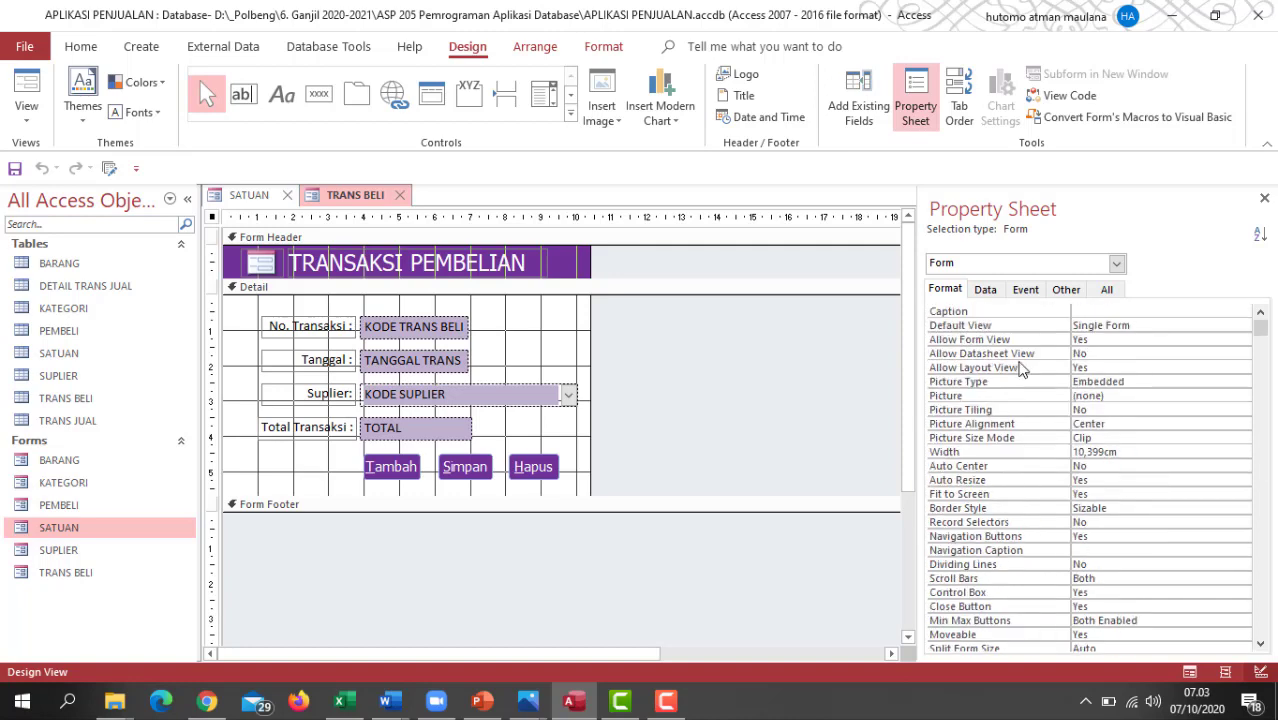
pyautogui.click(530, 404)
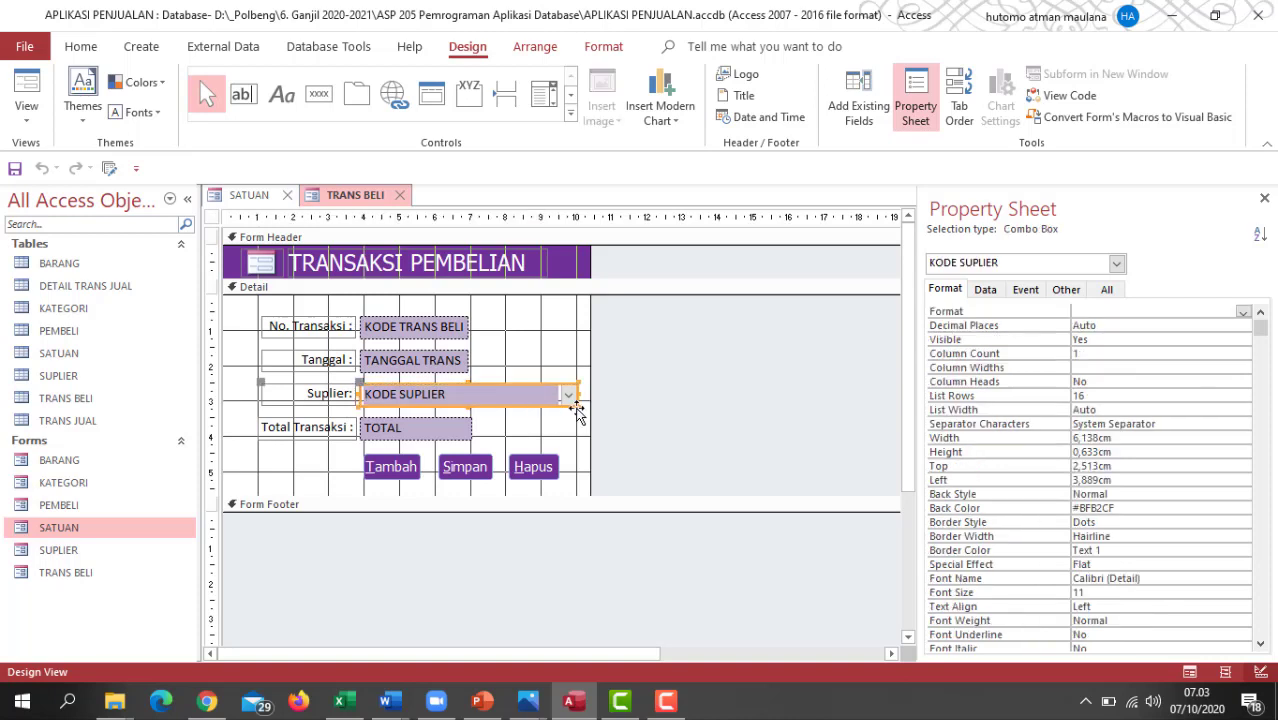
pyautogui.click(1090, 355)
pyautogui.moveTo(1090, 355); pyautogui.dragTo(1067, 353)
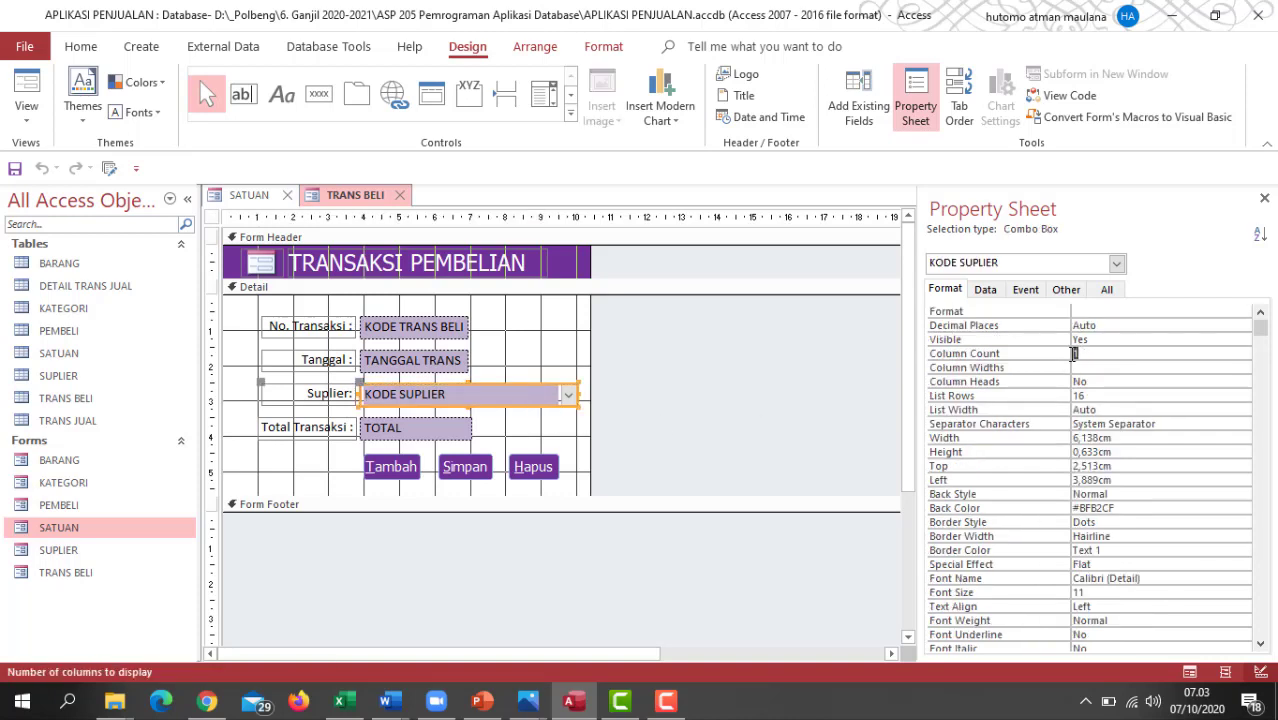
pyautogui.write('2')
pyautogui.press('Return')
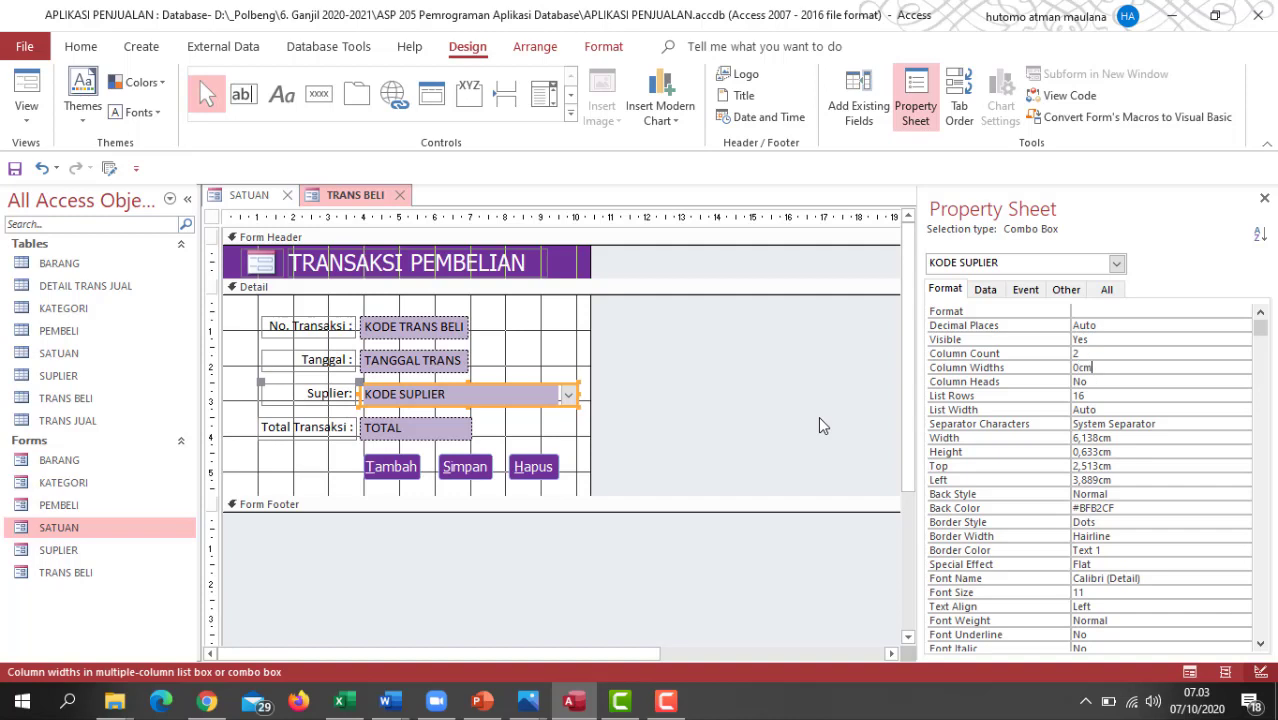
pyautogui.press('Return')
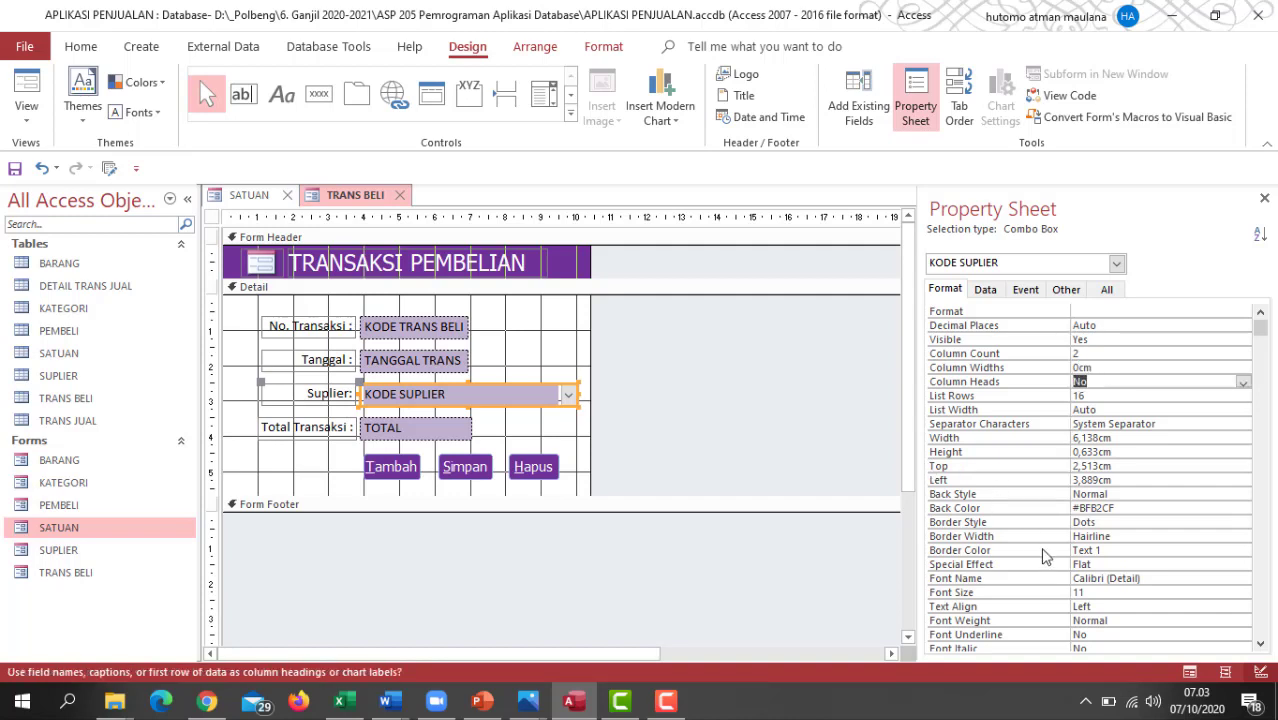
# - Test the two-column Suplier drop-down list of the TRANS BELI form in Form View
pyautogui.click(1189, 671)
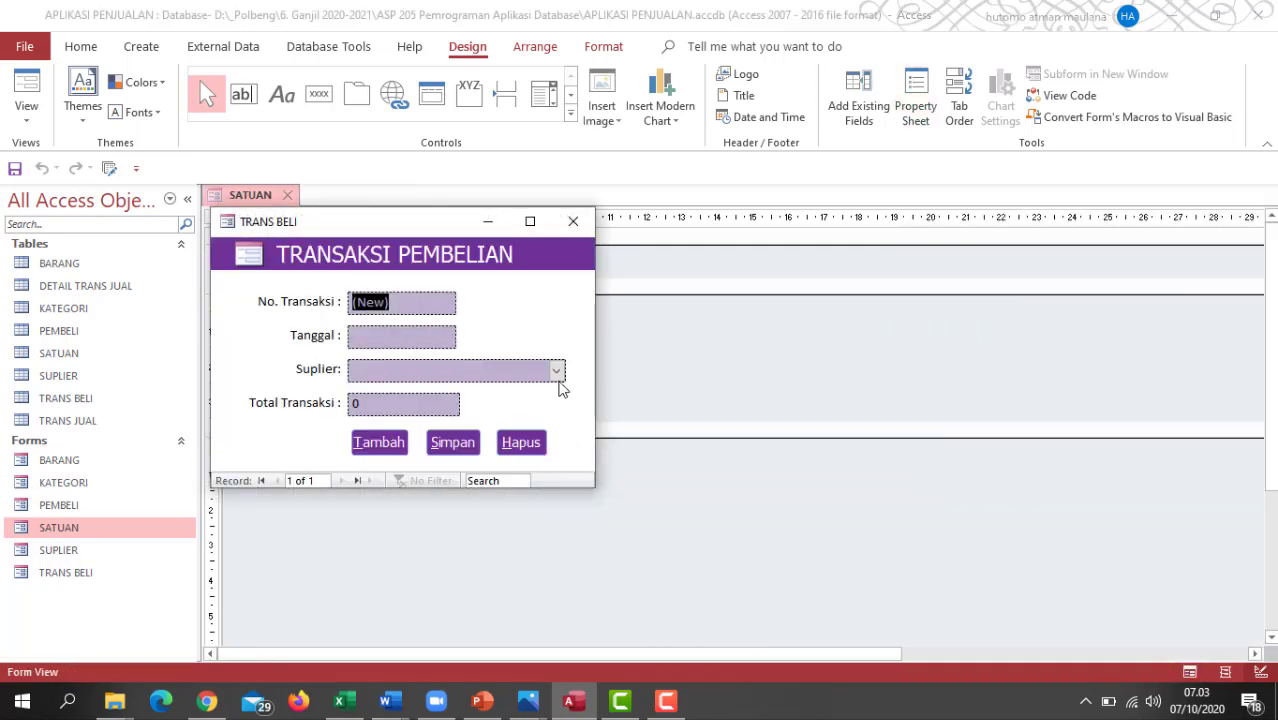
pyautogui.click(557, 372)
pyautogui.click(559, 388)
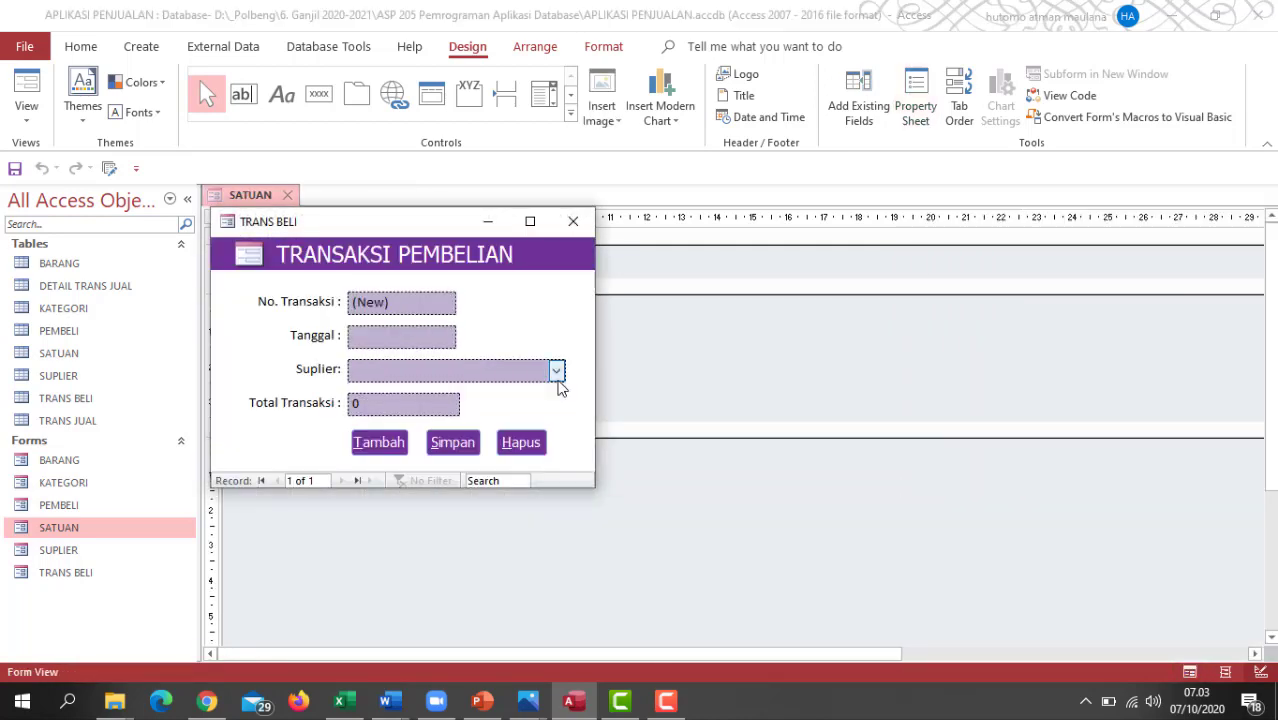
pyautogui.click(559, 388)
pyautogui.click(559, 388)
pyautogui.click(559, 388)
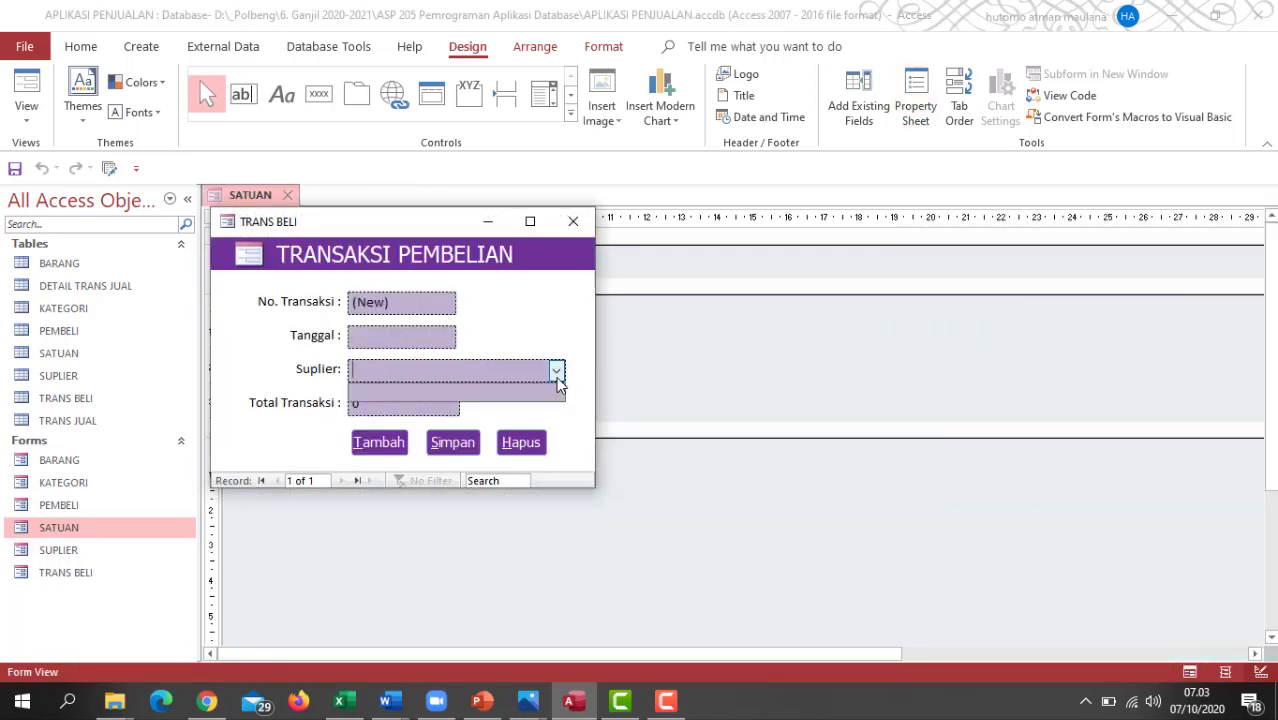
pyautogui.click(559, 386)
pyautogui.click(559, 386)
pyautogui.moveTo(409, 228); pyautogui.dragTo(512, 204)
# - Return the TRANS BELI form to Design View and check the SUPLIER table for records
pyautogui.rightClick(502, 205)
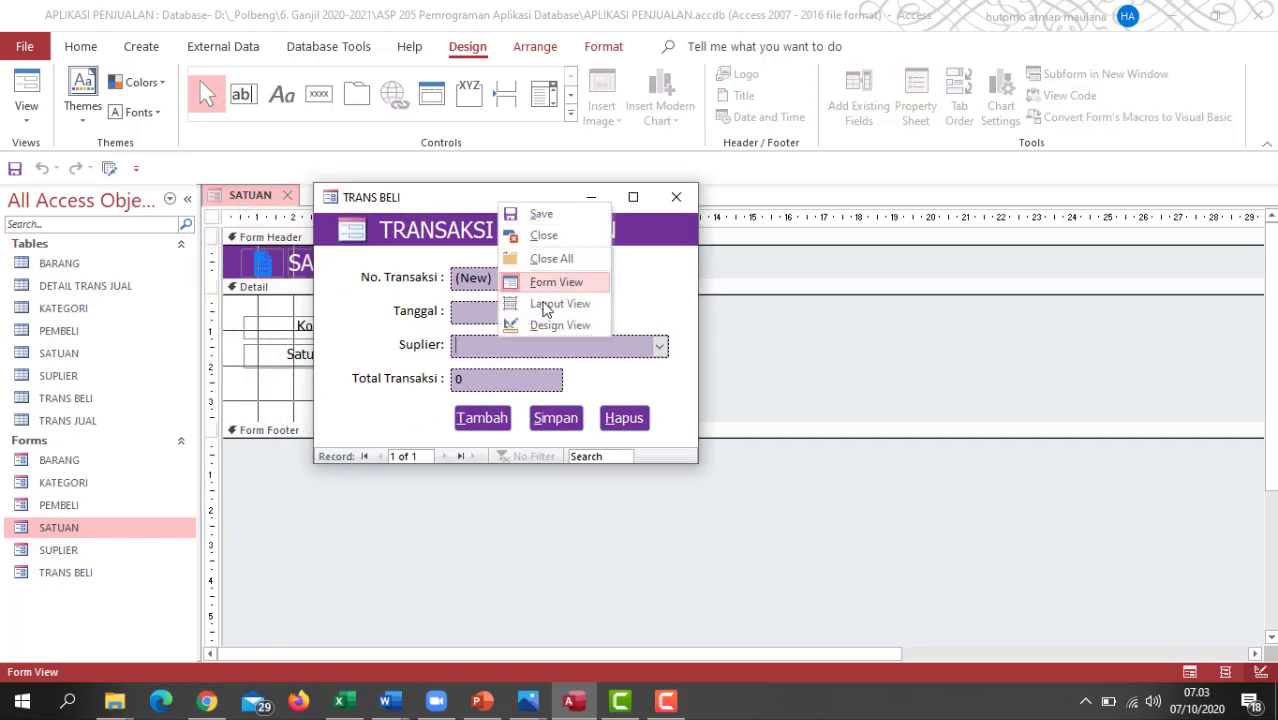
pyautogui.click(545, 324)
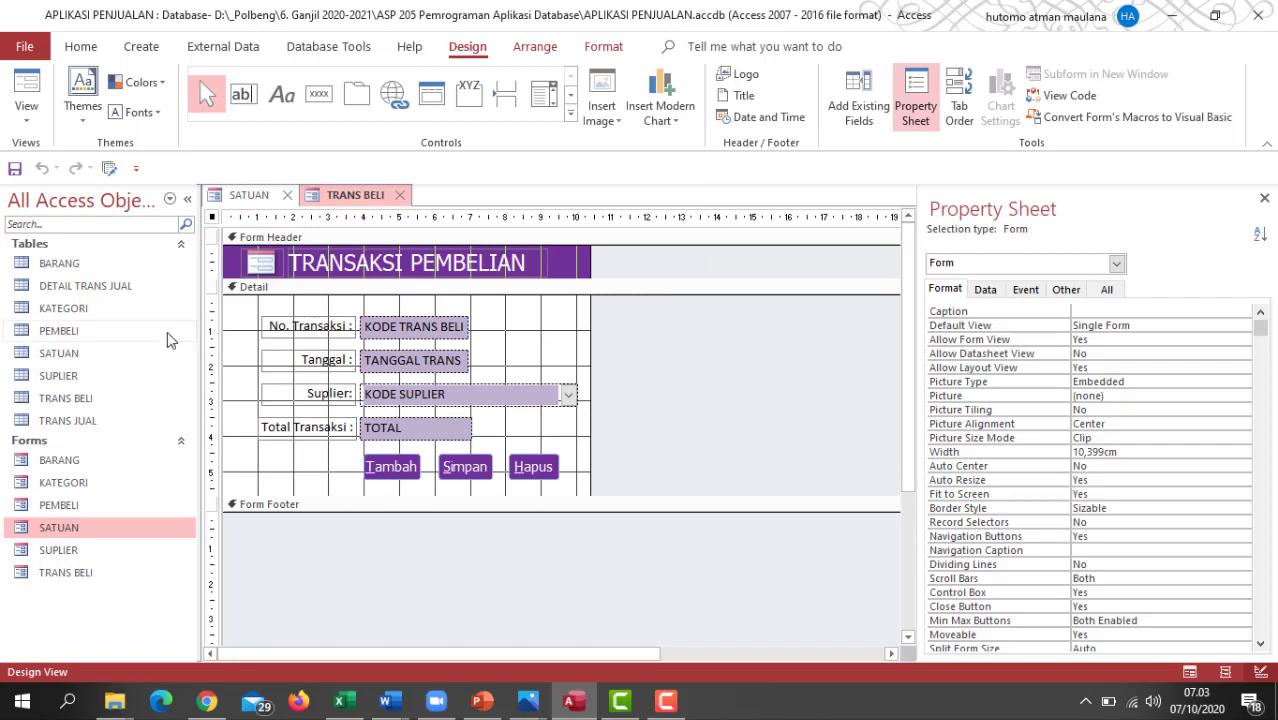
pyautogui.doubleClick(71, 376)
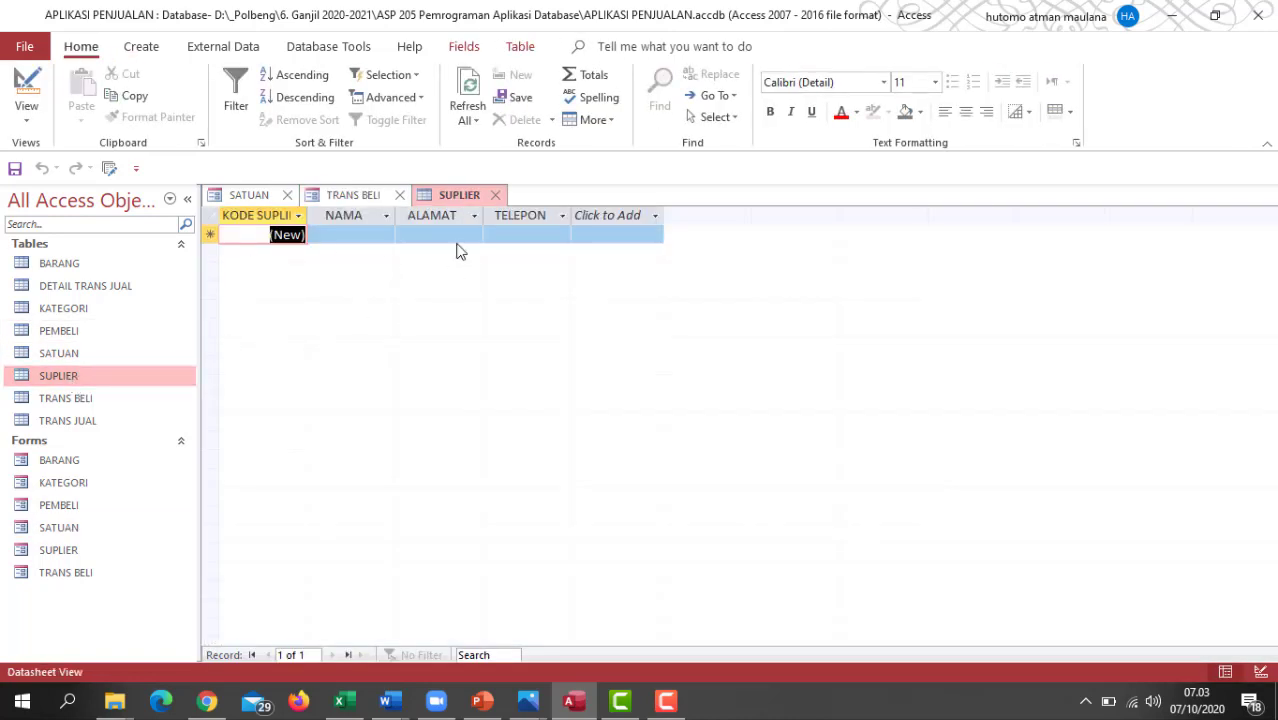
pyautogui.click(497, 196)
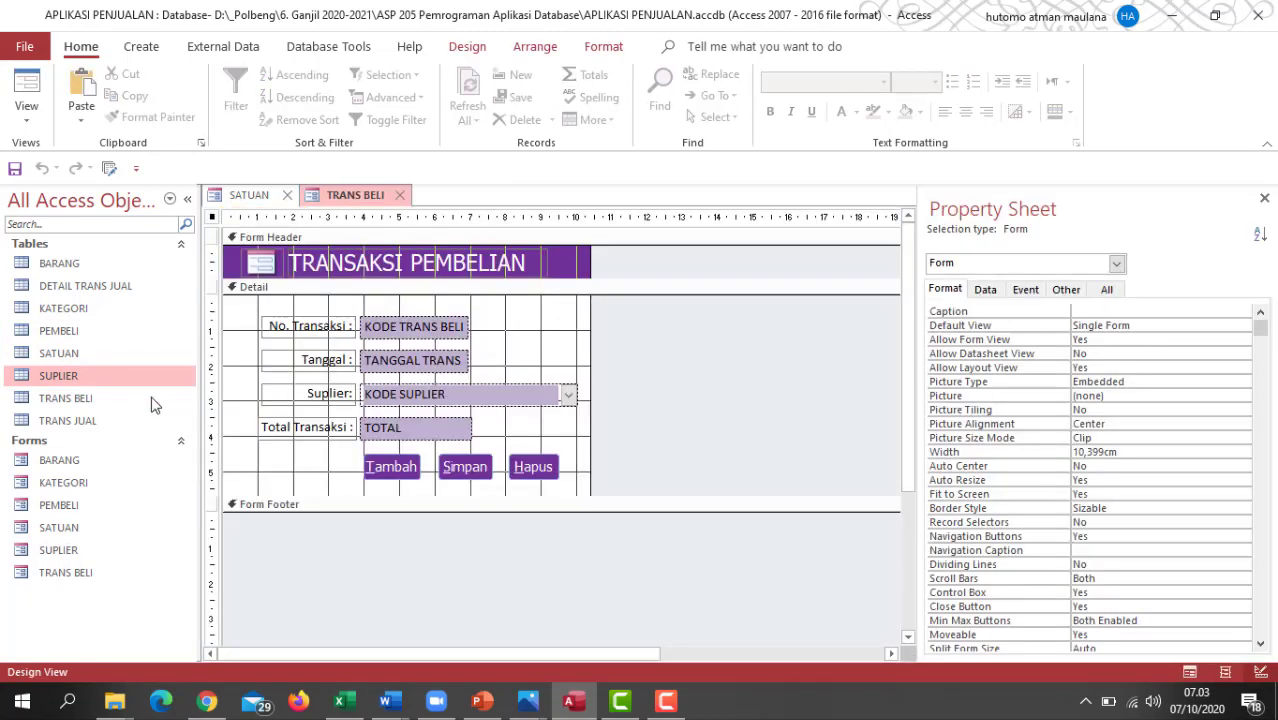
# - Open the SUPLIER form in Design View and set its Pop Up and Modal properties to Yes
pyautogui.doubleClick(57, 553)
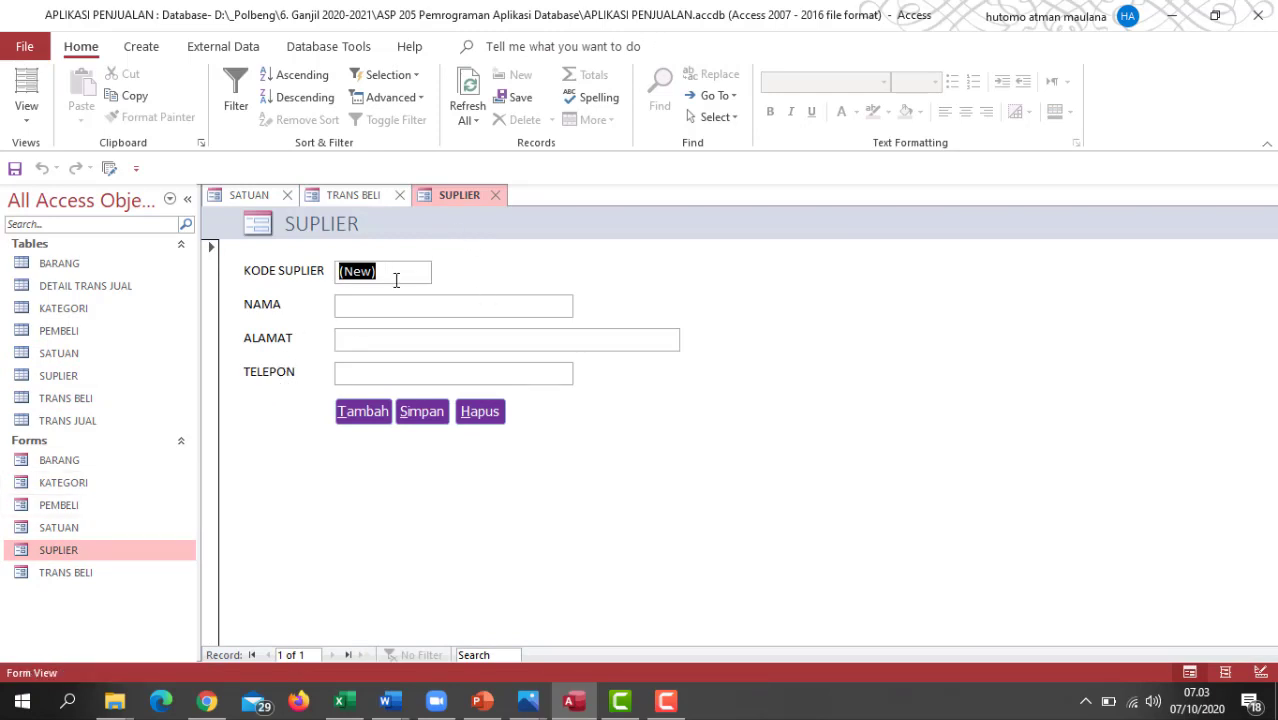
pyautogui.rightClick(449, 194)
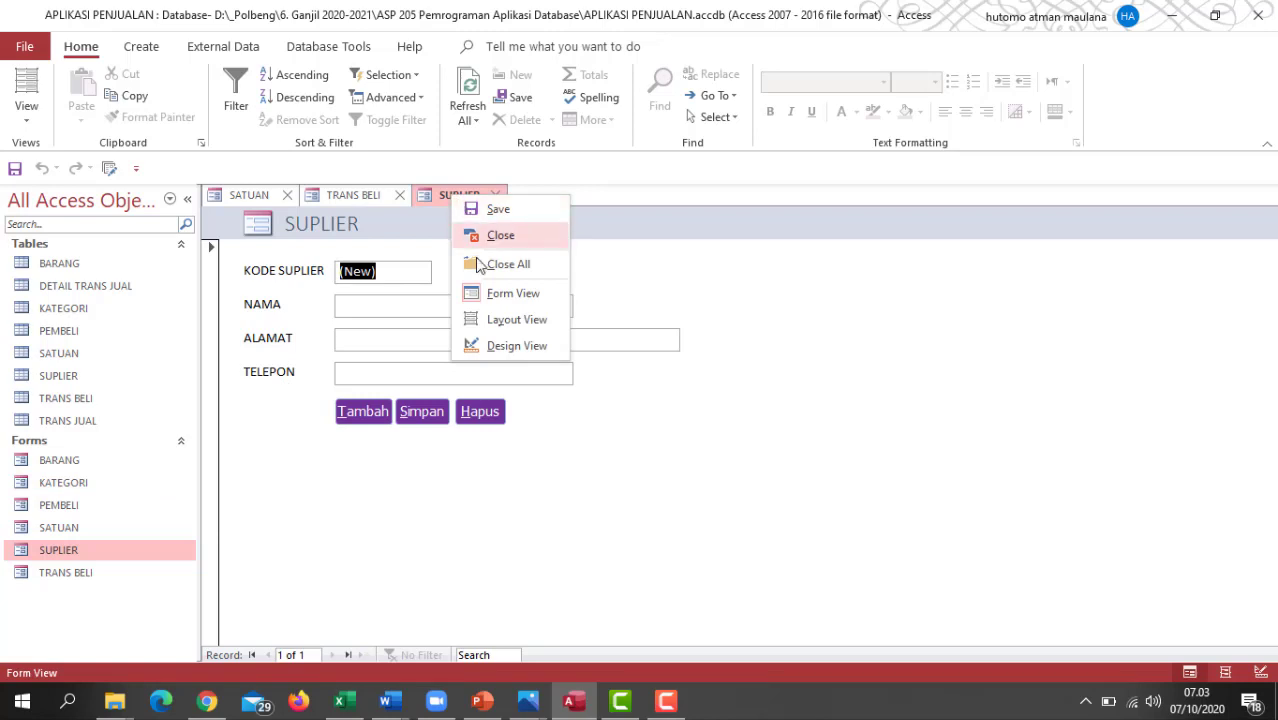
pyautogui.click(505, 346)
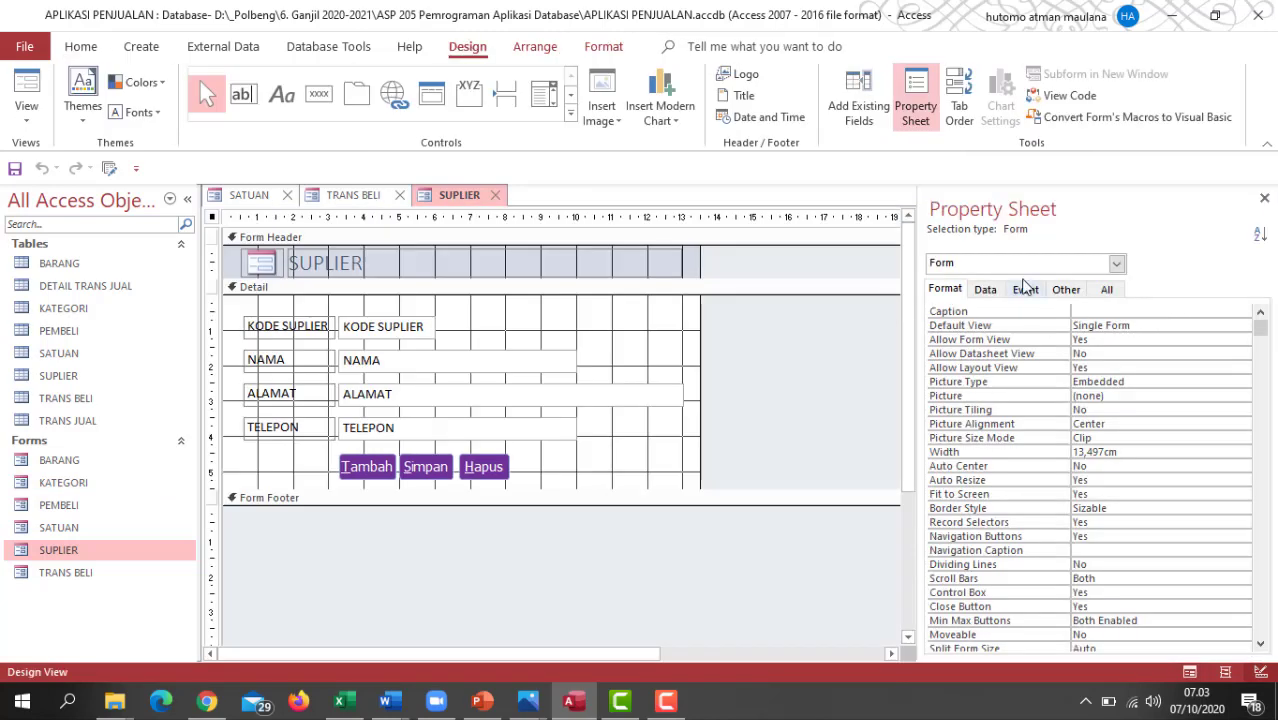
pyautogui.click(1106, 290)
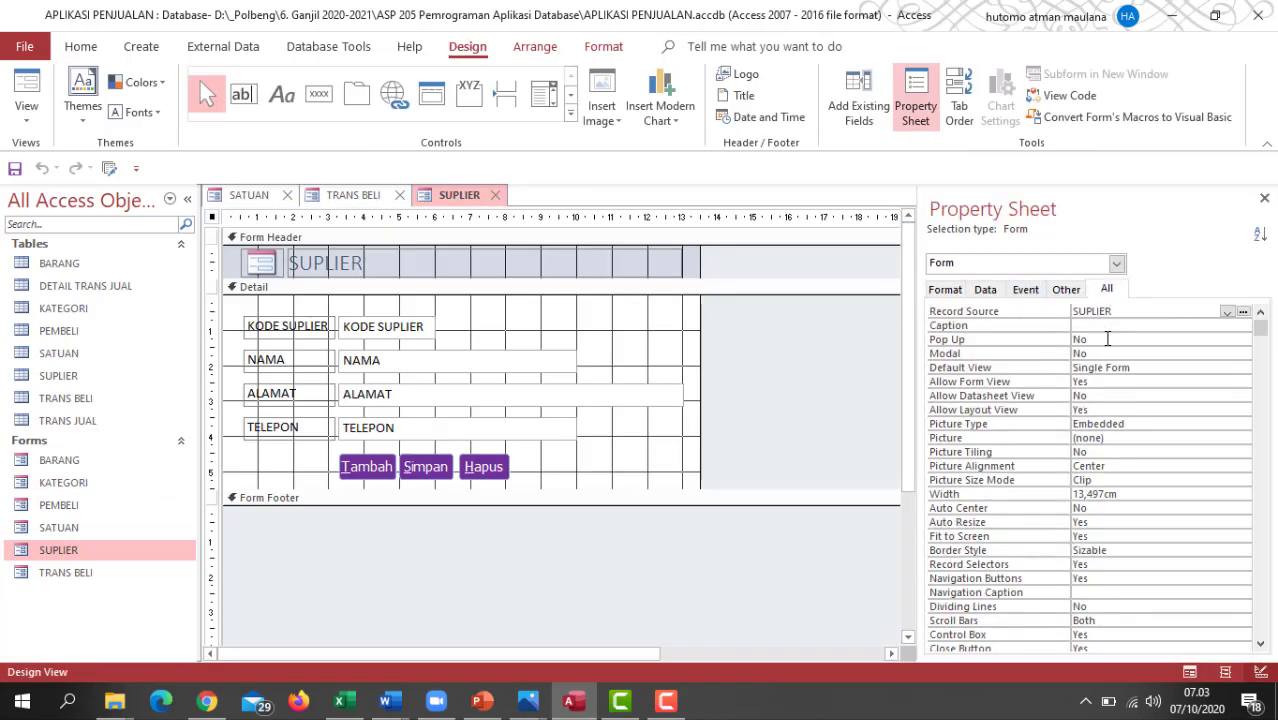
pyautogui.click(1107, 339)
pyautogui.click(1243, 340)
pyautogui.click(1226, 355)
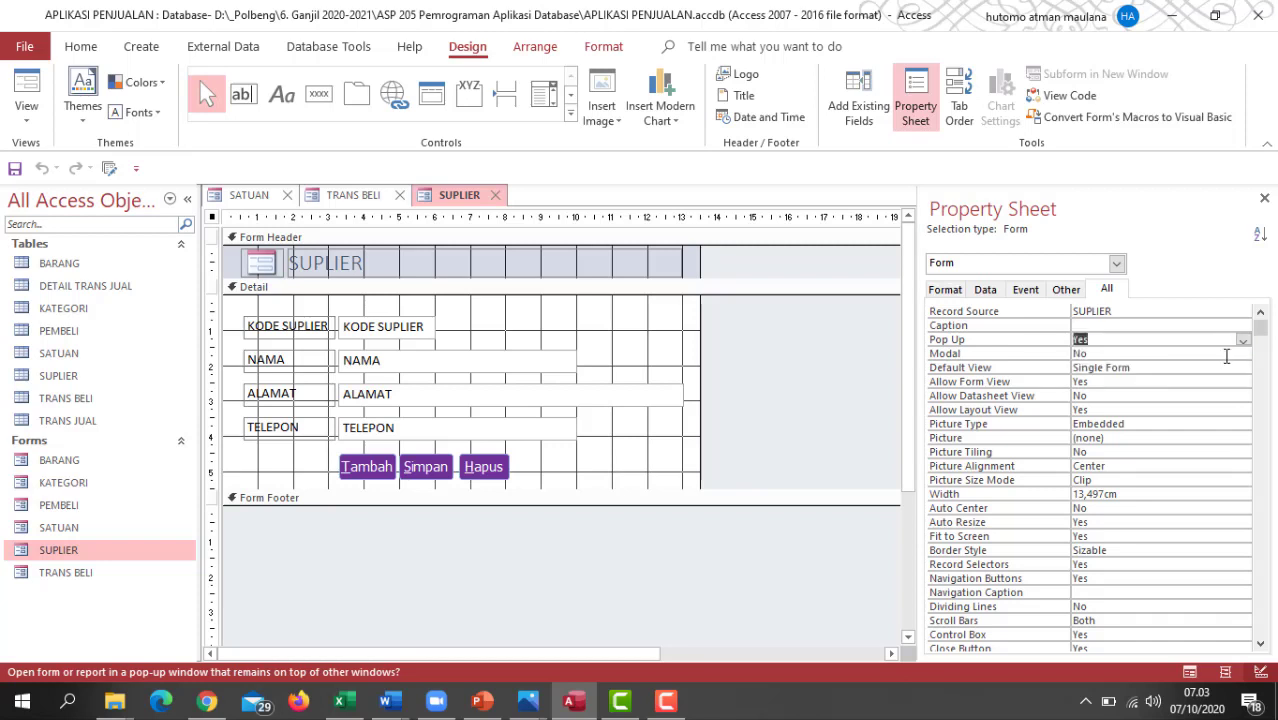
pyautogui.click(1218, 369)
pyautogui.click(1225, 354)
pyautogui.click(1244, 356)
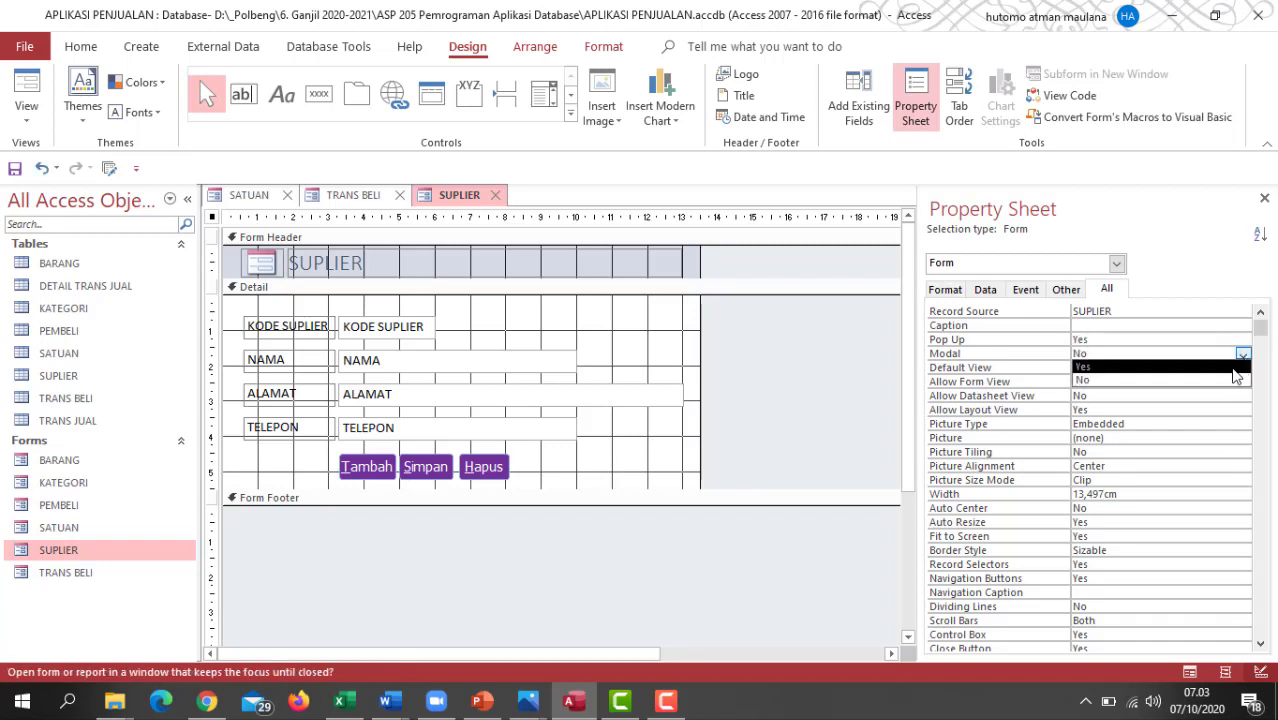
pyautogui.click(1160, 369)
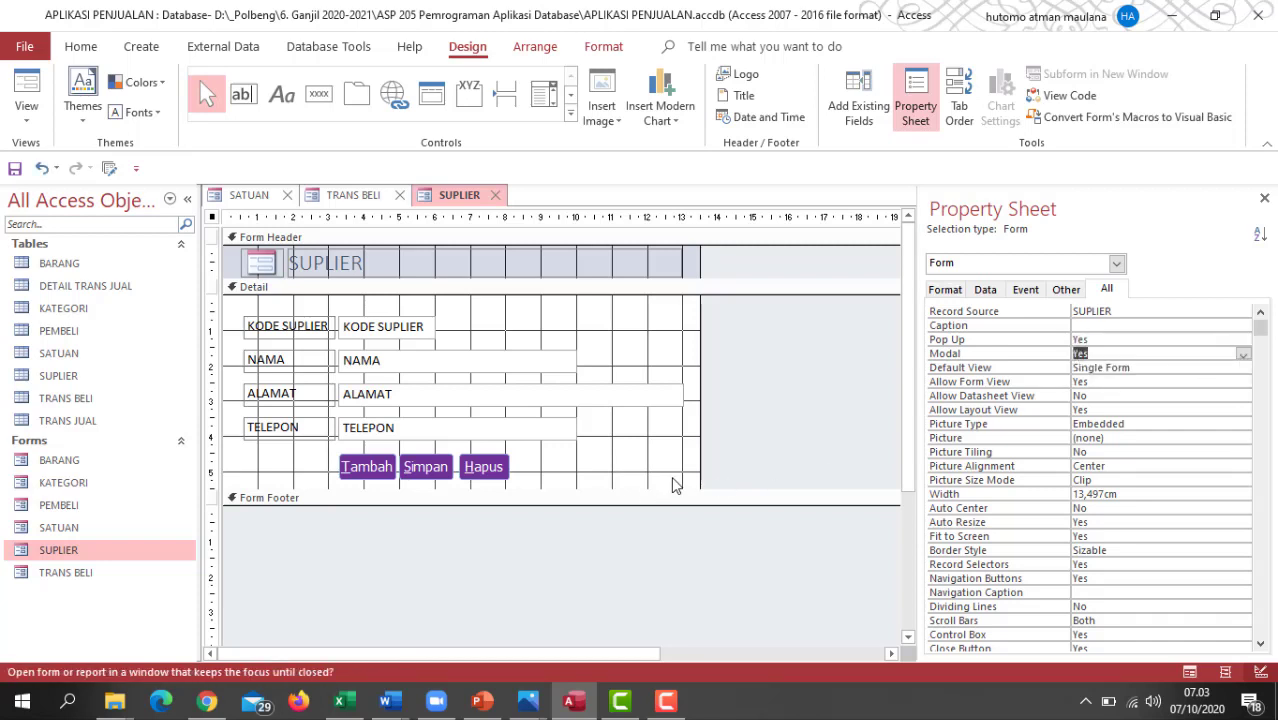
# - Show the SUPLIER form in Form View and move its pop-up window nearer the middle of the workspace
pyautogui.click(1189, 672)
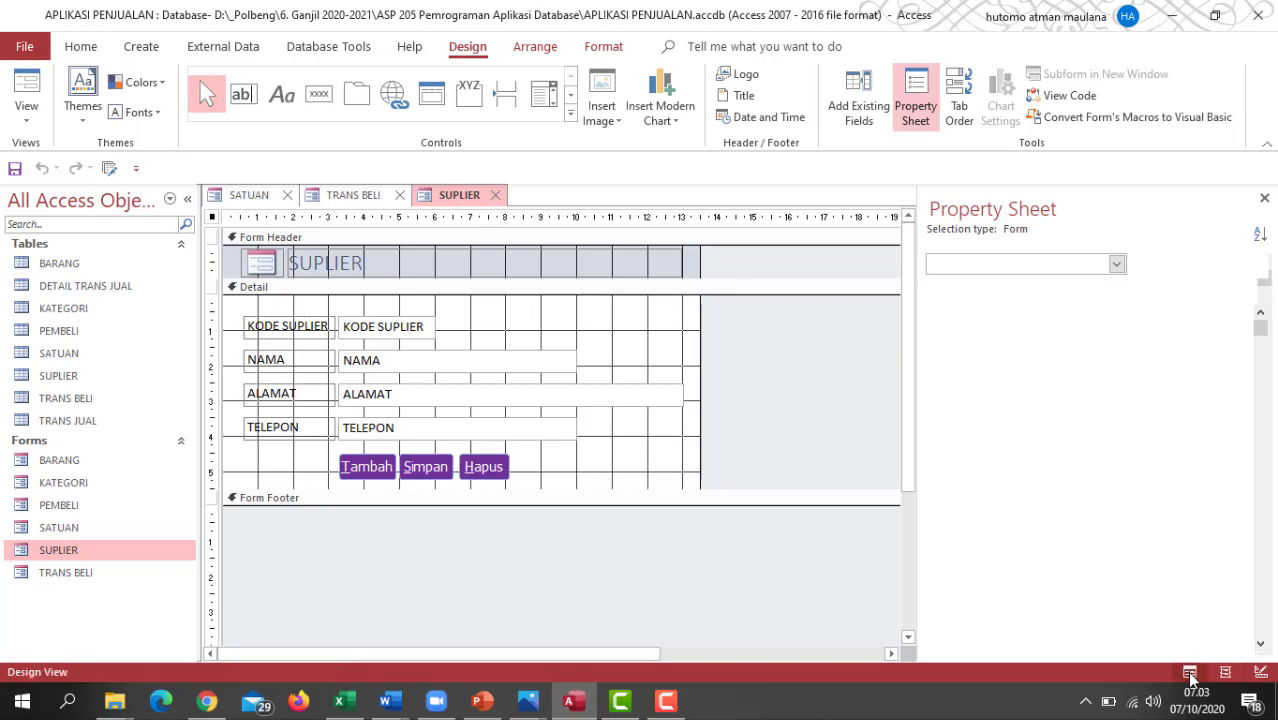
pyautogui.moveTo(502, 227); pyautogui.dragTo(625, 188)
pyautogui.click(1146, 38)
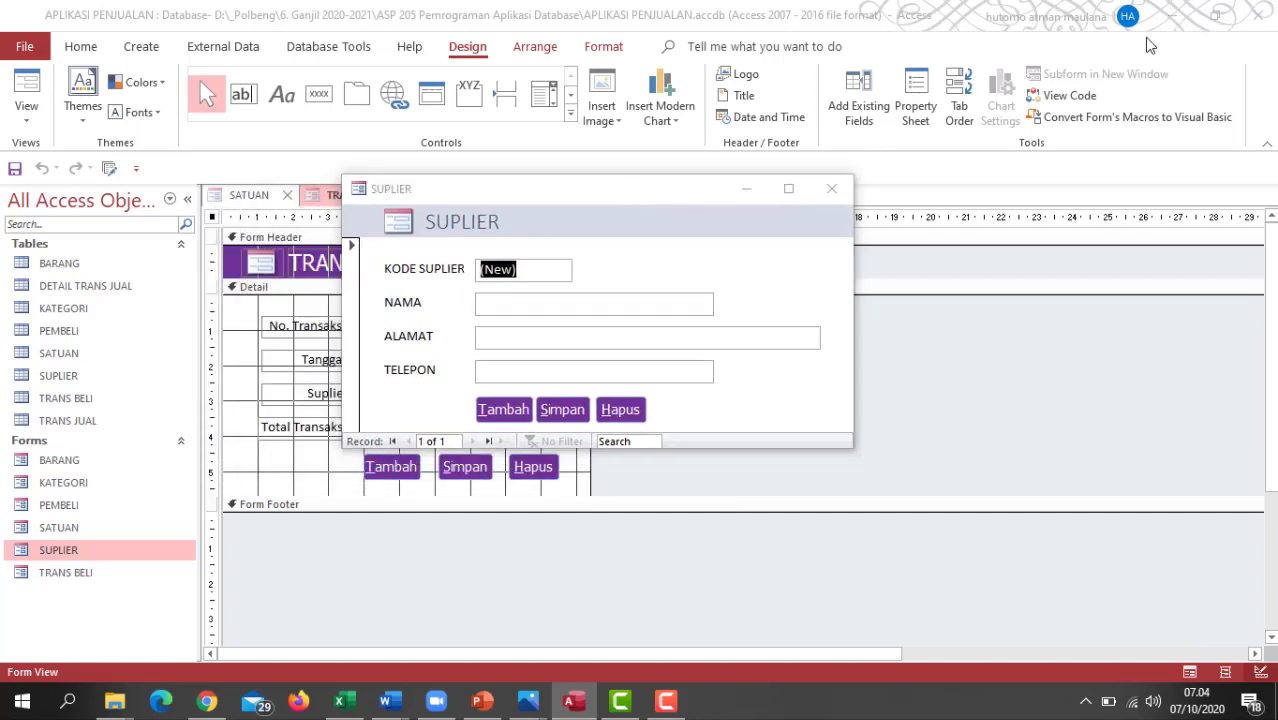
pyautogui.click(474, 385)
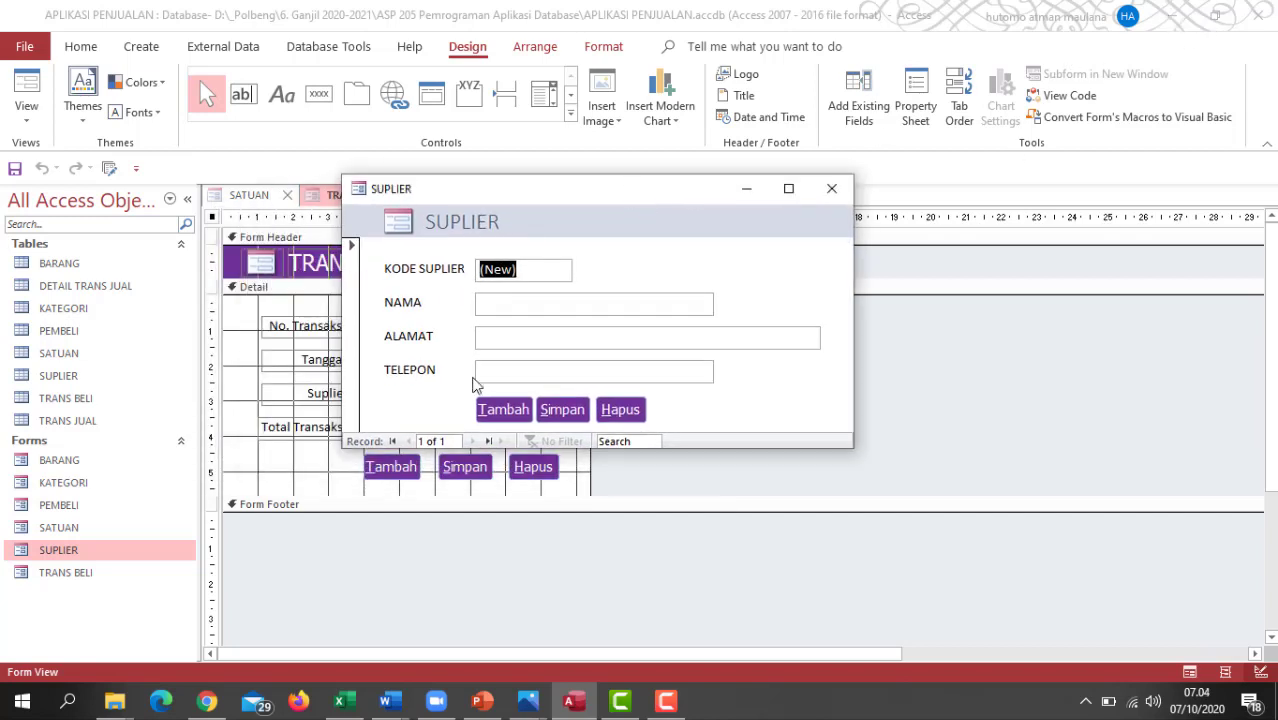
# - Fill in a new supplier record with the name TOKO SIANG MALAM, the supplier's address and the phone number
pyautogui.click(509, 304)
pyautogui.write('T')
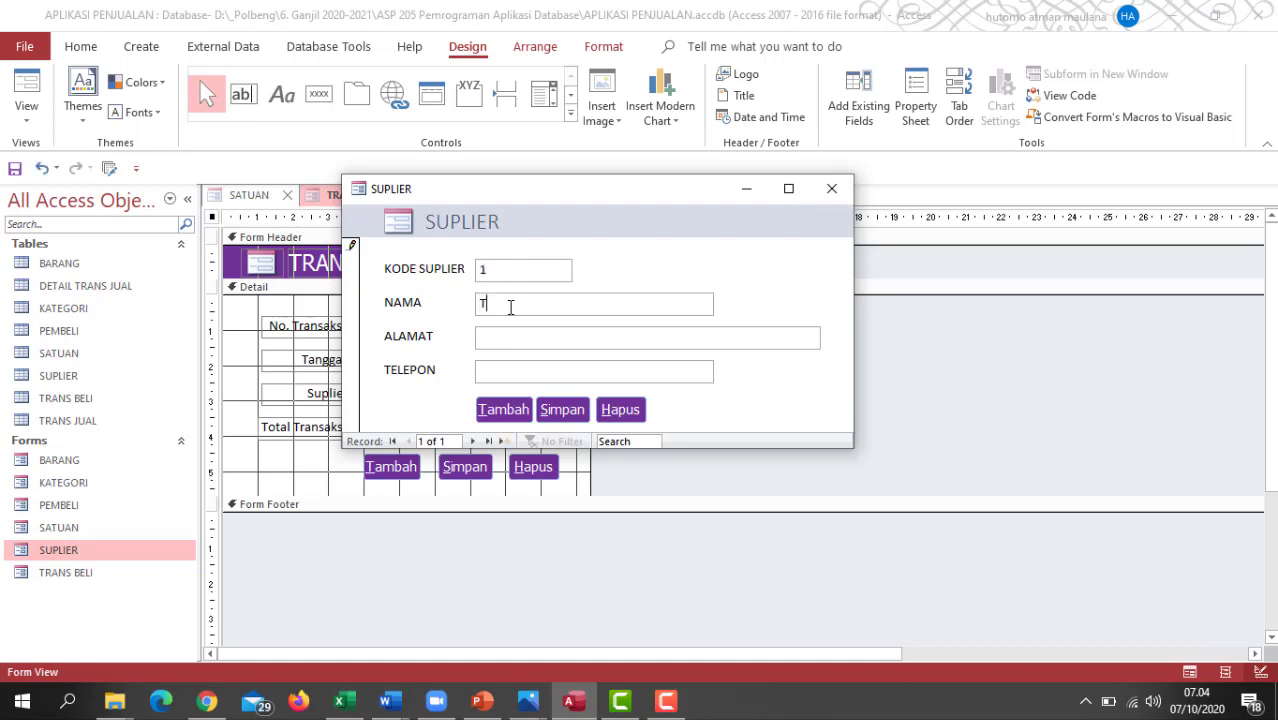
pyautogui.write('OKO SIANGMAL')
pyautogui.press('BackSpace')
pyautogui.press('BackSpace')
pyautogui.press('BackSpace')
pyautogui.write('MALA')
pyautogui.click(490, 344)
pyautogui.write('JL. TEUKU UMA')
pyautogui.click(507, 375)
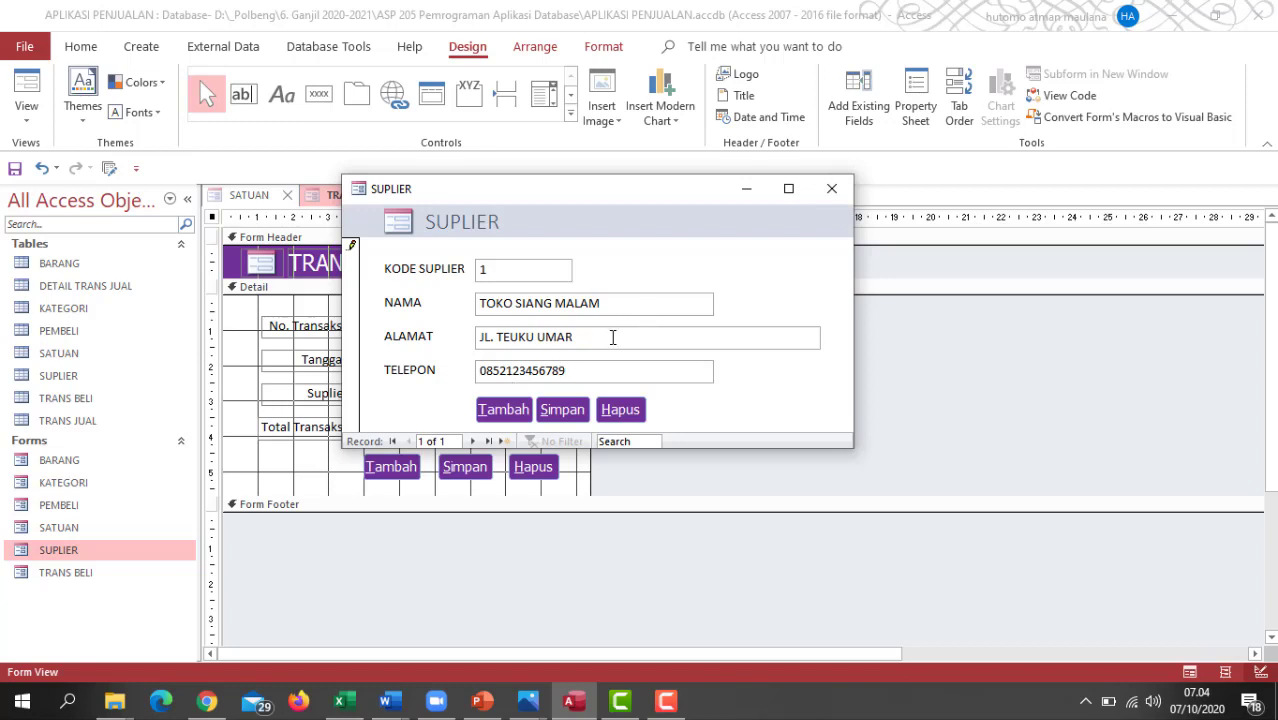
# - Store the new supplier record, close the SUPLIER form, and check the entry in the SUPLIER table with a wider NAMA column
pyautogui.click(497, 412)
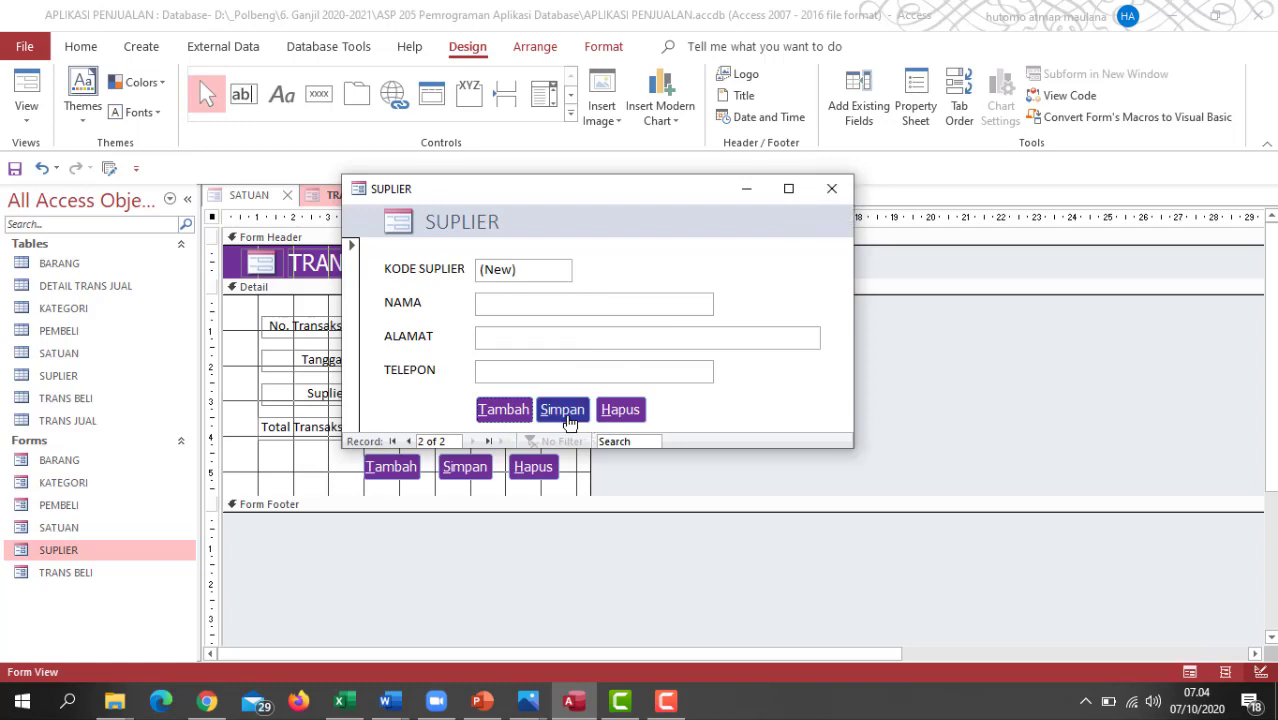
pyautogui.click(834, 192)
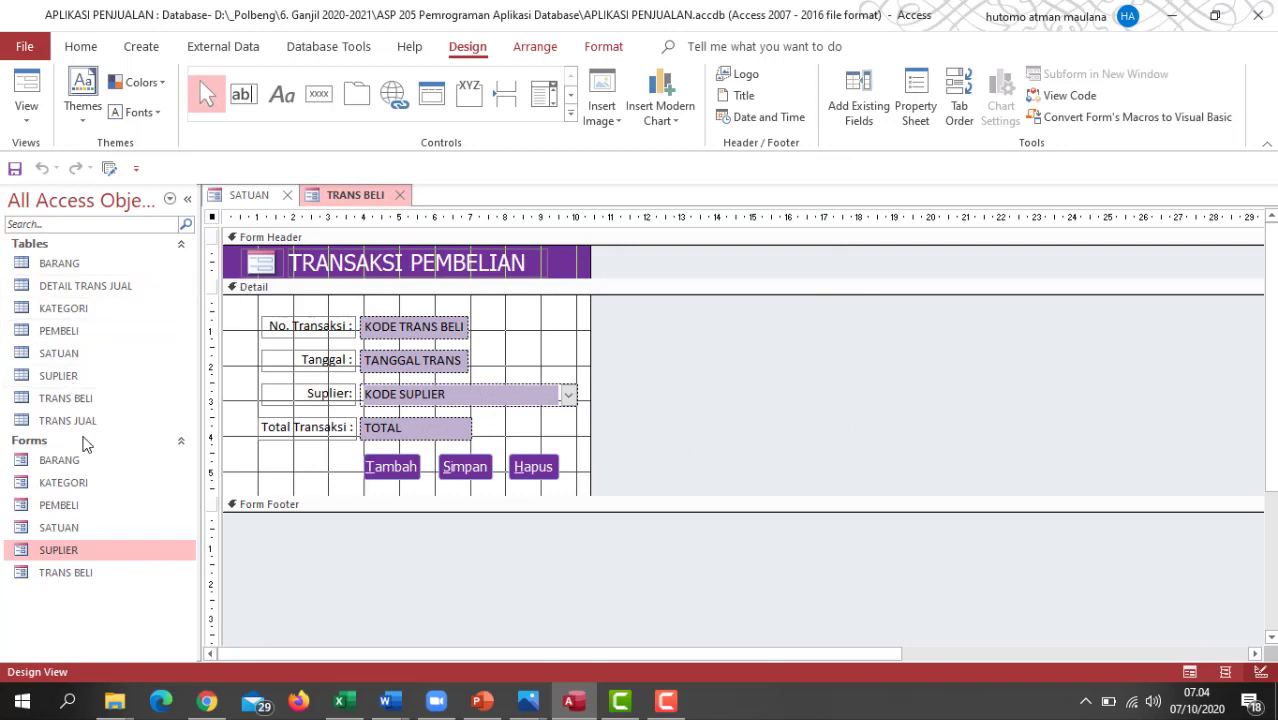
pyautogui.doubleClick(60, 380)
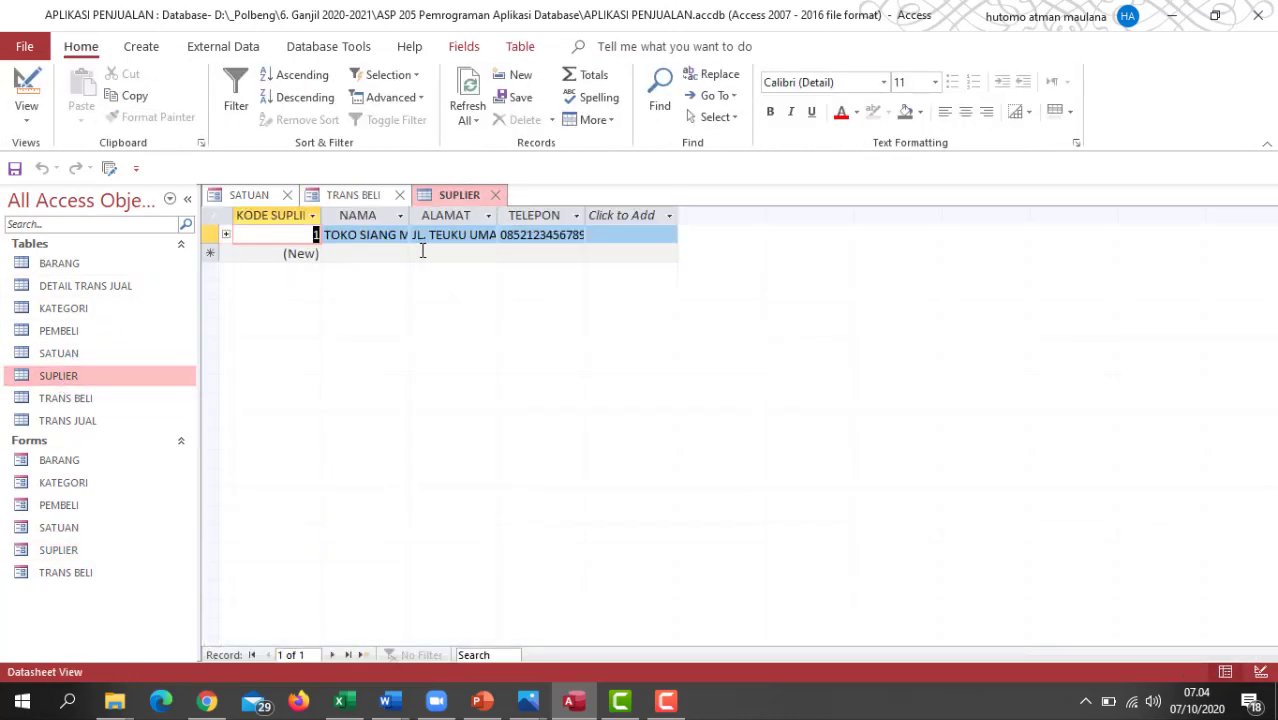
pyautogui.moveTo(413, 215); pyautogui.dragTo(478, 215)
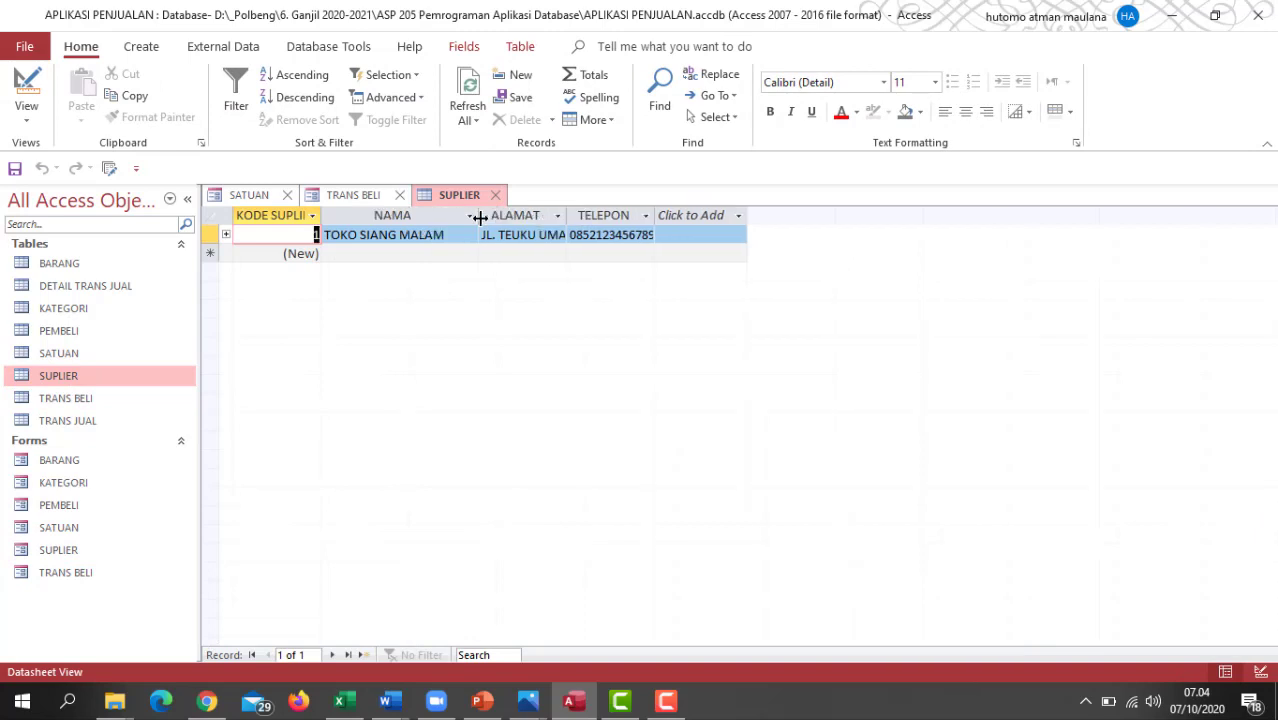
# - Show the TRANS BELI form in Form View and choose TOKO SIANG MALAM as the transaction's supplier
pyautogui.click(350, 197)
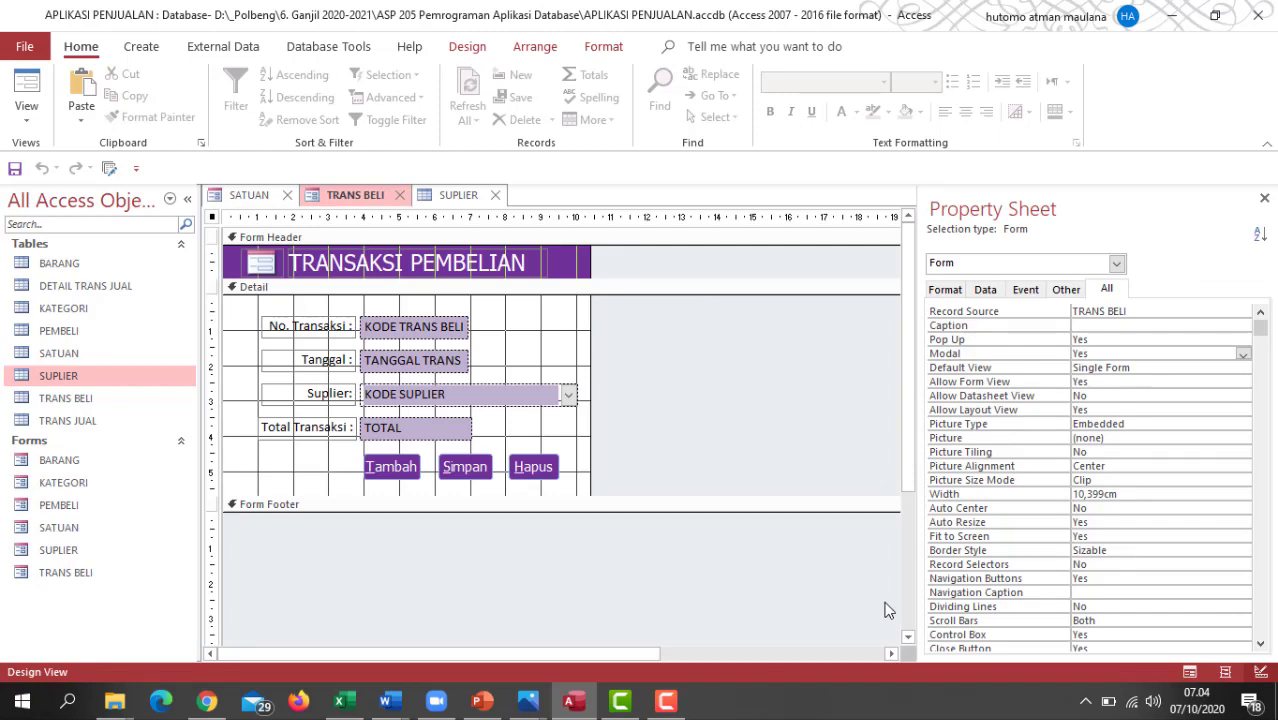
pyautogui.click(1190, 674)
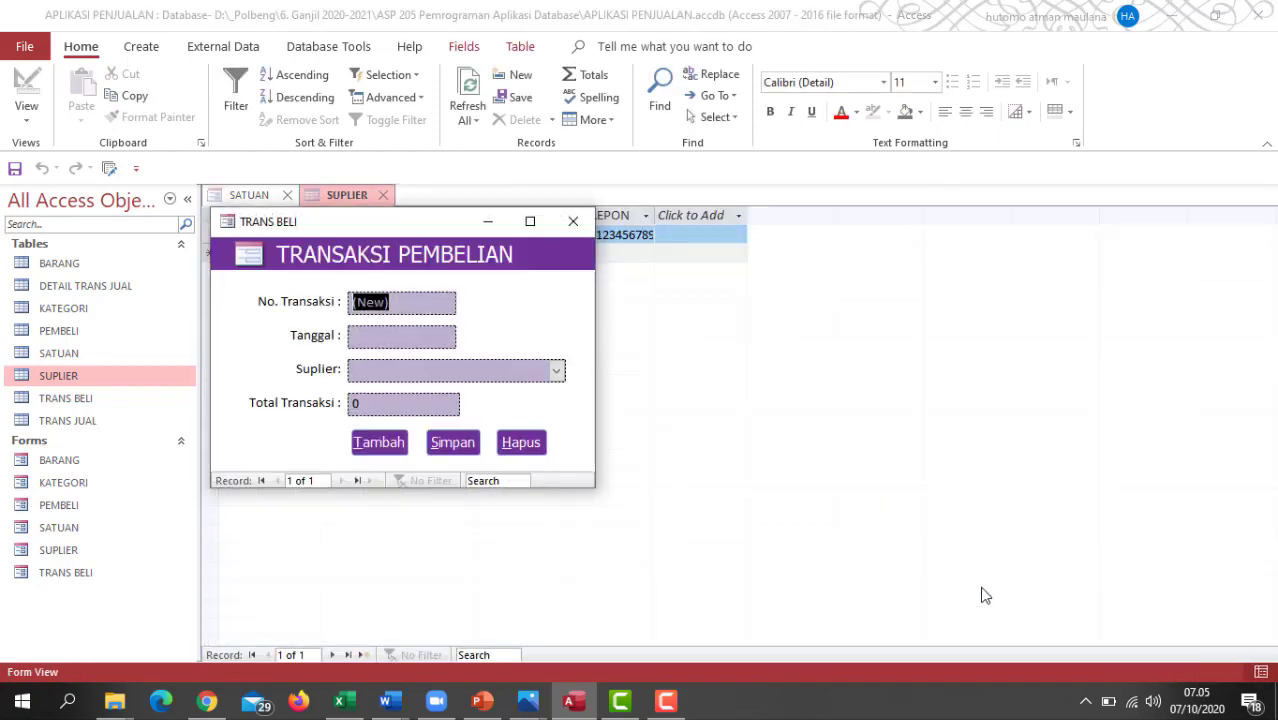
pyautogui.click(557, 370)
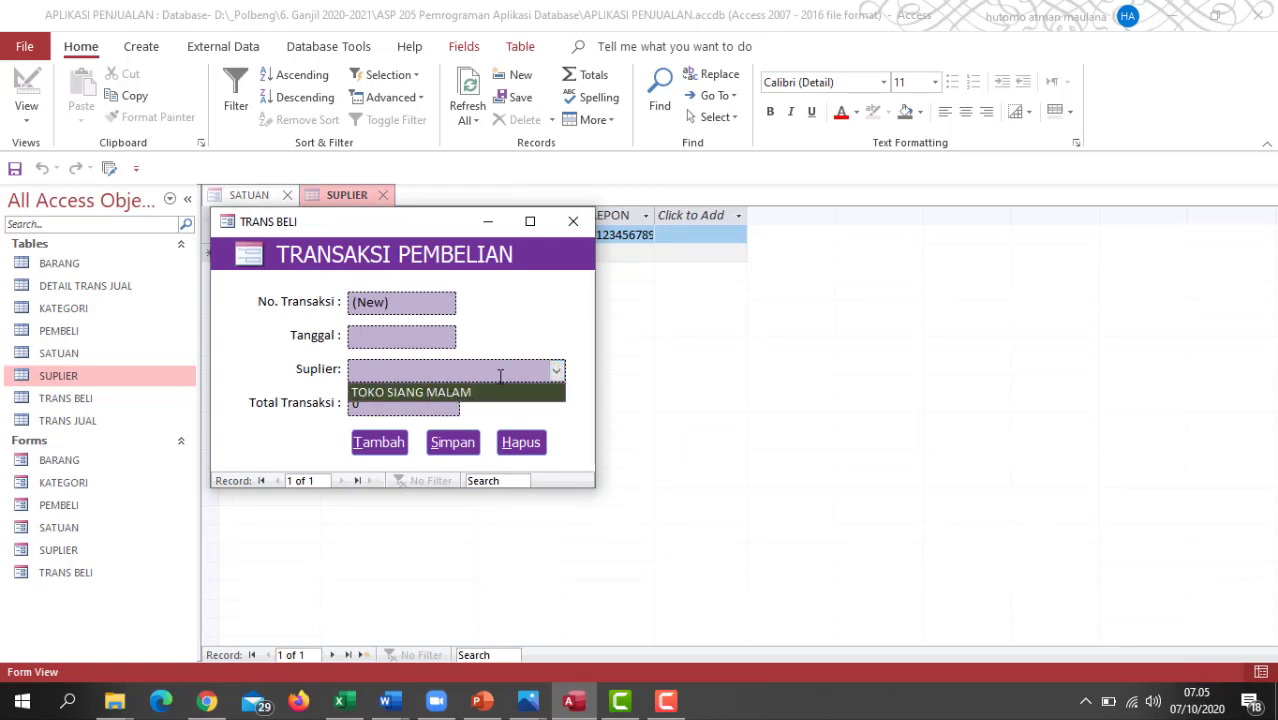
pyautogui.click(560, 325)
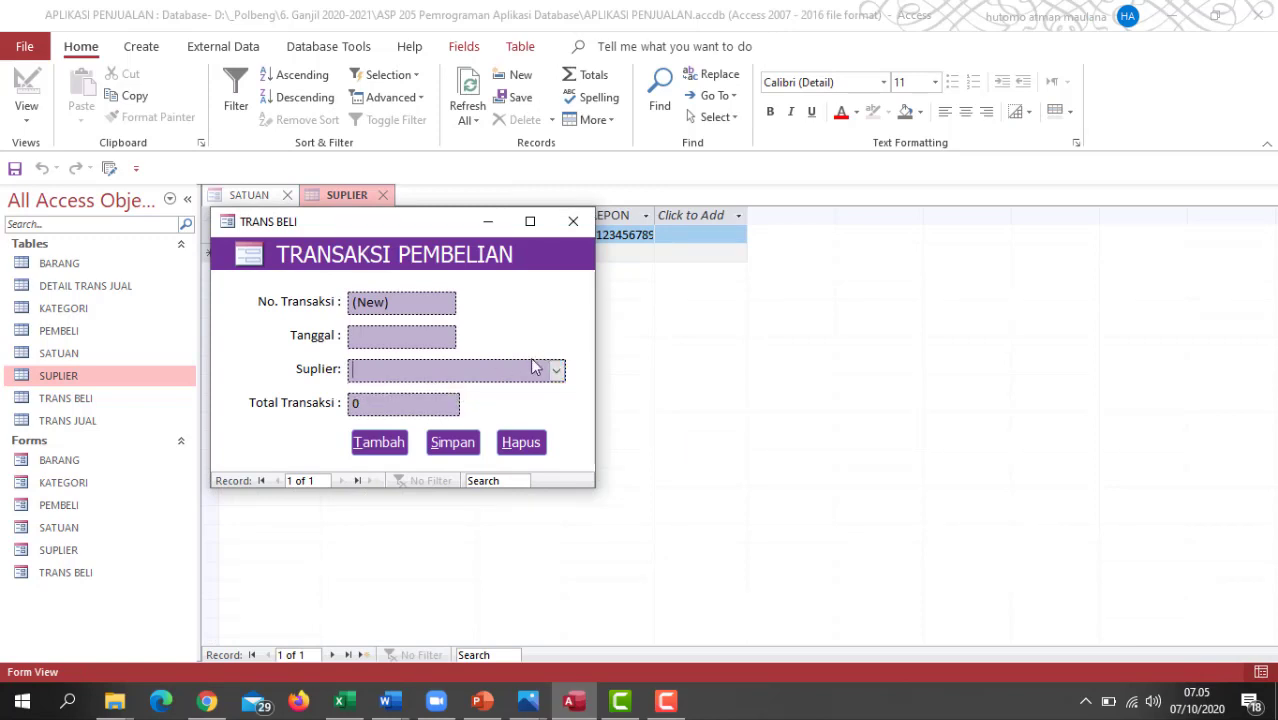
pyautogui.click(442, 337)
pyautogui.click(556, 370)
pyautogui.click(491, 393)
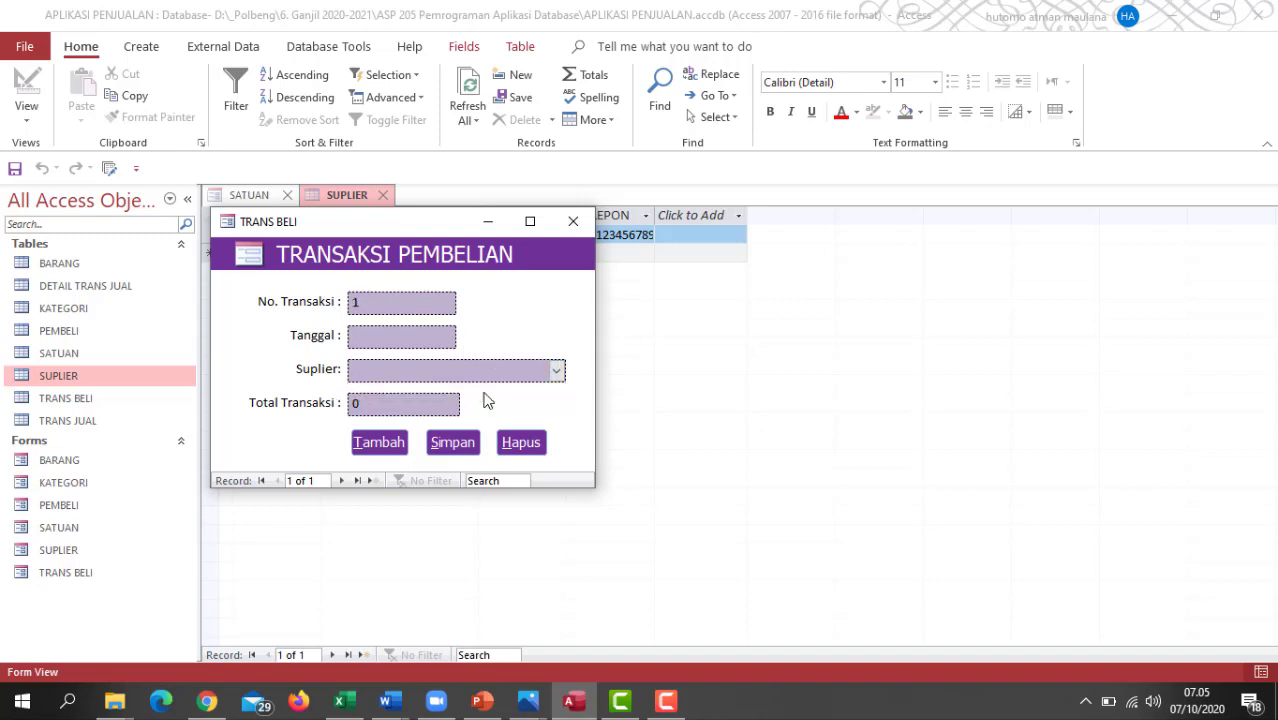
pyautogui.click(397, 407)
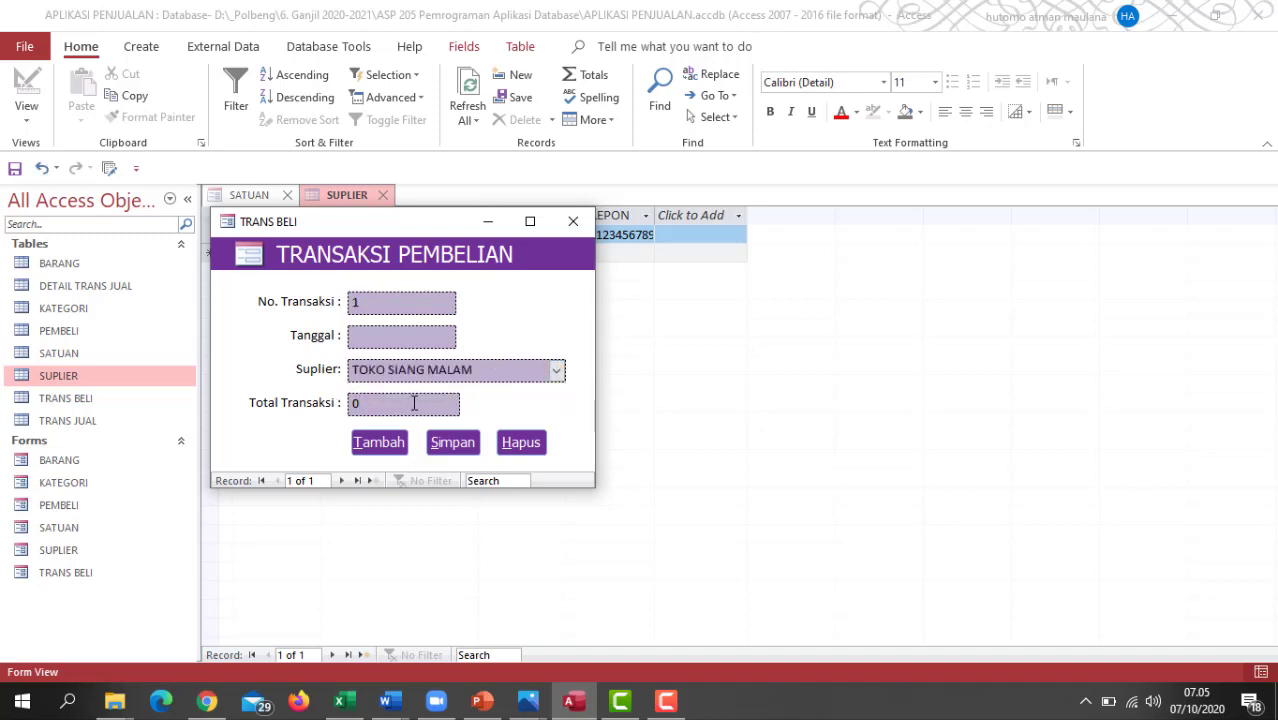
# - Return the TRANS BELI form to Design View and set the TOTAL text box's Format property to Currency
pyautogui.rightClick(400, 223)
pyautogui.click(453, 349)
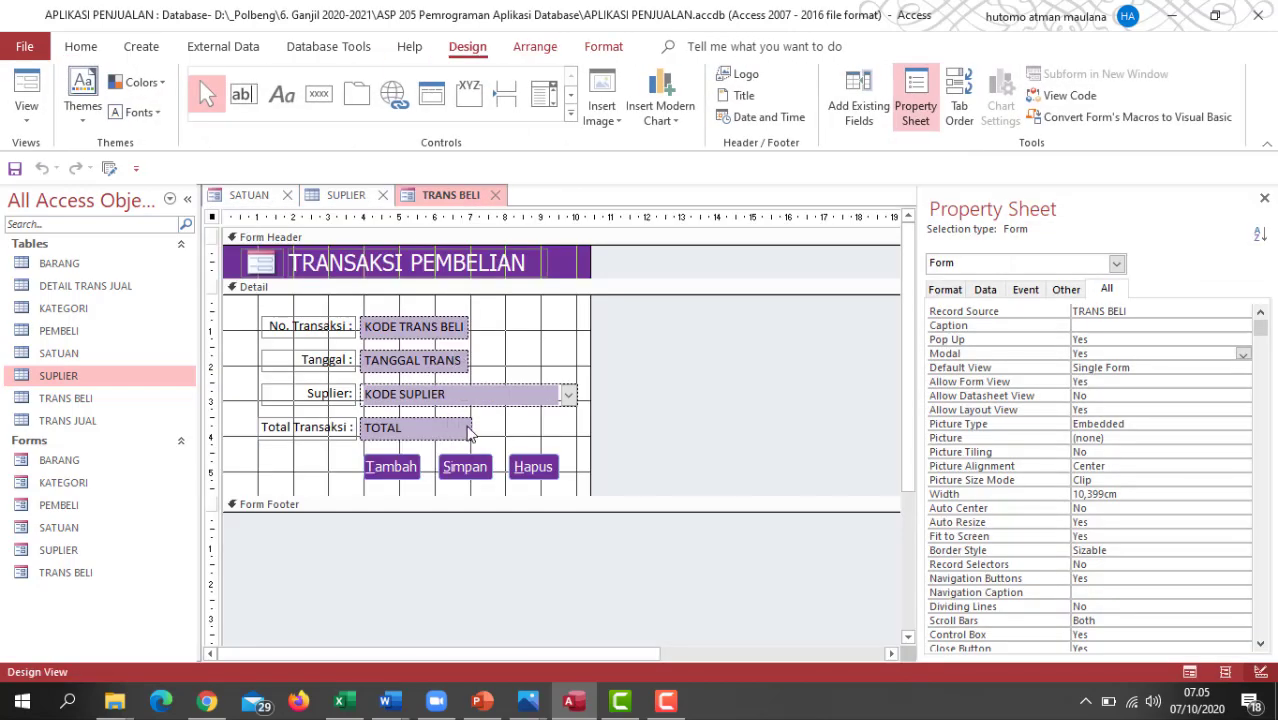
pyautogui.click(467, 429)
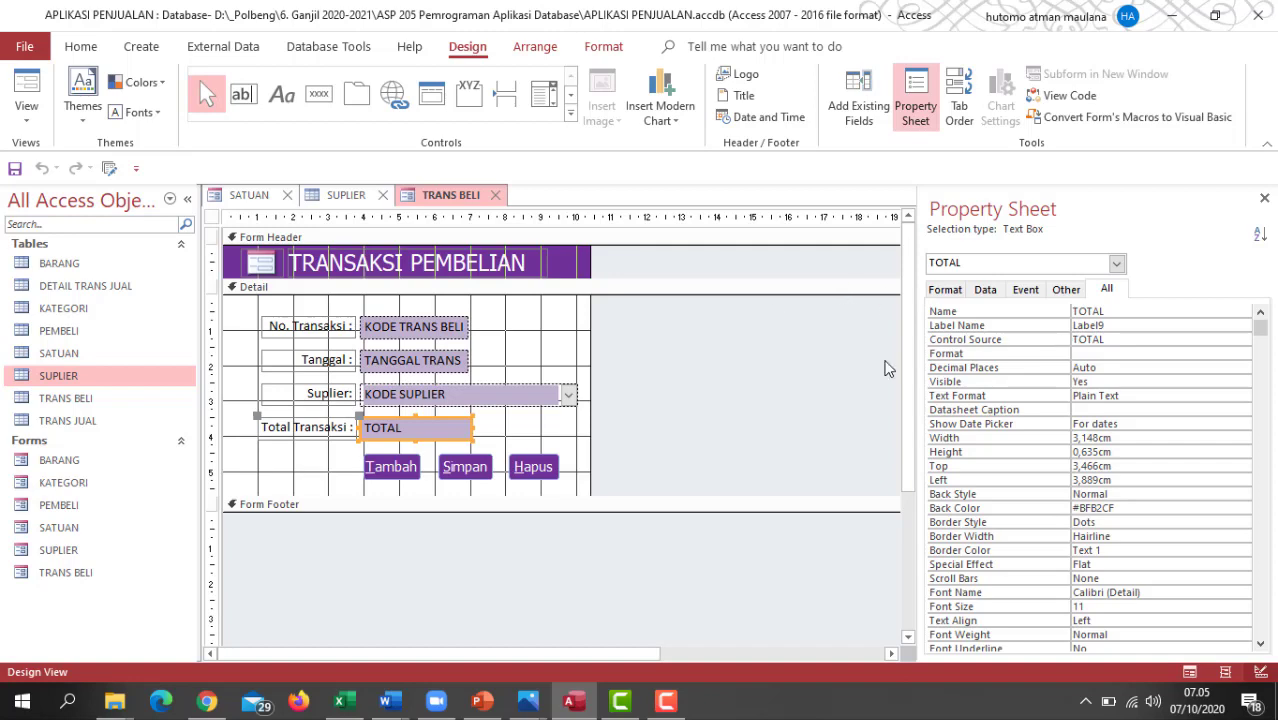
pyautogui.click(480, 434)
pyautogui.click(470, 432)
pyautogui.scroll(-4, 1165, 388)
pyautogui.scroll(1, 1160, 394)
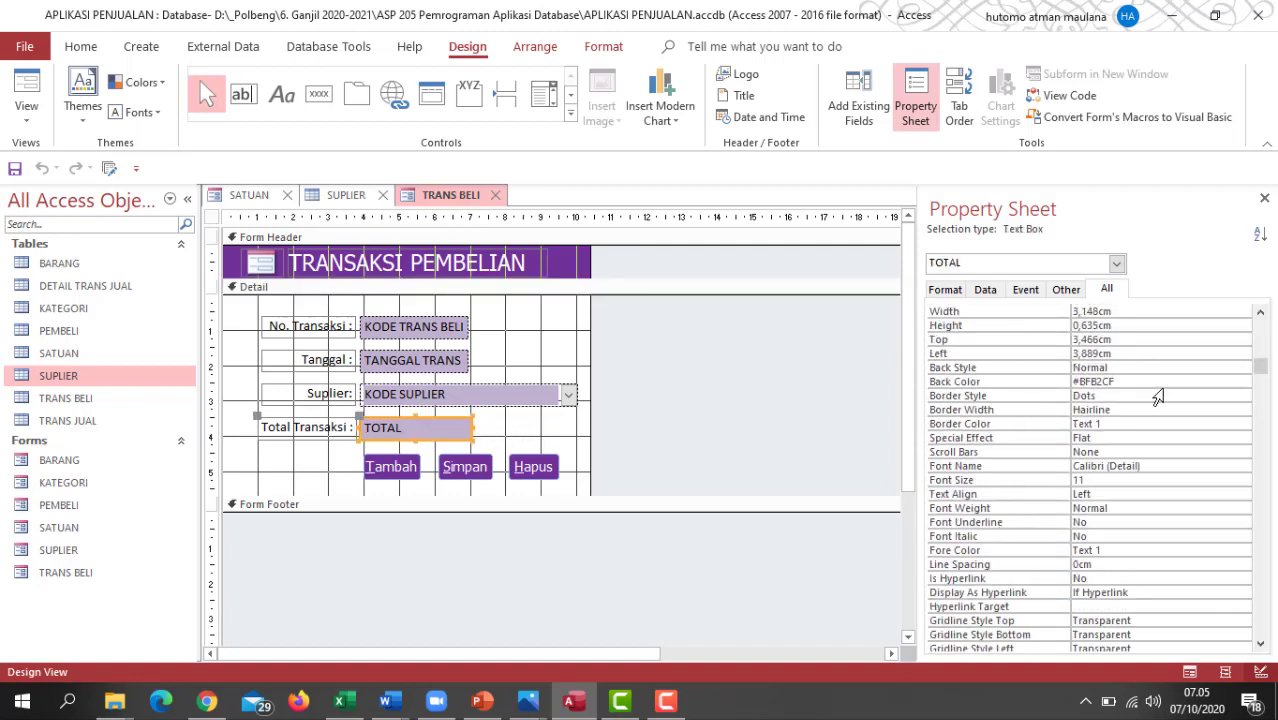
pyautogui.click(985, 289)
pyautogui.click(945, 289)
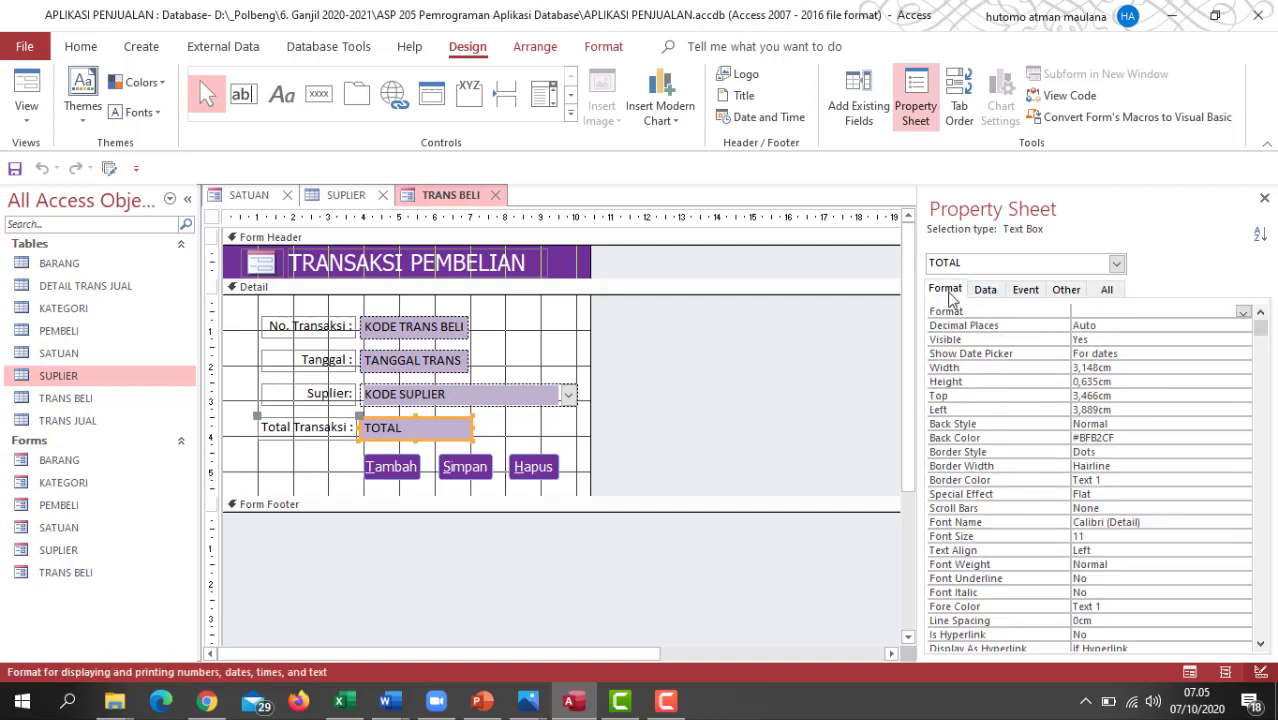
pyautogui.click(1117, 327)
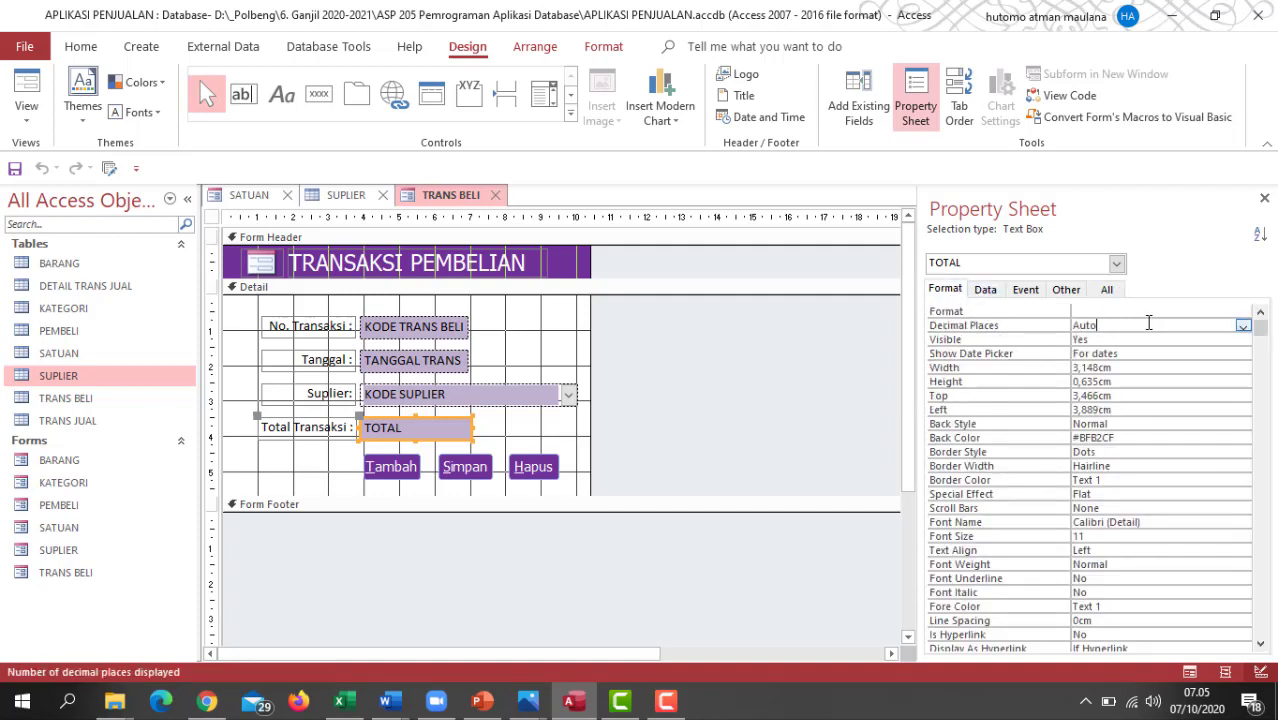
pyautogui.click(1236, 312)
pyautogui.click(1243, 313)
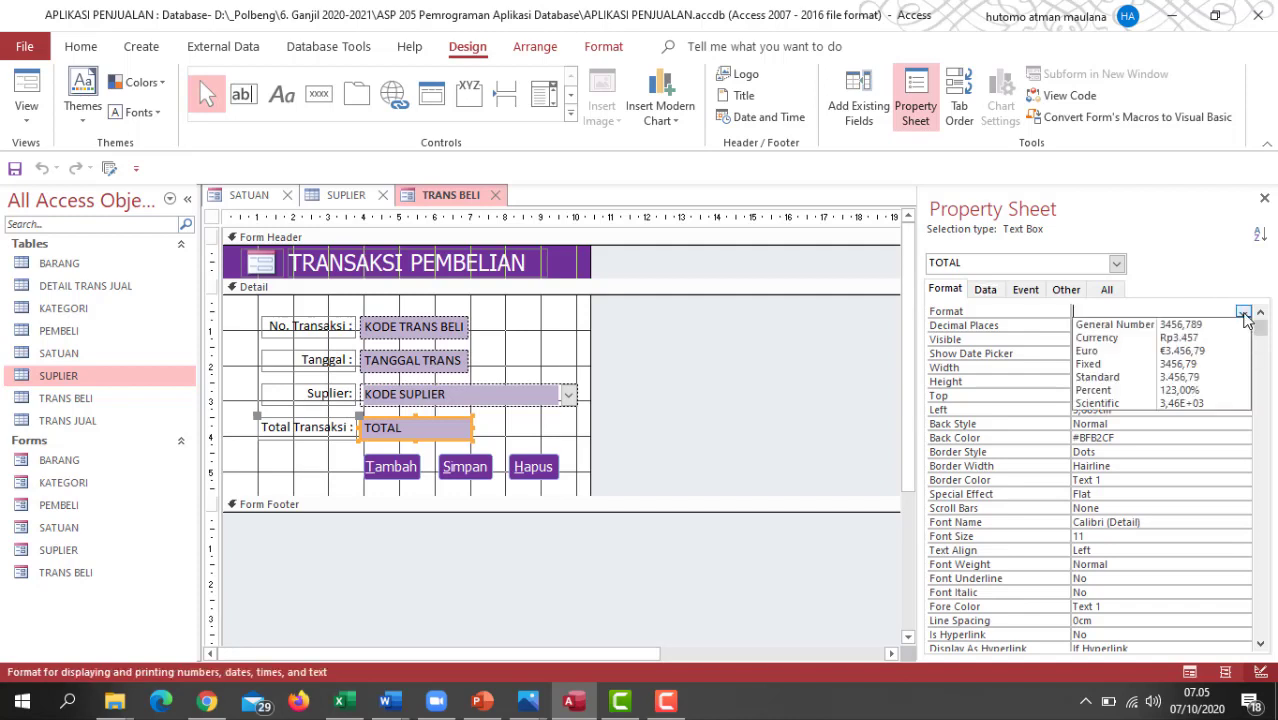
pyautogui.click(1198, 335)
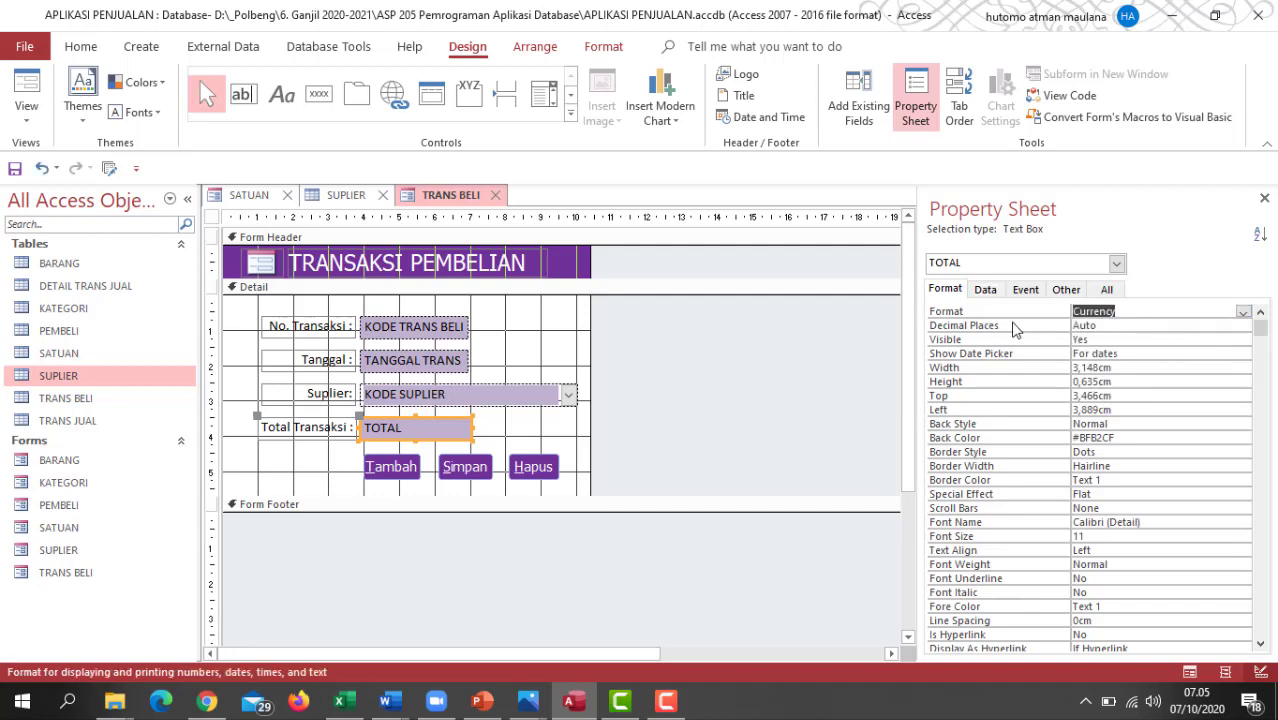
# - Set the TOTAL text box's Decimal Places property to 0
pyautogui.click(1119, 326)
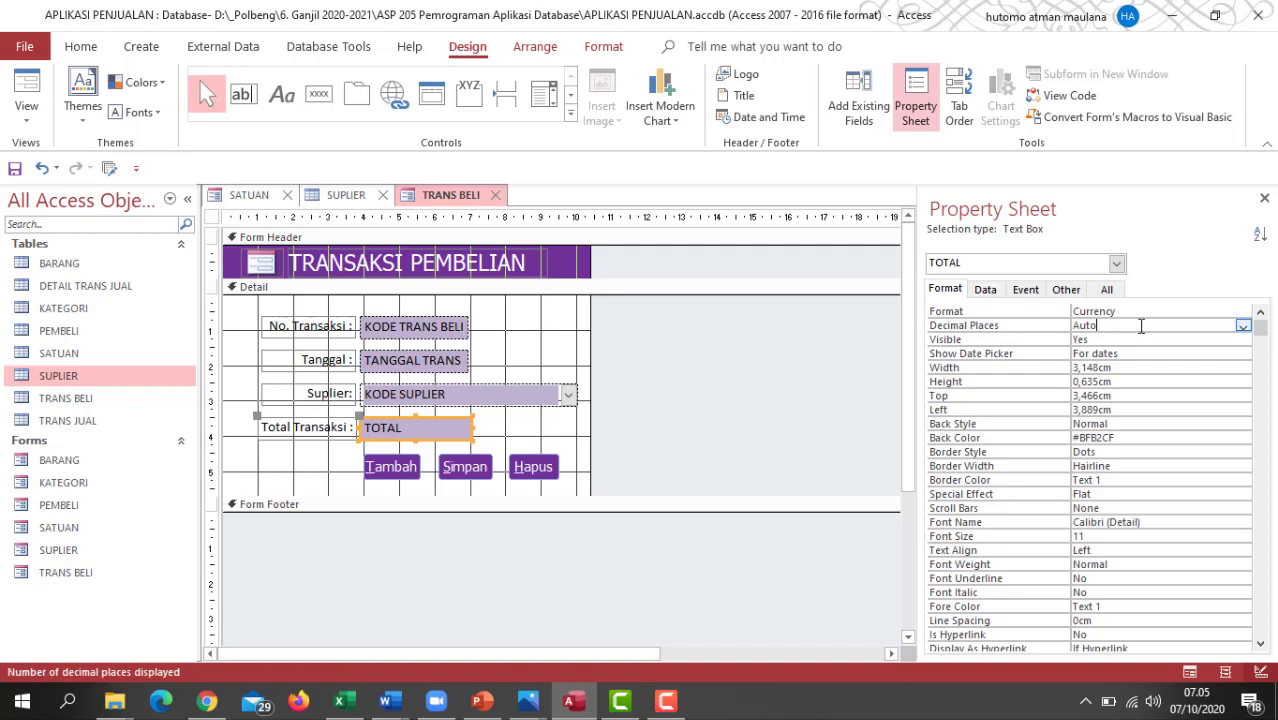
pyautogui.click(1242, 327)
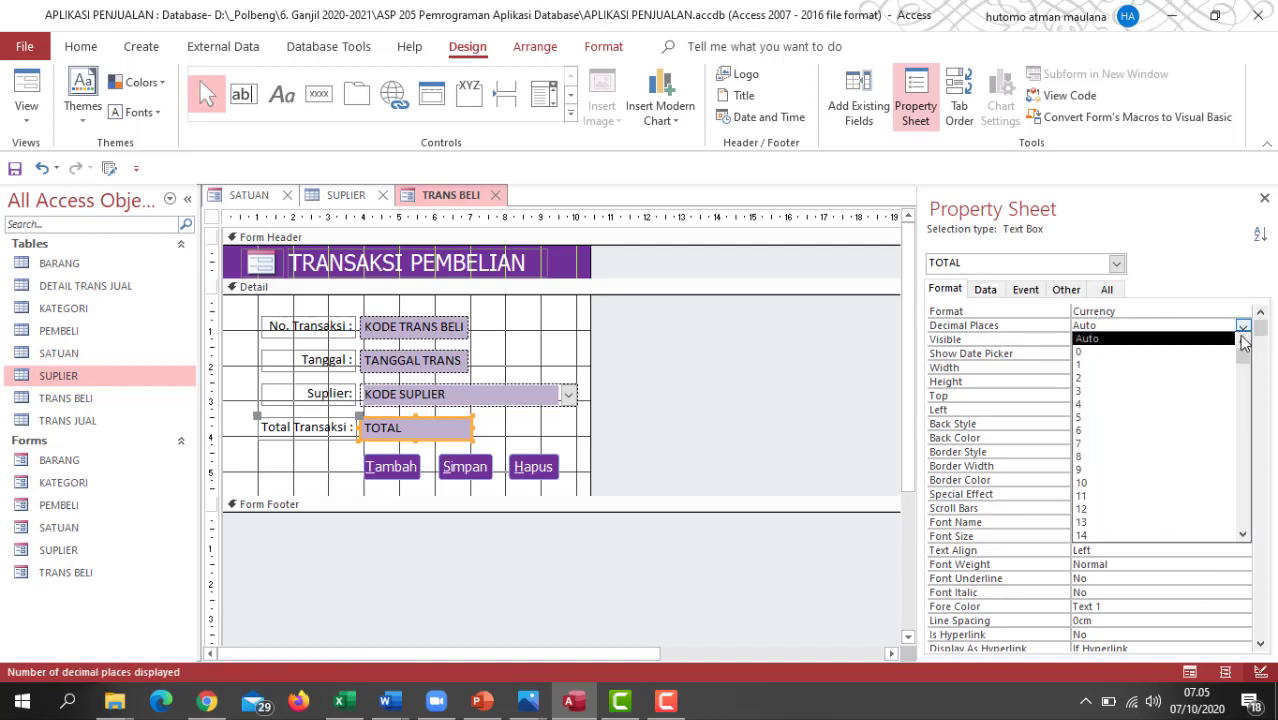
pyautogui.click(1218, 353)
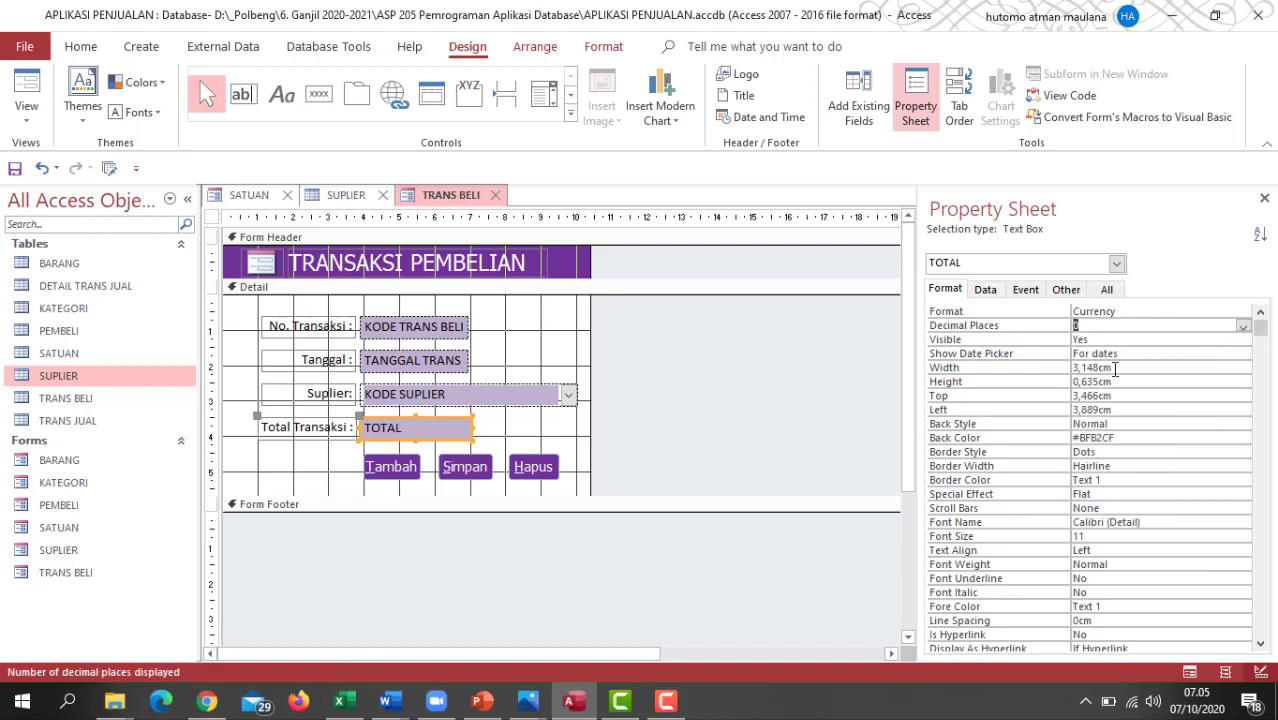
pyautogui.click(785, 384)
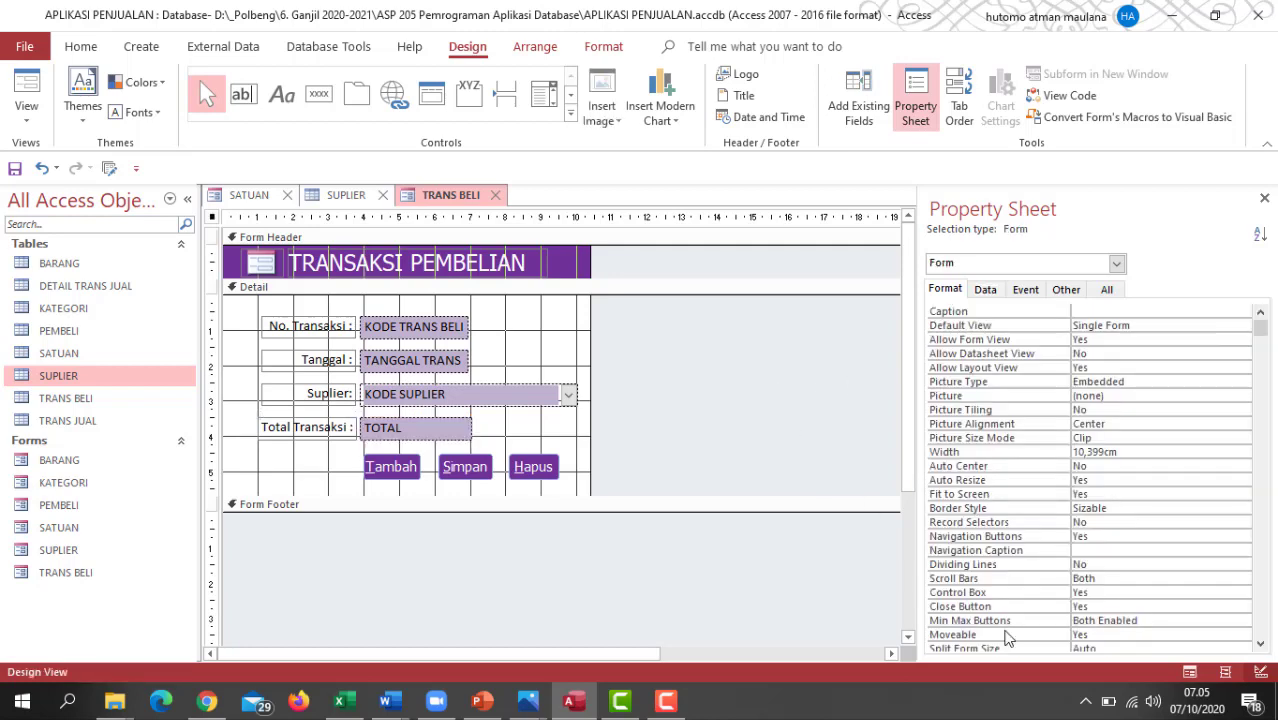
# - Show TRANS BELI in Form View, move its window nearer the middle of the workspace, and check the total format and supplier list
pyautogui.click(1189, 671)
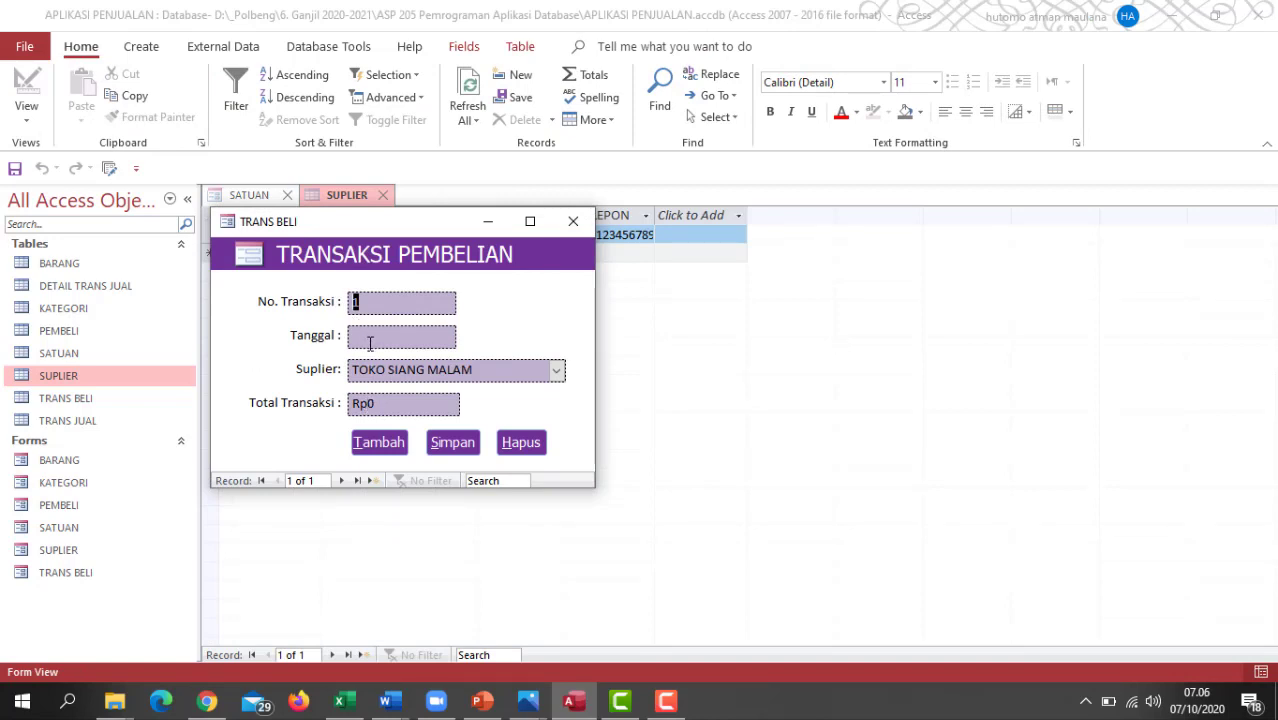
pyautogui.moveTo(410, 221); pyautogui.dragTo(547, 205)
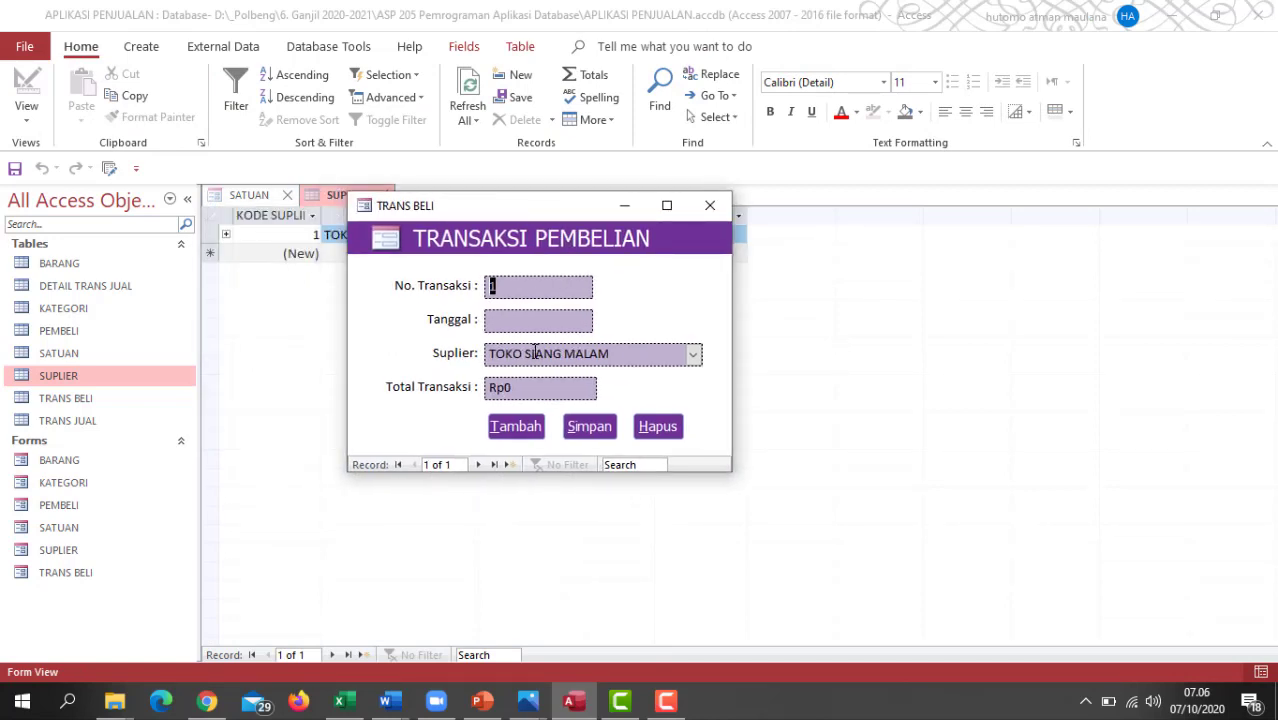
pyautogui.click(693, 355)
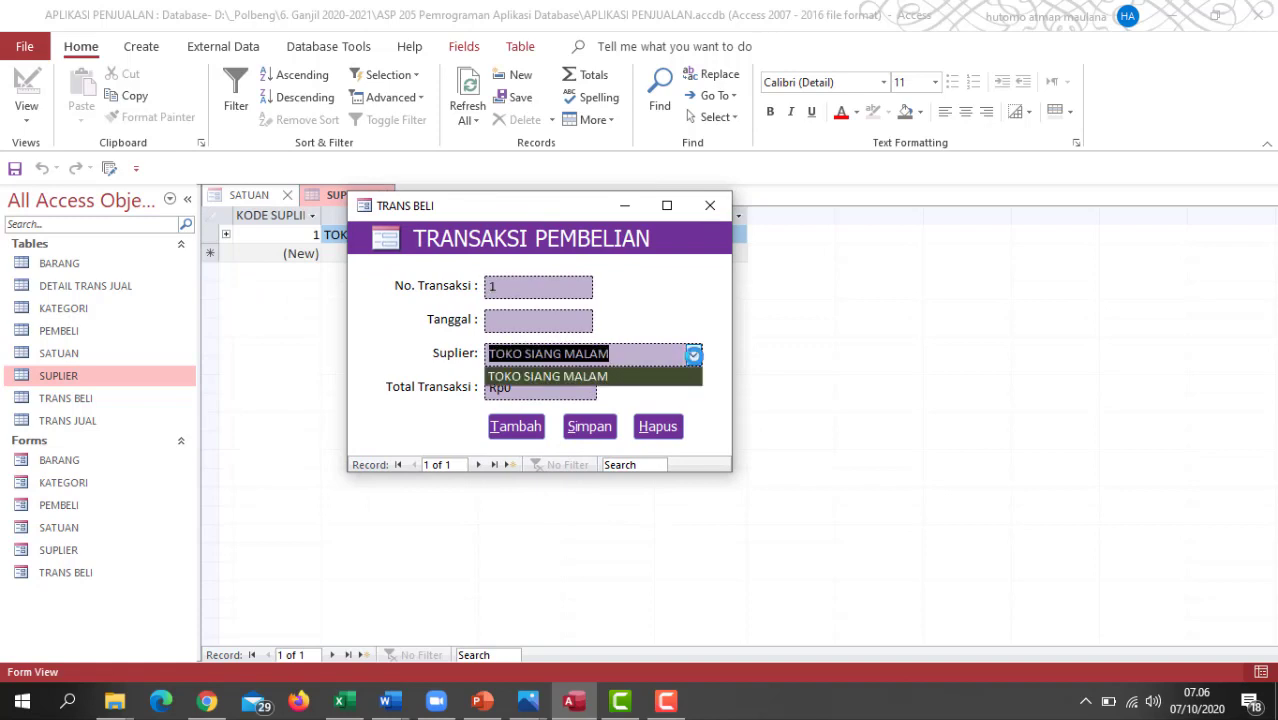
pyautogui.click(693, 355)
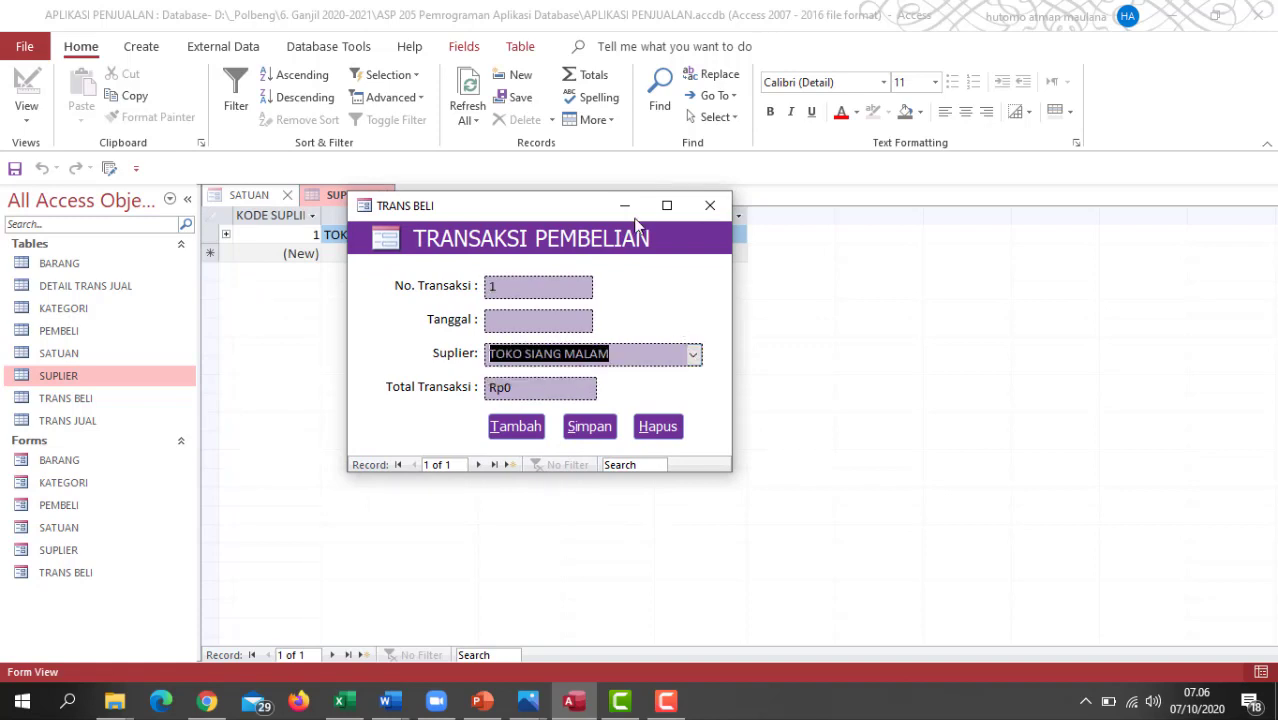
# - Return TRANS BELI to Design View and examine the control name in the Tambah button's click macro, closing the macro unchanged
pyautogui.rightClick(536, 205)
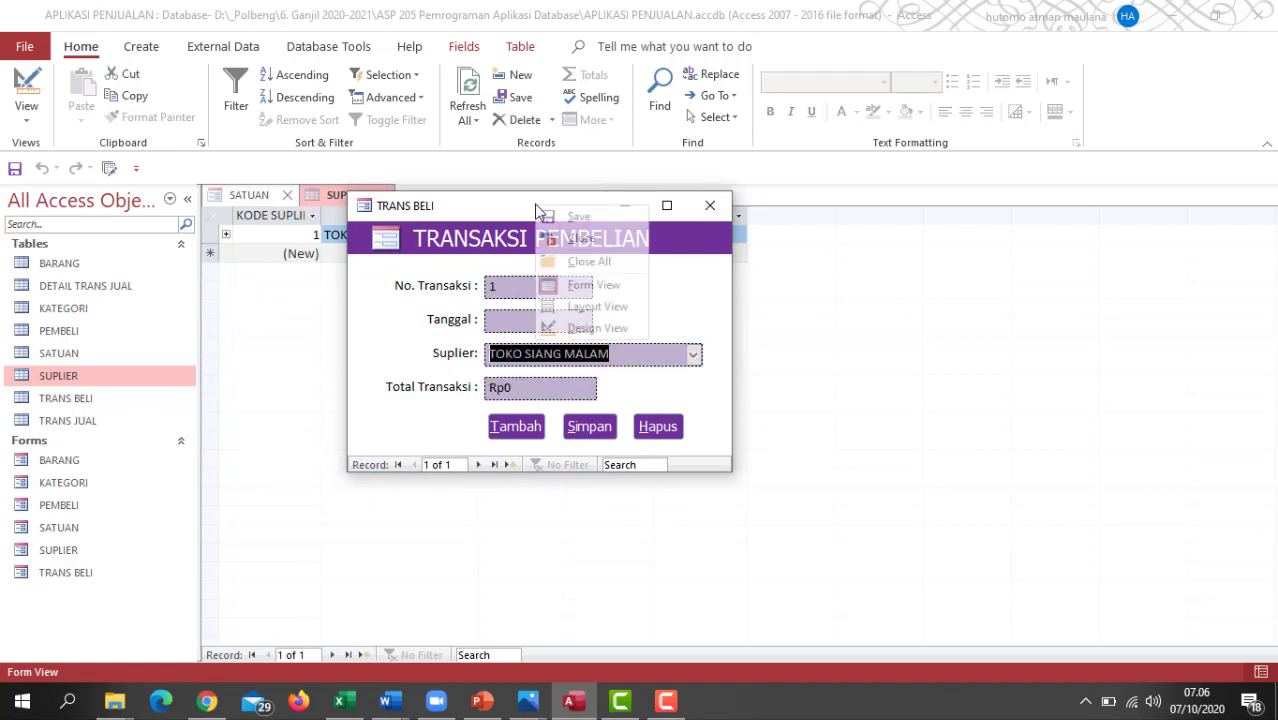
pyautogui.click(600, 328)
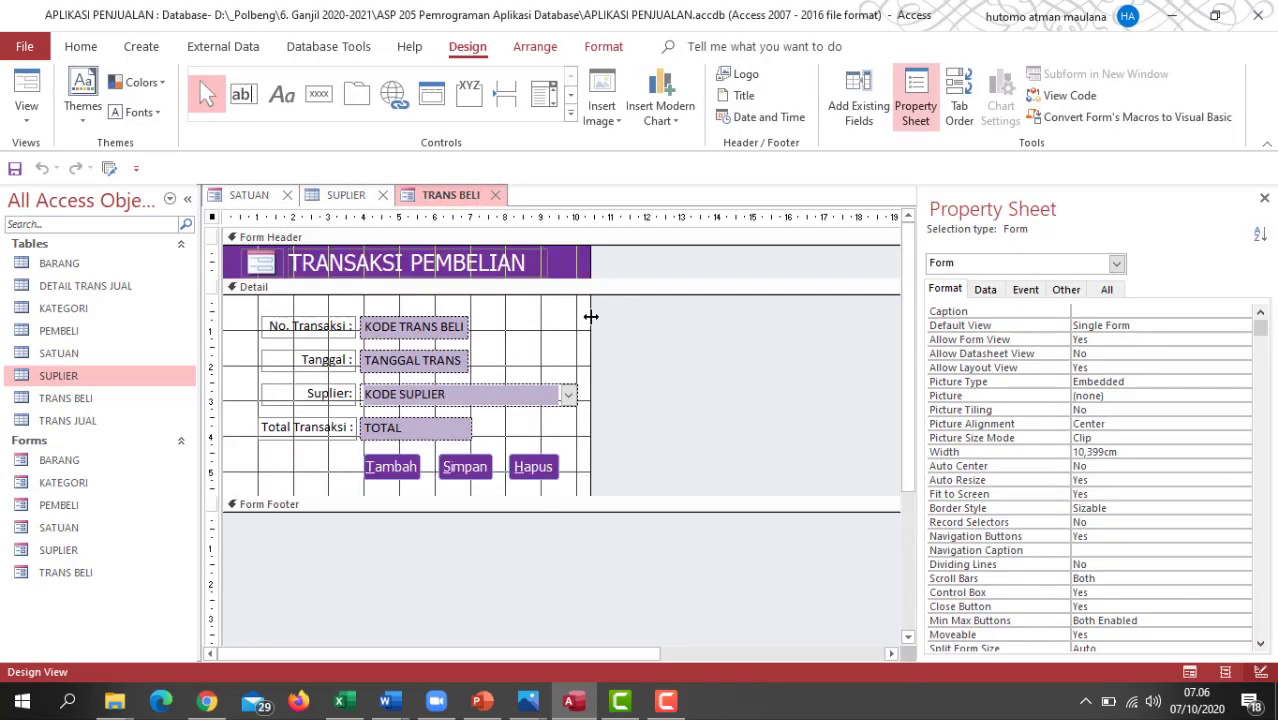
pyautogui.rightClick(414, 466)
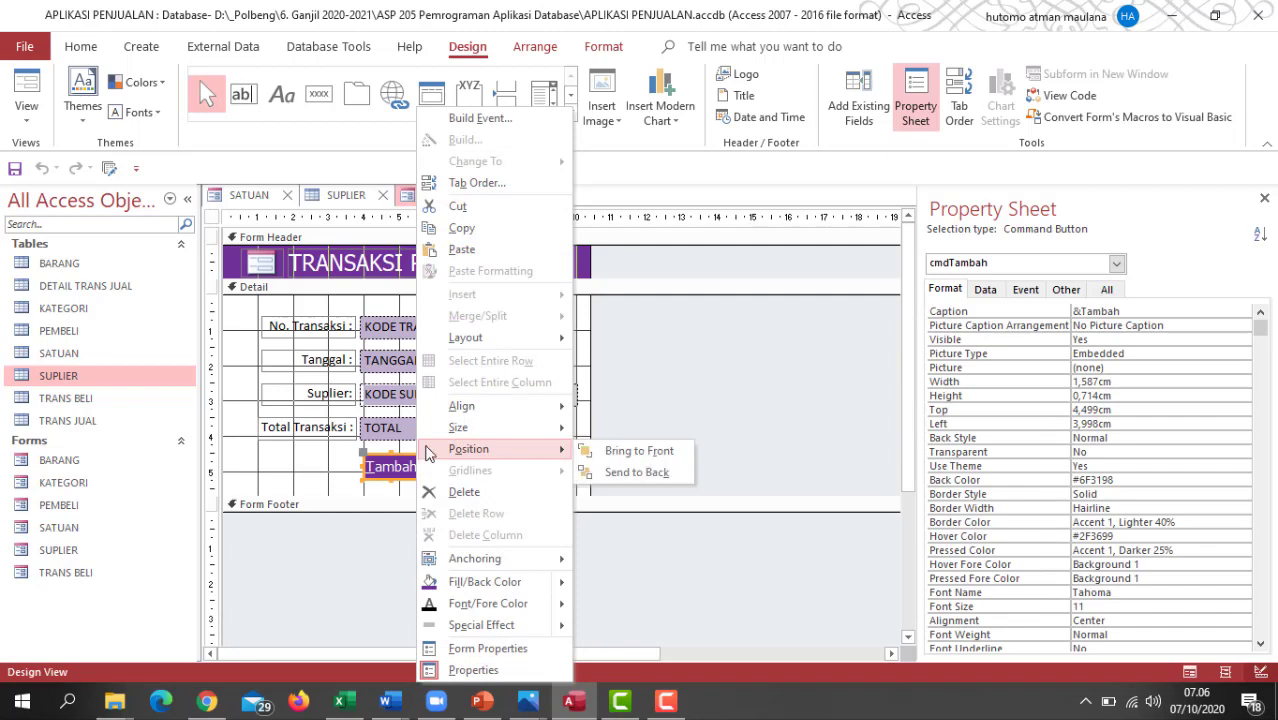
pyautogui.click(480, 118)
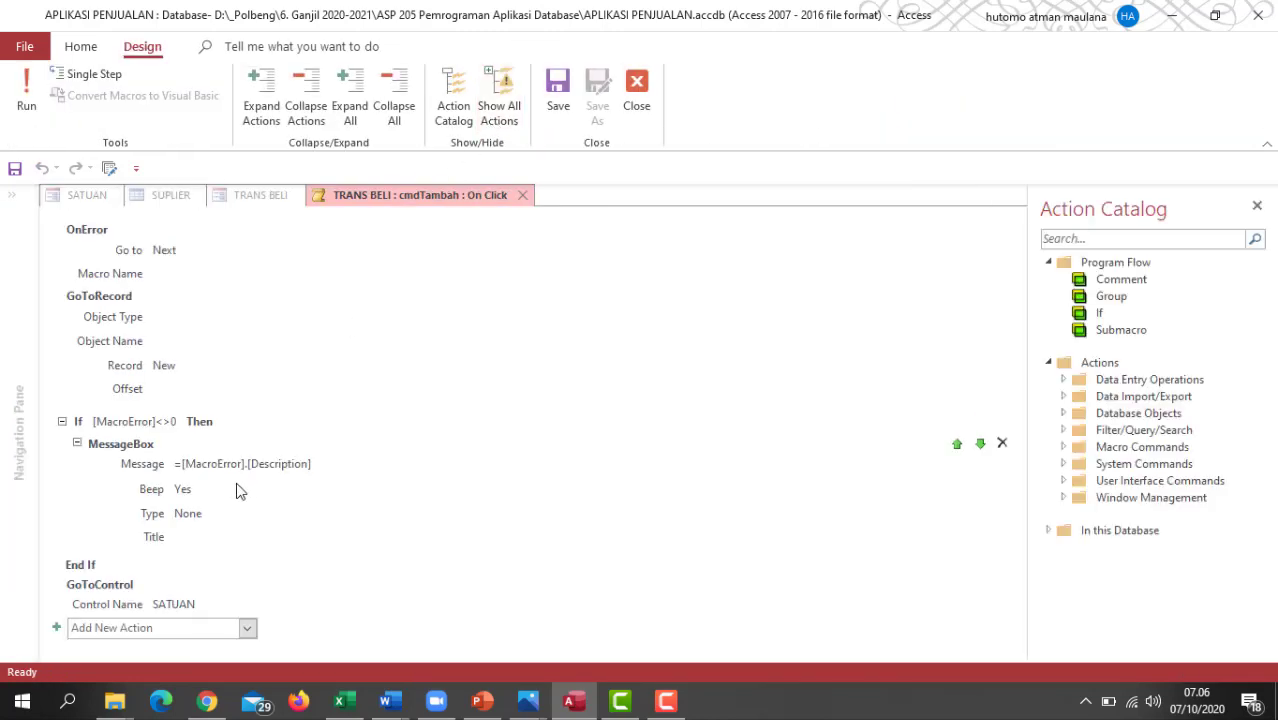
pyautogui.click(188, 608)
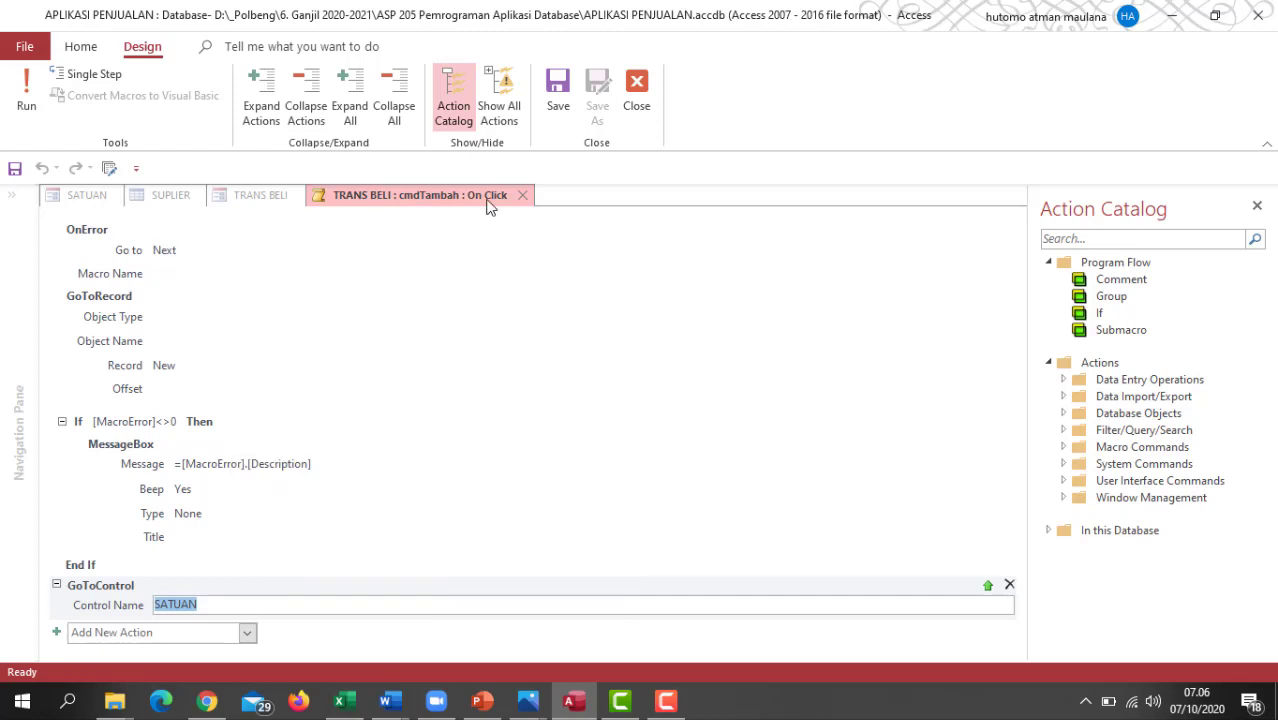
pyautogui.click(637, 95)
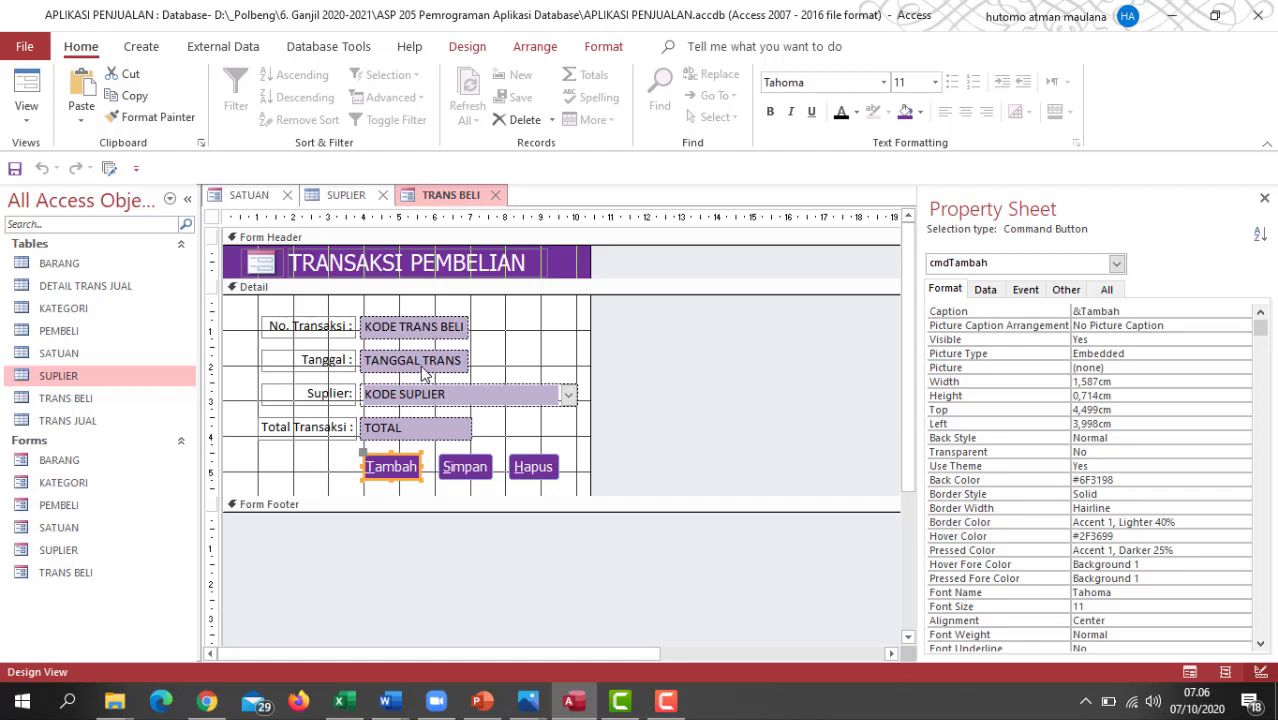
# - Rename the transaction date text box on the TRANS BELI form to TANGGAL
pyautogui.click(467, 365)
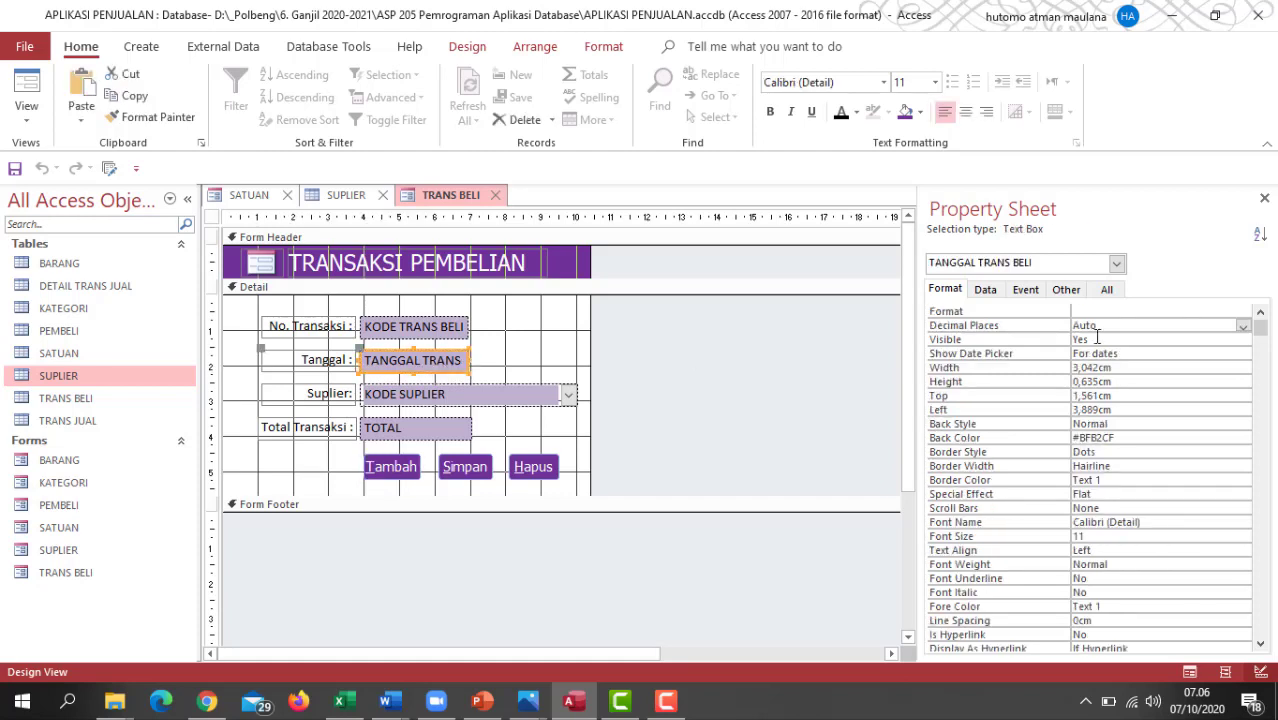
pyautogui.click(985, 292)
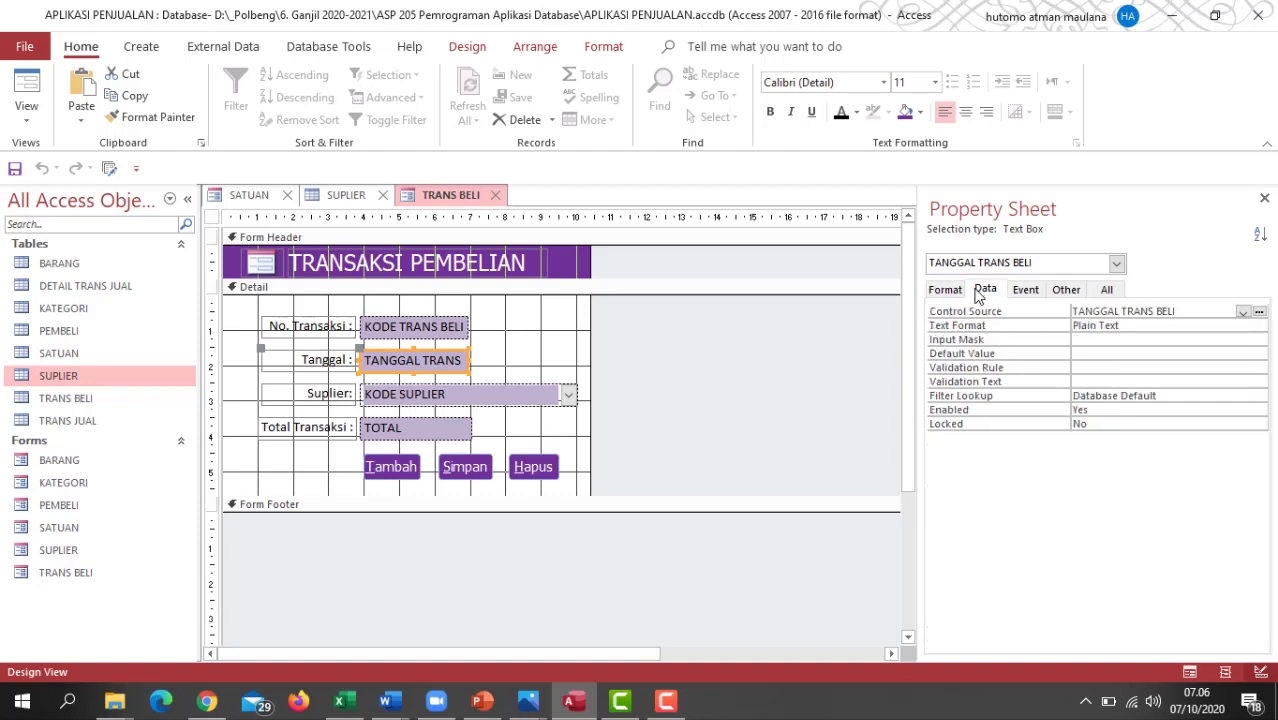
pyautogui.click(937, 298)
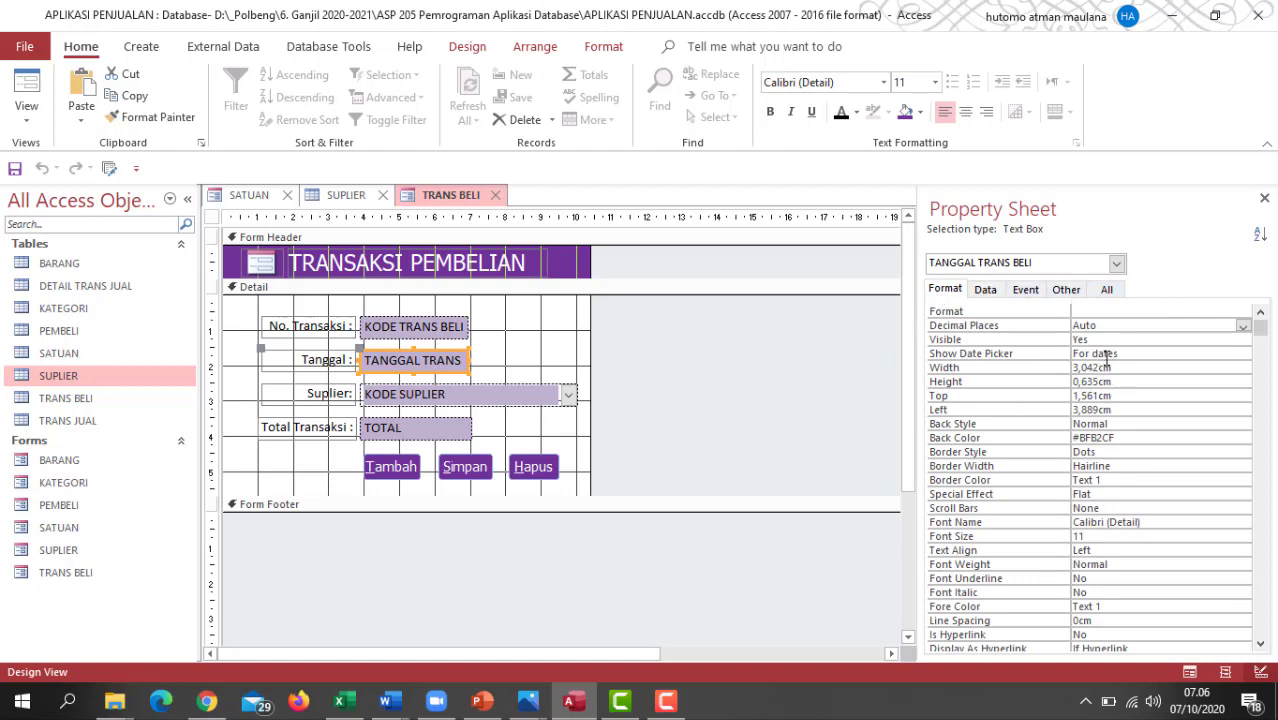
pyautogui.click(1108, 292)
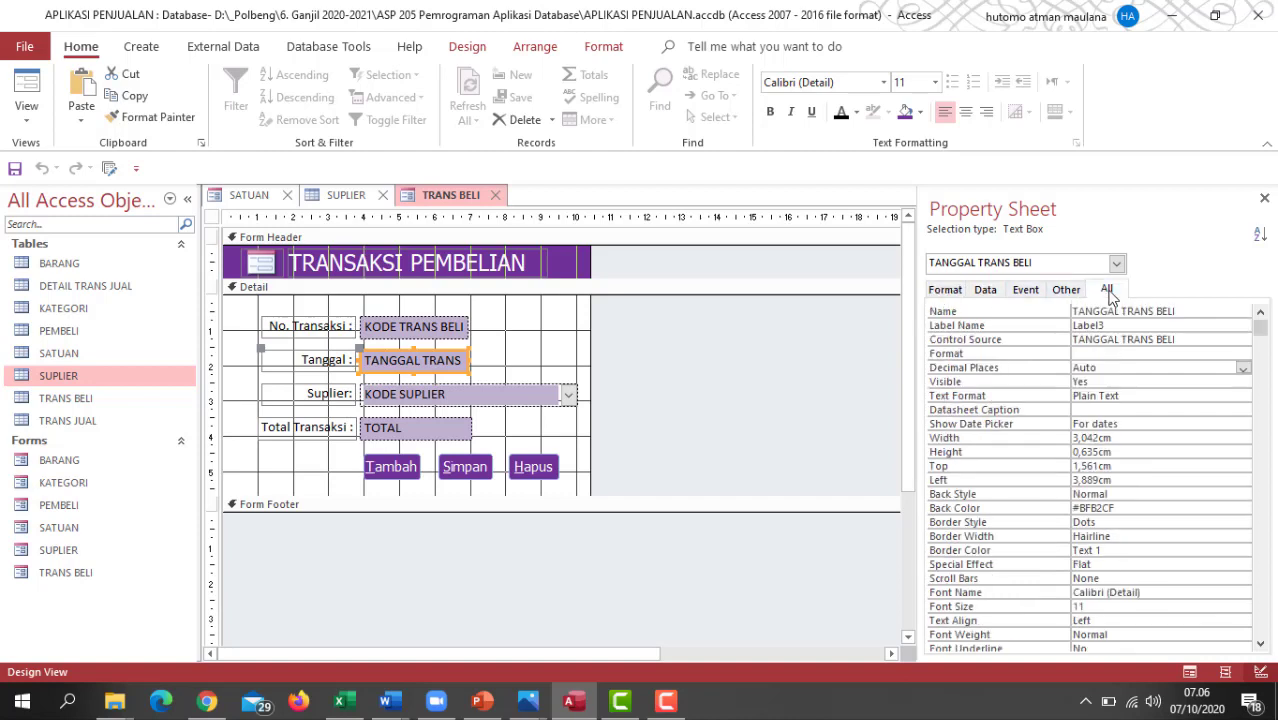
pyautogui.moveTo(1182, 310); pyautogui.dragTo(1116, 314)
pyautogui.hotkey('ctrl', 'c')
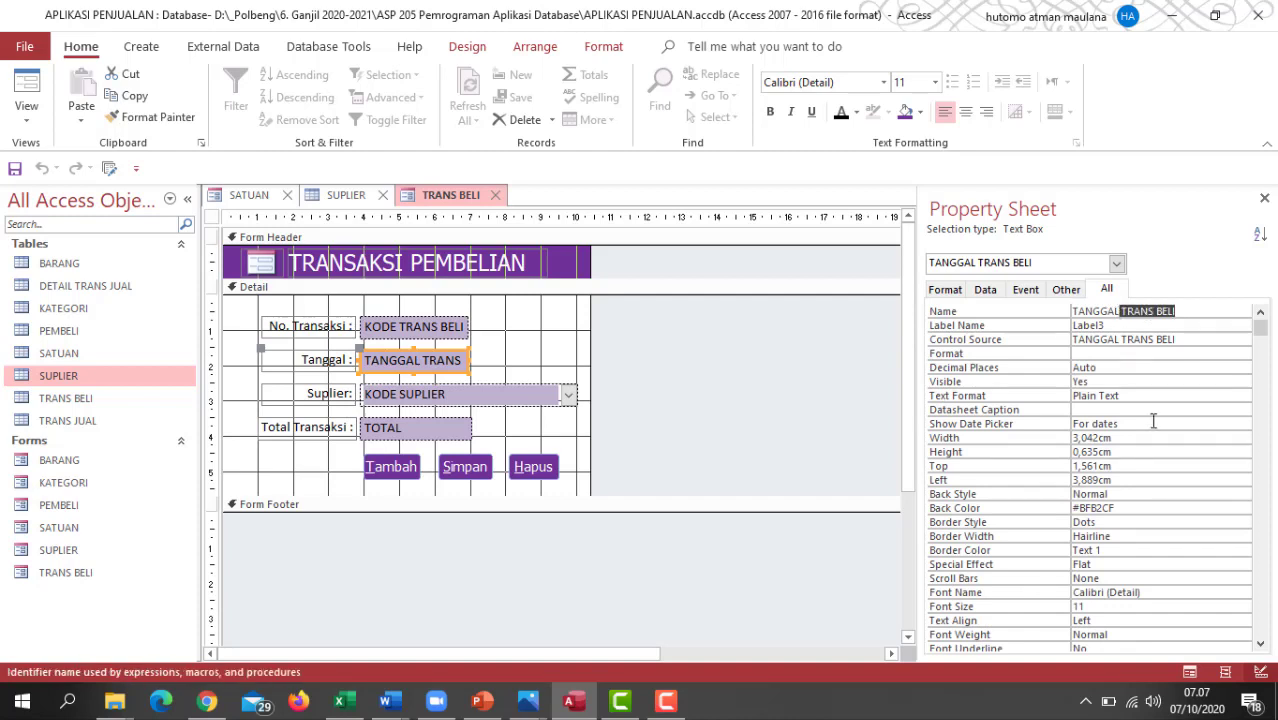
pyautogui.press('Delete')
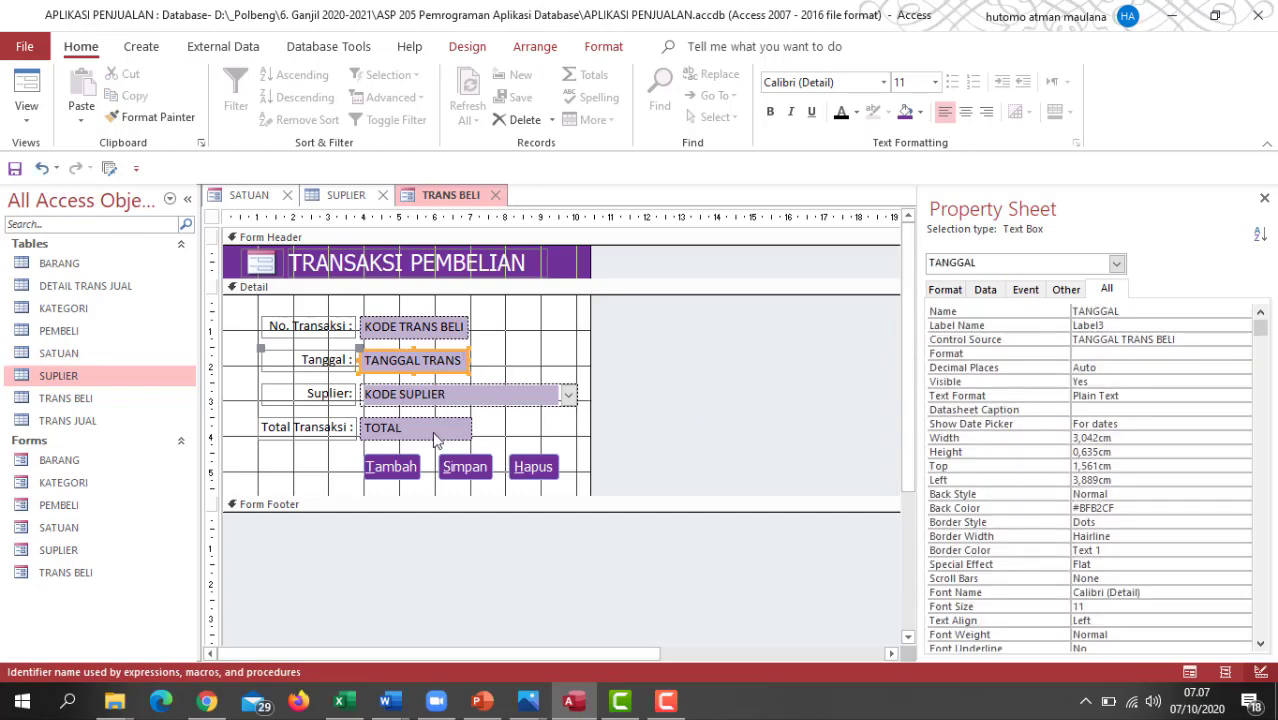
# - Set the GoToControl control name in the Tambah button's click macro to TANGGAL and close the macro
pyautogui.rightClick(408, 472)
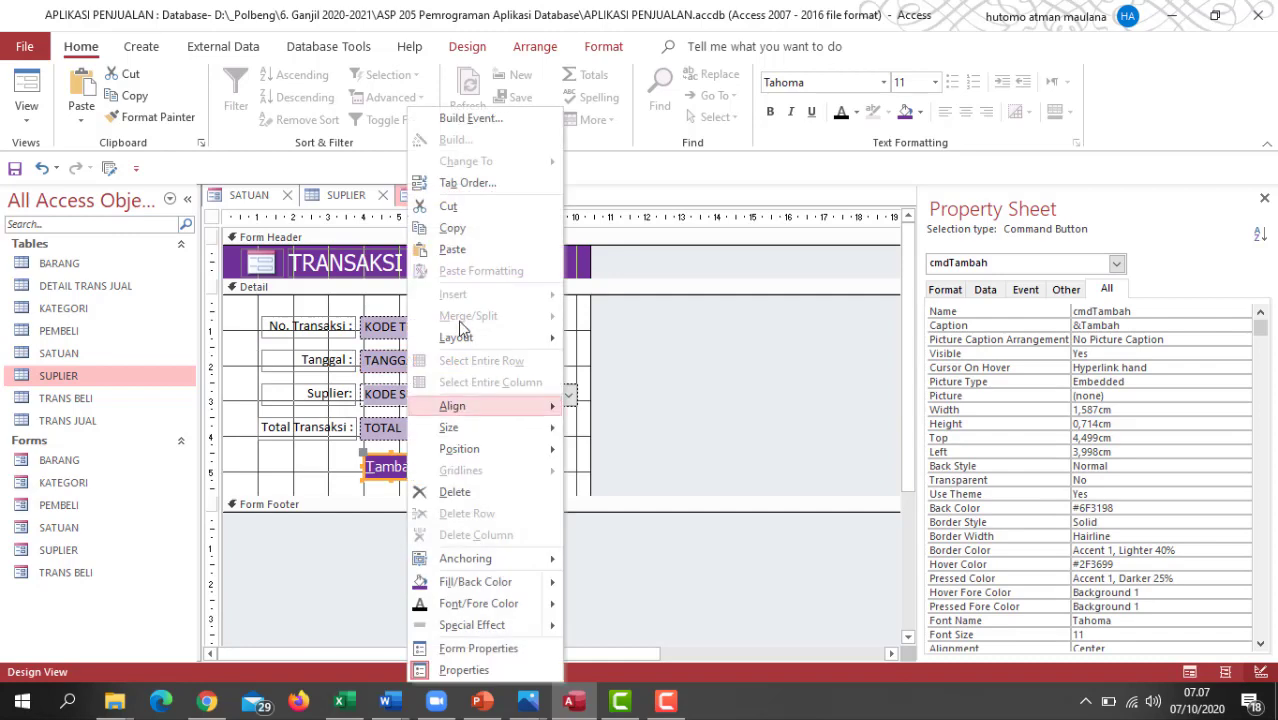
pyautogui.click(482, 119)
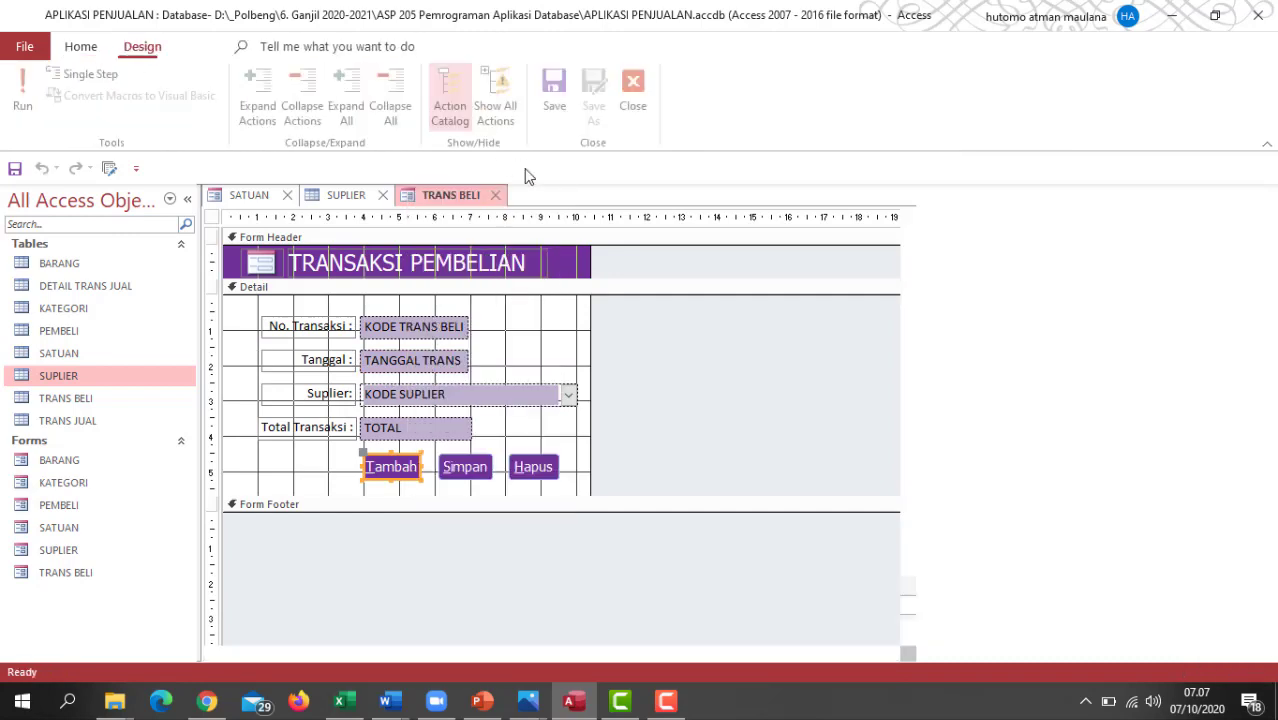
pyautogui.click(199, 605)
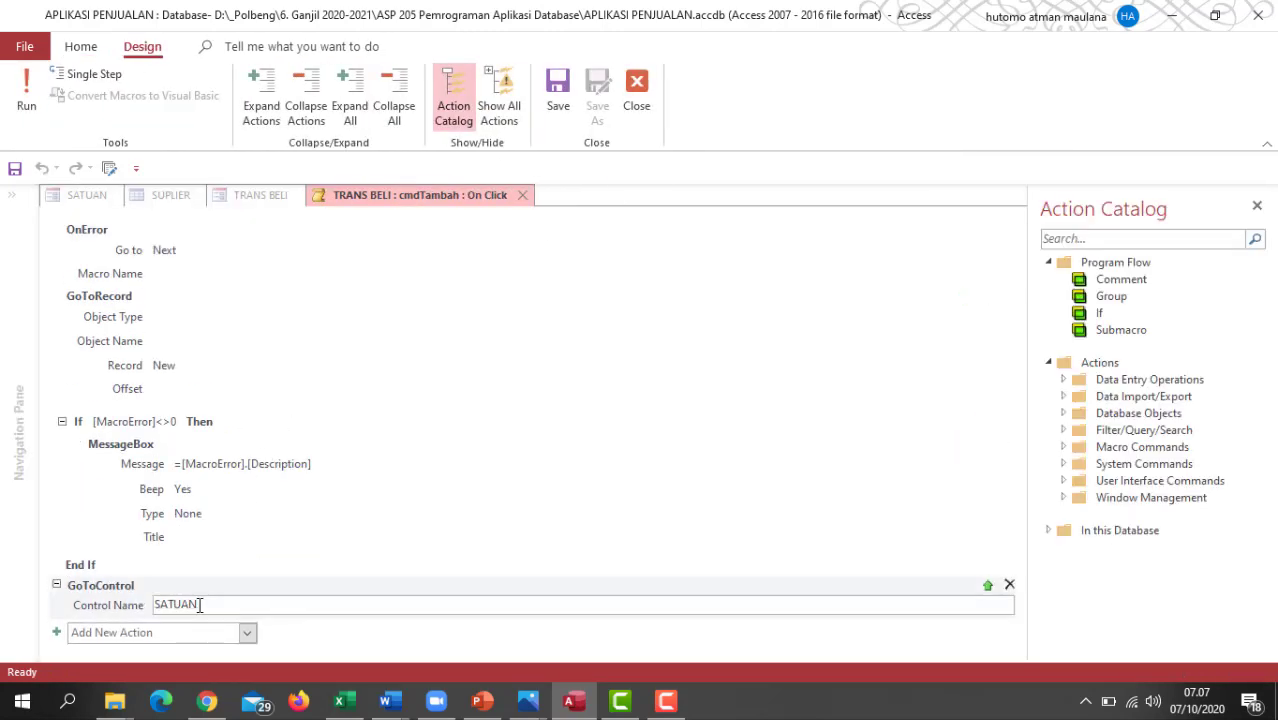
pyautogui.moveTo(212, 605); pyautogui.dragTo(133, 593)
pyautogui.write('TANGG')
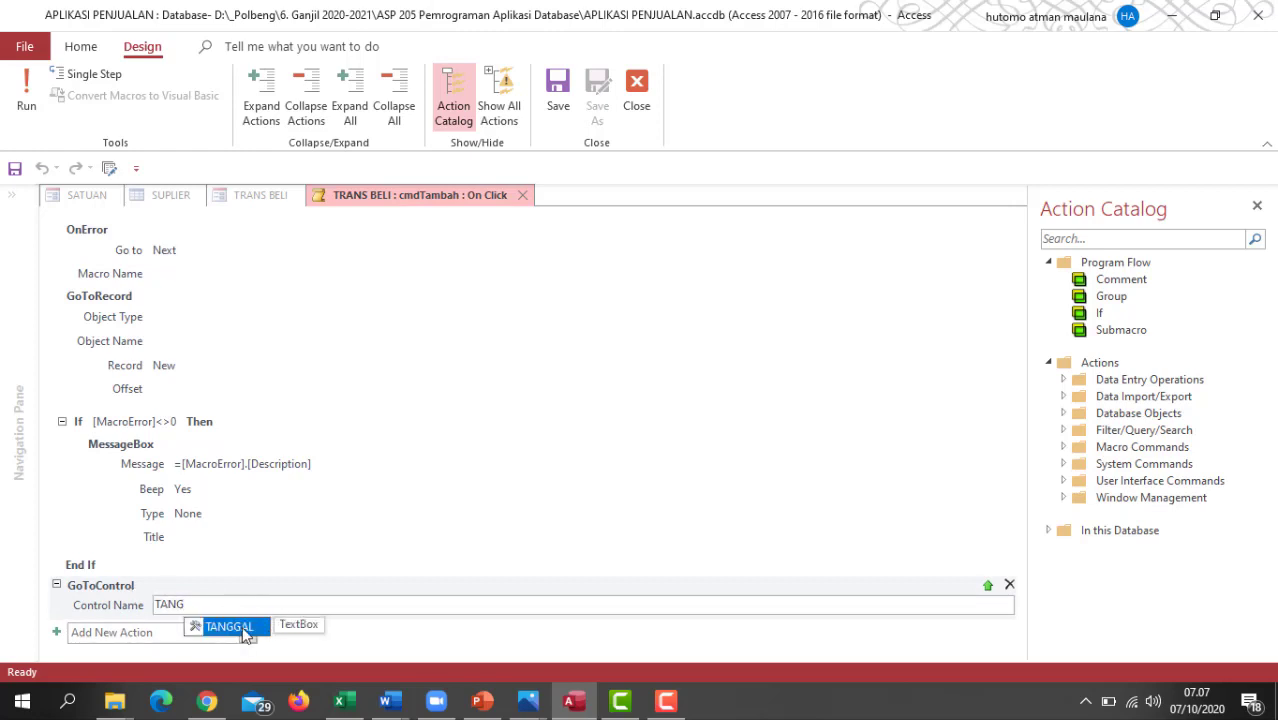
pyautogui.click(245, 627)
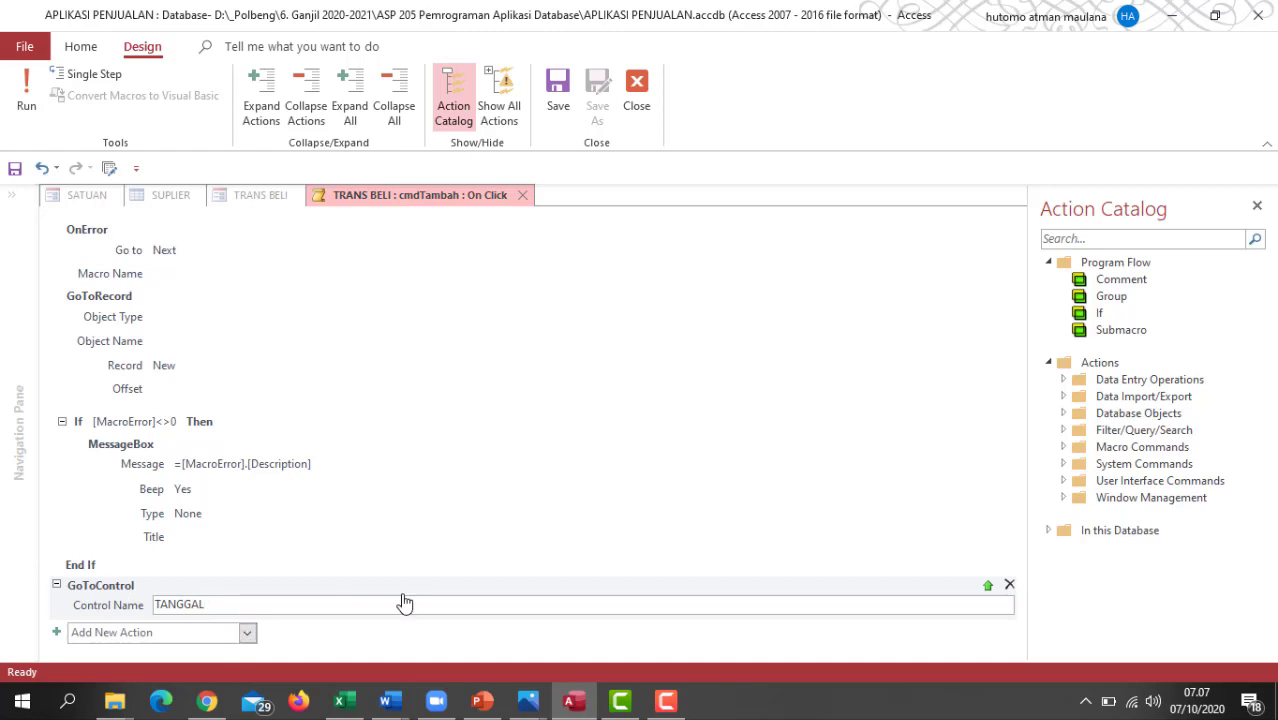
pyautogui.click(636, 90)
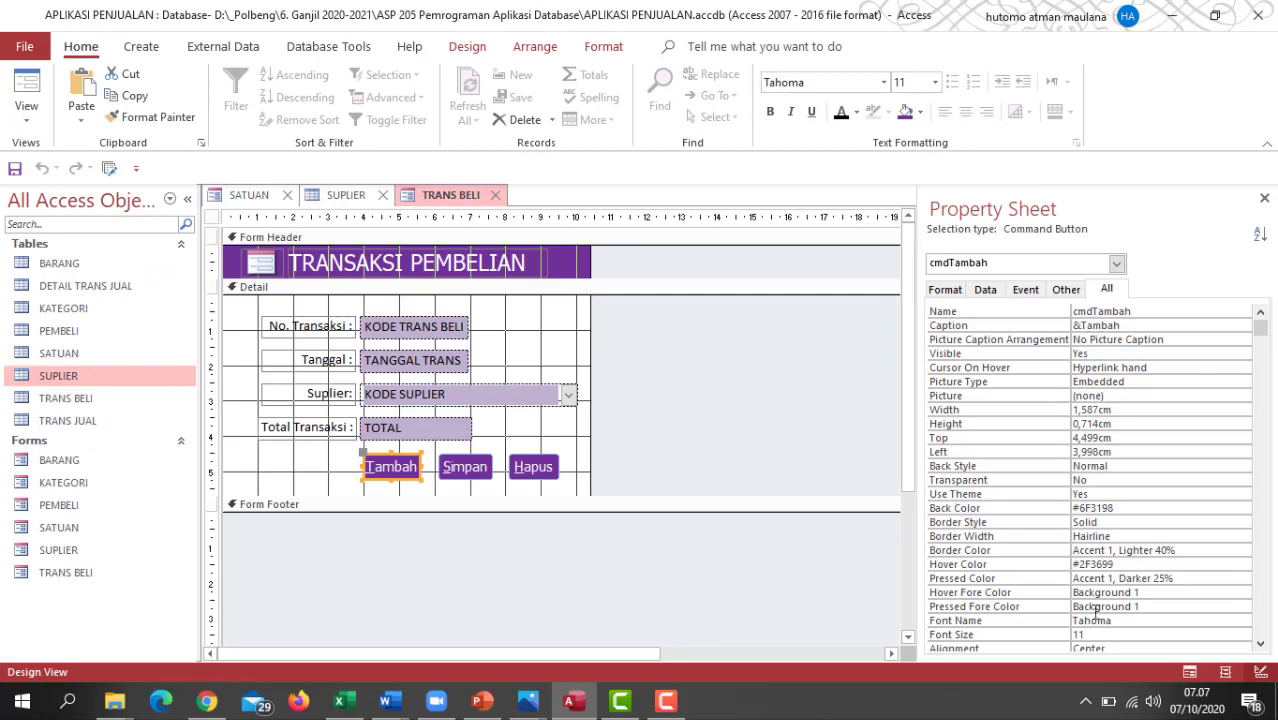
# - Show TRANS BELI in Form View, move its window higher, check the supplier list, and close the form with its design changes saved
pyautogui.click(1189, 671)
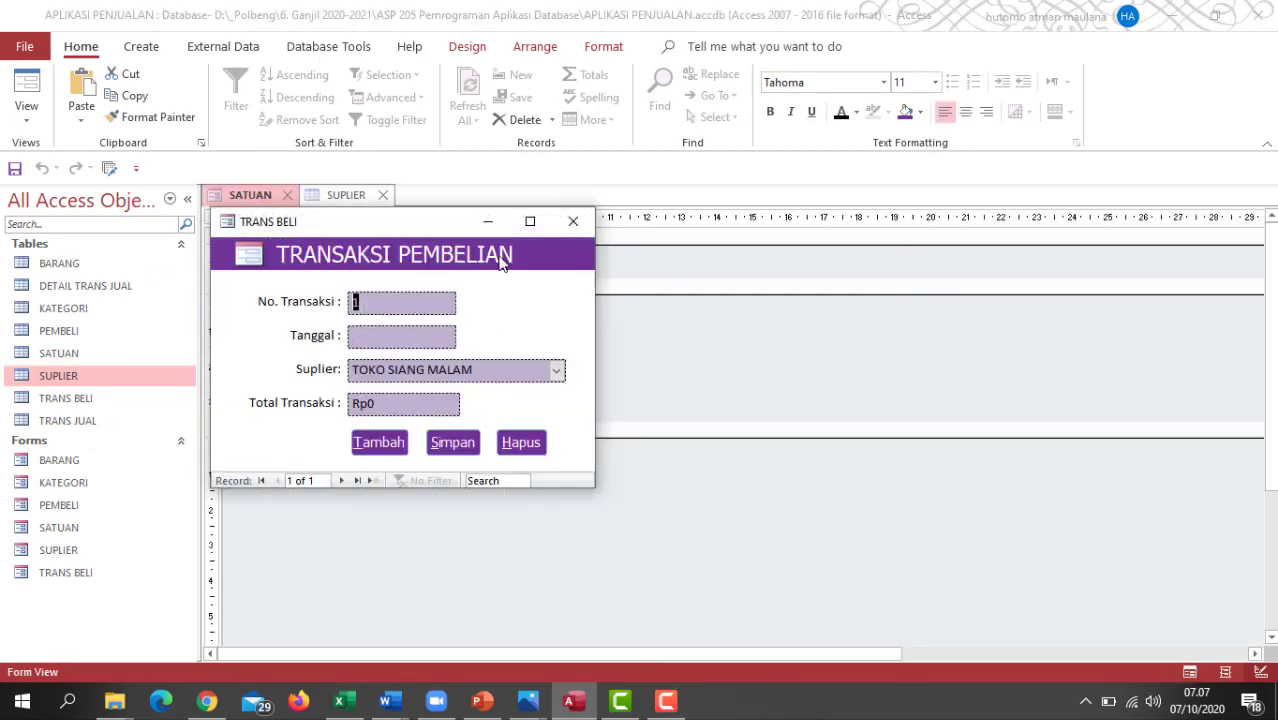
pyautogui.moveTo(442, 222); pyautogui.dragTo(494, 153)
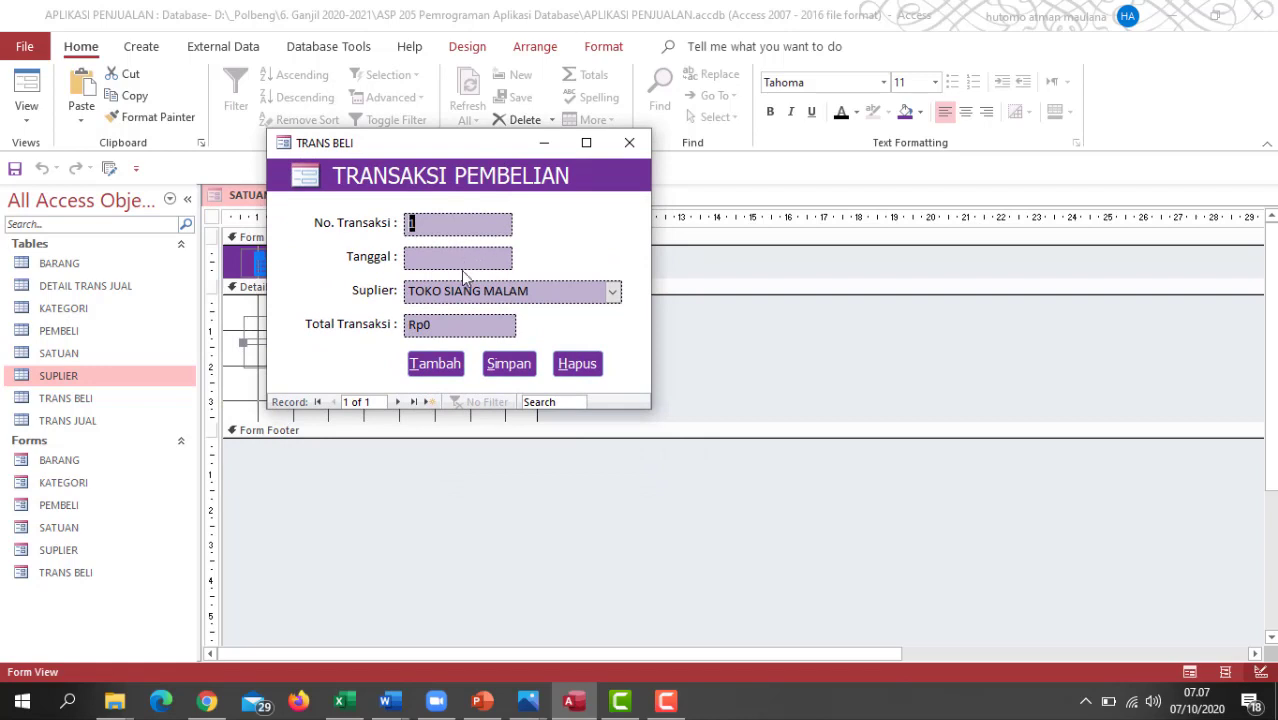
pyautogui.click(609, 291)
pyautogui.click(611, 294)
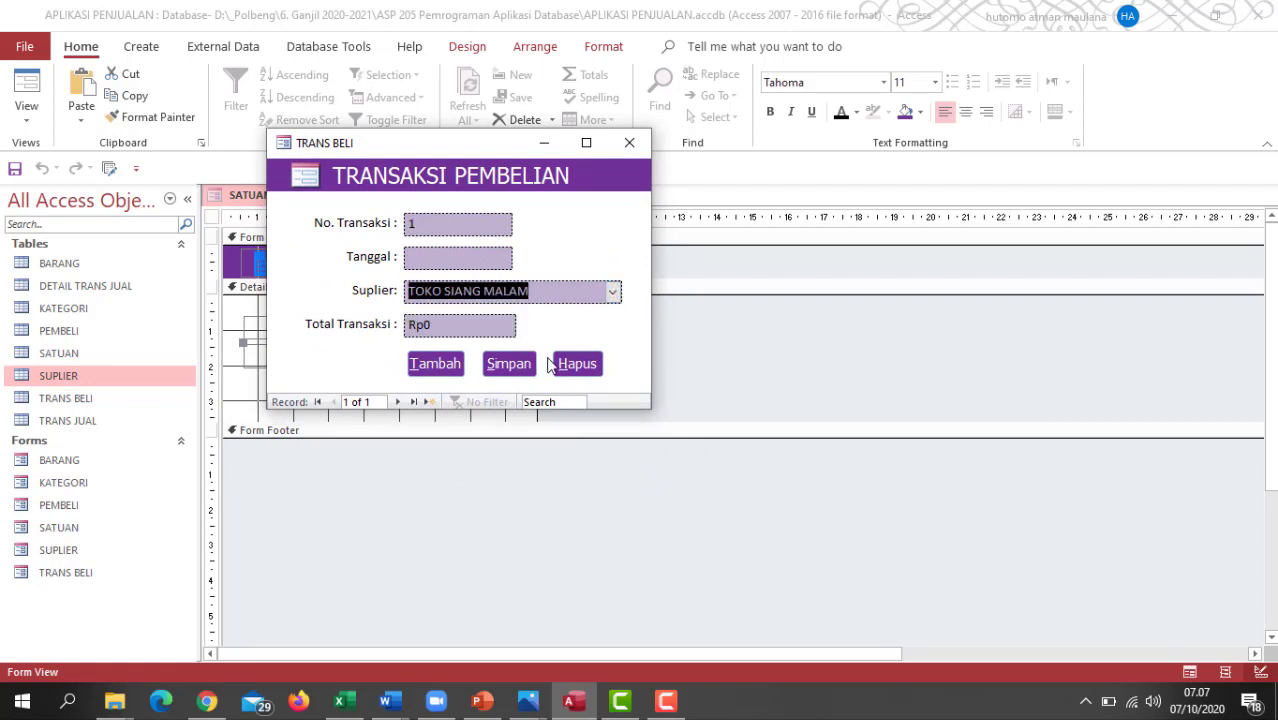
pyautogui.click(629, 145)
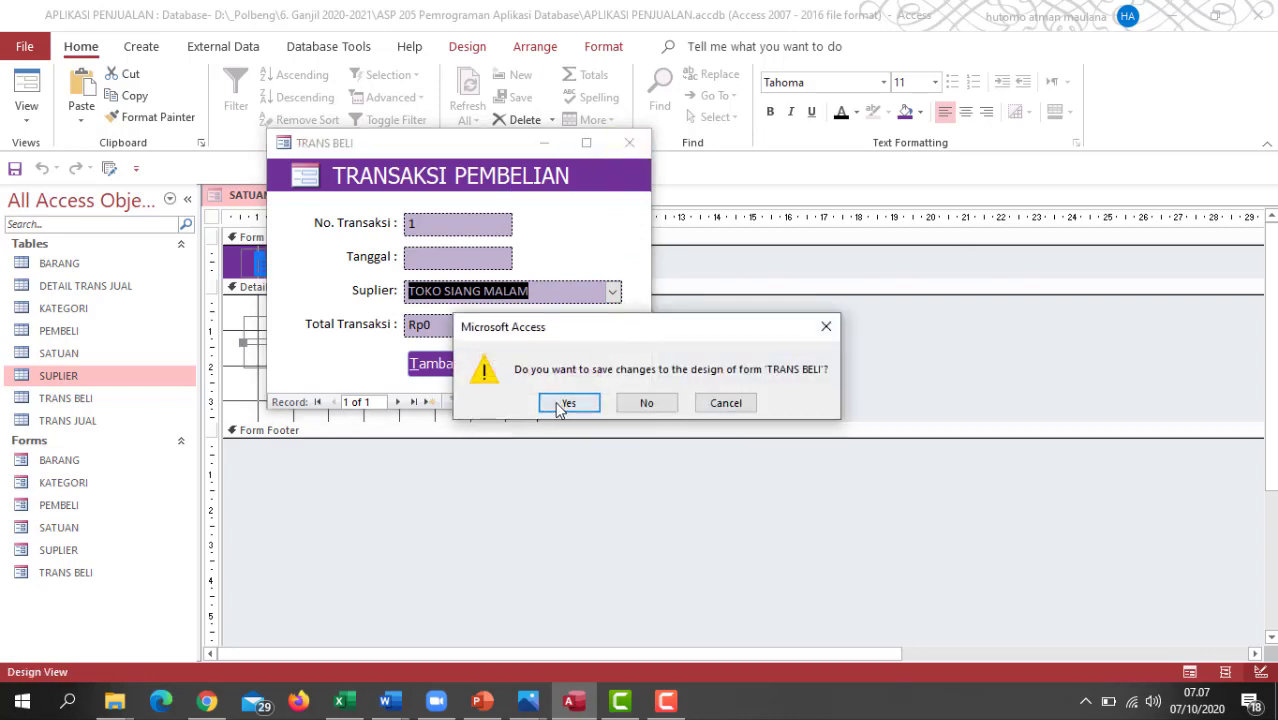
pyautogui.click(562, 405)
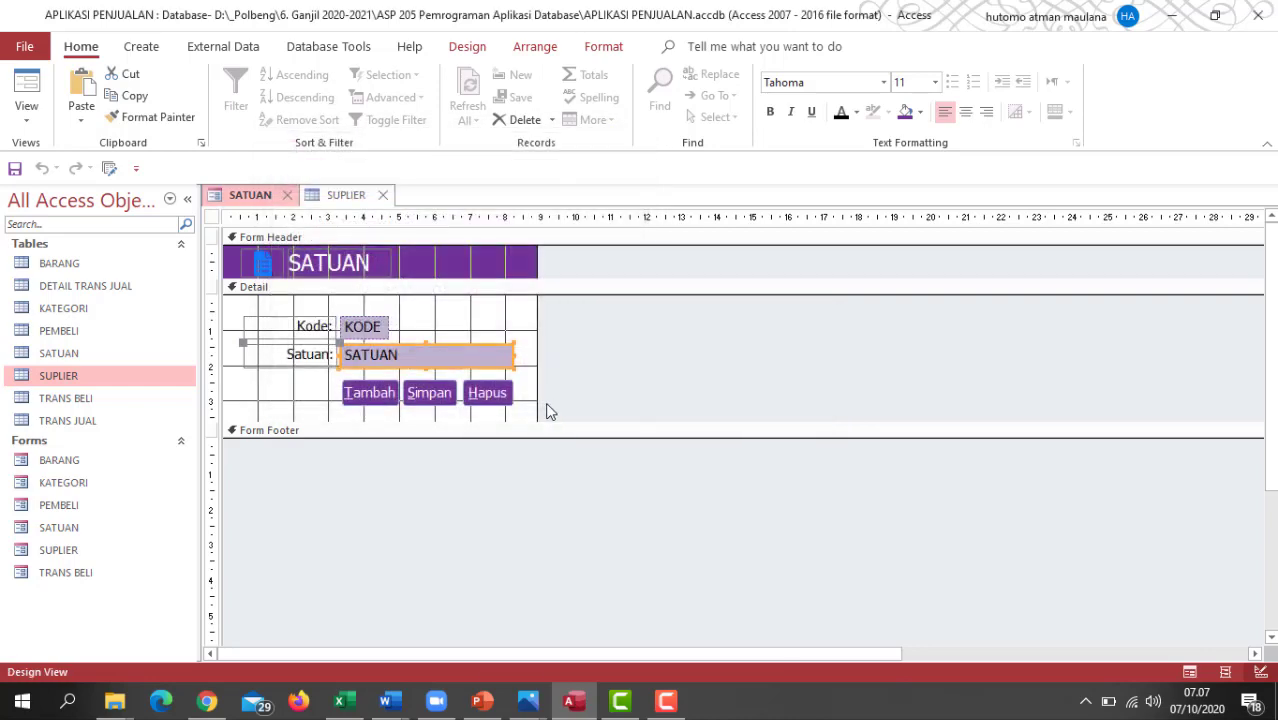
# - Open the SUPLIER form, start a new record and enter TOKO HARIAN as the supplier name
pyautogui.click(336, 199)
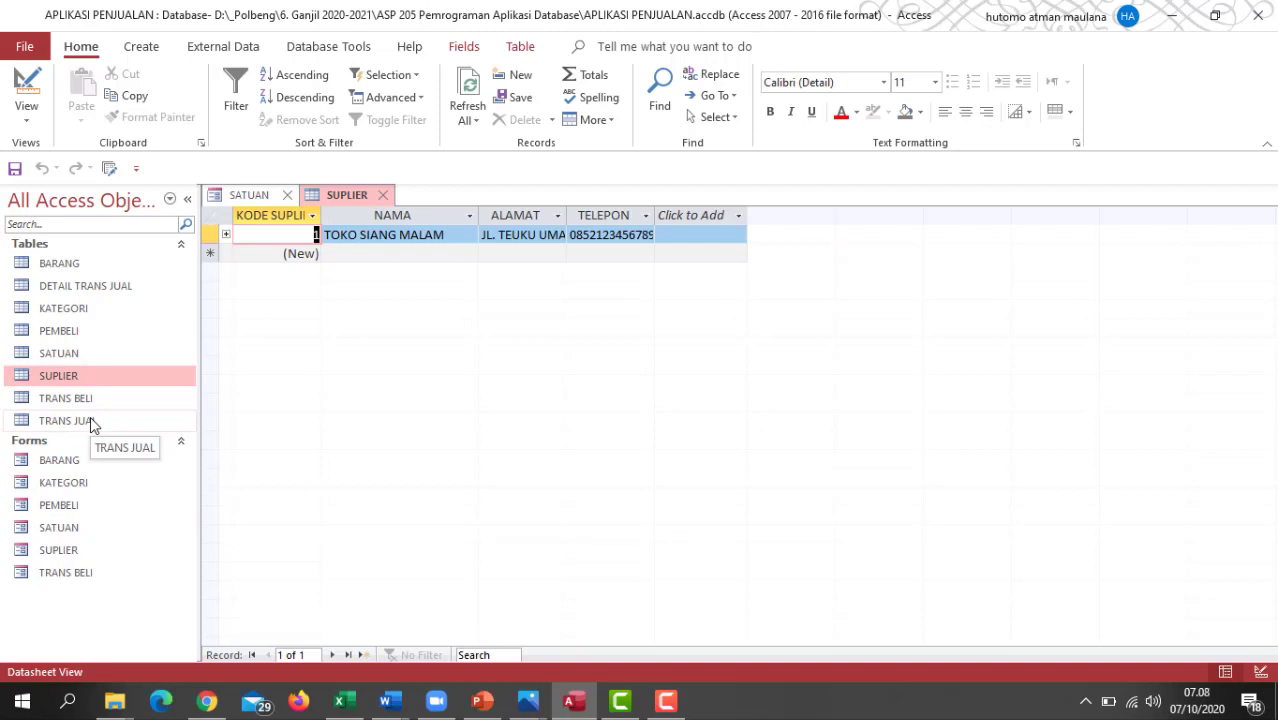
pyautogui.doubleClick(70, 553)
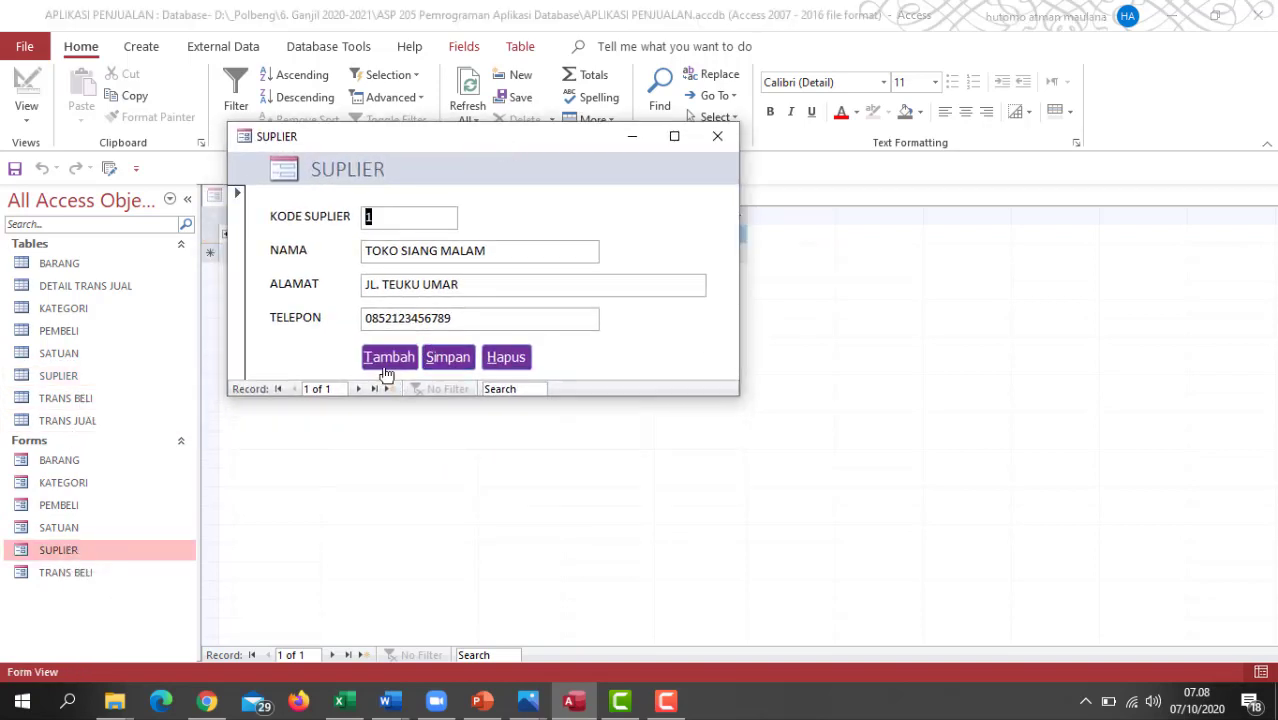
pyautogui.click(385, 362)
pyautogui.click(374, 254)
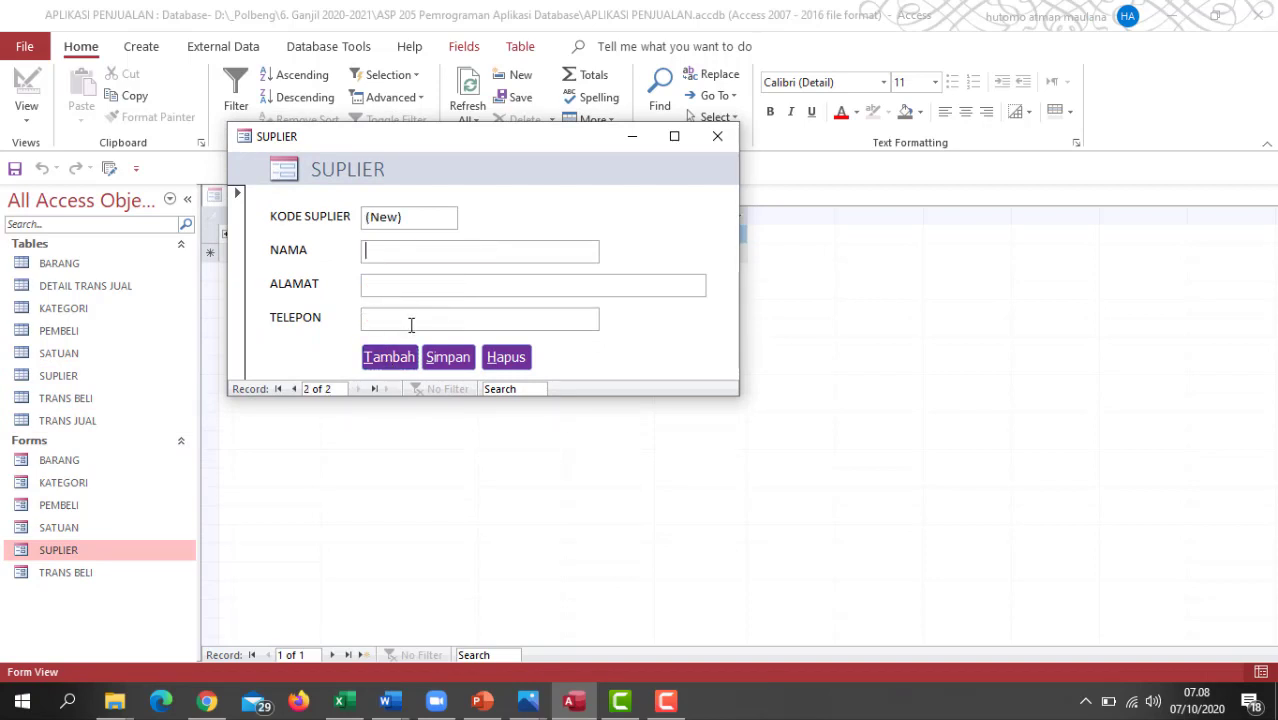
pyautogui.write('T')
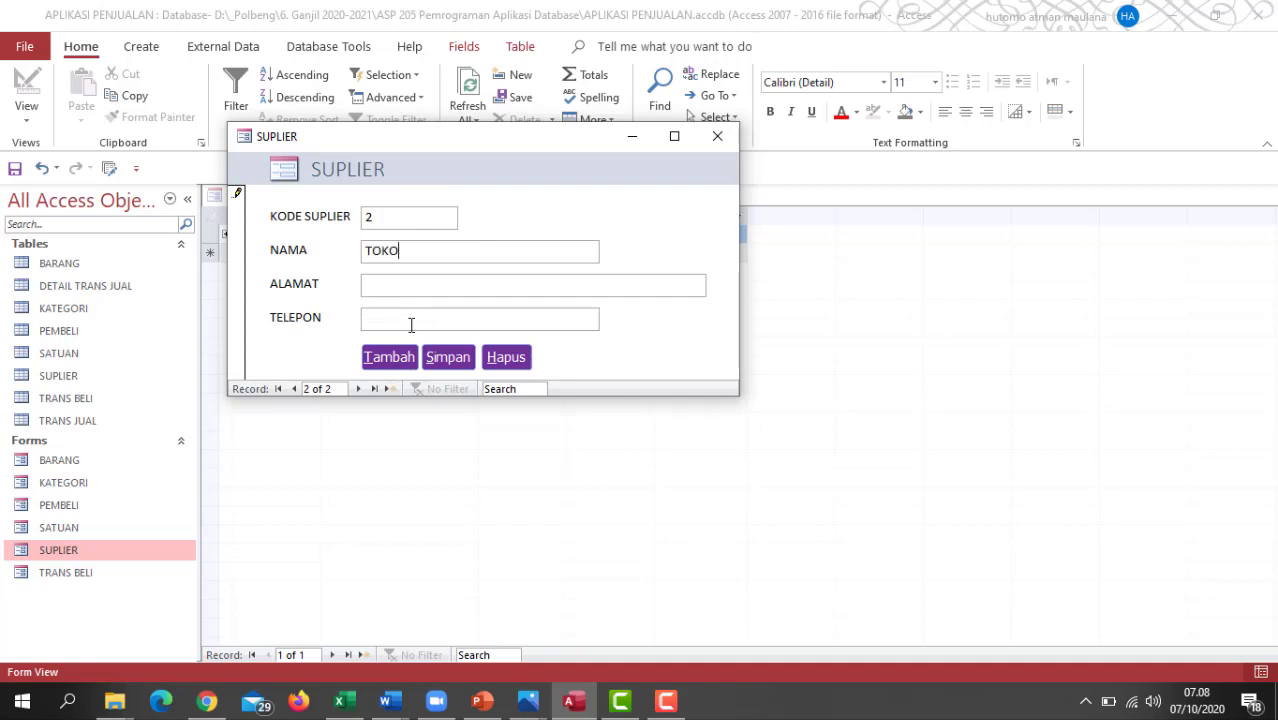
pyautogui.write('OKO HARIAN')
# - Fill in the new supplier's address and phone number, save the record and close the SUPLIER form
pyautogui.click(393, 281)
pyautogui.write('JL. ANTARA')
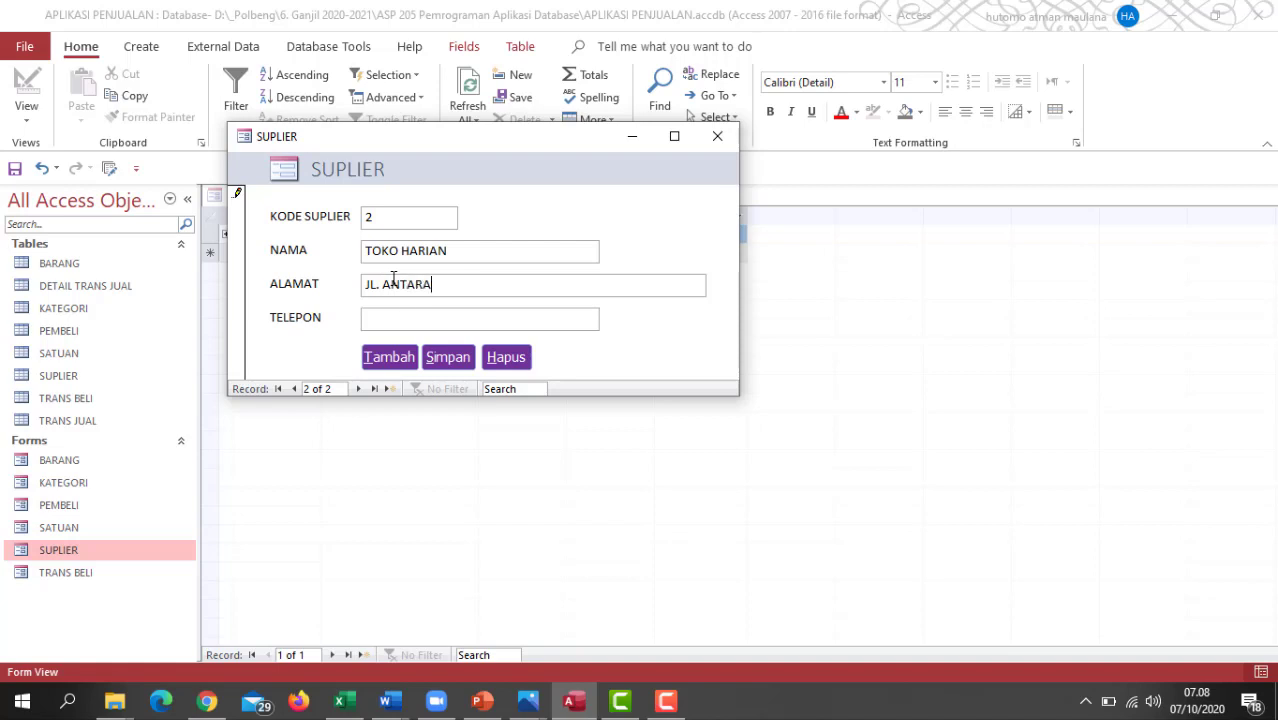
pyautogui.click(394, 328)
pyautogui.write('123456678')
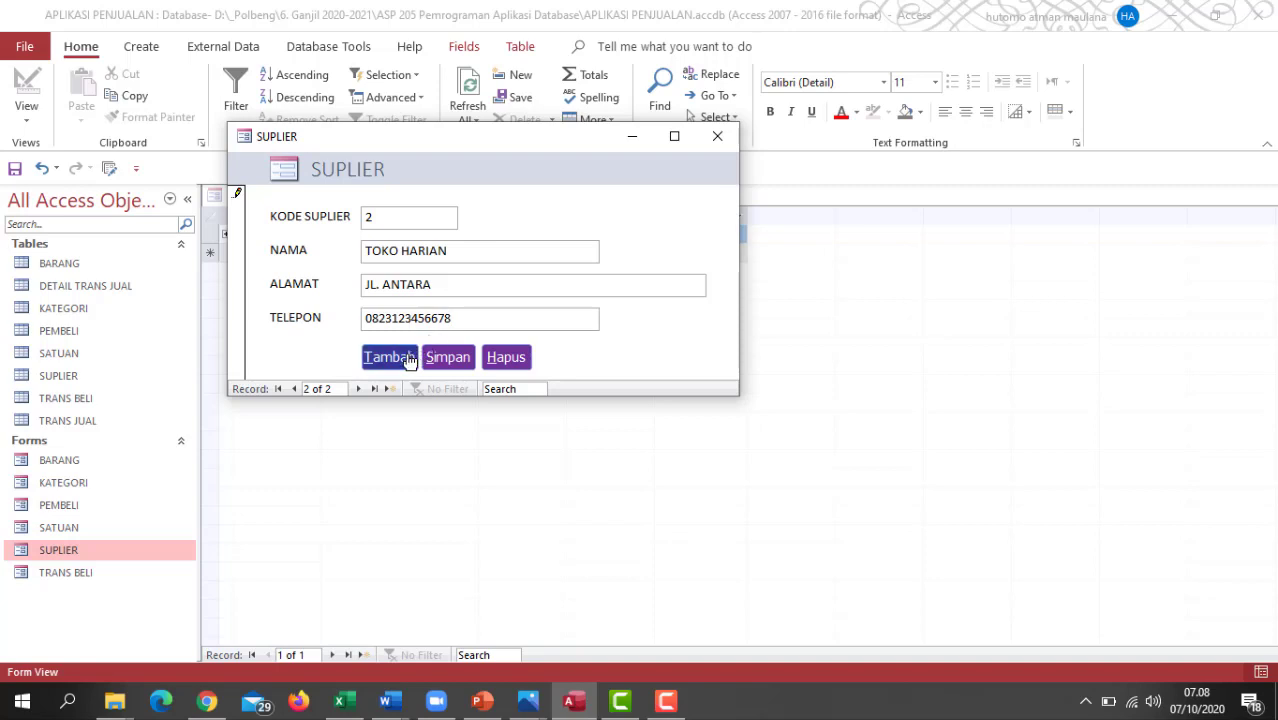
pyautogui.click(436, 362)
pyautogui.click(717, 136)
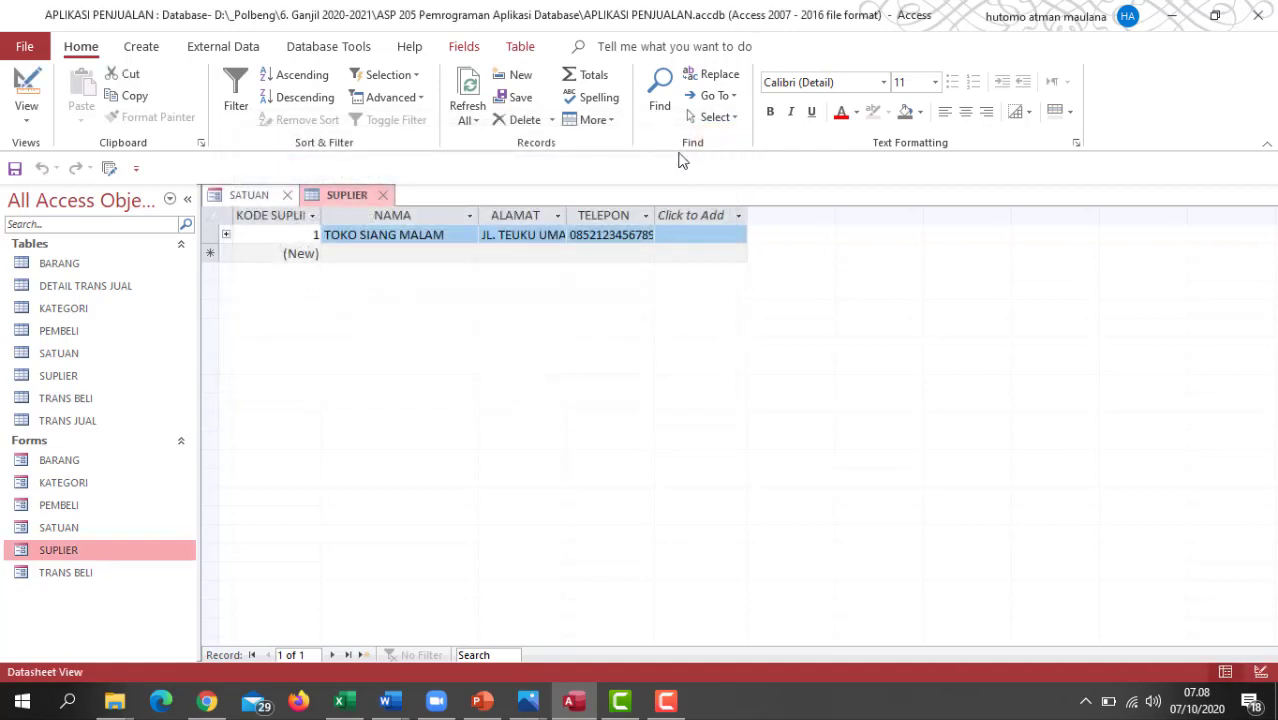
pyautogui.rightClick(338, 334)
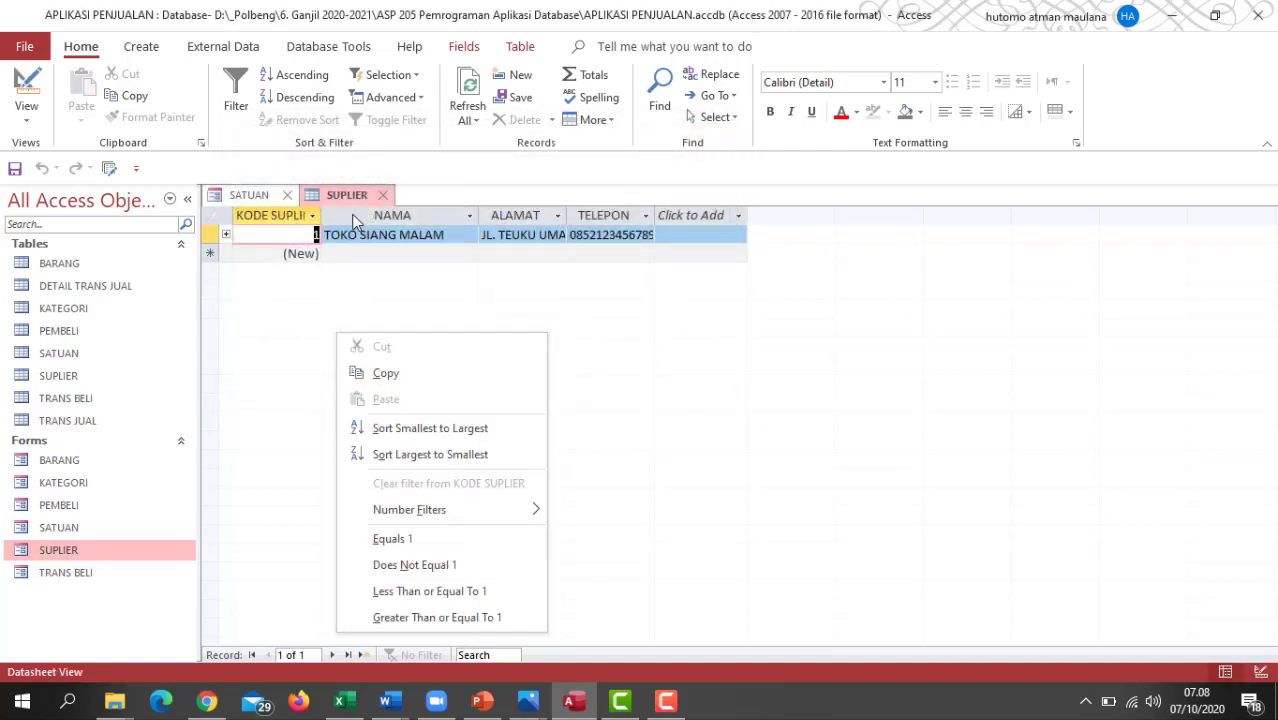
pyautogui.click(384, 200)
pyautogui.click(384, 200)
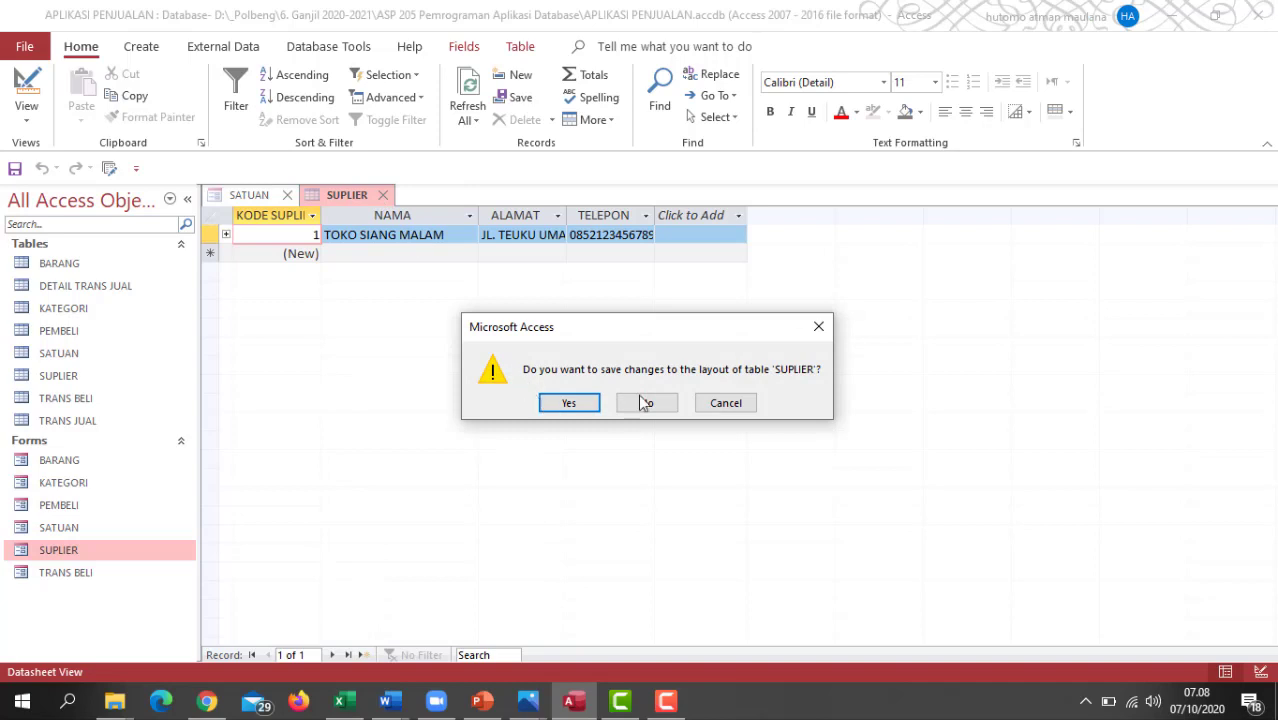
pyautogui.click(730, 403)
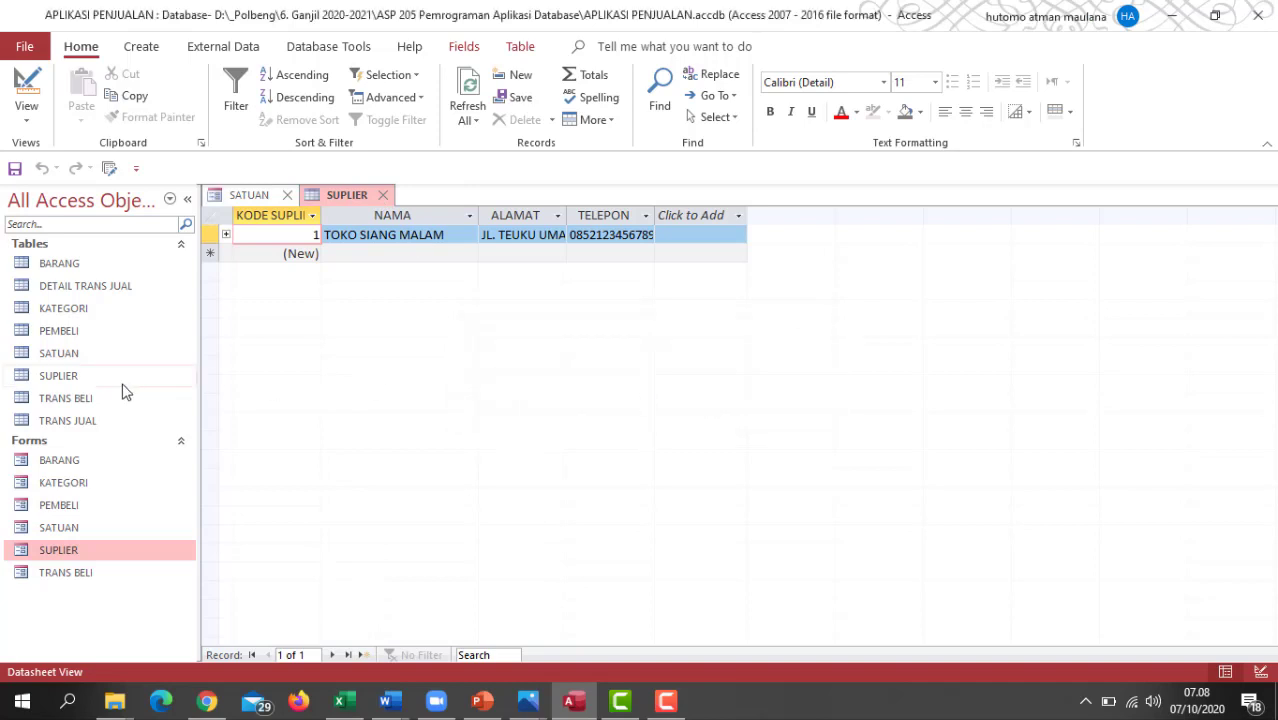
# - Close the SUPLIER table and save its layout changes
pyautogui.click(61, 383)
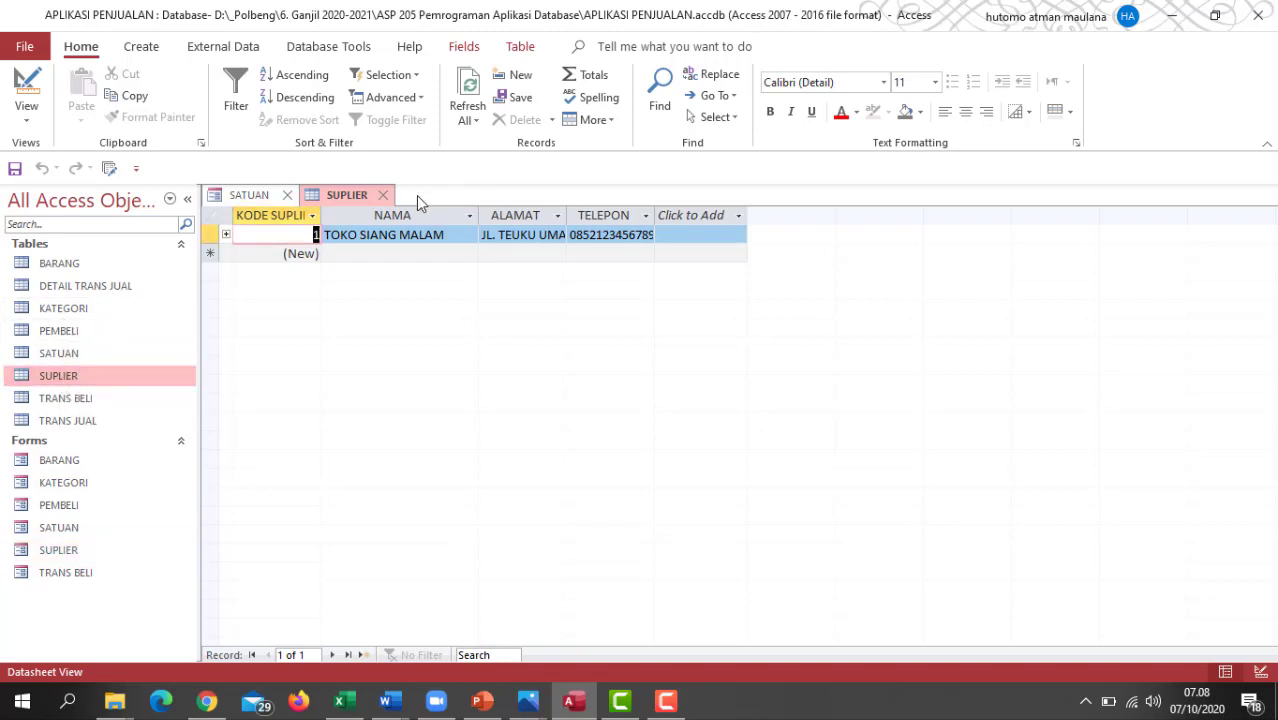
pyautogui.click(383, 195)
pyautogui.click(566, 402)
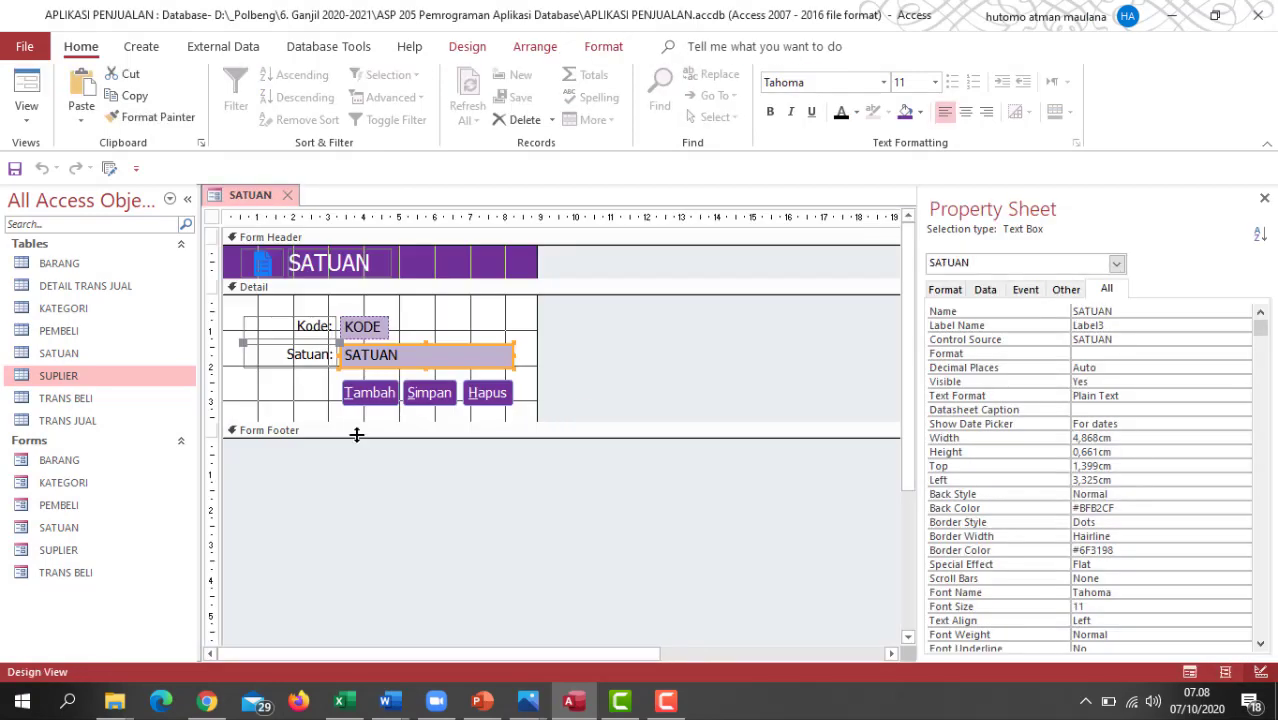
# - Check the TOKO HARIAN record in both the SUPLIER form and the SUPLIER table, closing each one
pyautogui.doubleClick(80, 553)
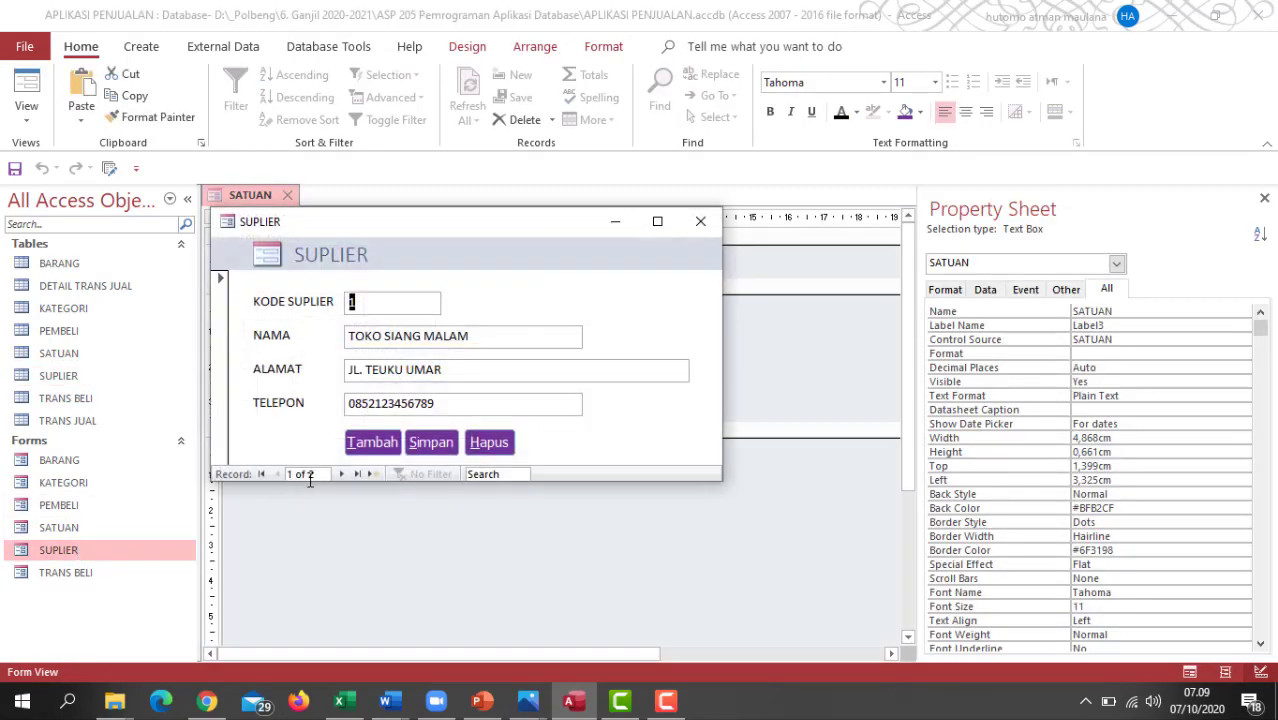
pyautogui.click(342, 472)
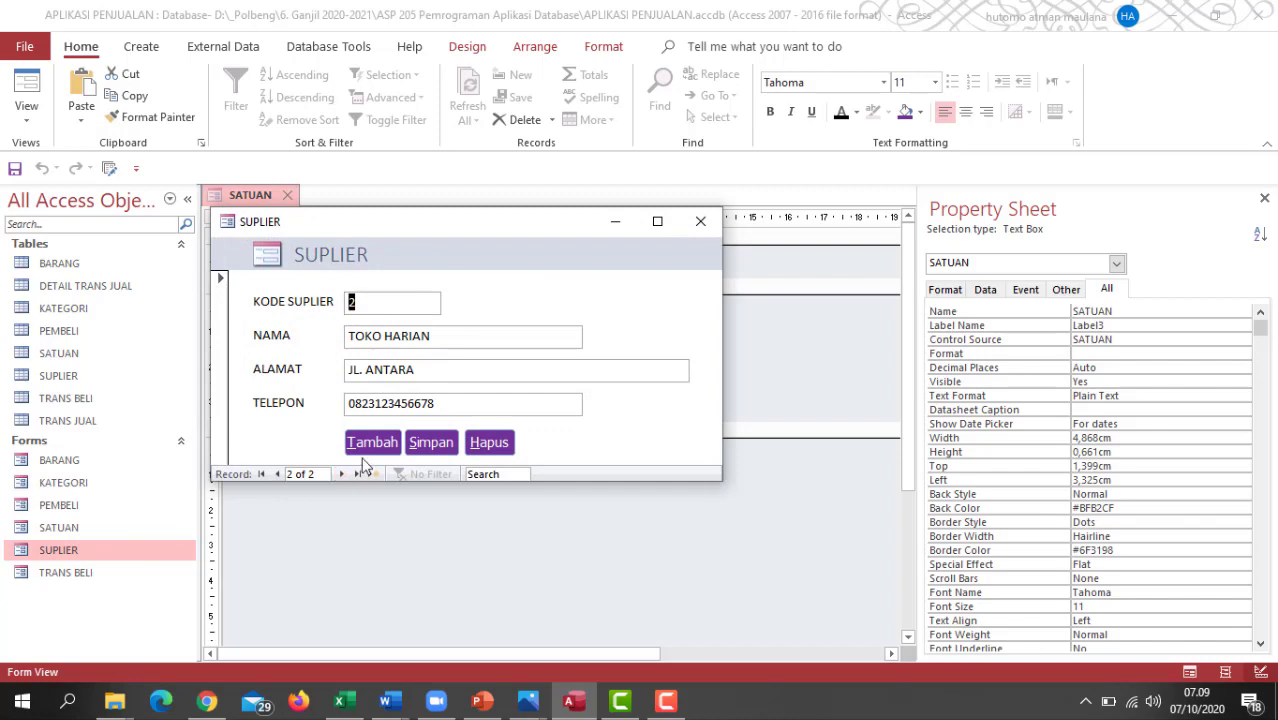
pyautogui.click(425, 452)
pyautogui.click(700, 221)
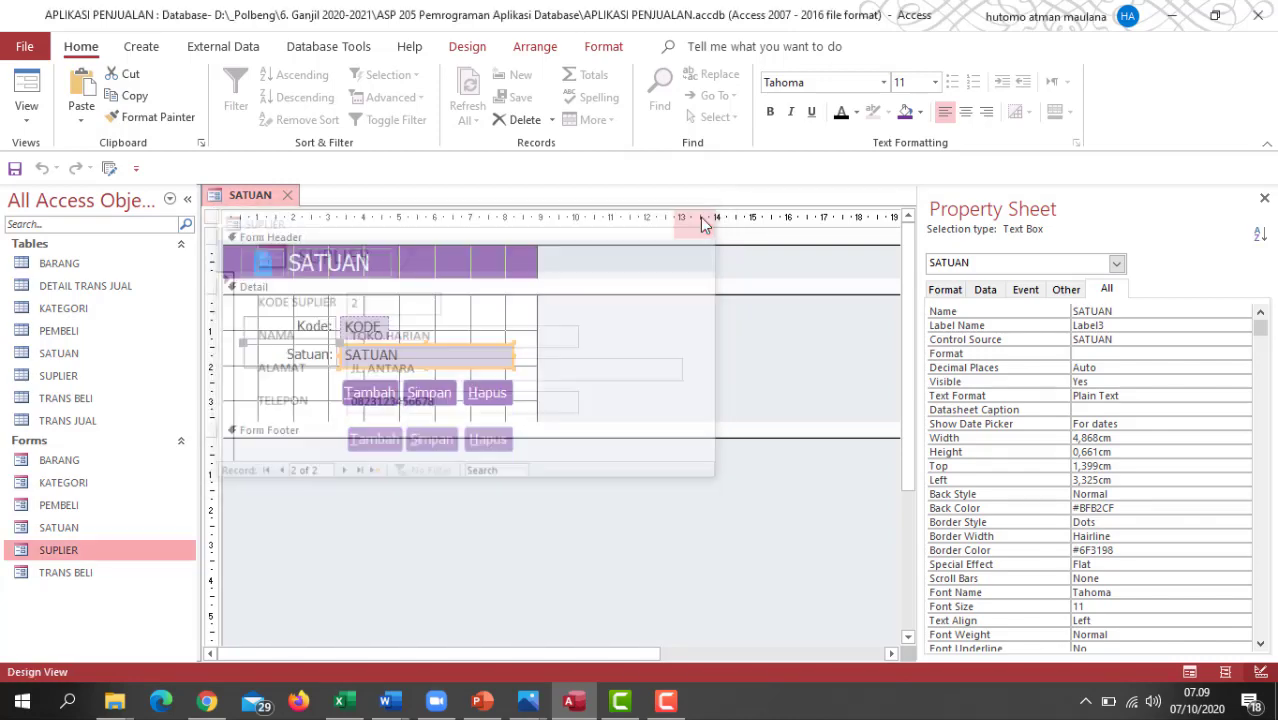
pyautogui.doubleClick(62, 375)
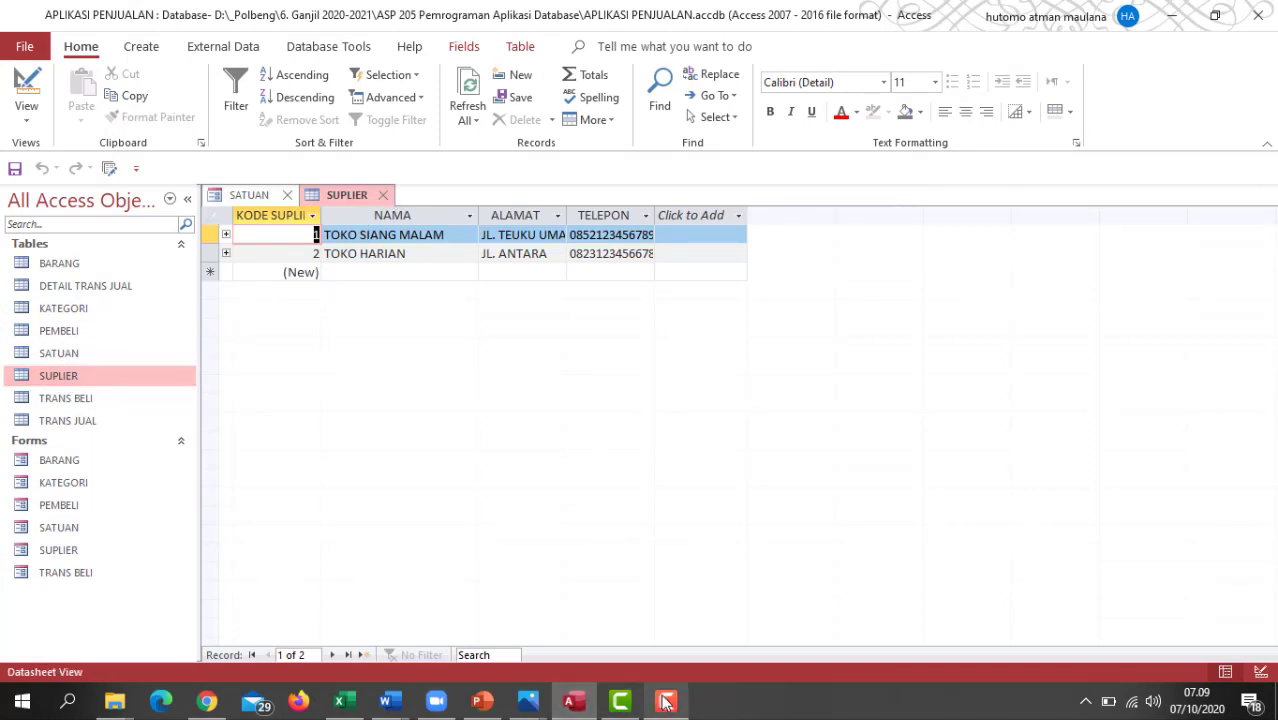
pyautogui.click(388, 194)
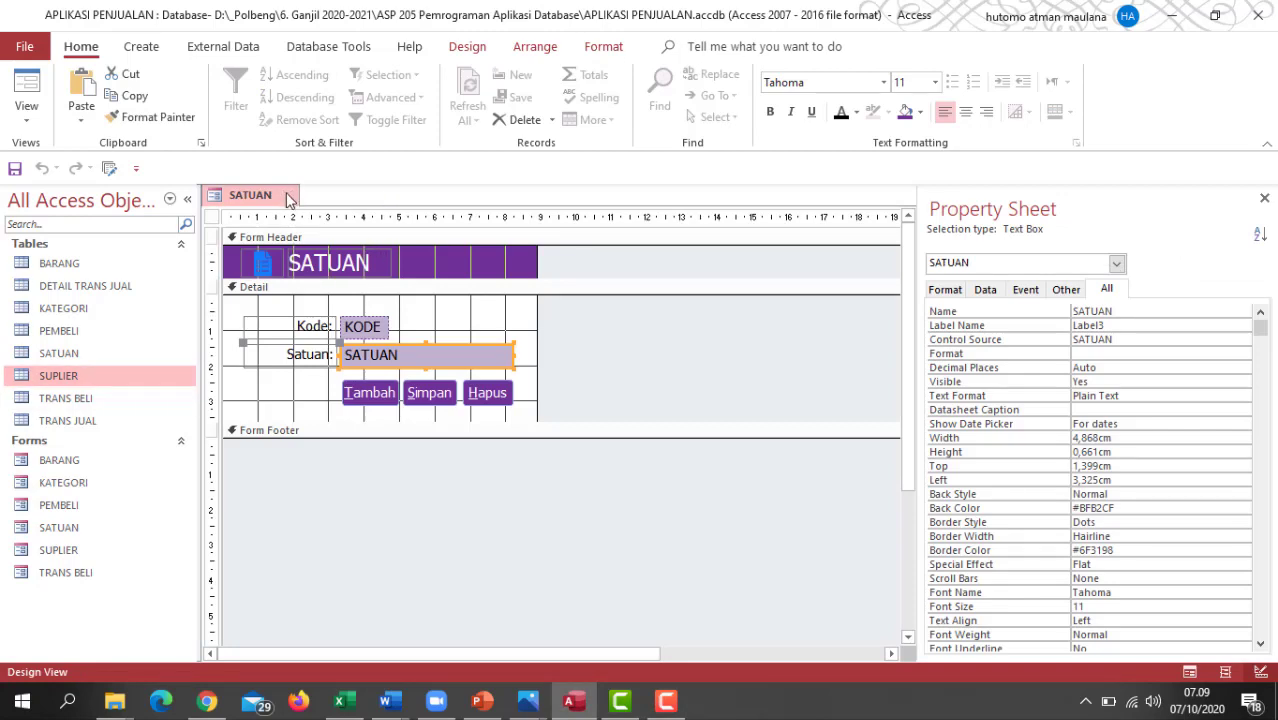
# - Open the TRANS BELI form and fill in transaction 1 with the date 07/10/2020 and a total of 1500000
pyautogui.doubleClick(77, 572)
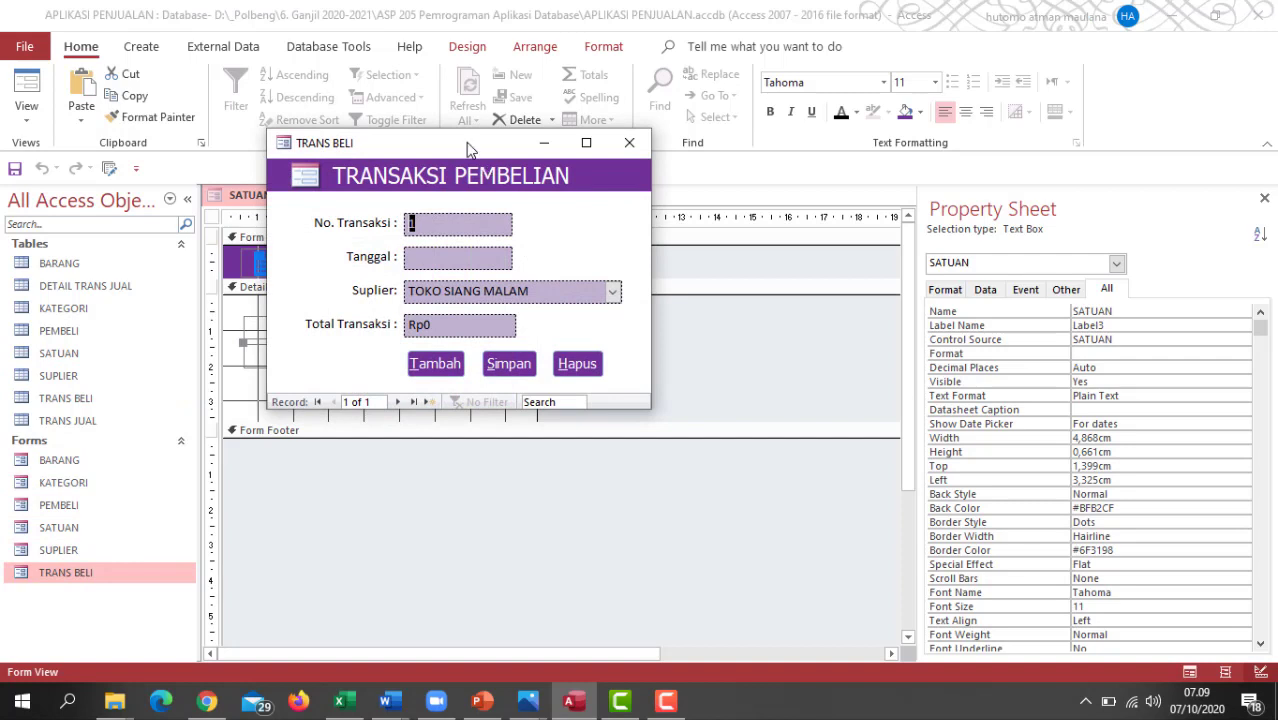
pyautogui.moveTo(468, 148); pyautogui.dragTo(515, 135)
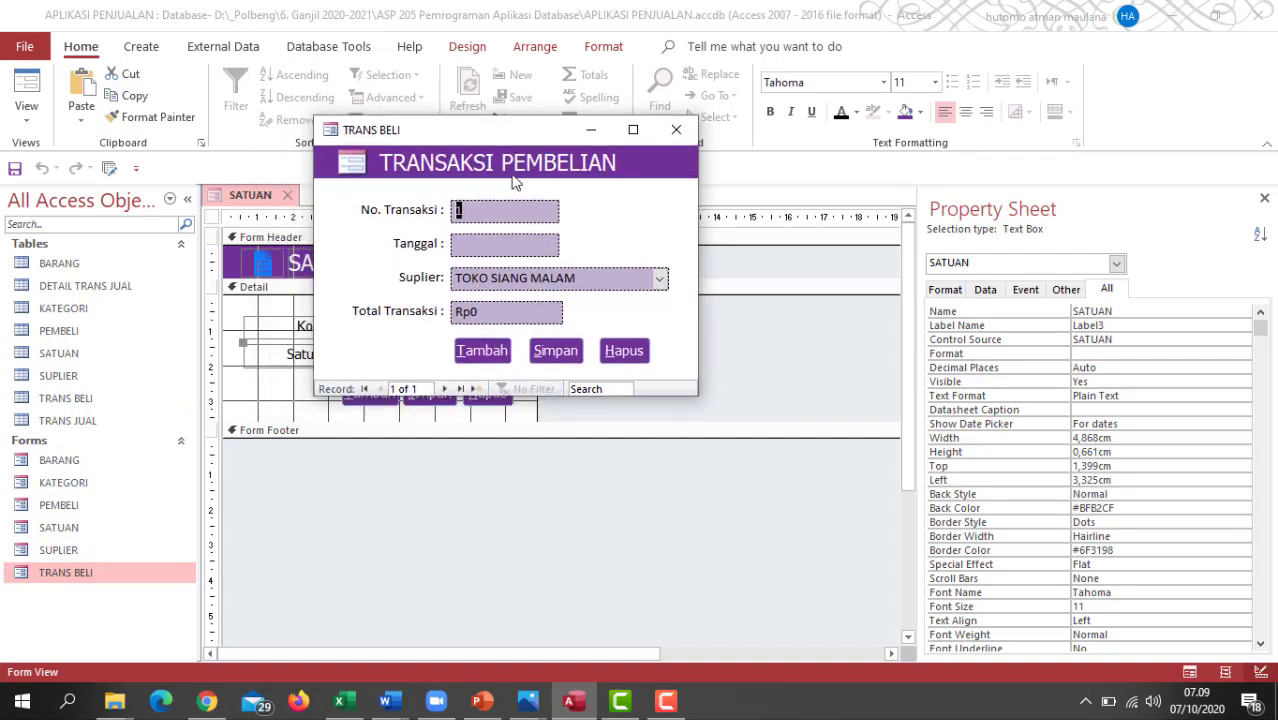
pyautogui.click(467, 244)
pyautogui.click(569, 241)
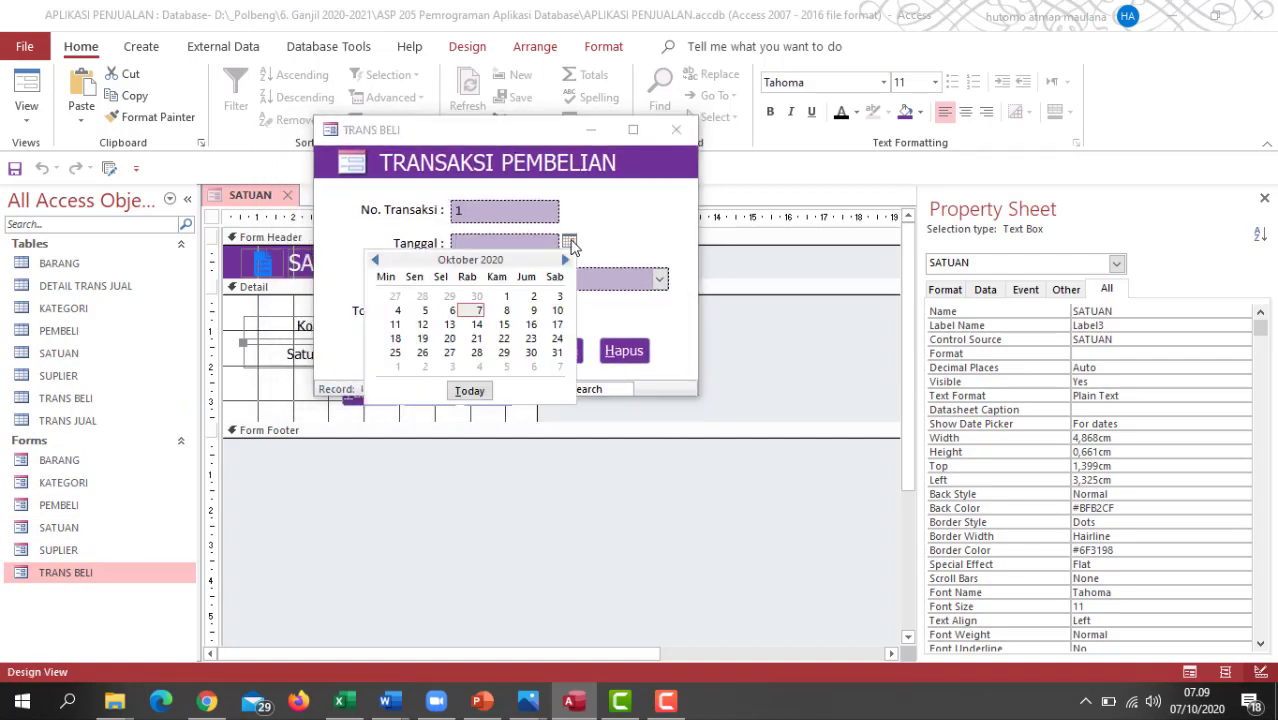
pyautogui.click(475, 311)
pyautogui.click(492, 312)
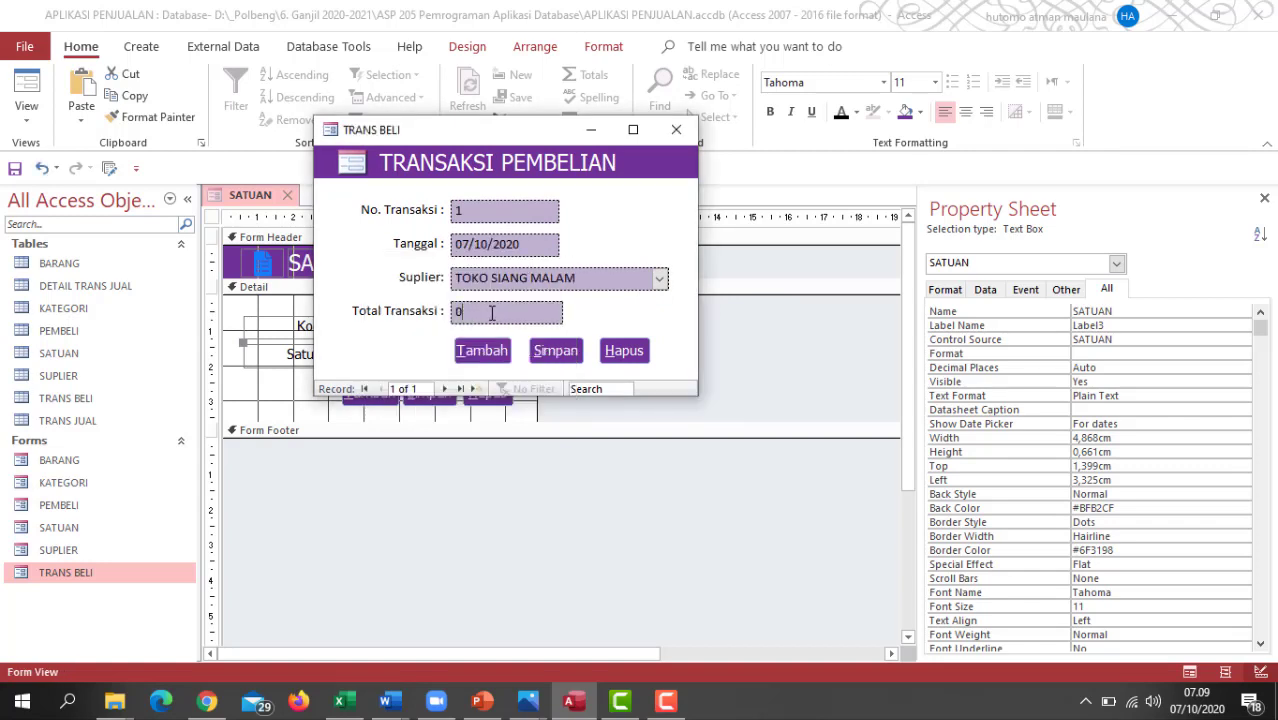
pyautogui.moveTo(492, 313); pyautogui.dragTo(396, 316)
pyautogui.click(476, 281)
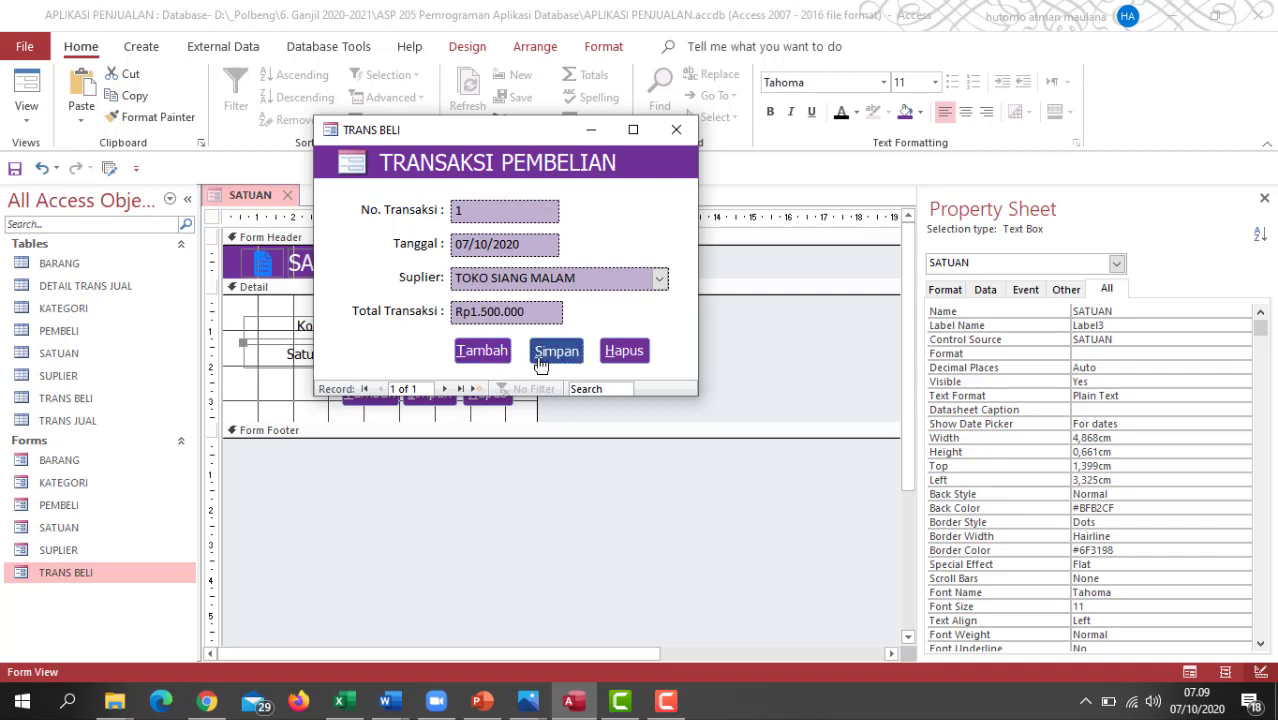
# - Add and save a second transaction dated 07/10/2020 with supplier TOKO HARIAN and a total of 2000000
pyautogui.click(484, 352)
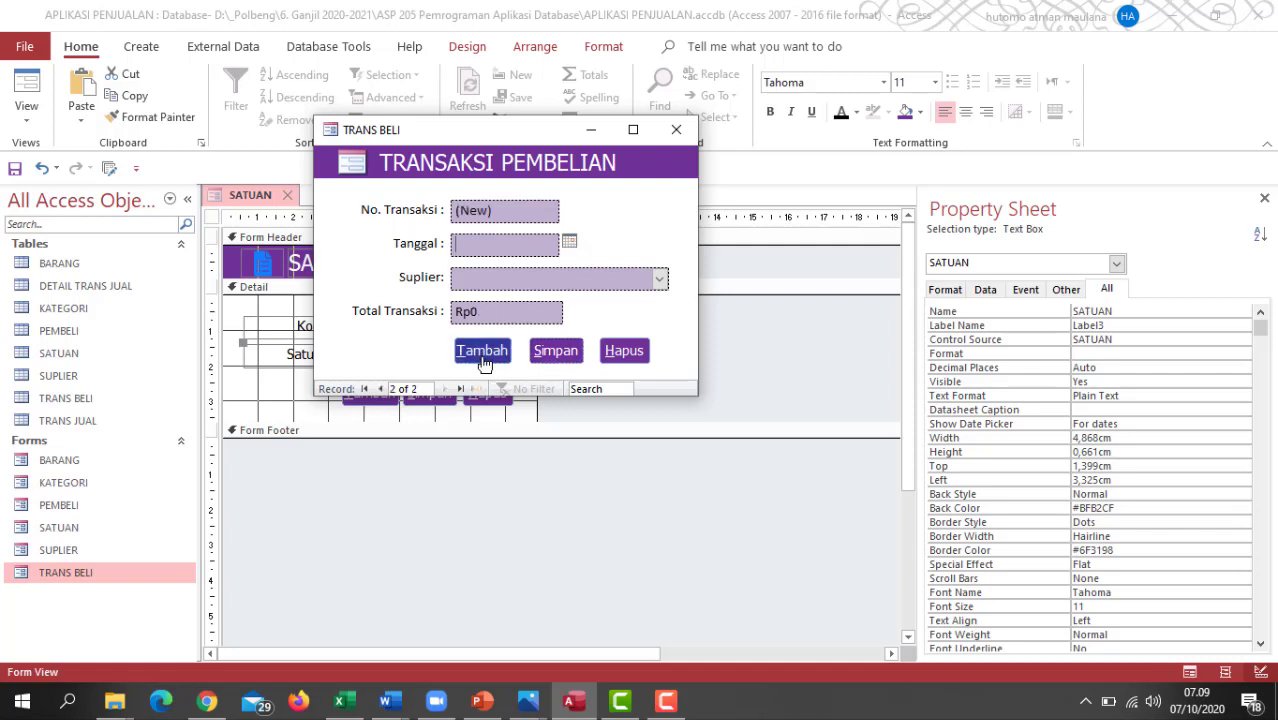
pyautogui.click(569, 244)
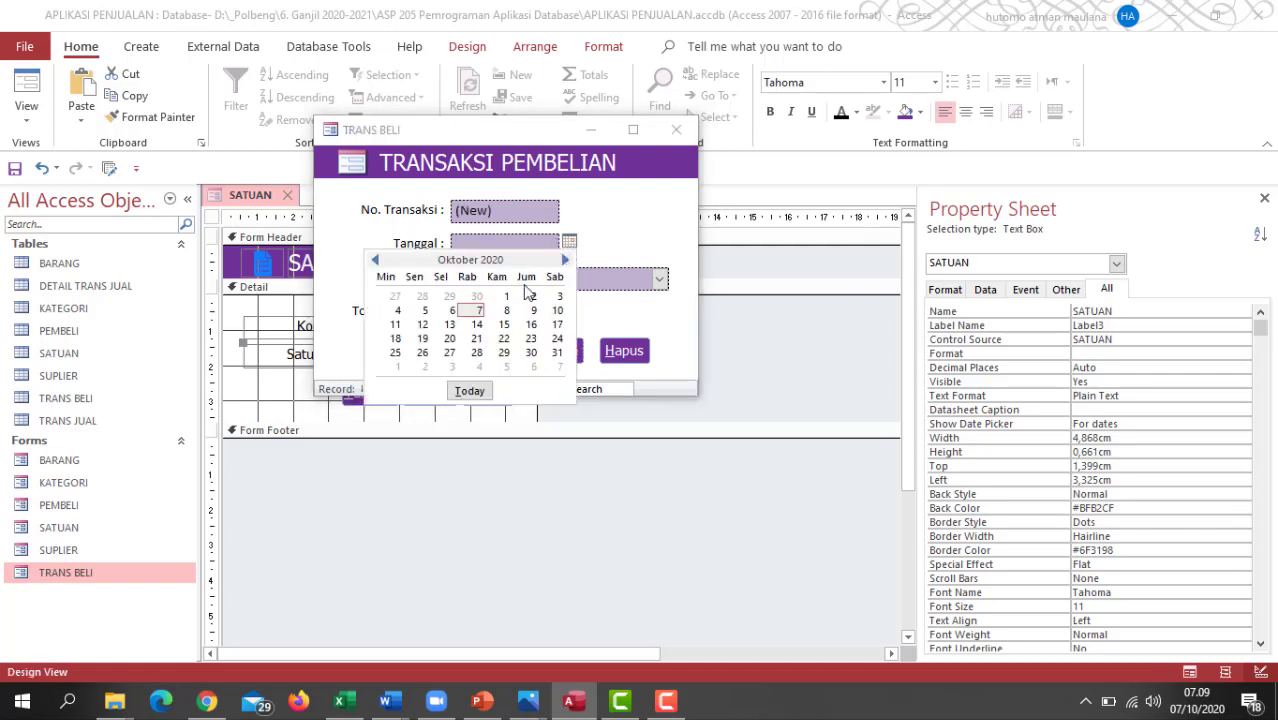
pyautogui.click(478, 310)
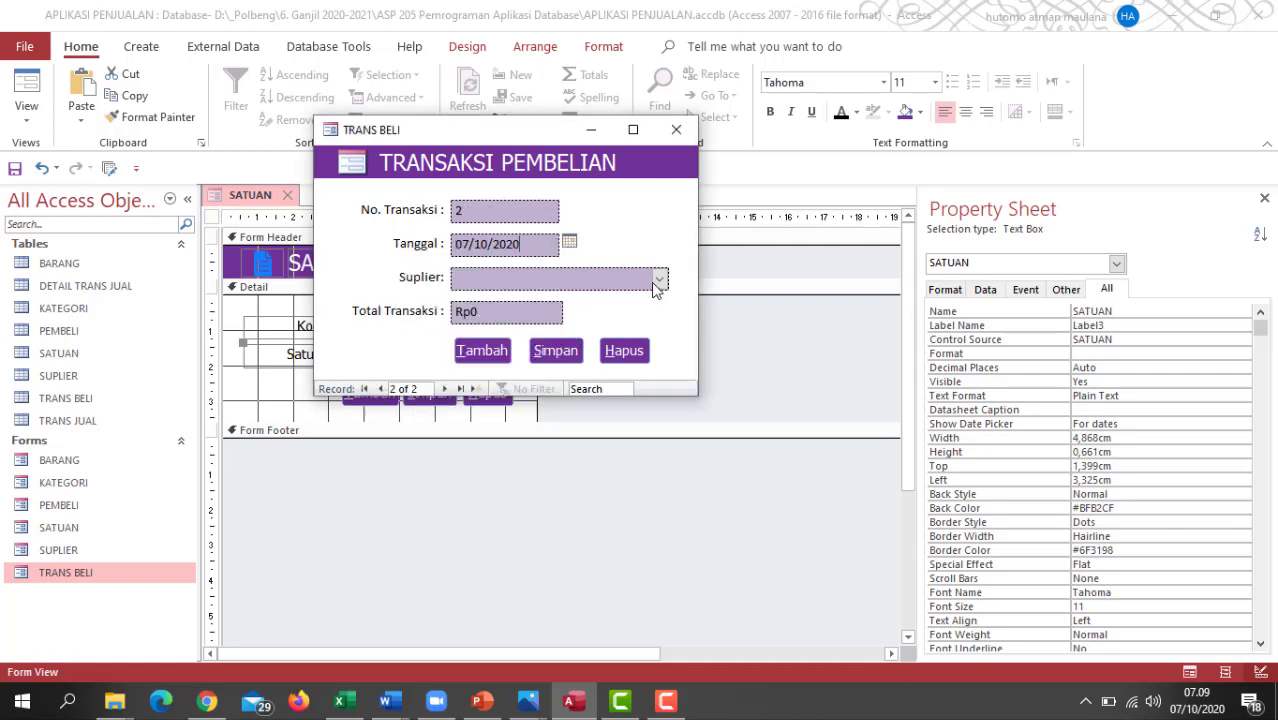
pyautogui.click(659, 279)
pyautogui.click(622, 320)
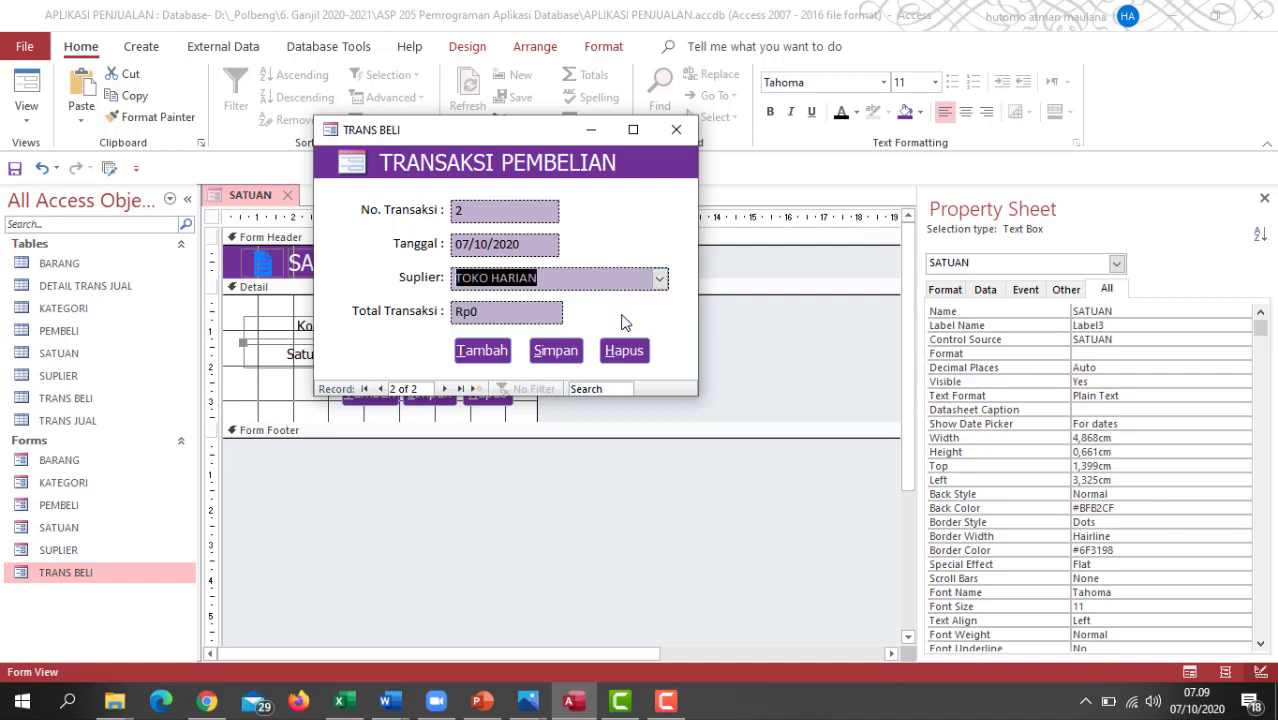
pyautogui.click(506, 316)
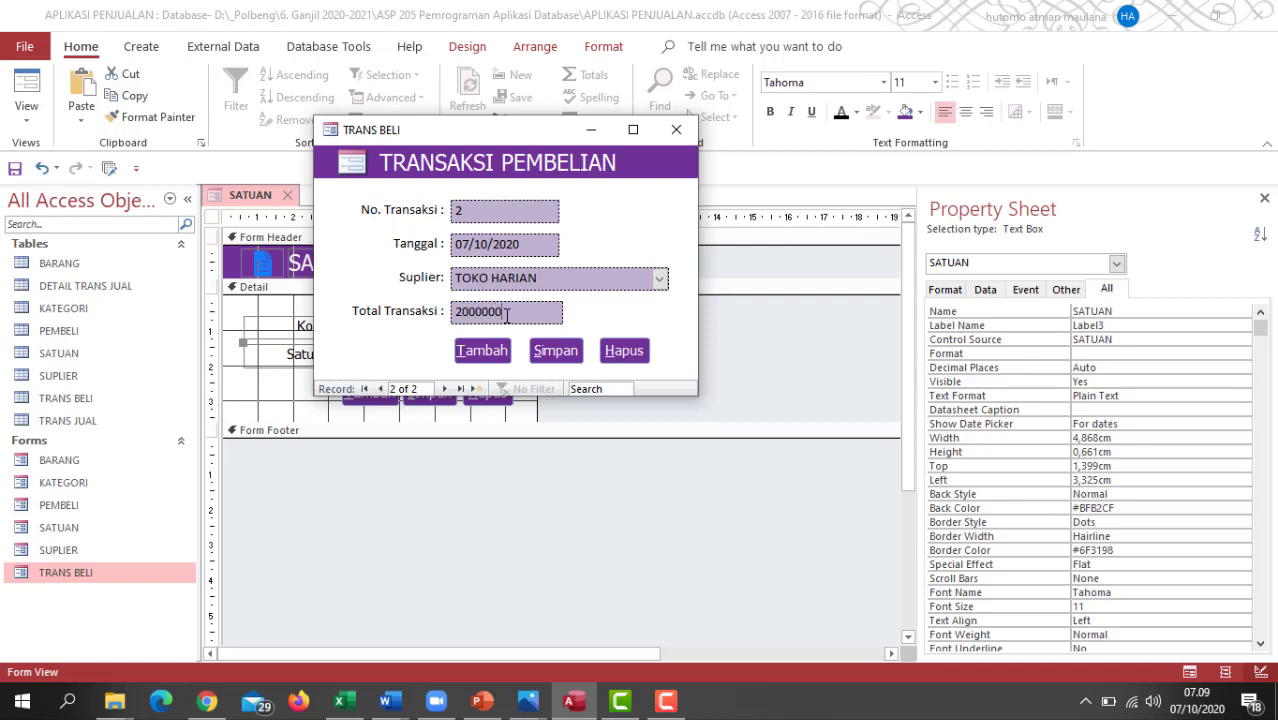
pyautogui.click(545, 358)
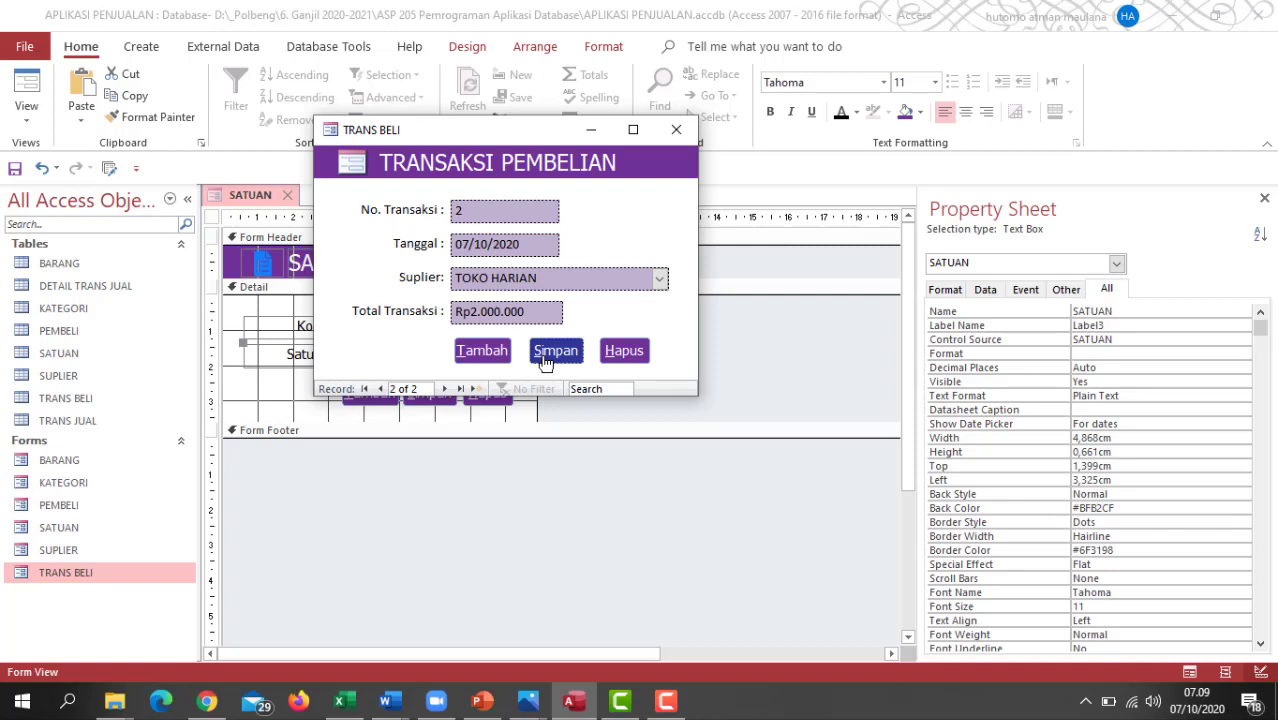
# - Try the form's delete command on the TOKO HARIAN transaction, decline the deletion and open TRANS BELI in Design View
pyautogui.click(646, 351)
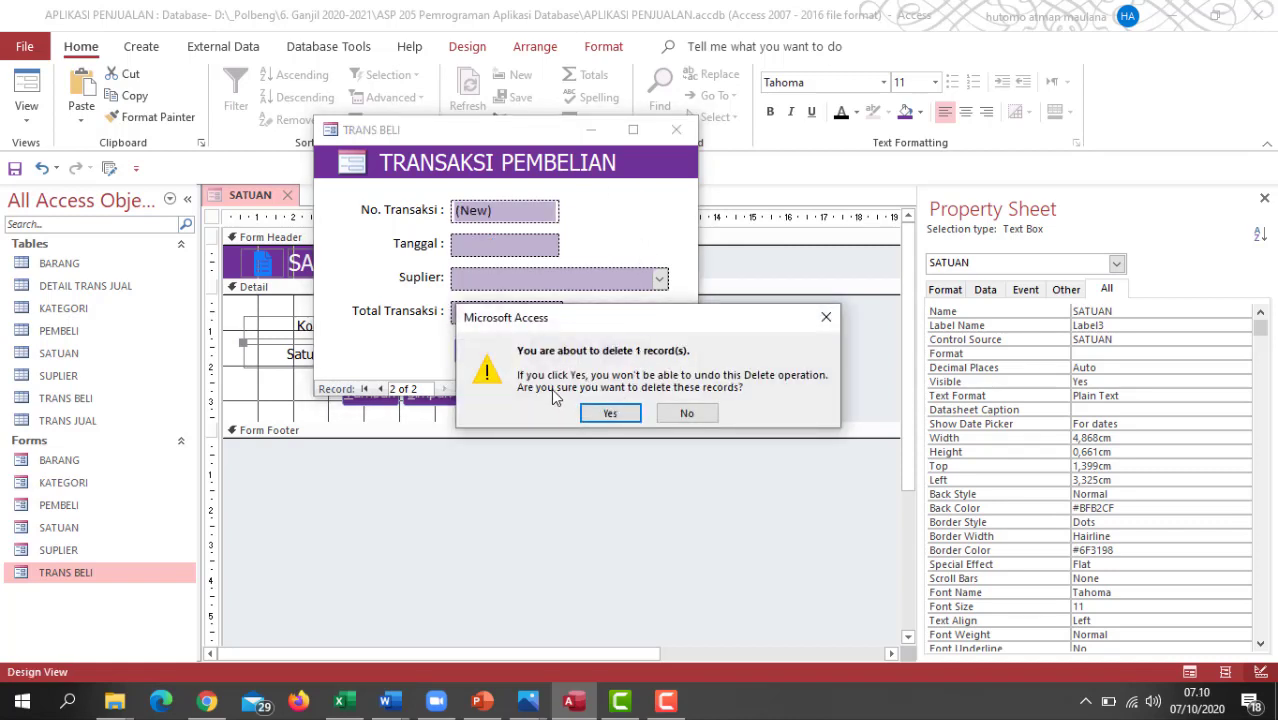
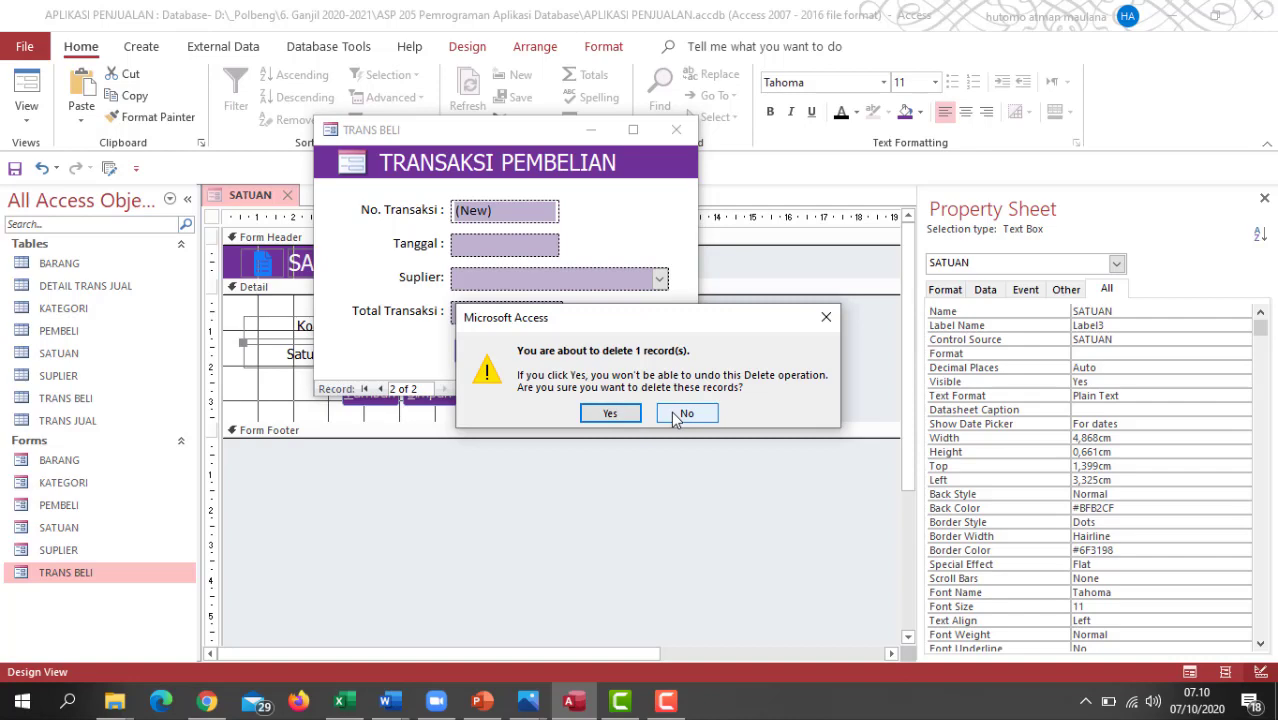
pyautogui.click(684, 413)
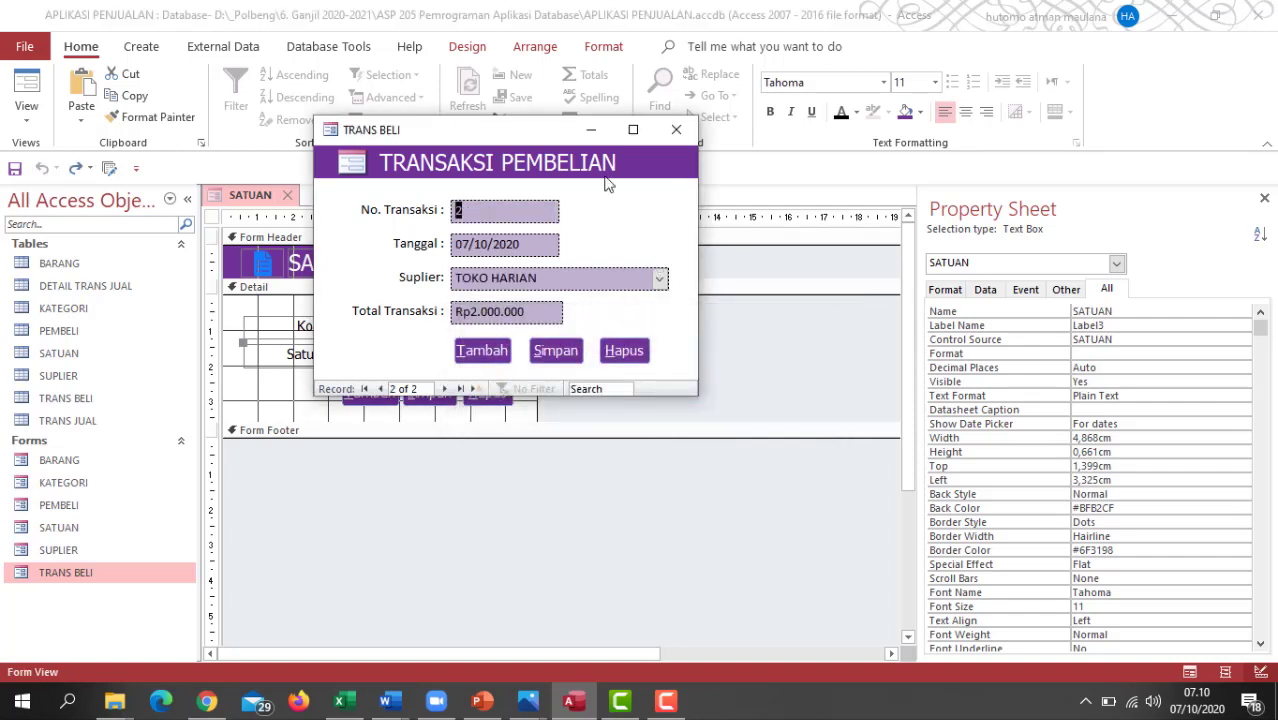
pyautogui.rightClick(521, 134)
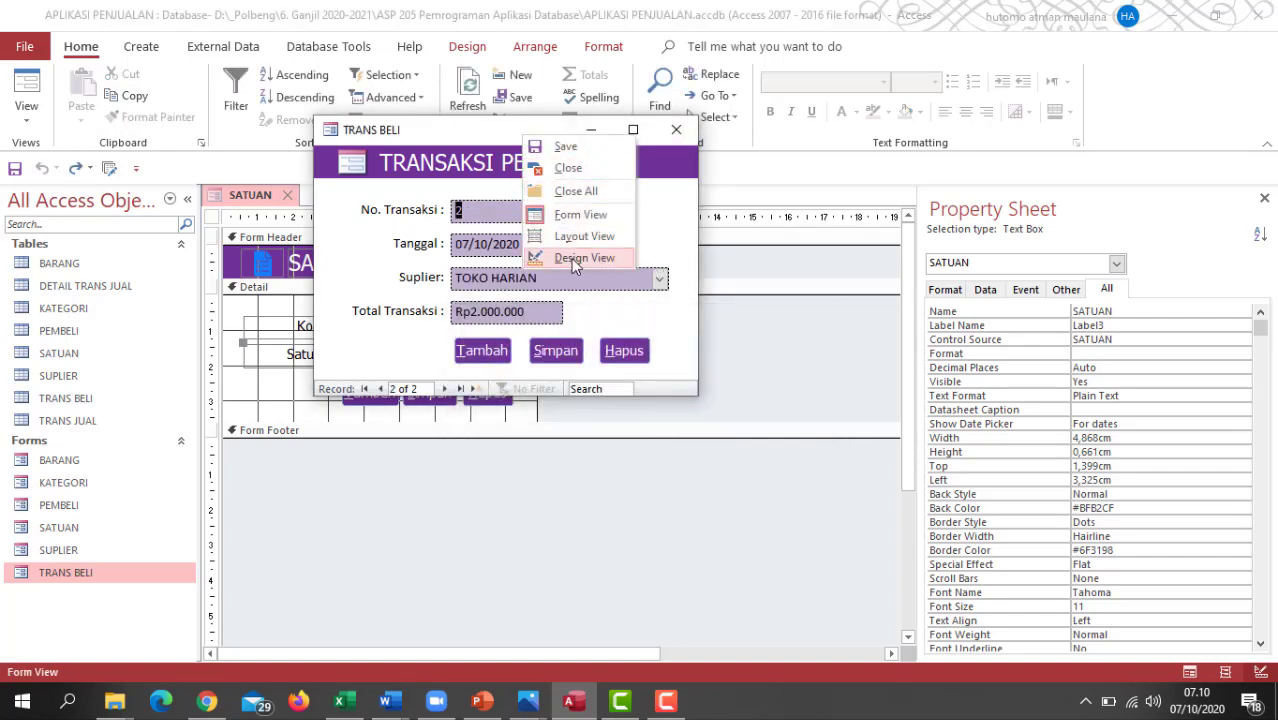
pyautogui.click(571, 258)
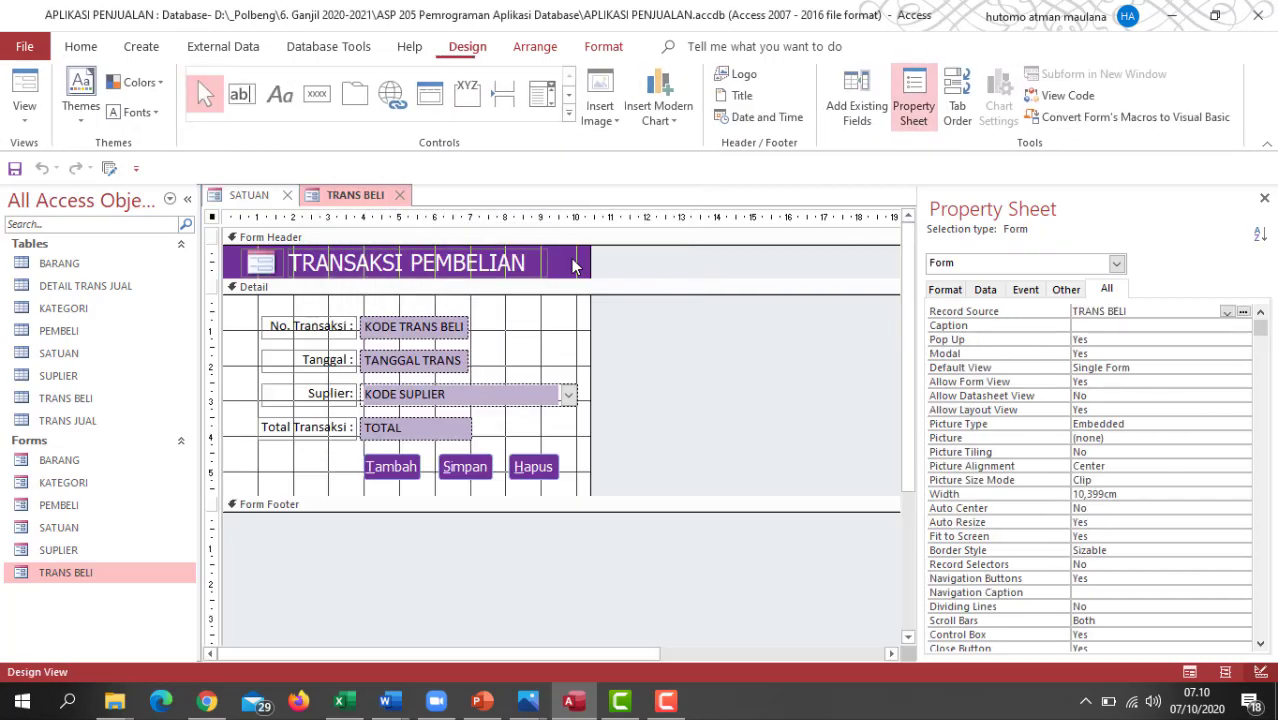
pyautogui.click(547, 452)
pyautogui.click(1190, 673)
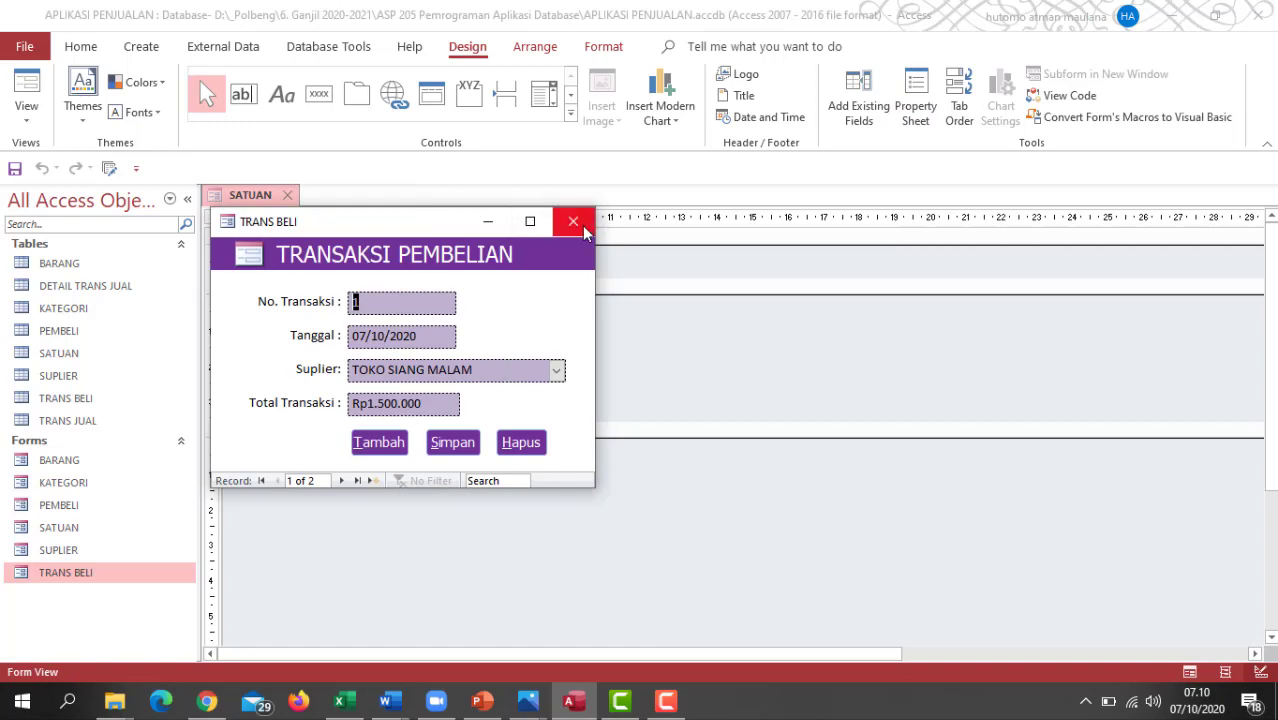
pyautogui.rightClick(447, 225)
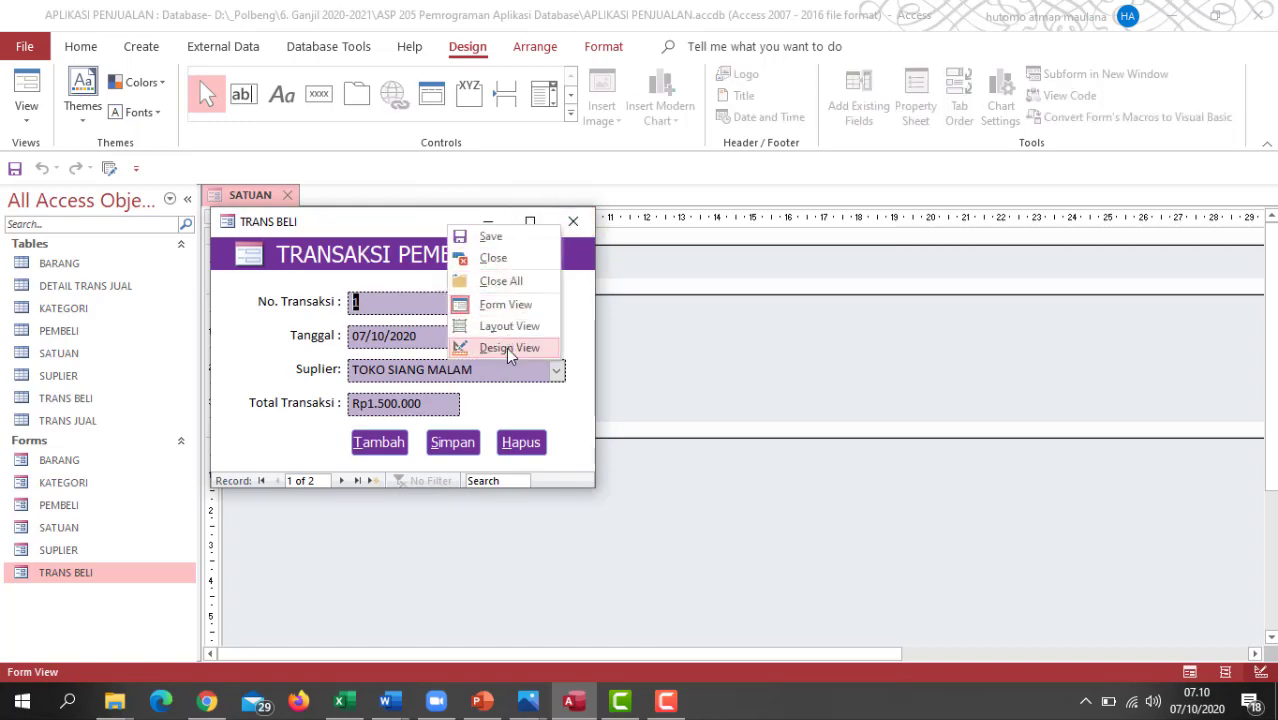
pyautogui.click(509, 348)
# - Run the SATUAN form, test its delete confirmation without deleting the record, and return the form to Design View
pyautogui.click(243, 198)
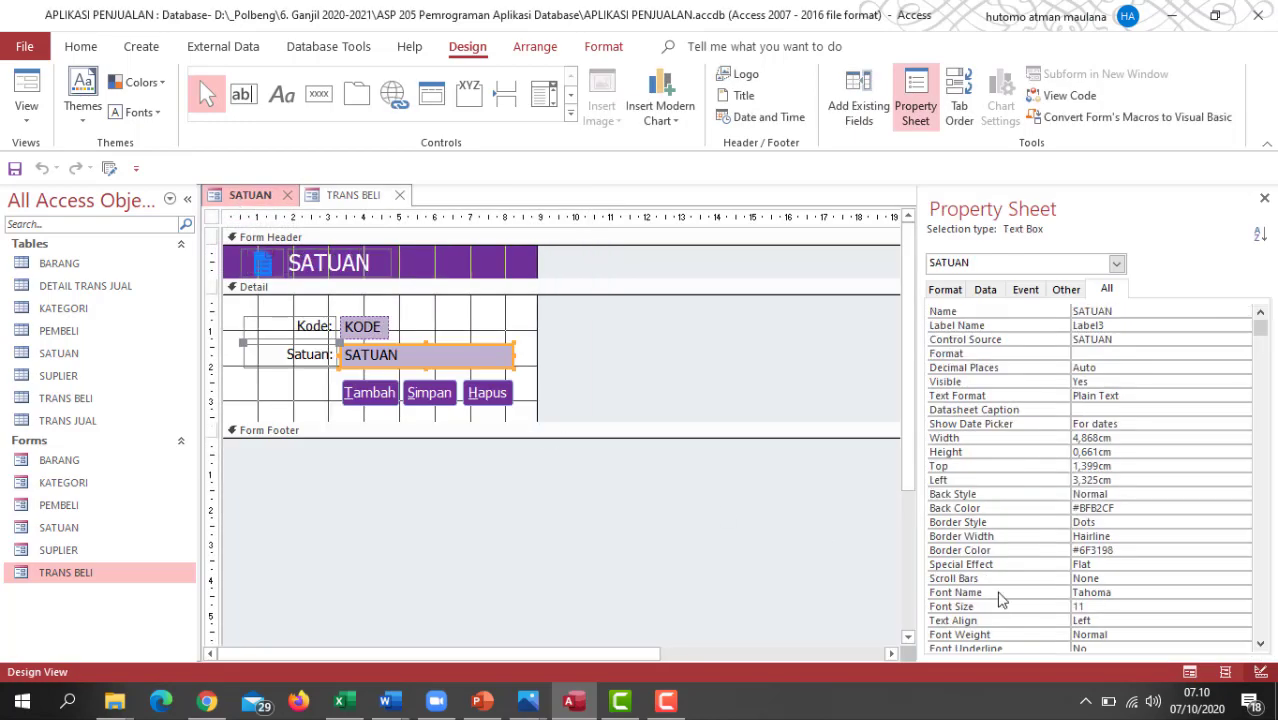
pyautogui.click(1189, 672)
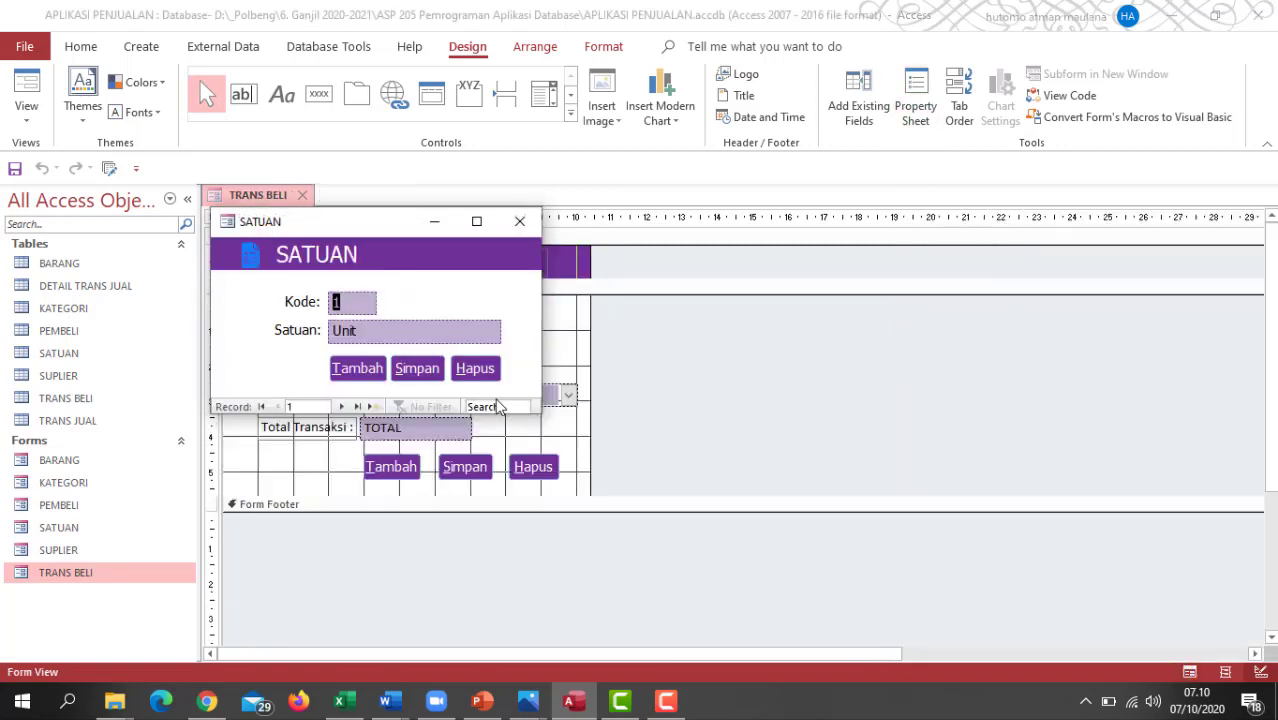
pyautogui.click(472, 369)
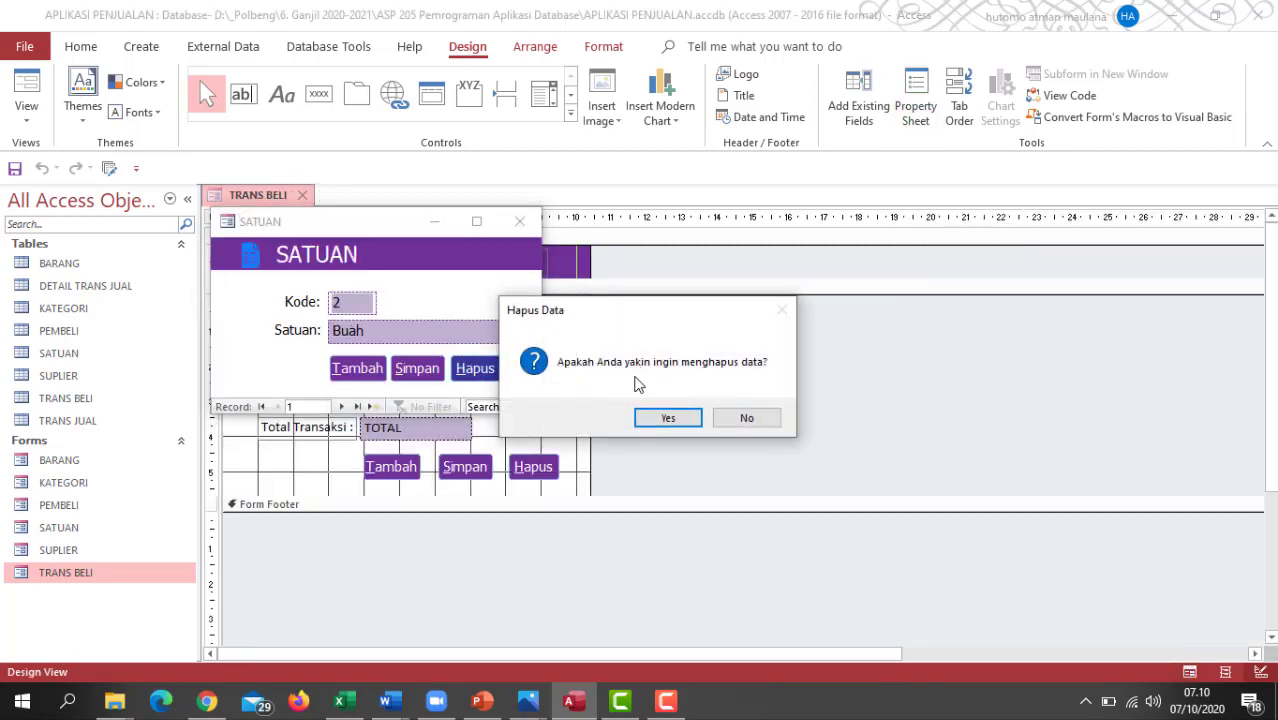
pyautogui.click(756, 423)
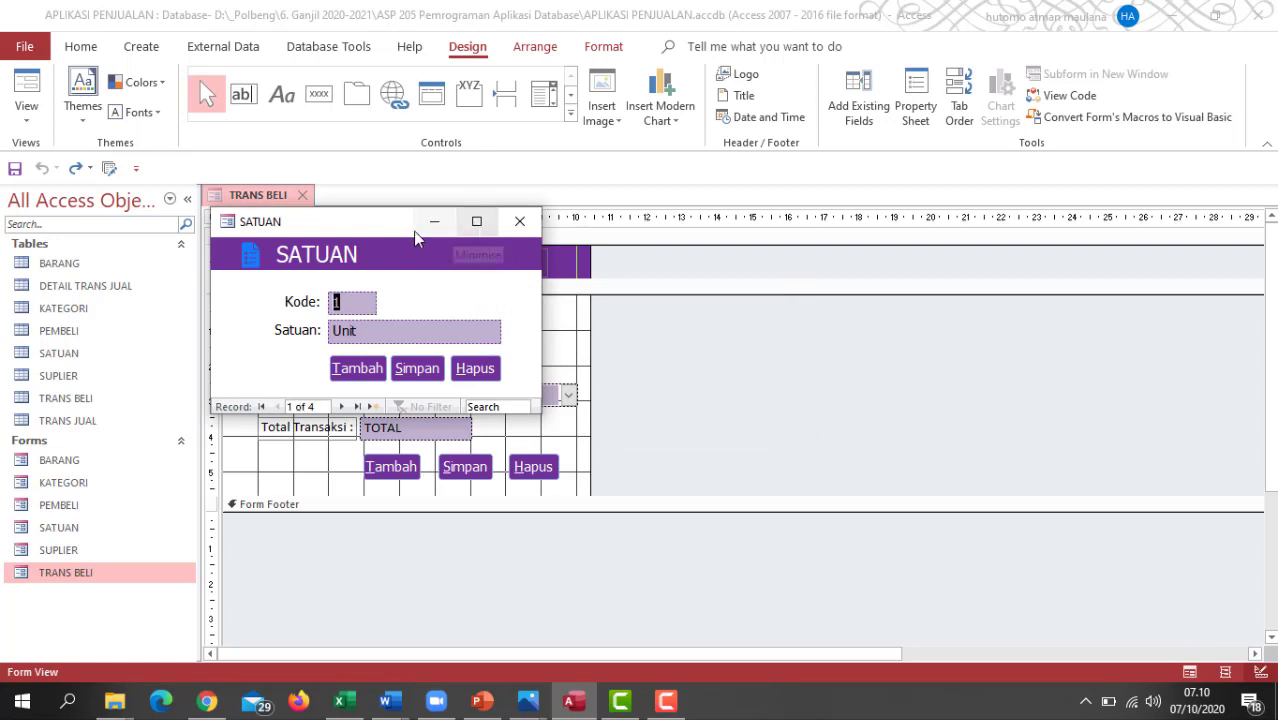
pyautogui.moveTo(339, 229)
pyautogui.mouseDown()
pyautogui.moveTo(385, 237)
pyautogui.moveTo(361, 228)
pyautogui.mouseUp()
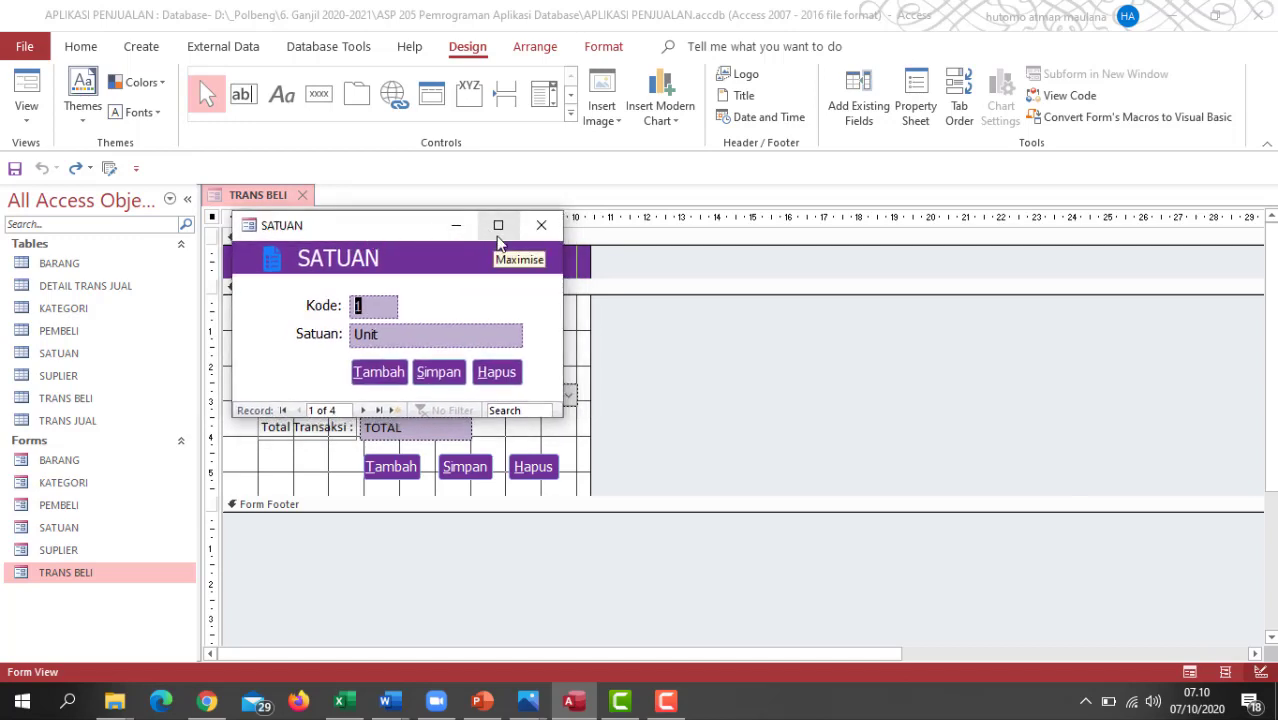
pyautogui.rightClick(400, 224)
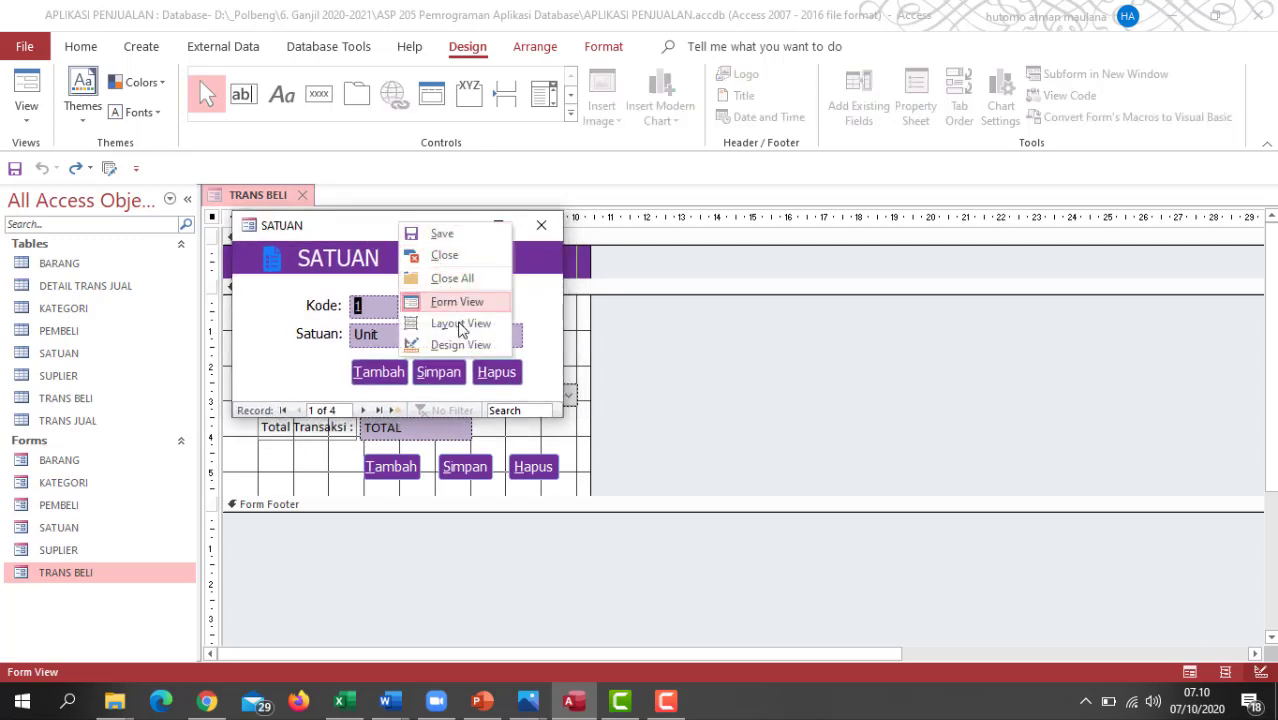
pyautogui.click(457, 345)
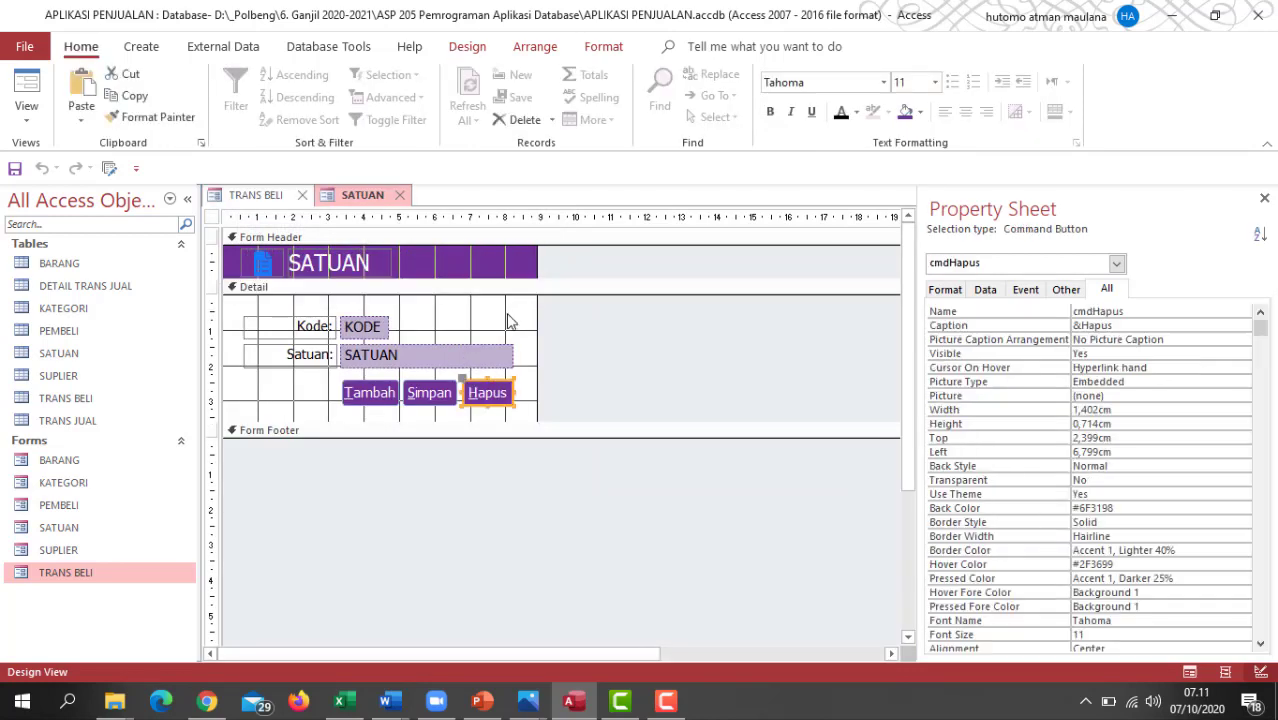
# - Build an event for the SATUAN form's Detail section with Code Builder, review the form's code and close the editor
pyautogui.rightClick(505, 317)
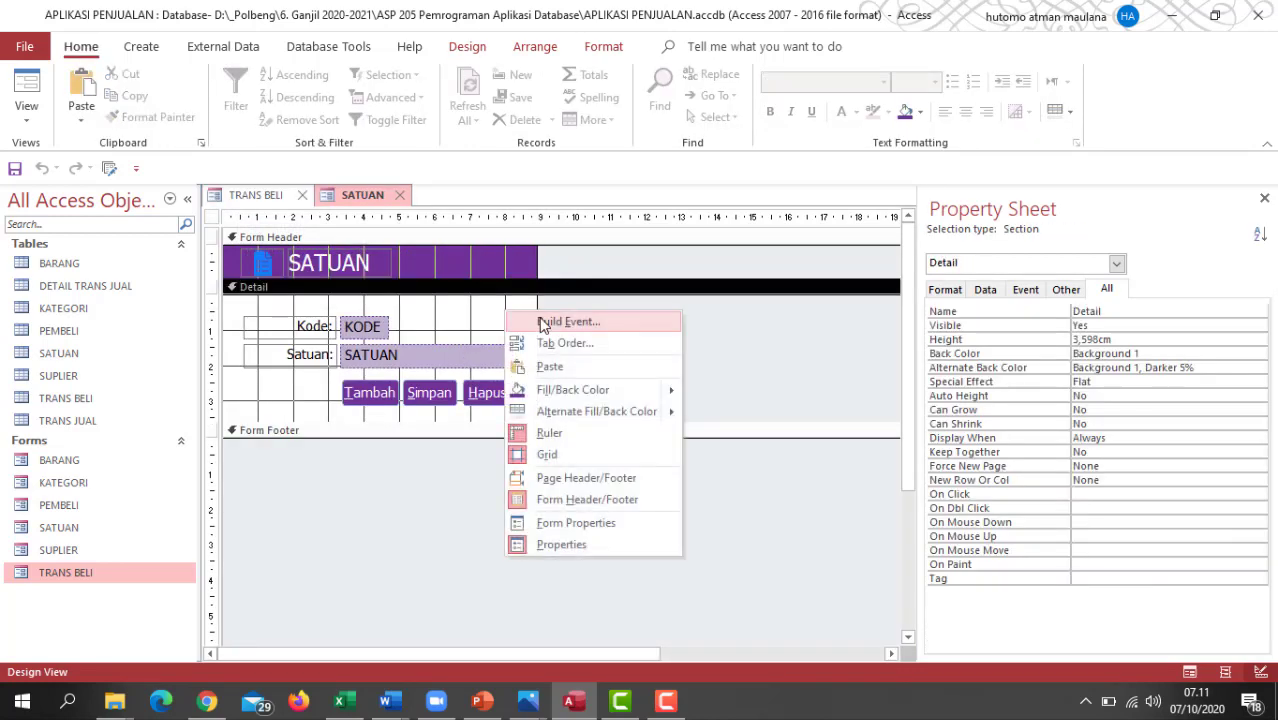
pyautogui.click(546, 322)
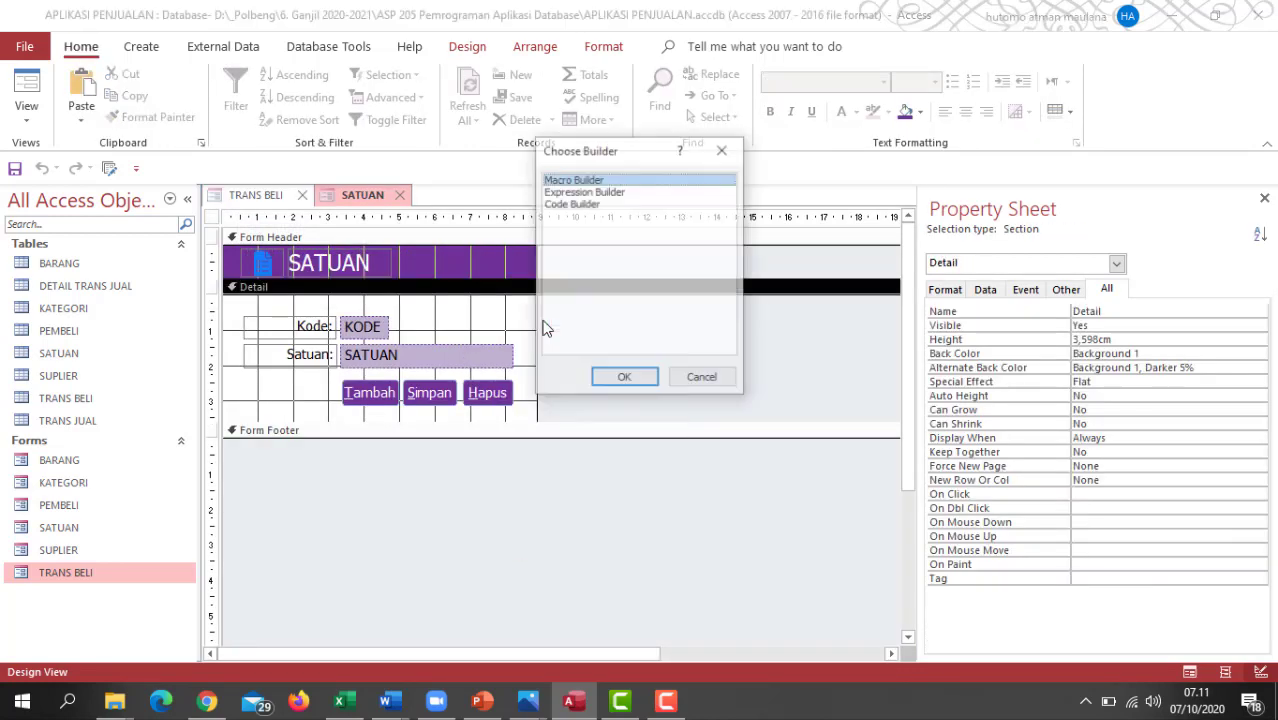
pyautogui.click(582, 204)
pyautogui.click(620, 385)
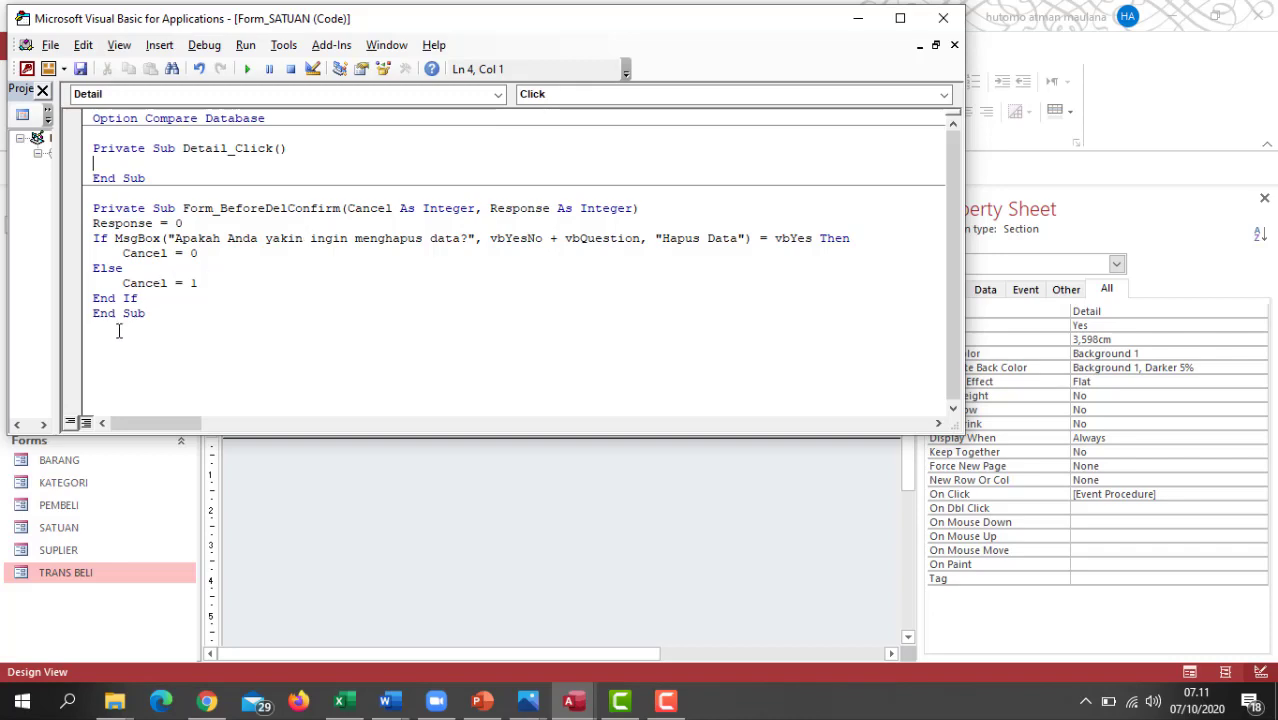
pyautogui.click(941, 20)
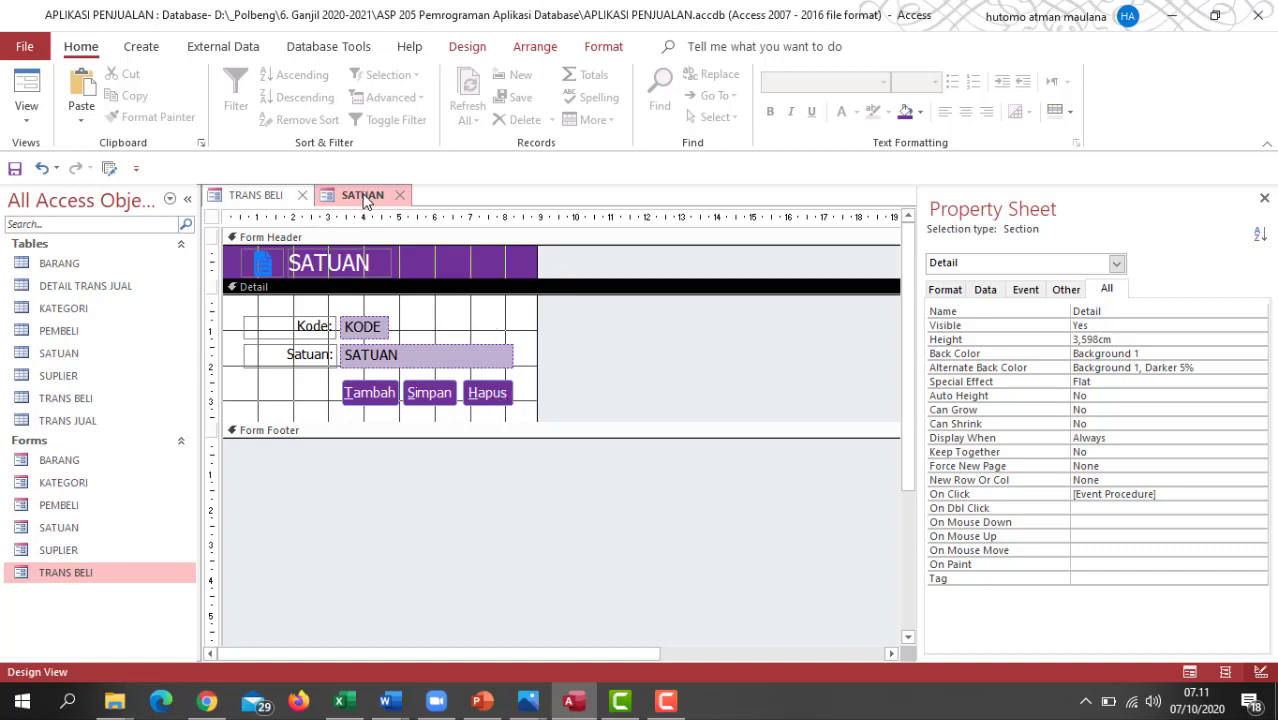
# - Copy the whole Form_BeforeDelConfirm procedure from the SATUAN form's code, close the editor and switch to the TRANS BELI design
pyautogui.rightClick(472, 317)
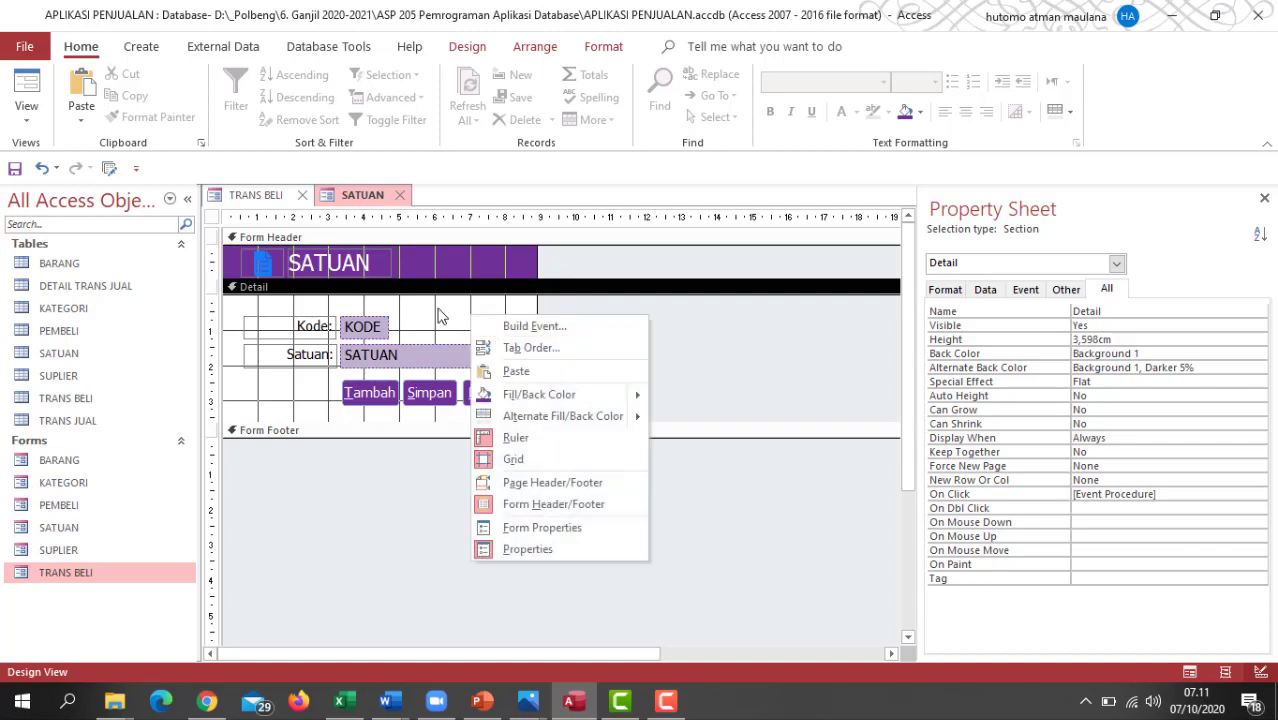
pyautogui.click(455, 322)
pyautogui.rightClick(462, 322)
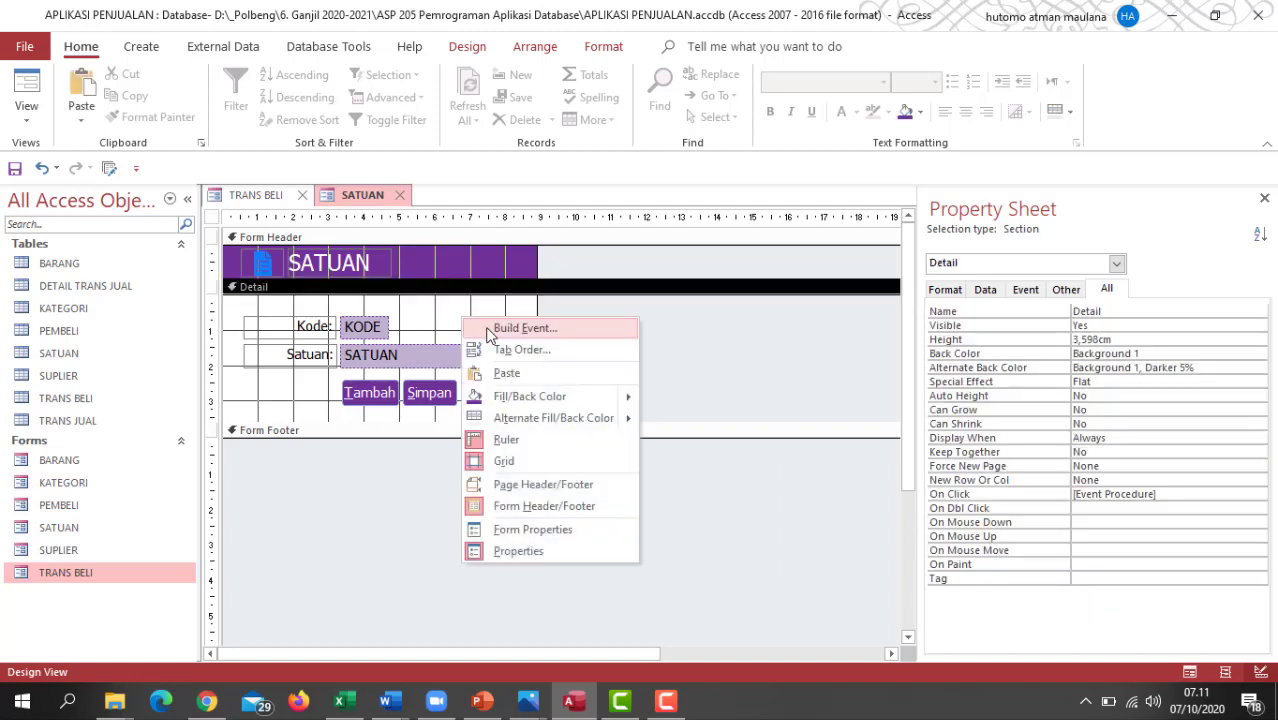
pyautogui.click(500, 330)
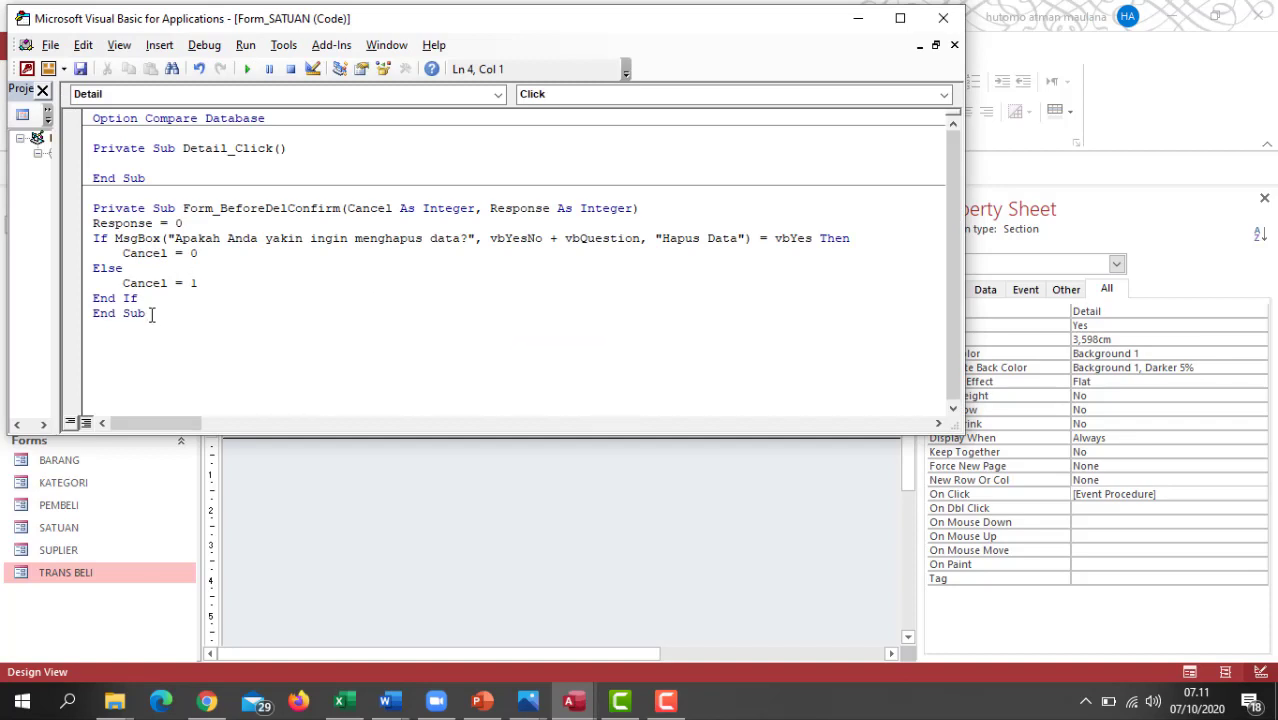
pyautogui.moveTo(151, 314); pyautogui.dragTo(87, 210)
pyautogui.hotkey('ctrl', 'c')
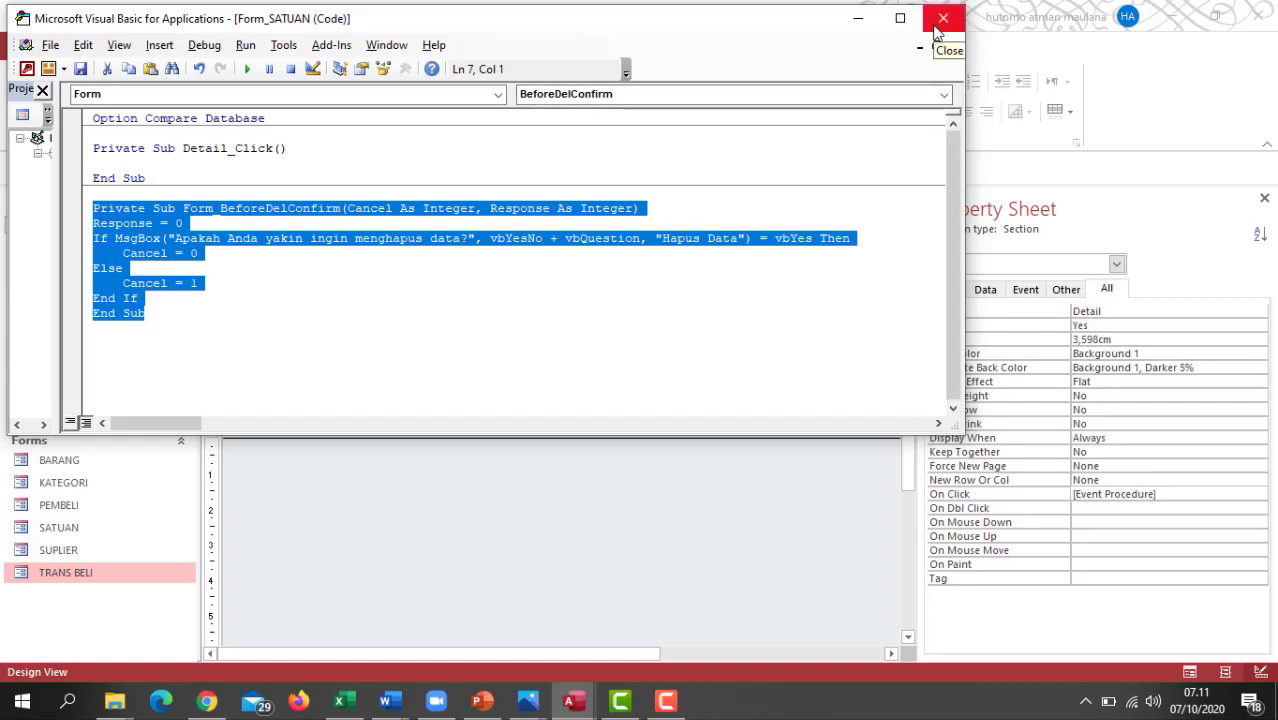
pyautogui.click(940, 20)
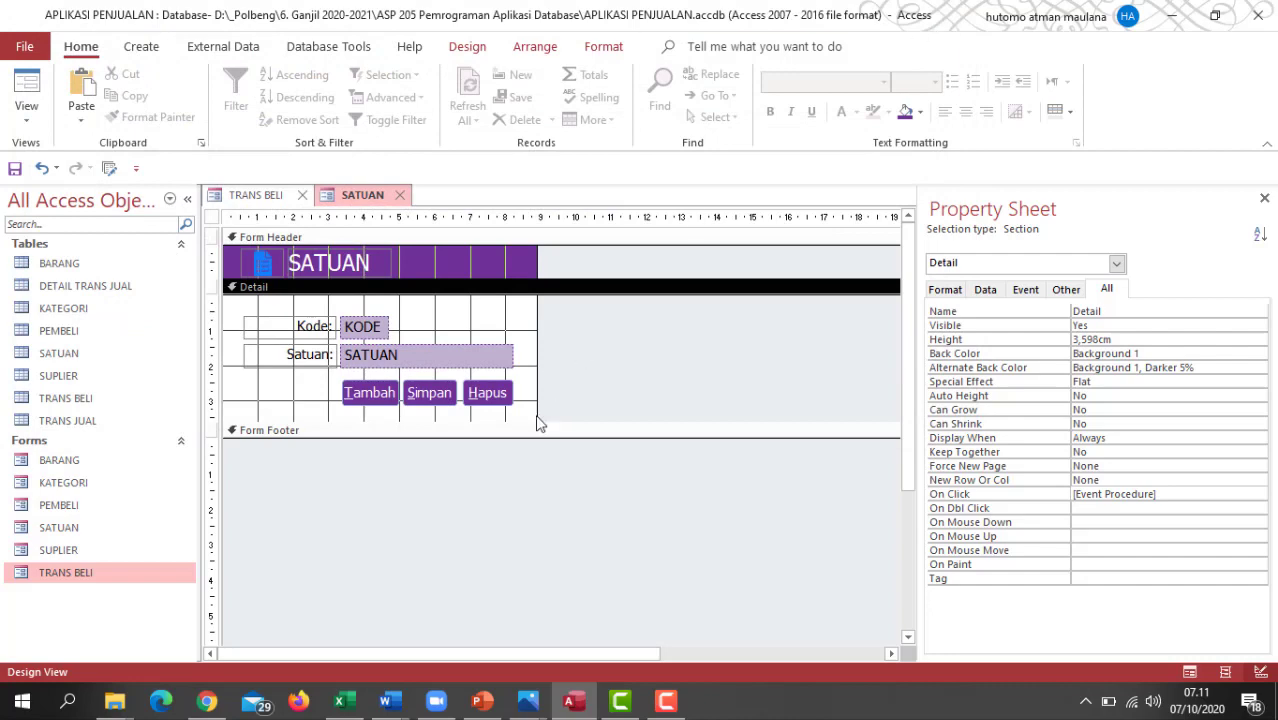
pyautogui.click(256, 195)
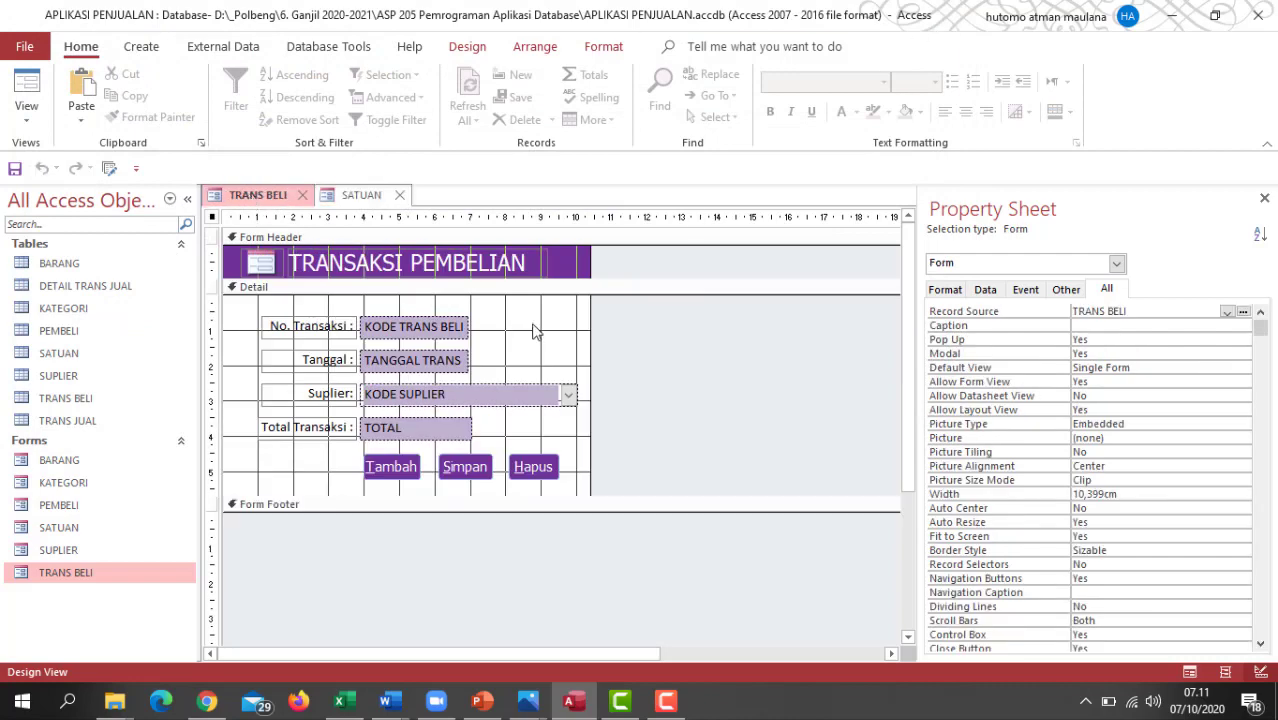
# - Run the TRANS BELI form, try deleting the first transaction, decline the deletion and return the form to Design View
pyautogui.click(1189, 672)
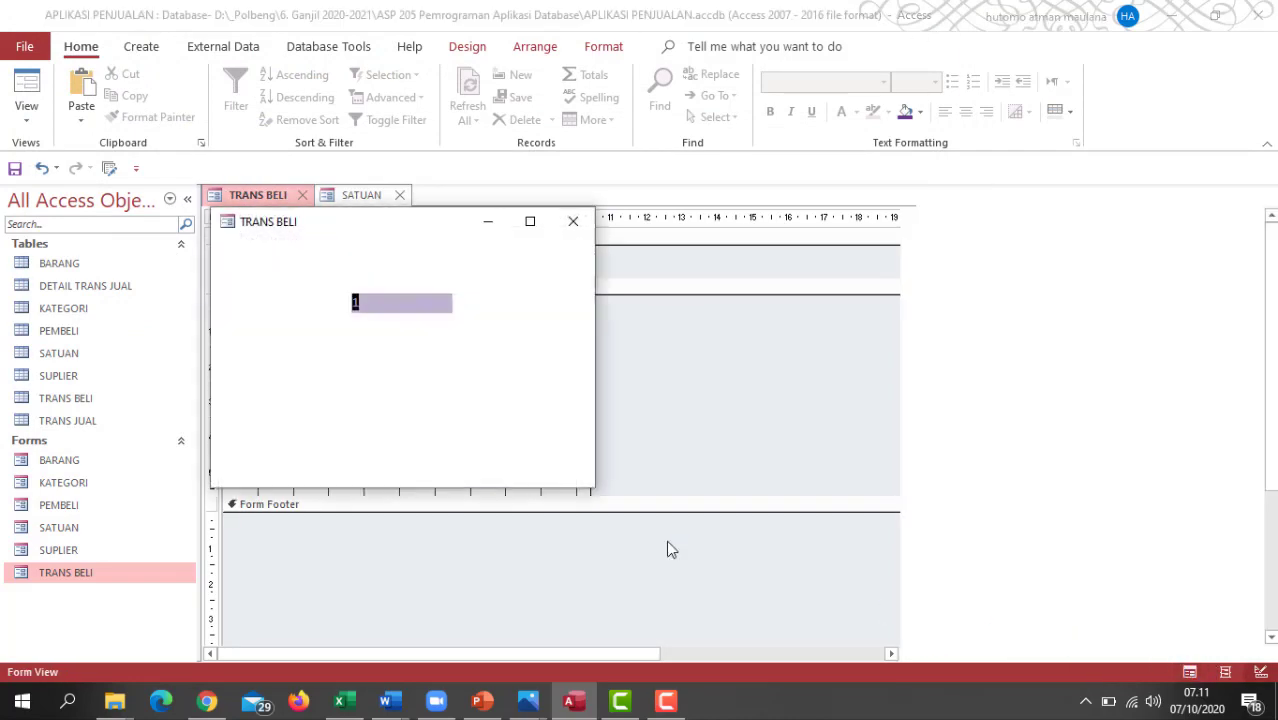
pyautogui.click(520, 442)
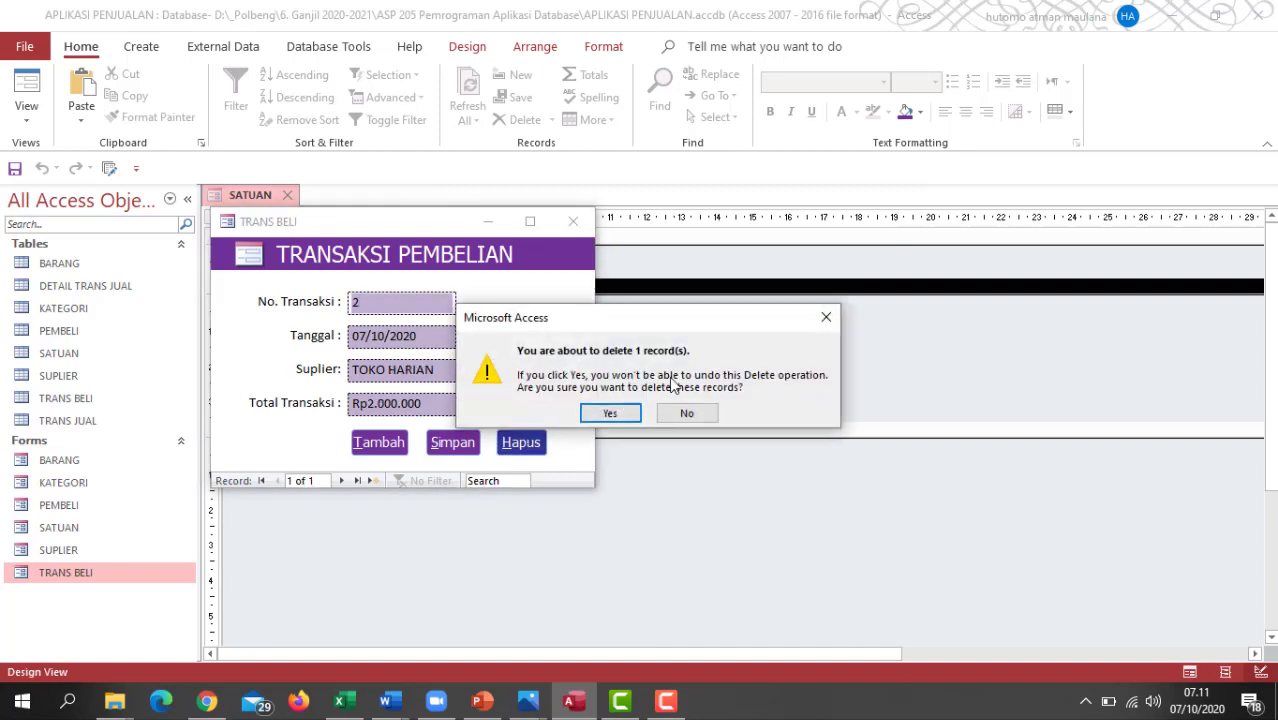
pyautogui.click(687, 413)
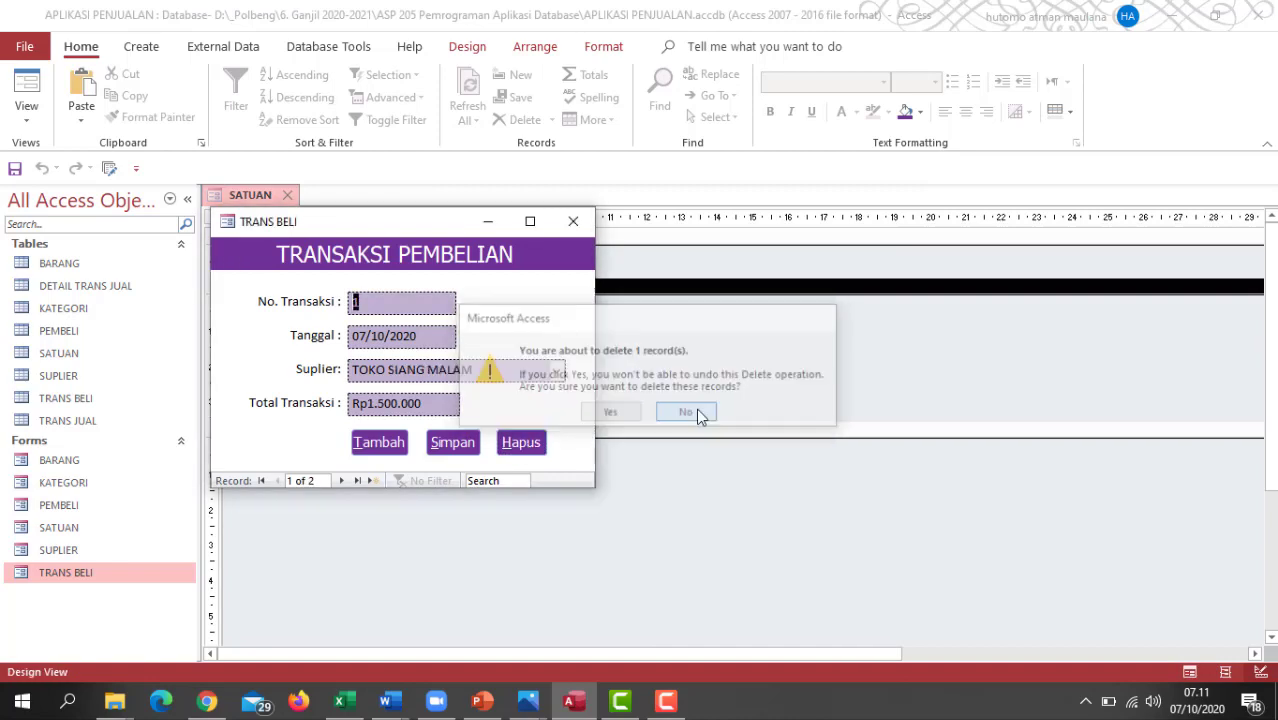
pyautogui.rightClick(418, 230)
pyautogui.click(483, 346)
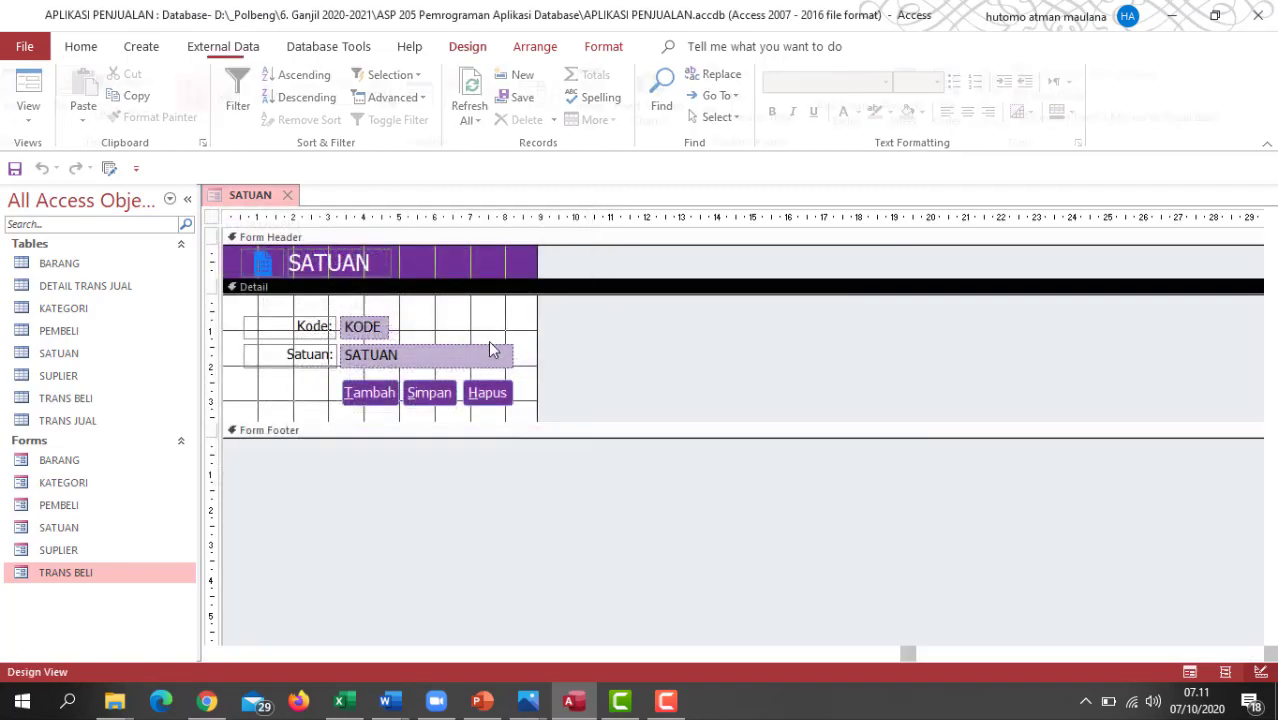
# - Build a Detail section event for TRANS BELI with Code Builder and replace the empty Detail_Click procedure with the copied Form_BeforeDelConfirm procedure
pyautogui.rightClick(520, 322)
pyautogui.click(575, 334)
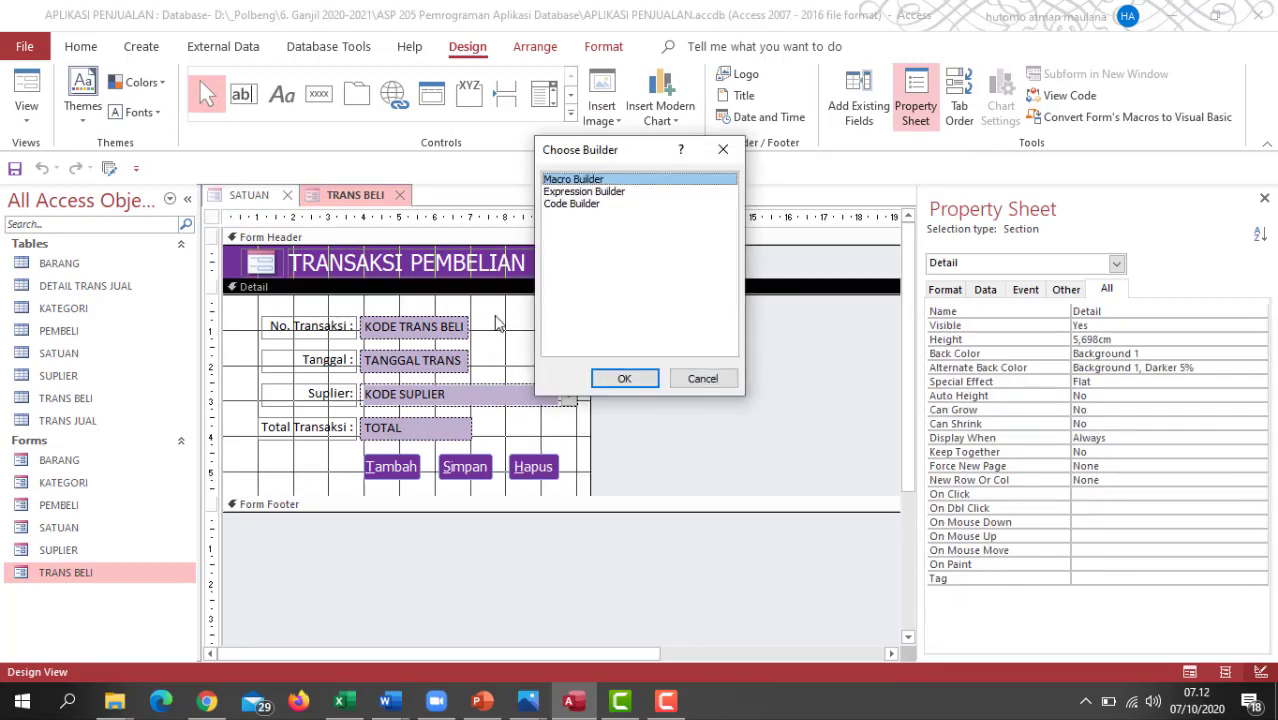
pyautogui.click(570, 204)
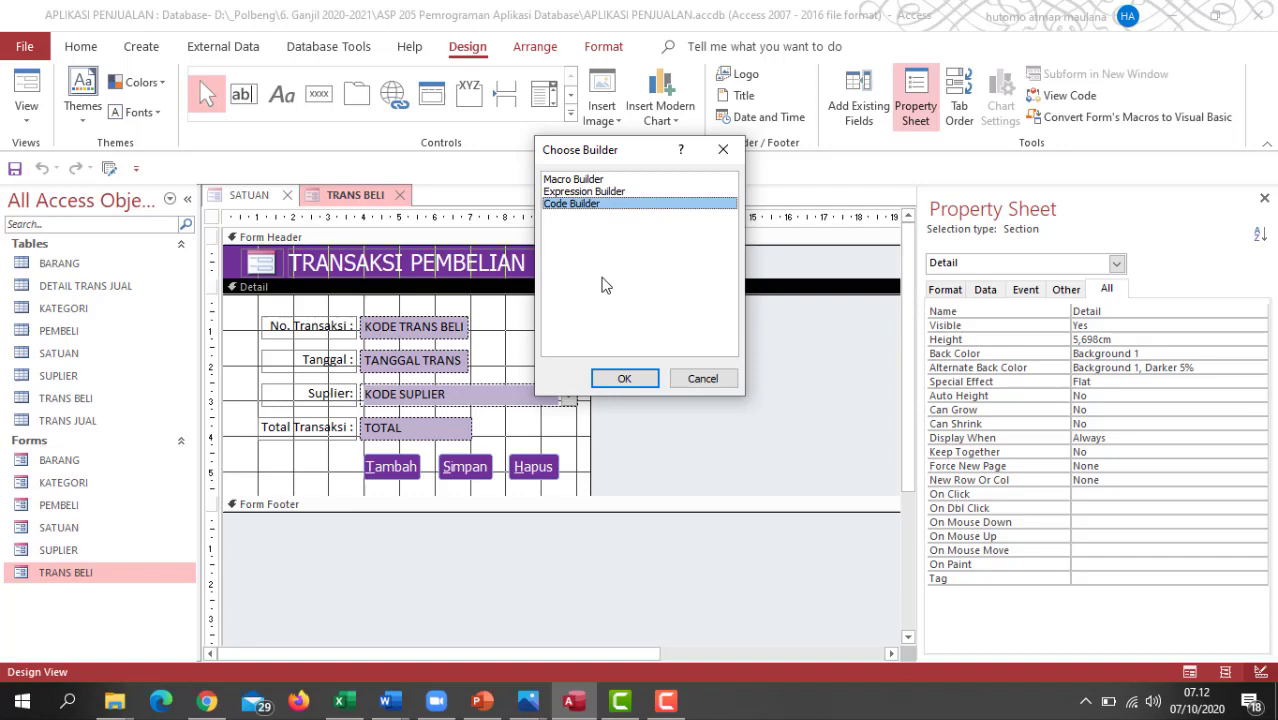
pyautogui.click(622, 378)
pyautogui.moveTo(211, 208); pyautogui.dragTo(62, 148)
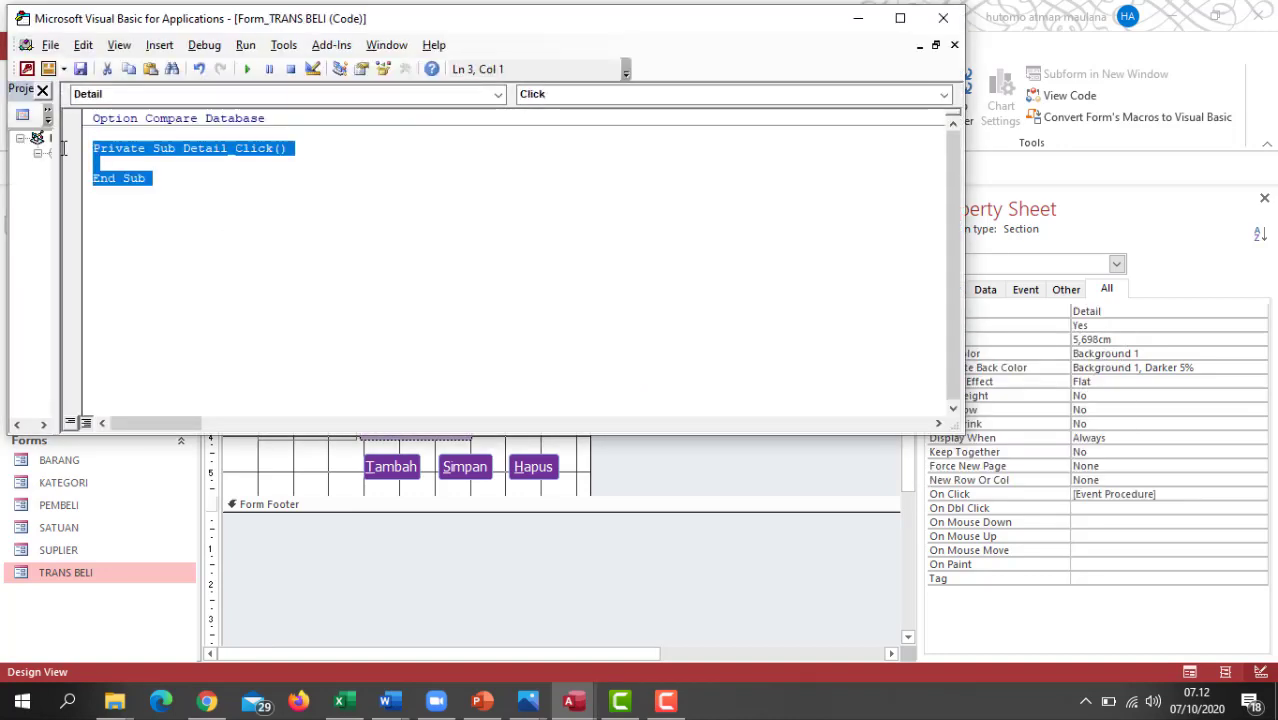
pyautogui.hotkey('ctrl', 'v')
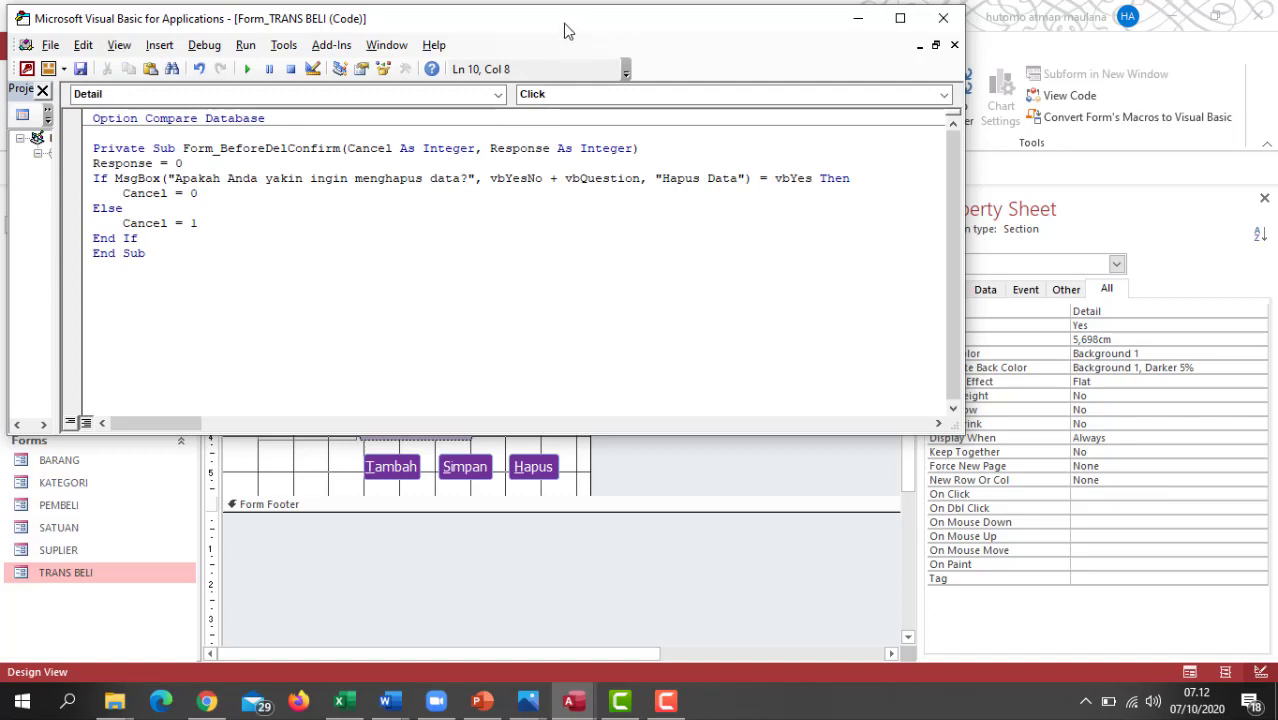
# - Save the changes to the SATUAN and TRANS BELI forms and close the code editor
pyautogui.hotkey('ctrl', 's')
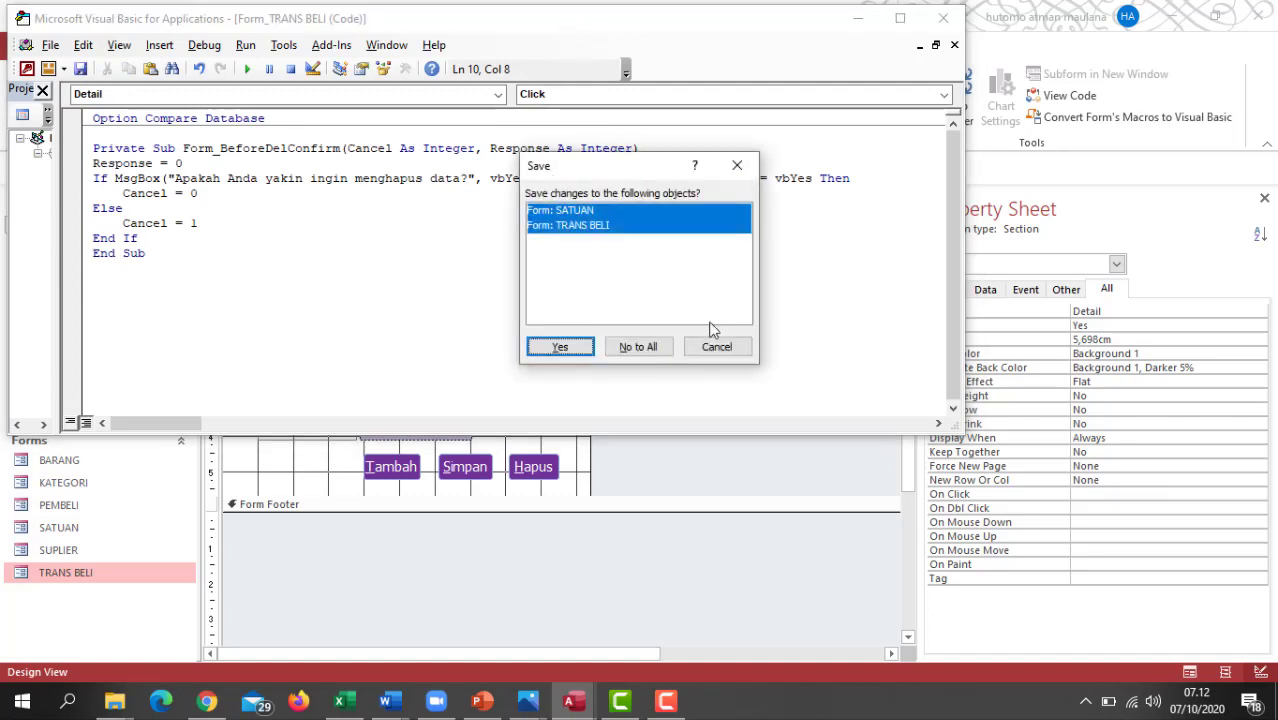
pyautogui.click(612, 350)
pyautogui.hotkey('ctrl', 's')
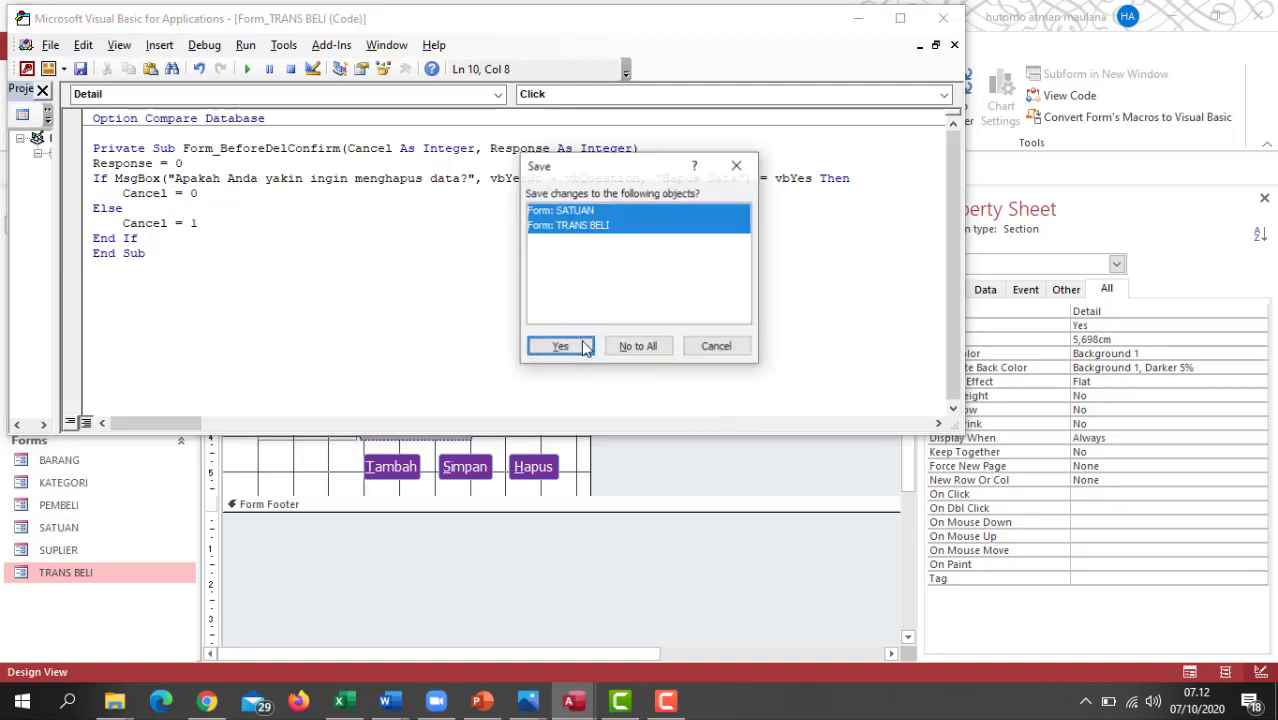
pyautogui.click(564, 344)
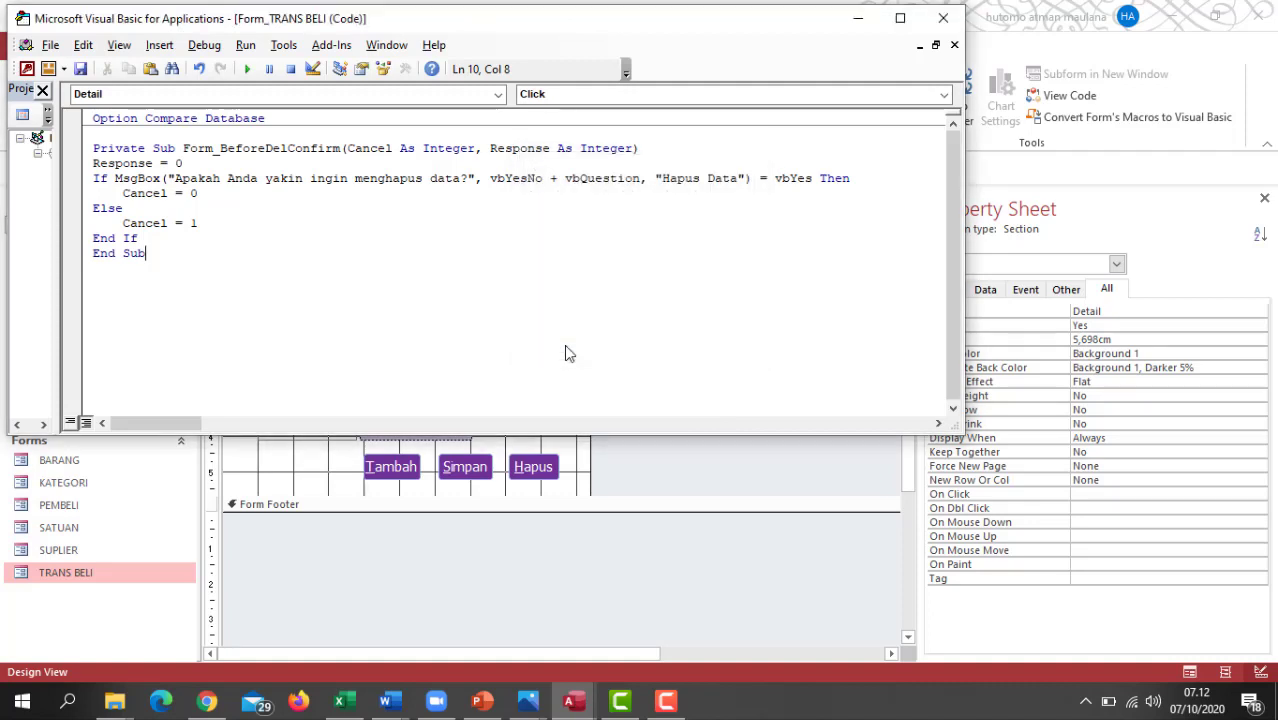
pyautogui.click(942, 20)
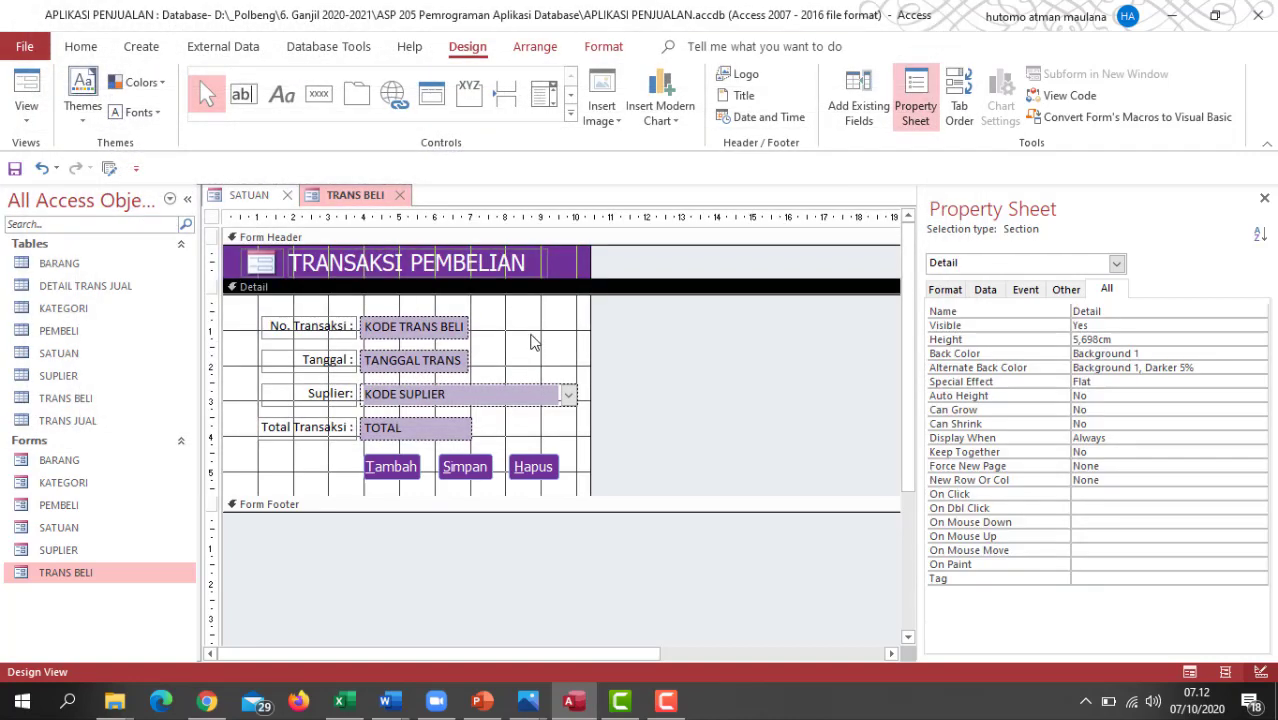
# - Run TRANS BELI, test the custom Hapus Data confirmation by answering No, and return the form to Design View
pyautogui.click(1189, 672)
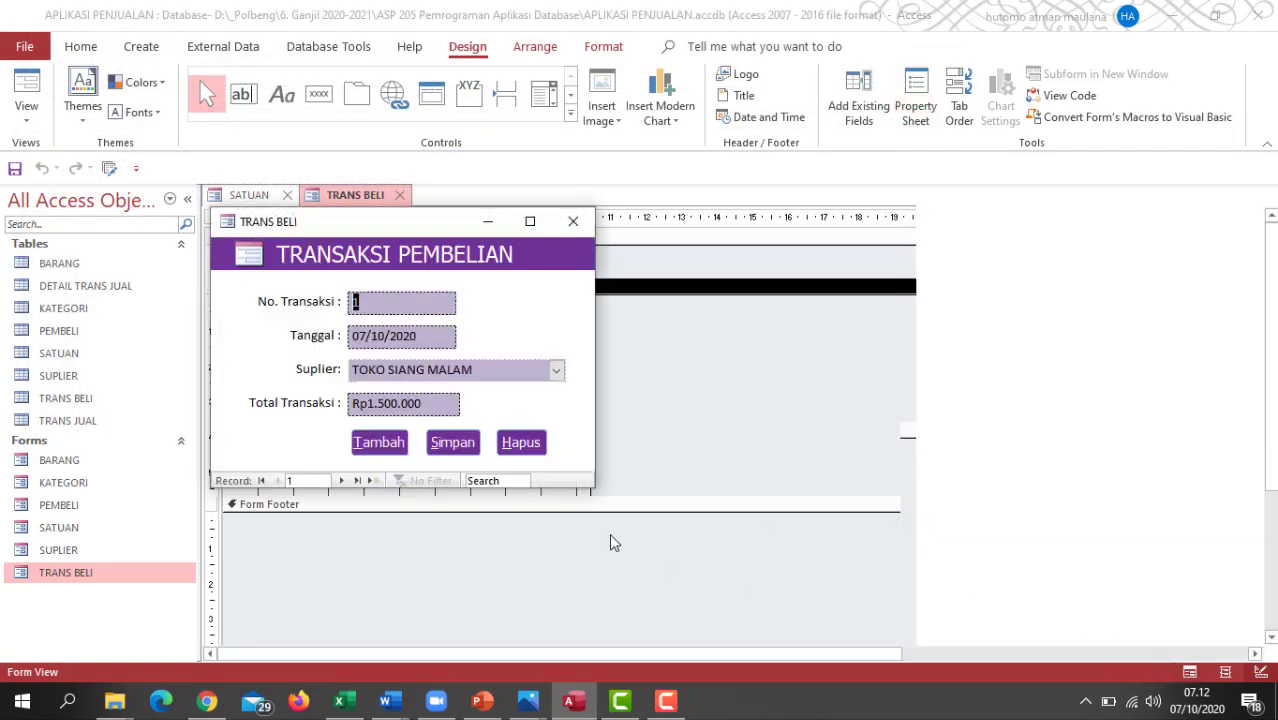
pyautogui.click(524, 444)
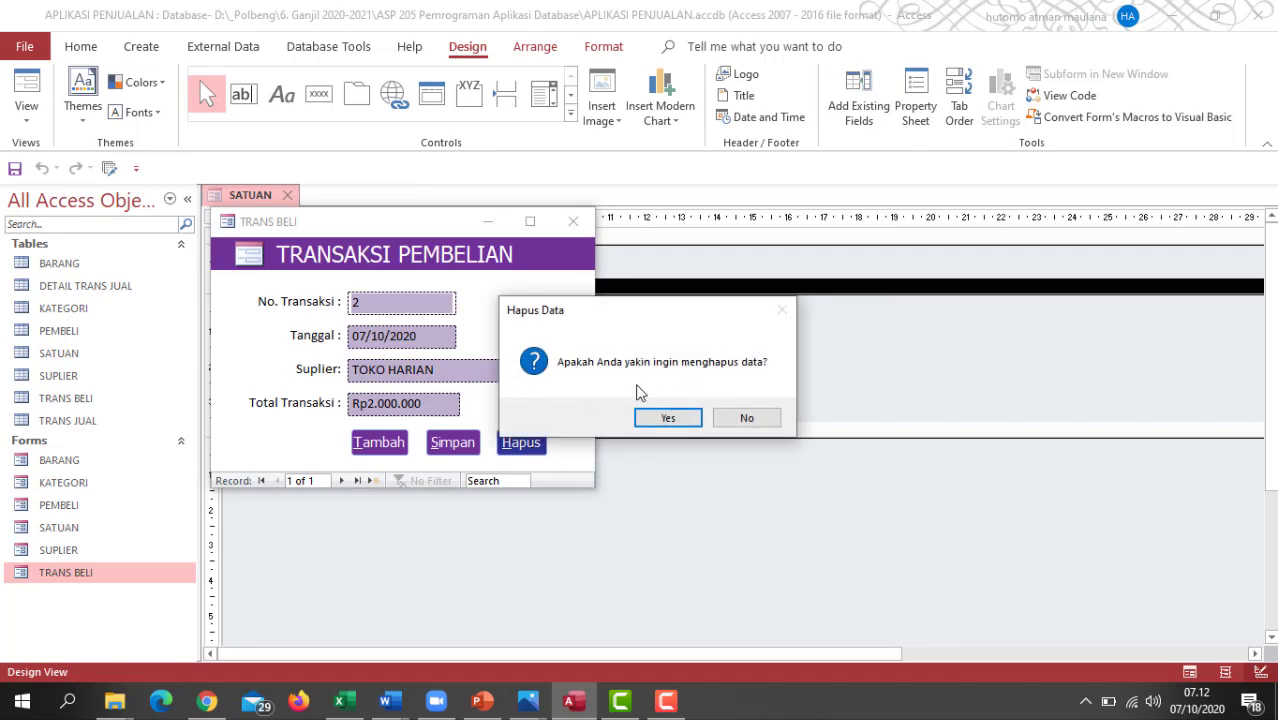
pyautogui.click(757, 419)
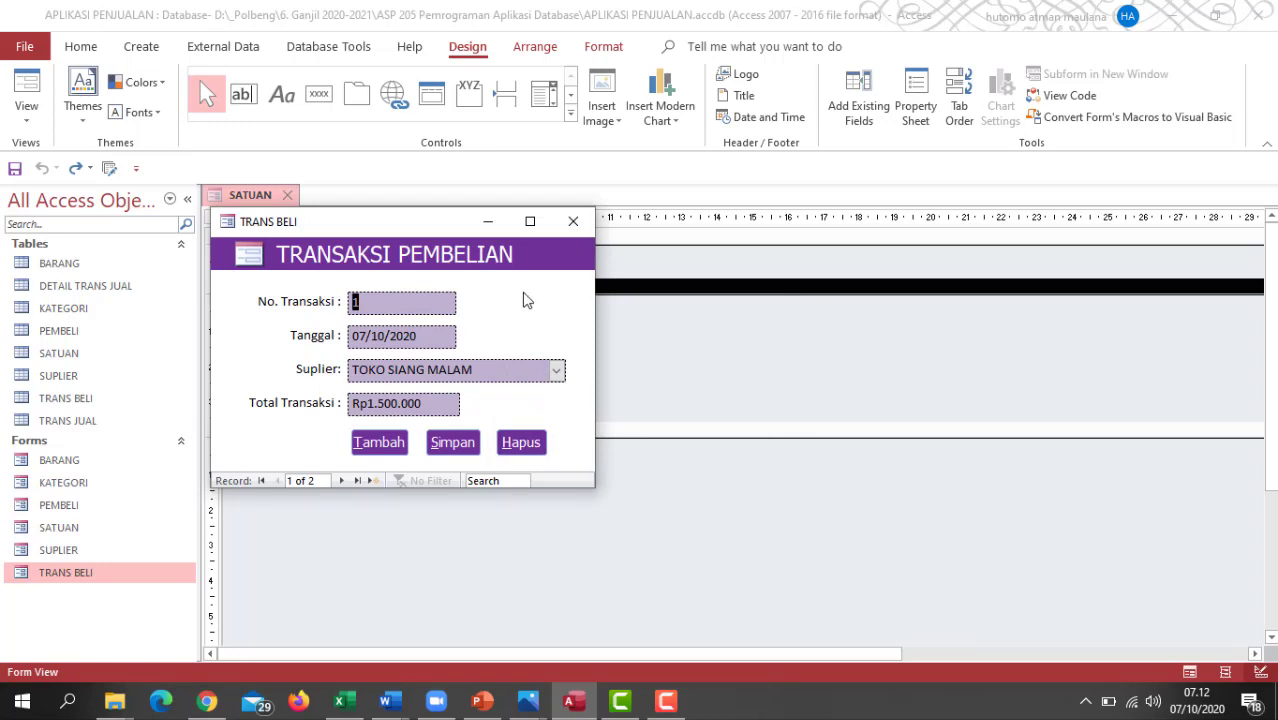
pyautogui.rightClick(422, 224)
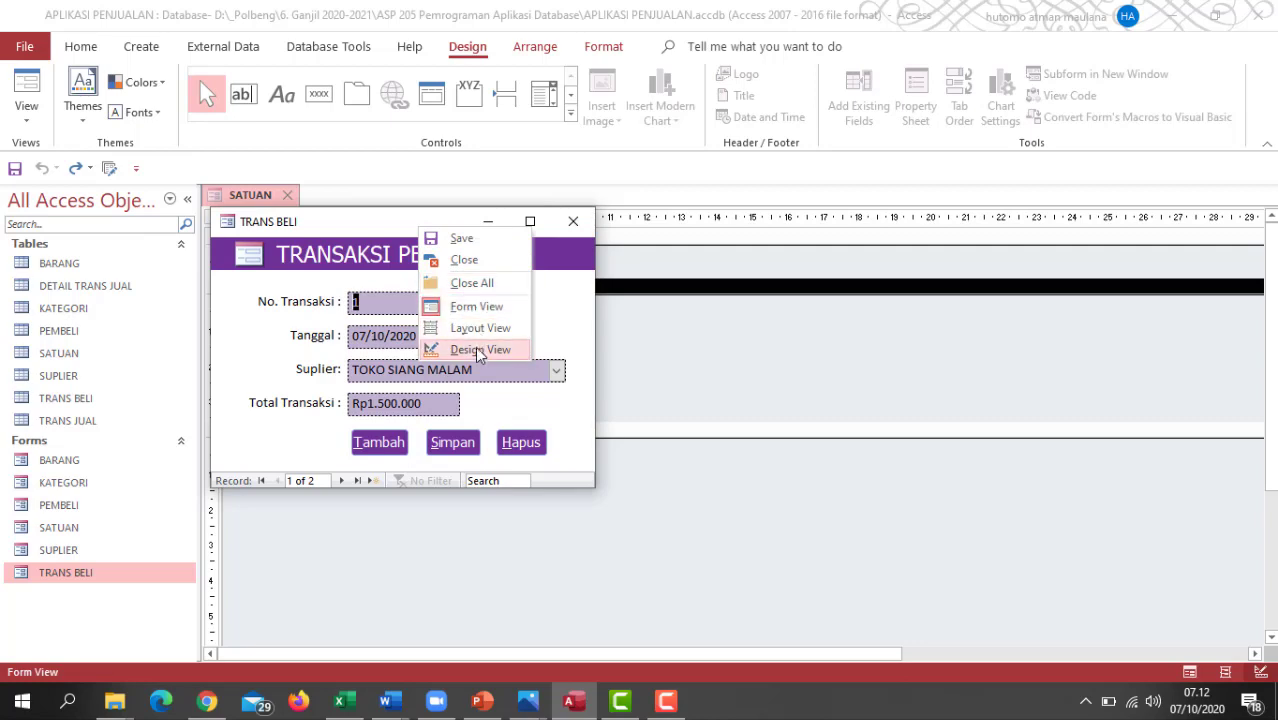
pyautogui.click(475, 349)
pyautogui.rightClick(546, 329)
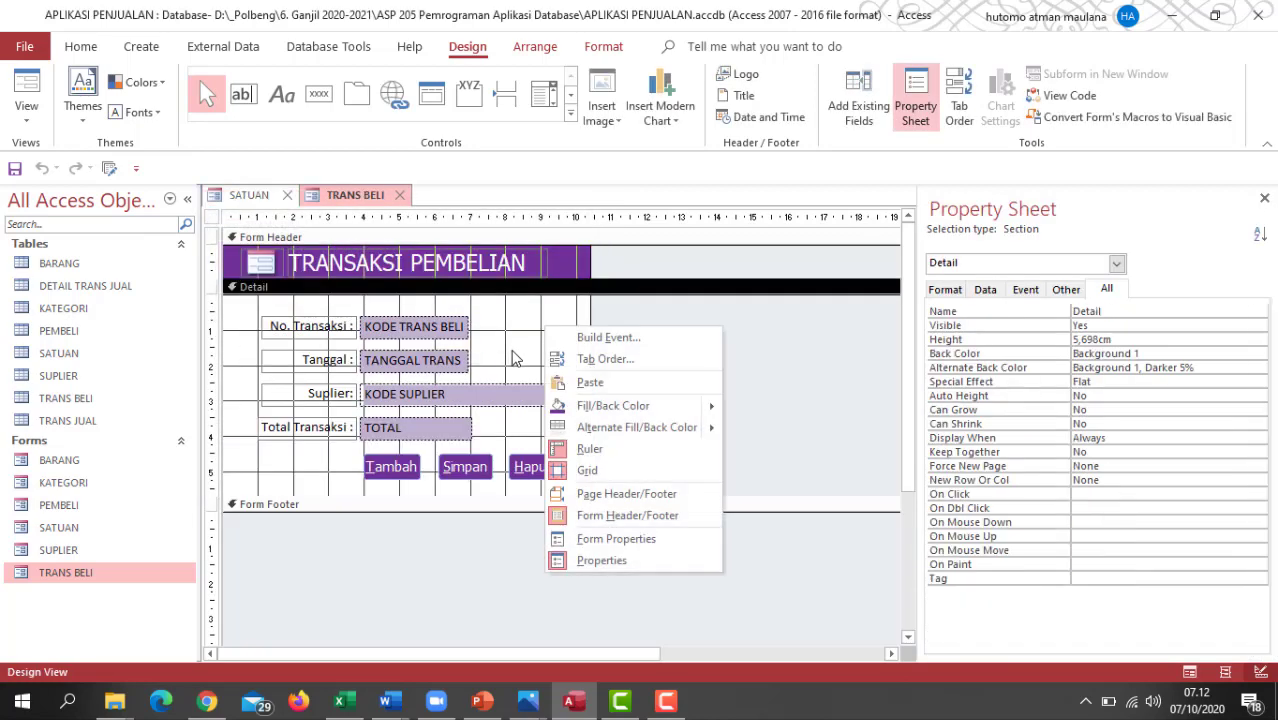
pyautogui.click(527, 328)
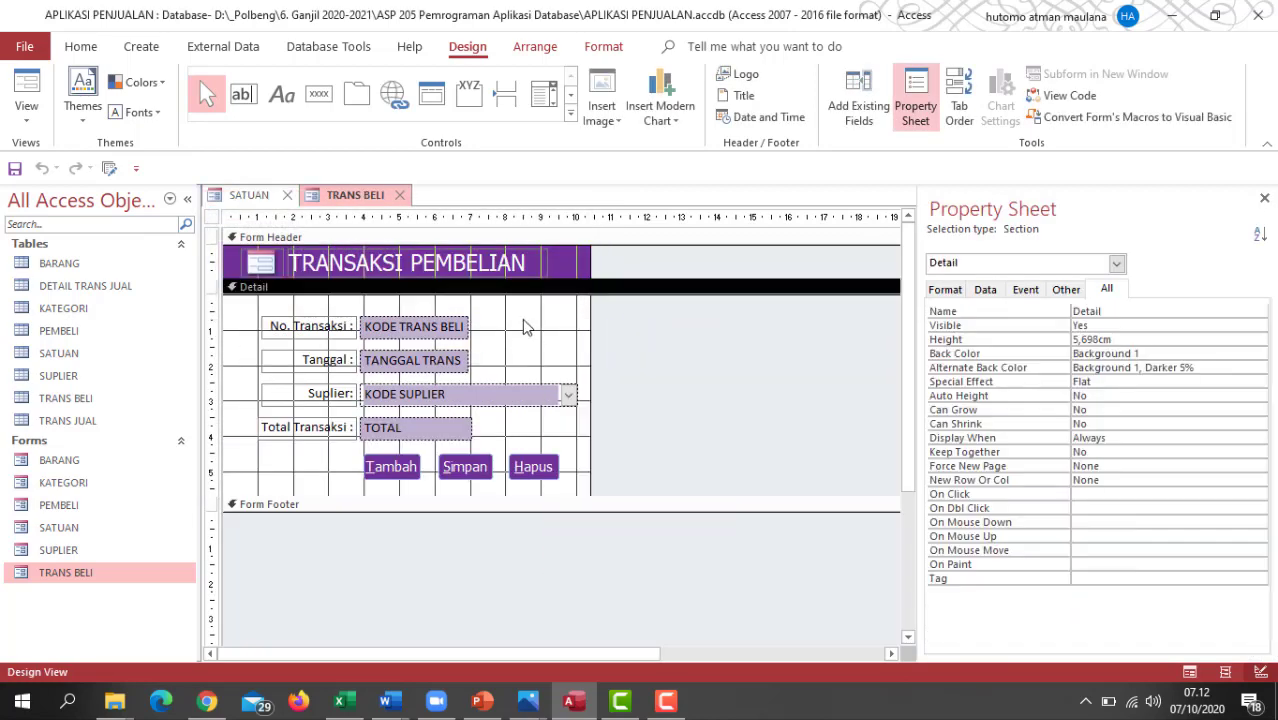
# - Open the KATEGORI form in Design View and set its header title's text color to white (Background 1)
pyautogui.rightClick(71, 486)
pyautogui.click(145, 249)
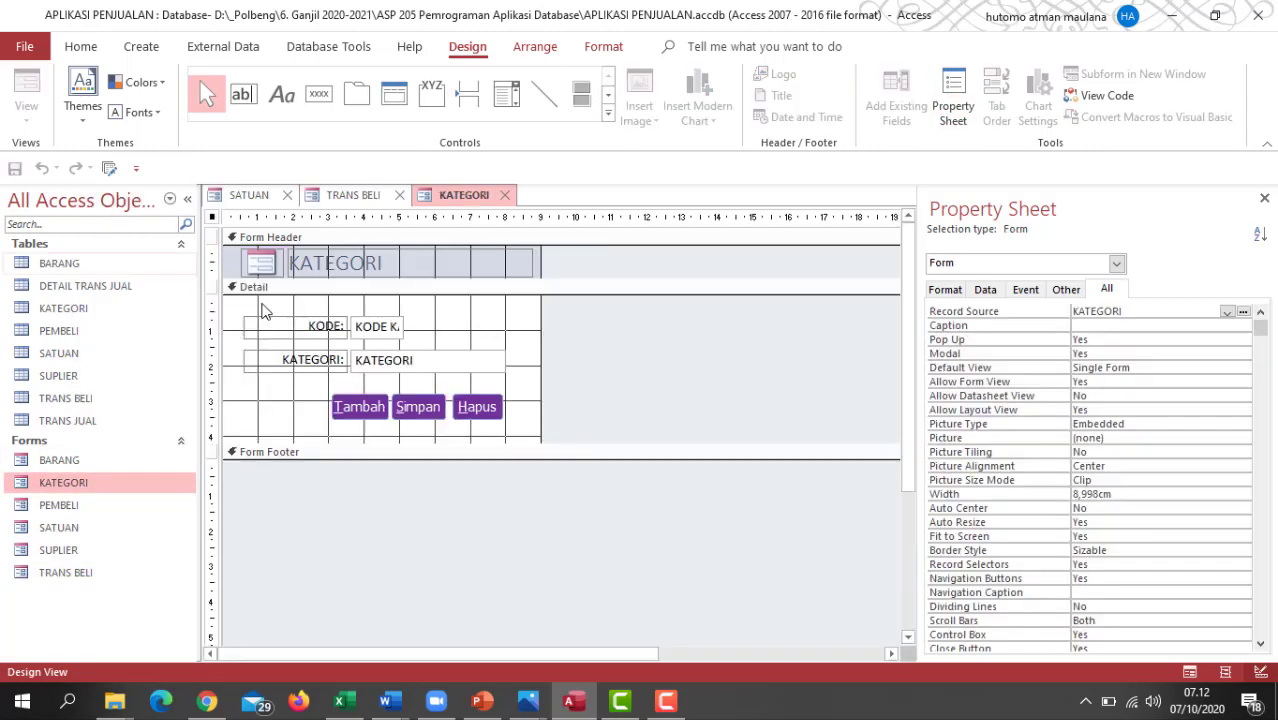
pyautogui.click(473, 326)
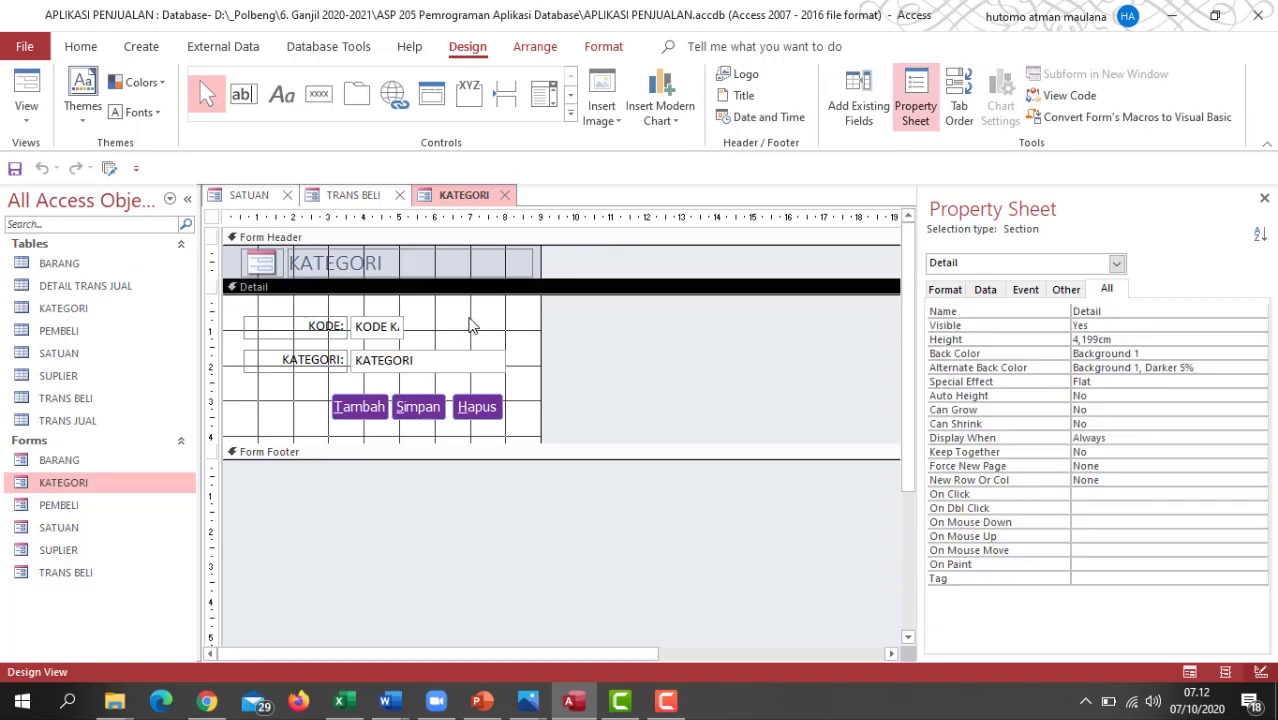
pyautogui.click(535, 265)
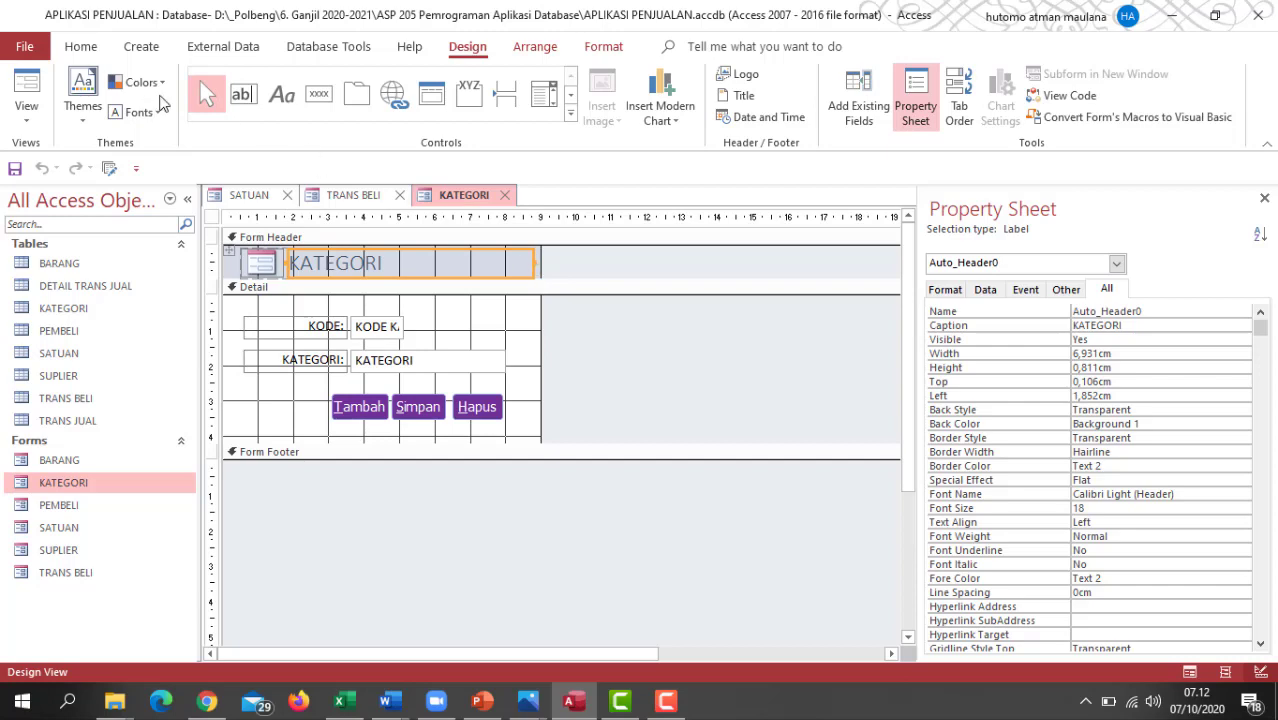
pyautogui.click(103, 49)
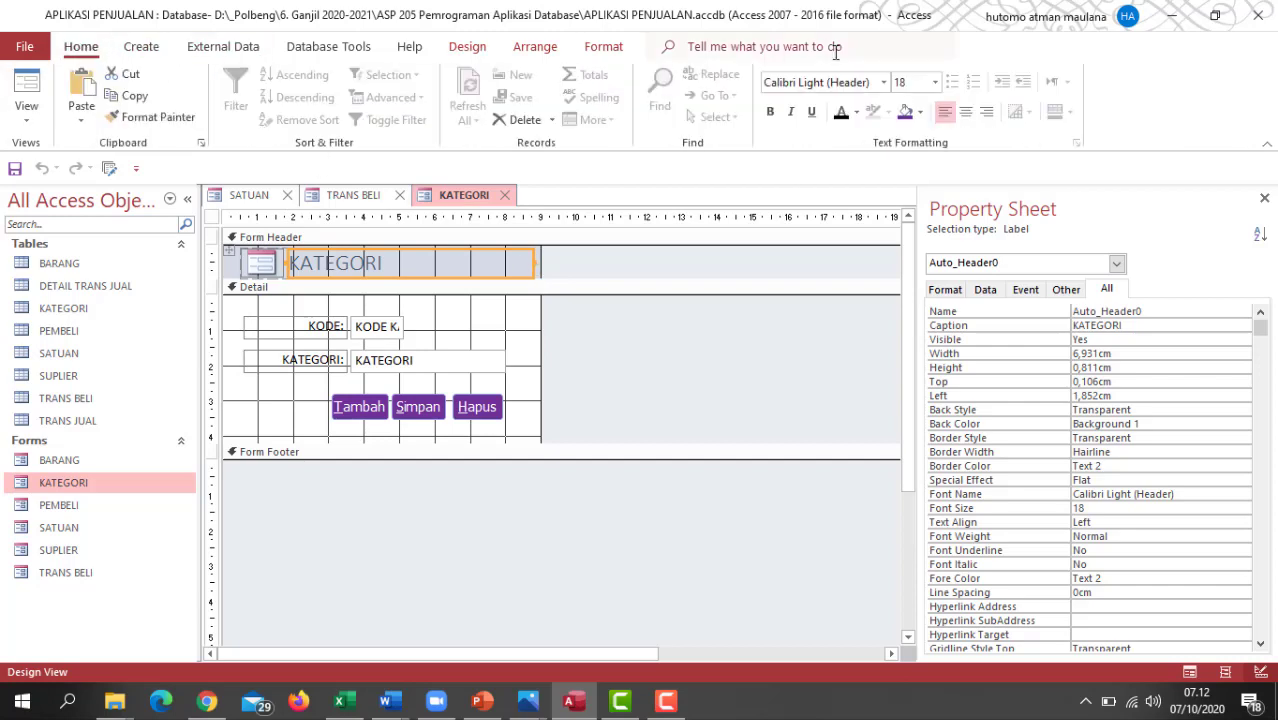
pyautogui.click(600, 48)
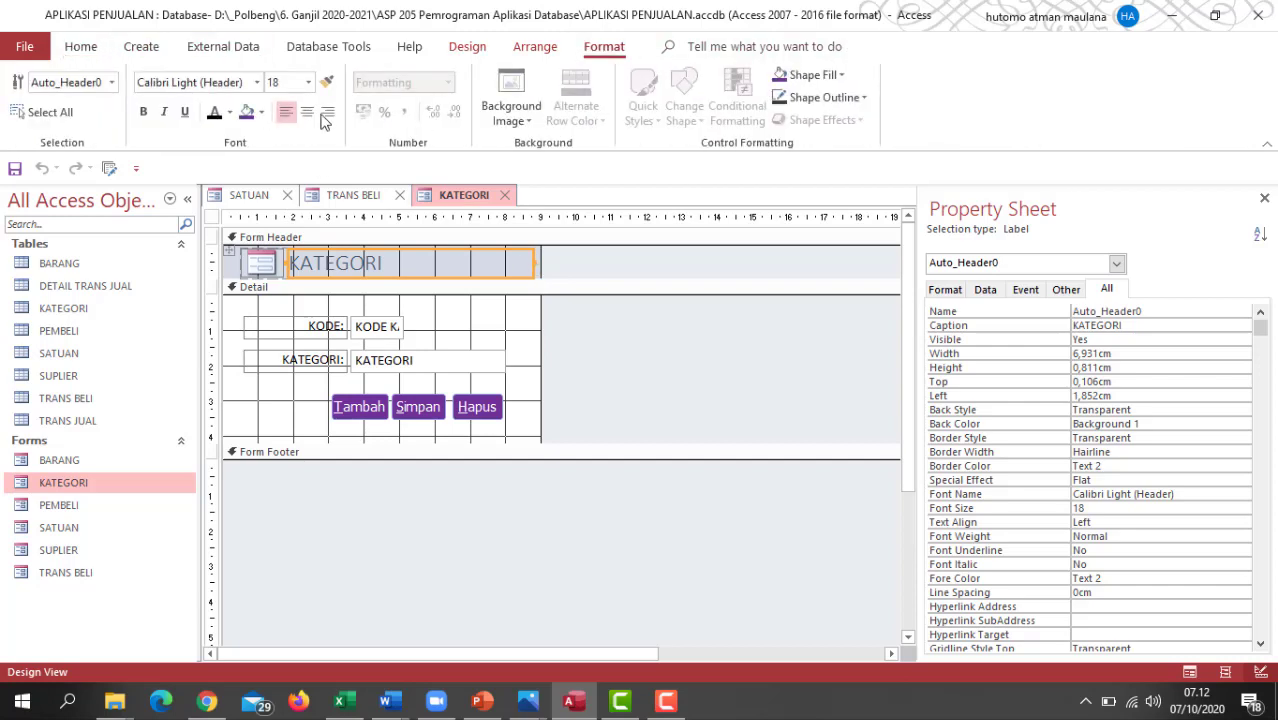
pyautogui.click(229, 112)
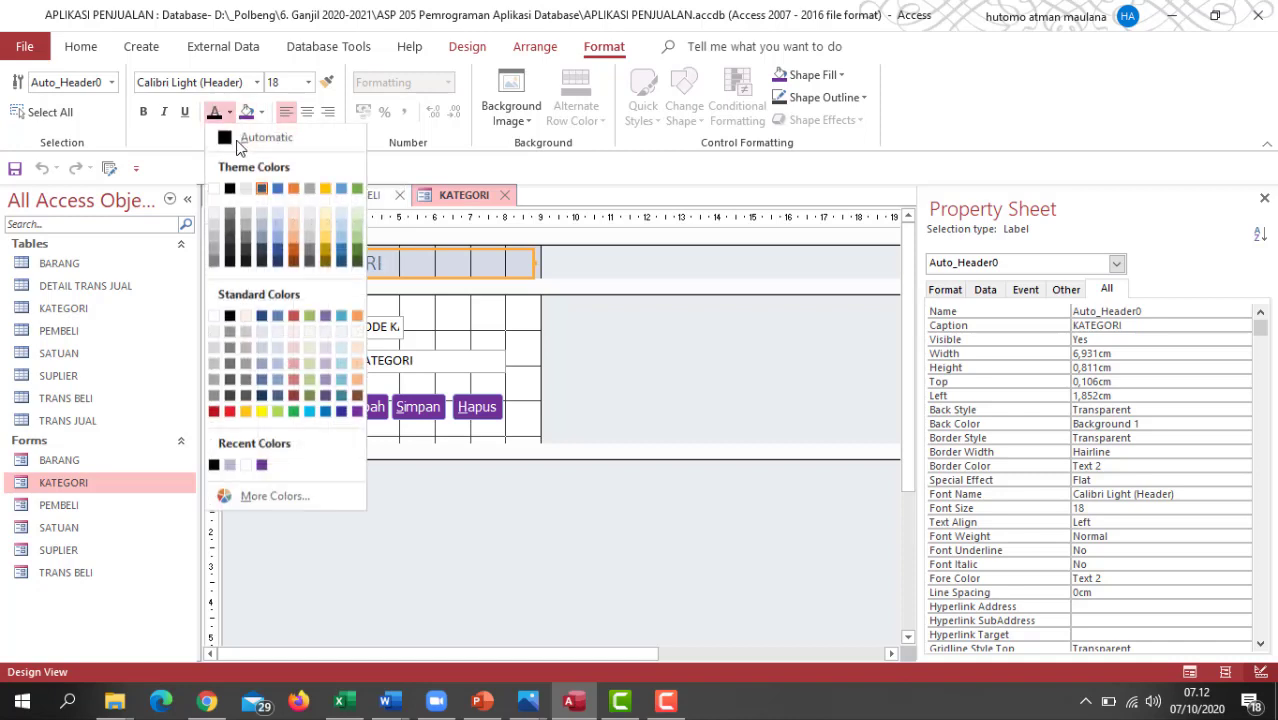
pyautogui.click(215, 190)
# - Fill the KATEGORI form's header section with purple #6F3198 and set its title font to Tahoma
pyautogui.click(225, 271)
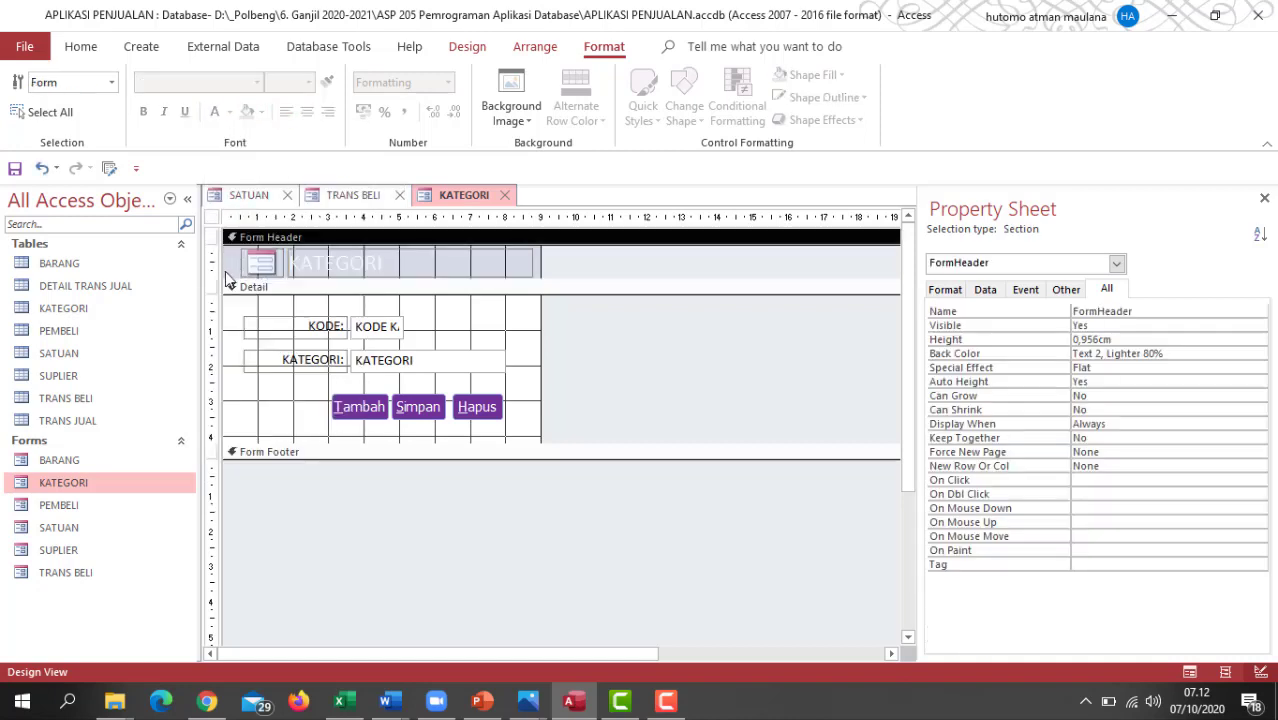
pyautogui.click(246, 113)
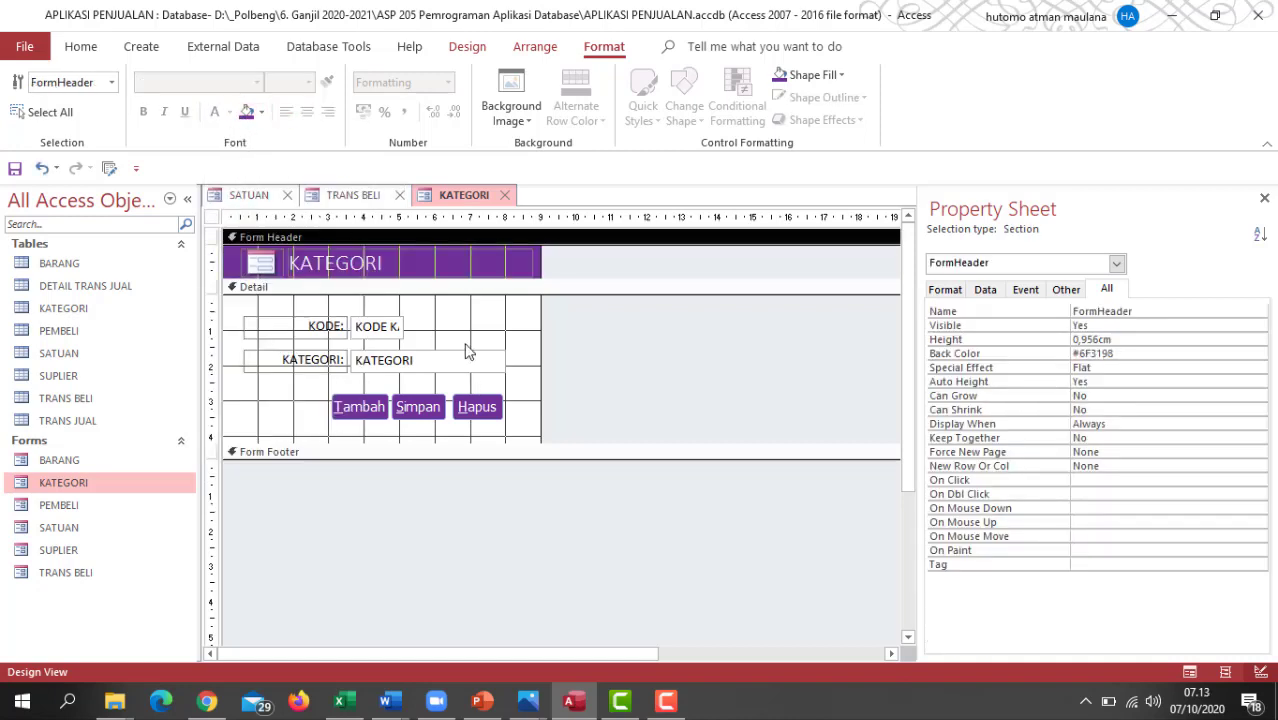
pyautogui.click(392, 263)
pyautogui.click(397, 263)
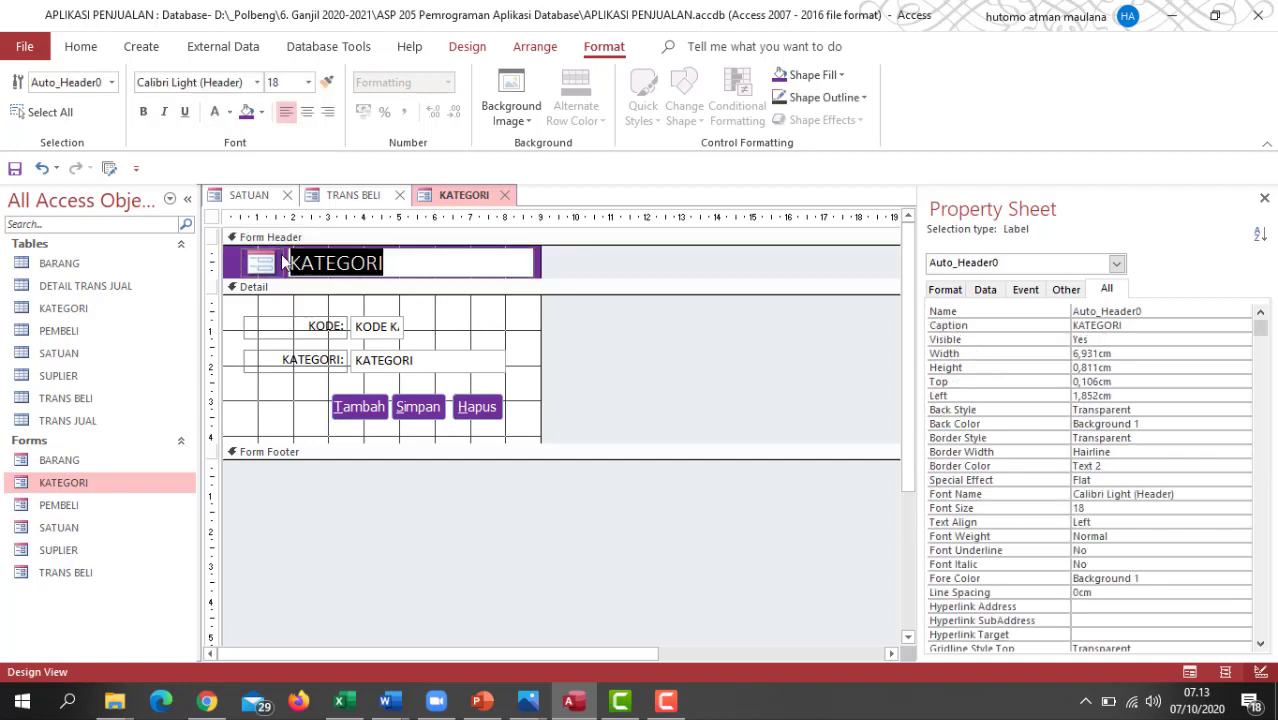
pyautogui.click(212, 84)
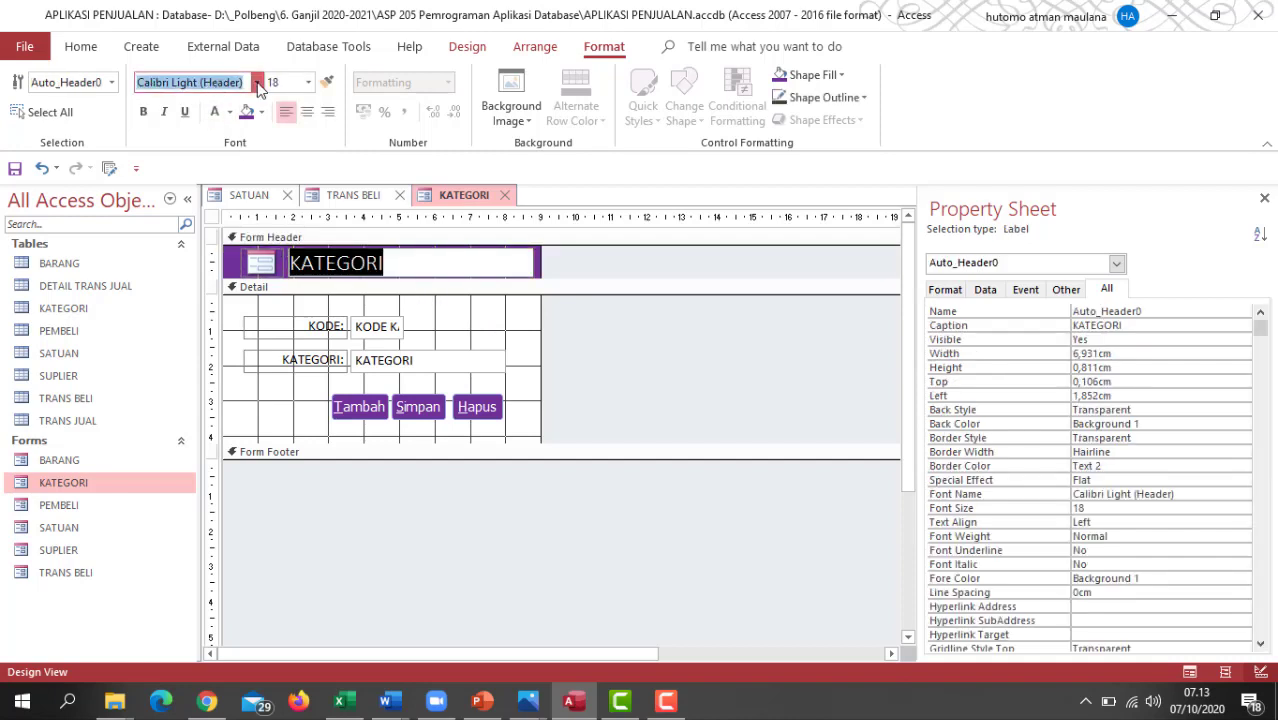
pyautogui.click(257, 83)
pyautogui.write('T')
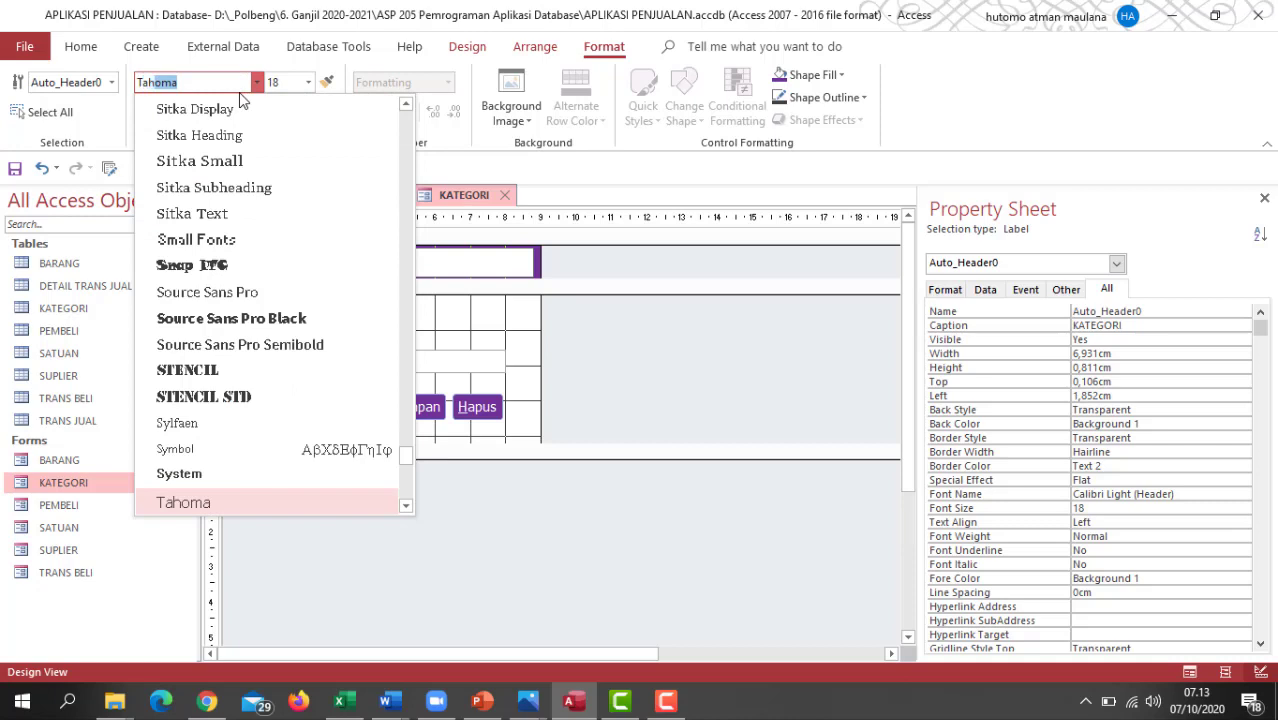
pyautogui.write('ambah')
pyautogui.press('Return')
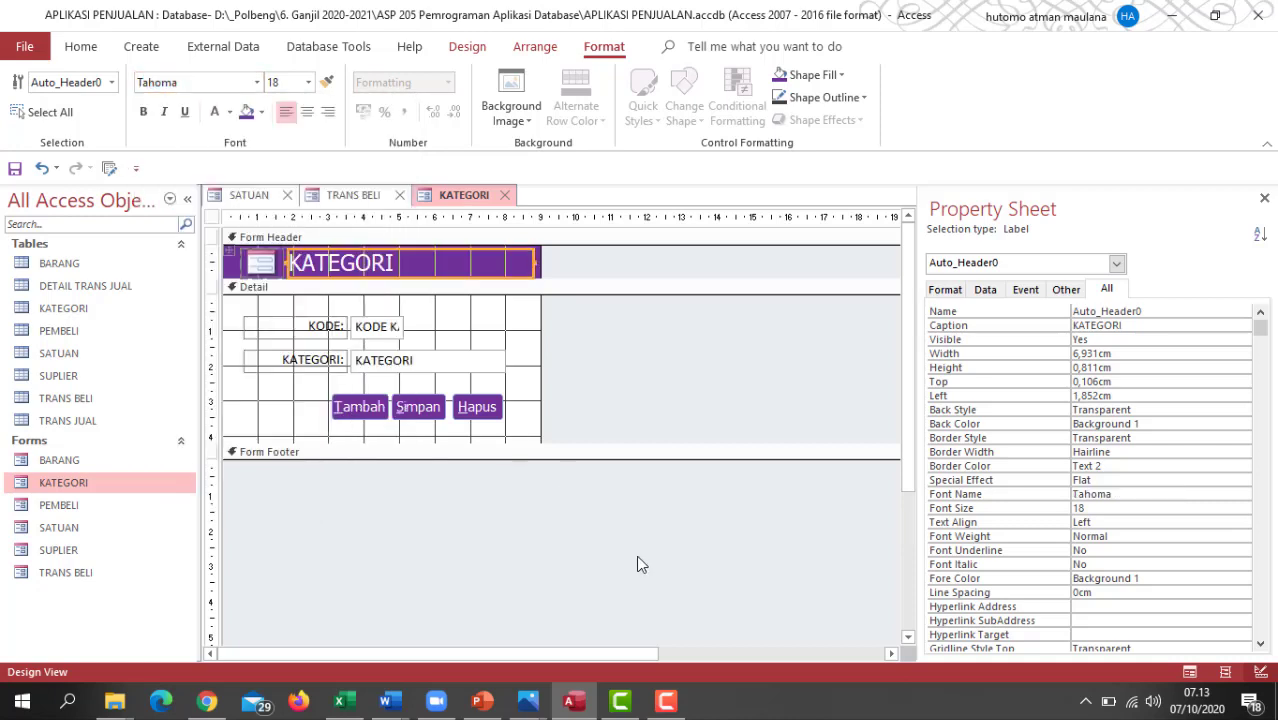
# - Run the KATEGORI form, try deleting the Komputer record, decline the deletion and return the form to Design View
pyautogui.click(1192, 674)
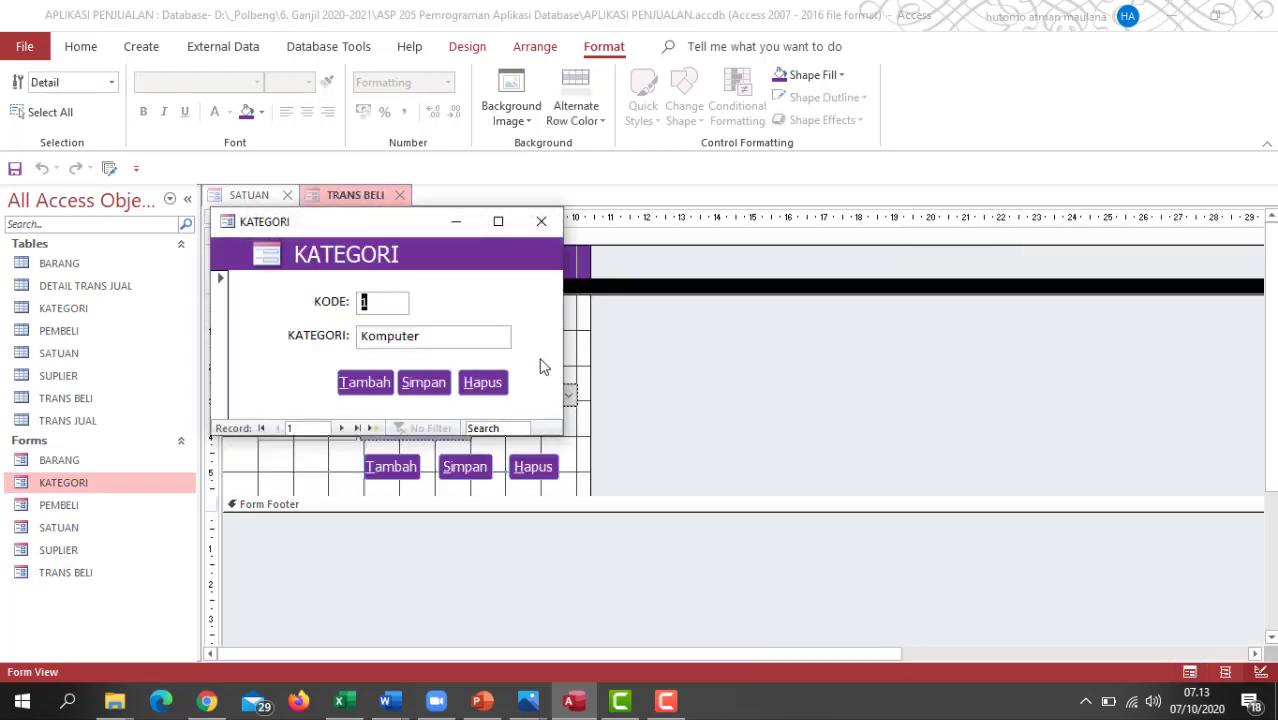
pyautogui.click(487, 386)
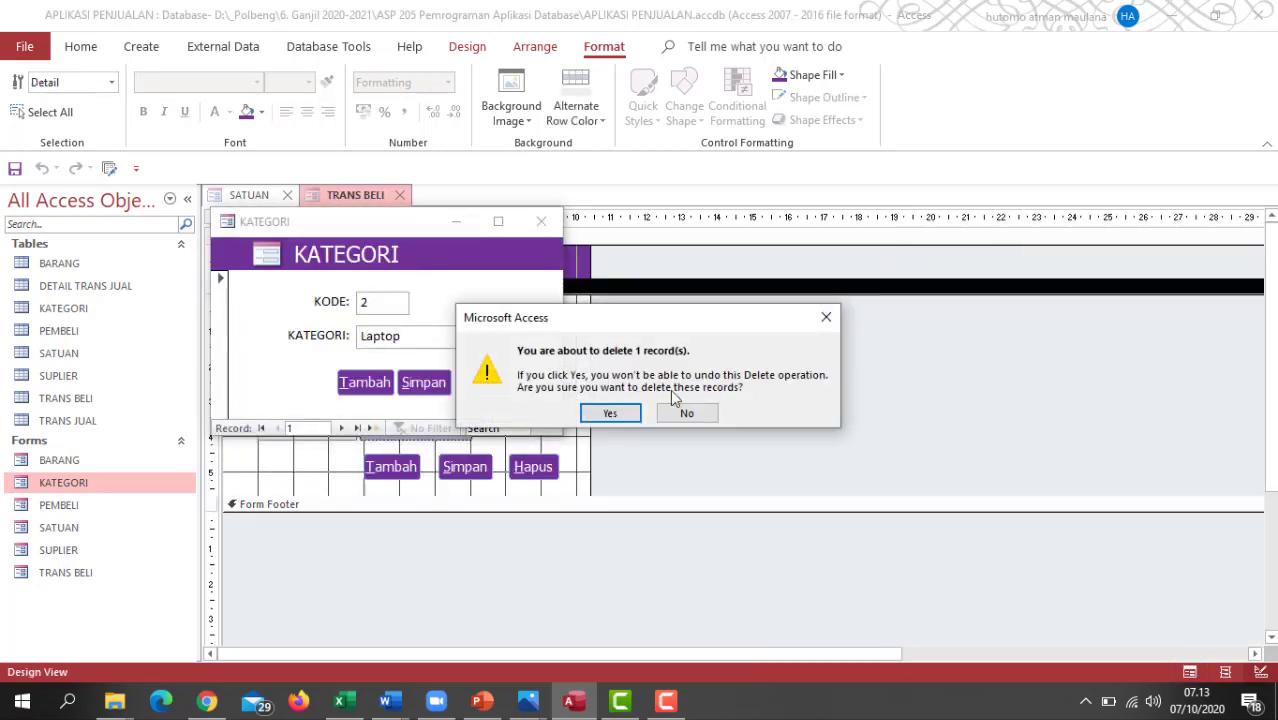
pyautogui.click(686, 414)
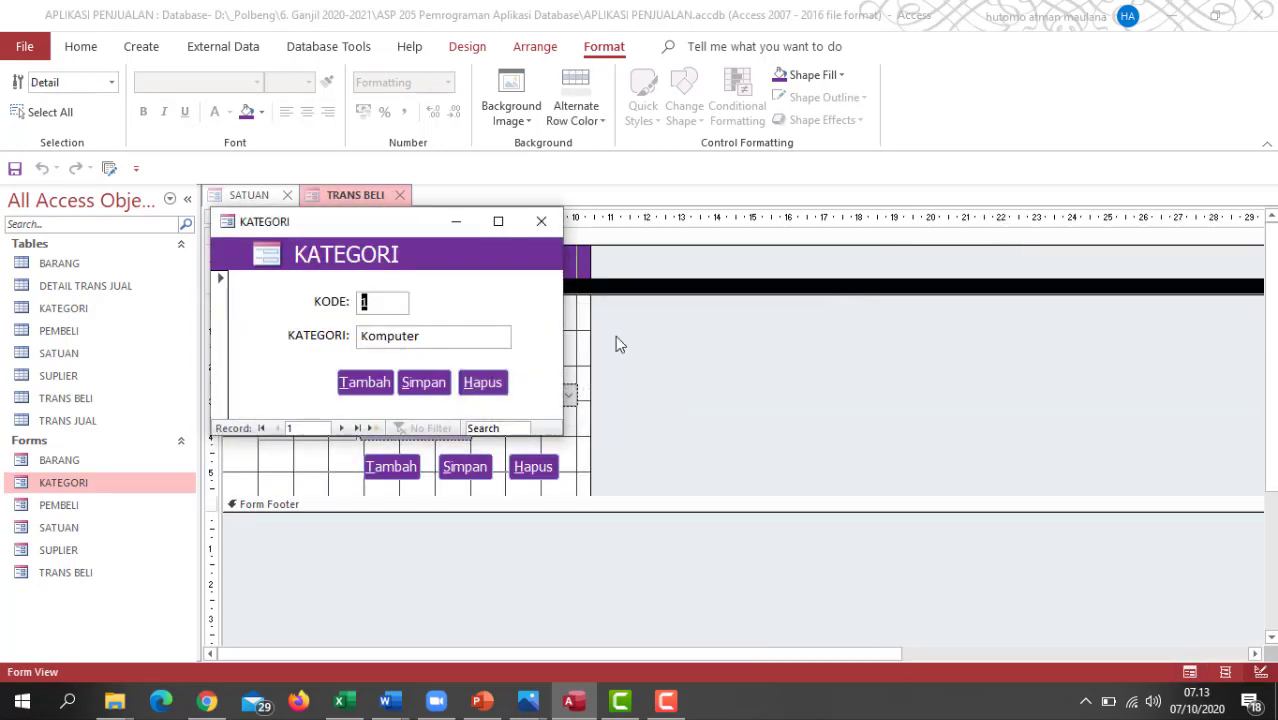
pyautogui.rightClick(358, 222)
pyautogui.click(418, 343)
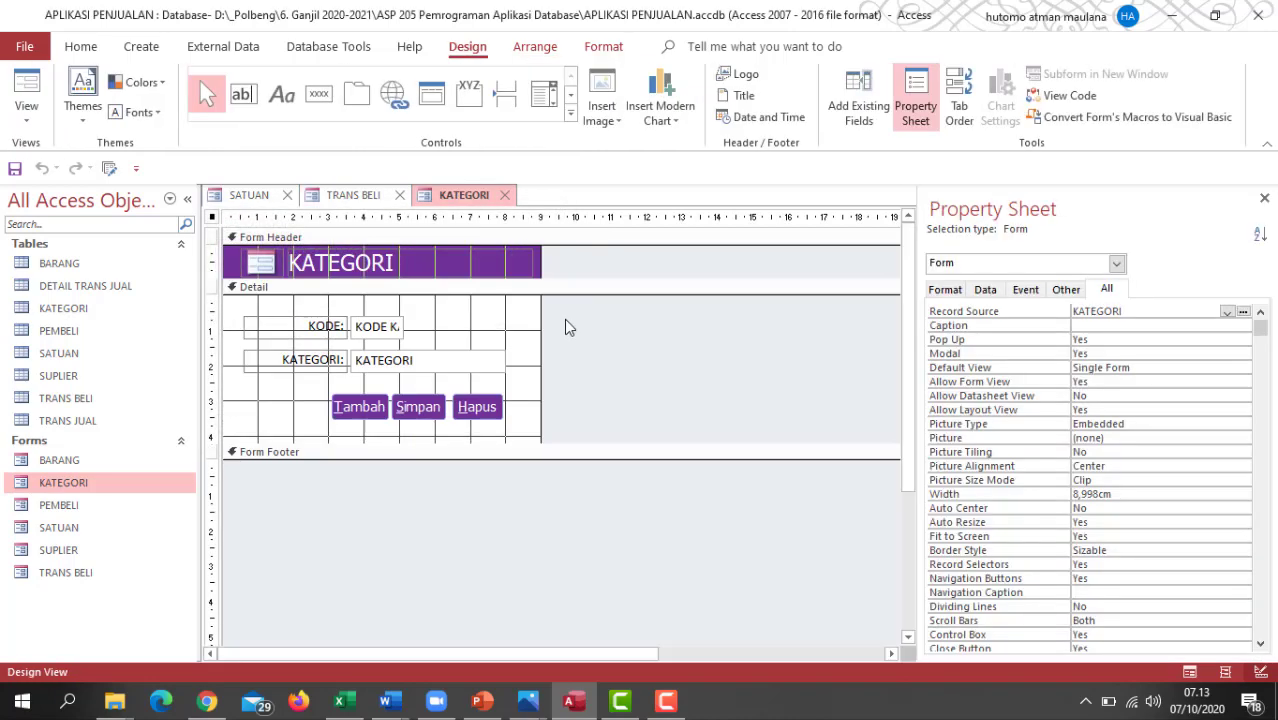
# - Open the Code Builder for the Detail section of the KATEGORI form
pyautogui.rightClick(480, 321)
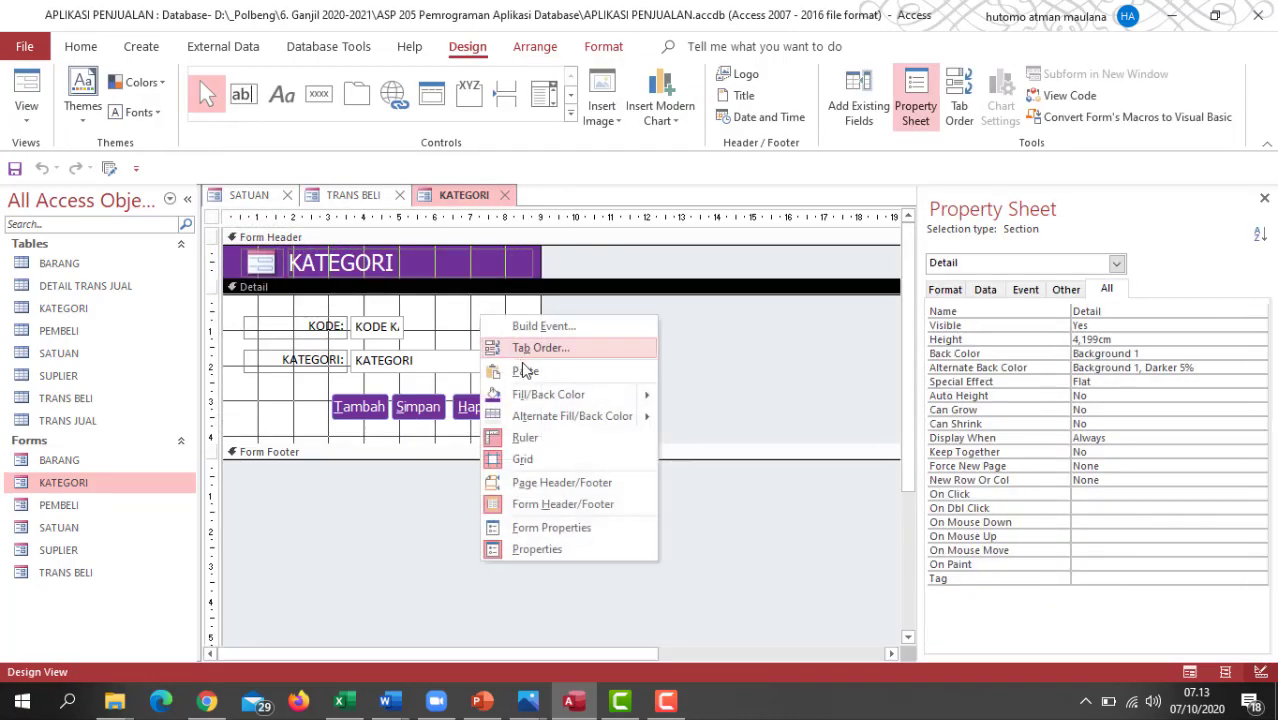
pyautogui.click(458, 323)
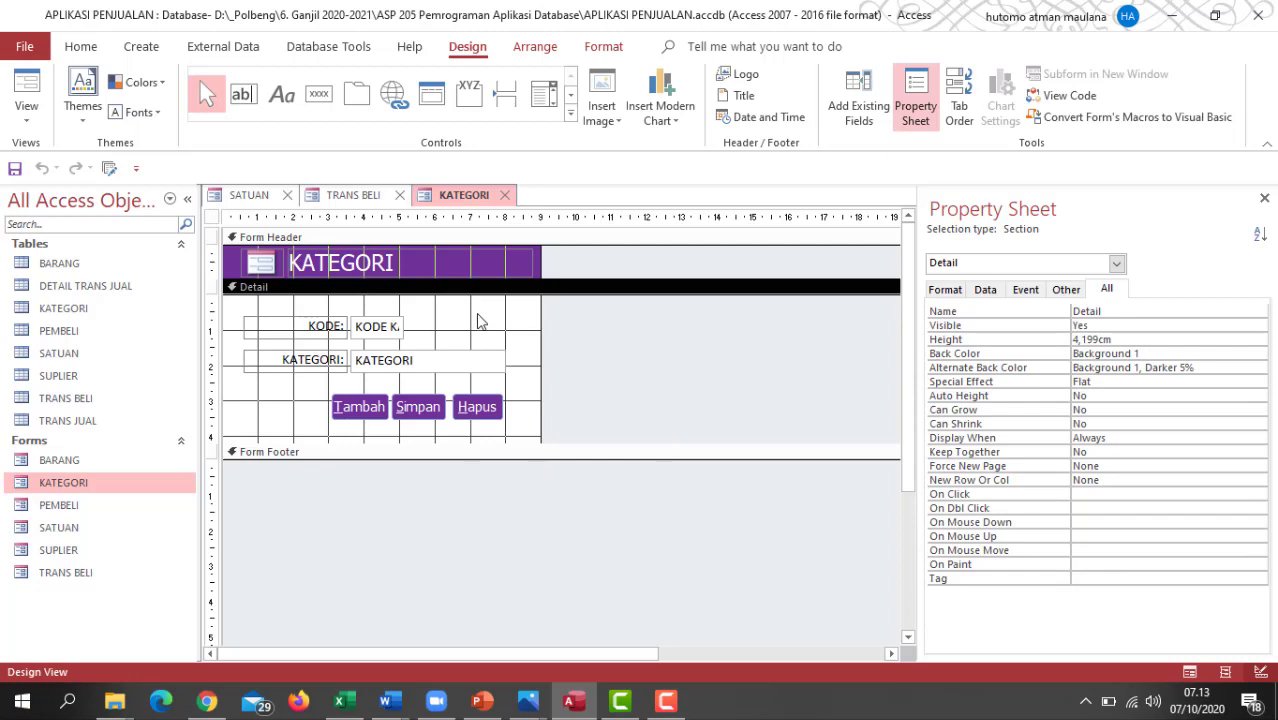
pyautogui.rightClick(476, 317)
pyautogui.click(516, 328)
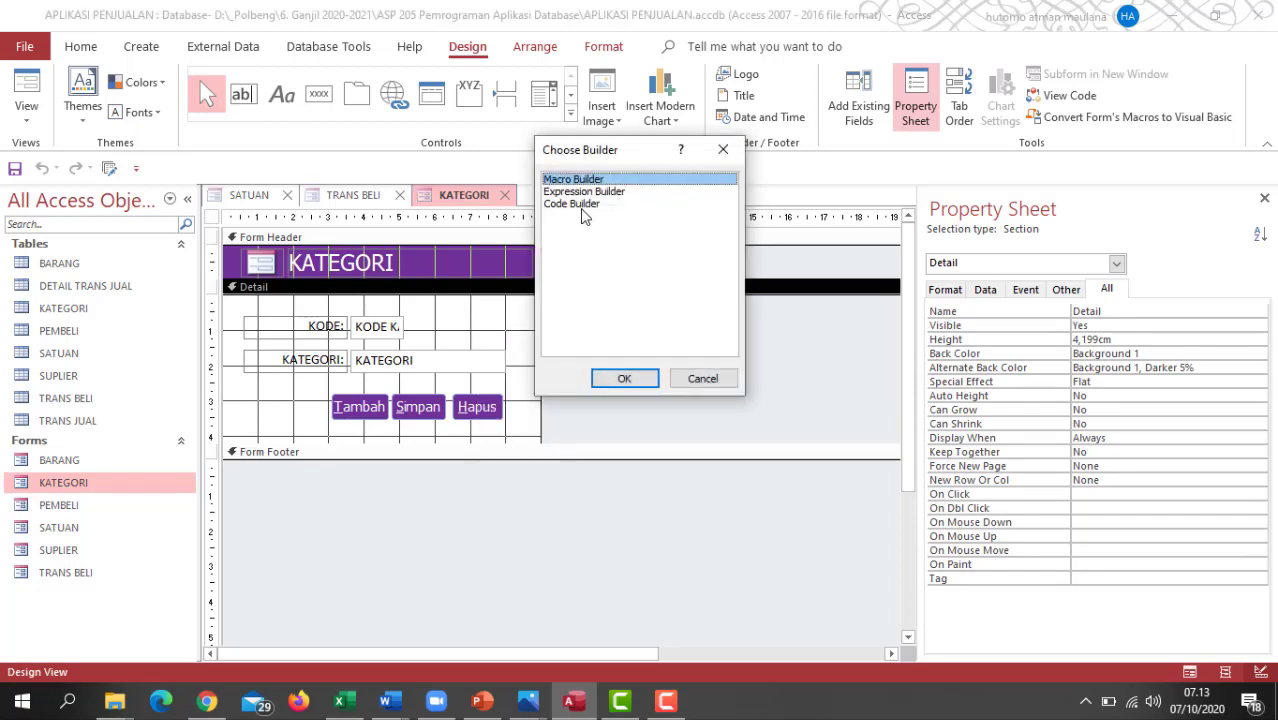
pyautogui.click(580, 205)
pyautogui.click(622, 379)
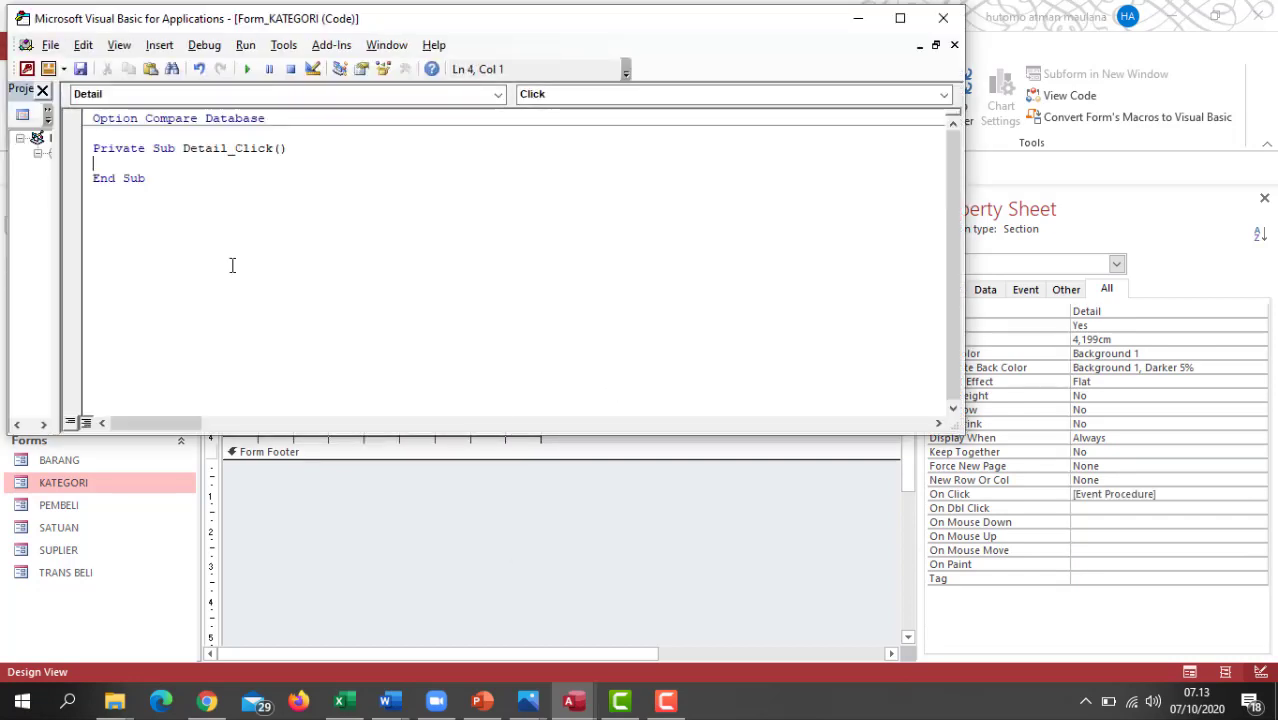
# - Replace the Detail_Click procedure with the Form_BeforeDelConfirm code that asks "Apakah Anda yakin ingin menghapus data?" under the title "Hapus Data", and close the code editor
pyautogui.moveTo(197, 215); pyautogui.dragTo(42, 128)
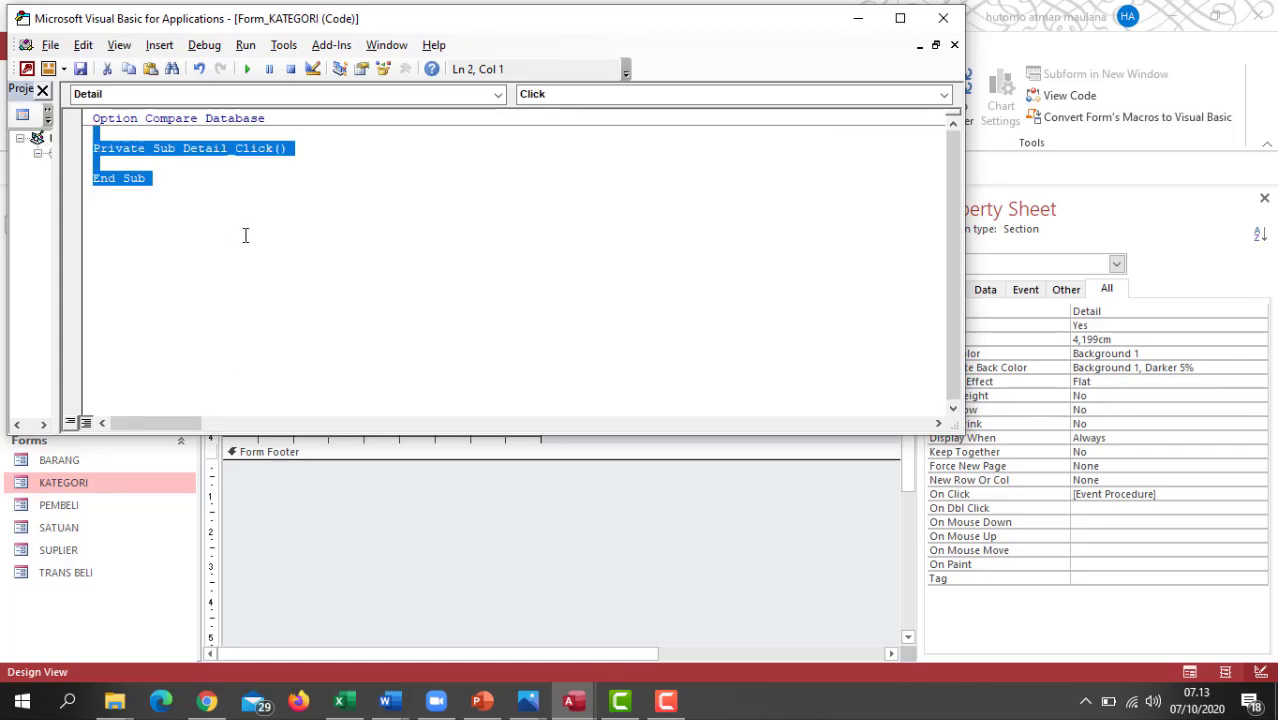
pyautogui.write('Private Sub Form_BeforeDelConfirm(Cancel As Integer, Response As Integer) Response = 0 If MsgBox("Apakah Anda yakin ingin menghapus data?", vbYesNo + vbQuestion, "Hapus Data") = vbYes Then     Cancel = 0 Else     Cancel = 1 End If End Sub')
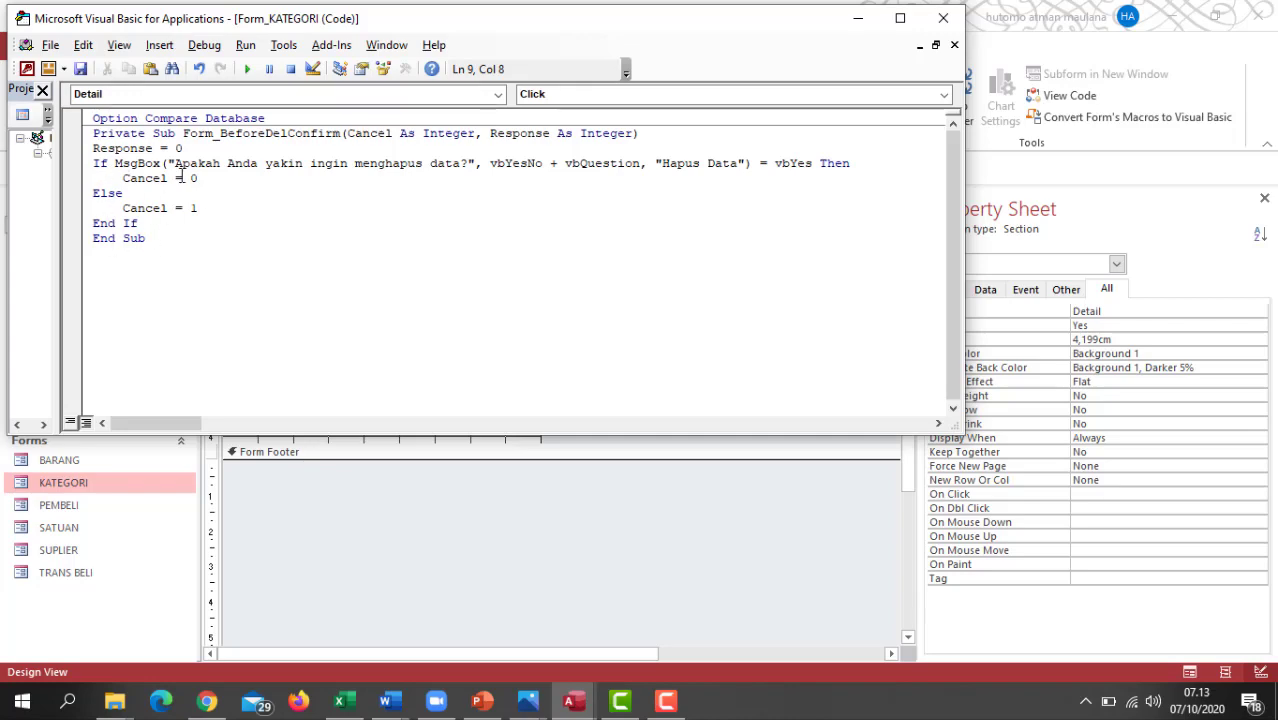
pyautogui.click(943, 18)
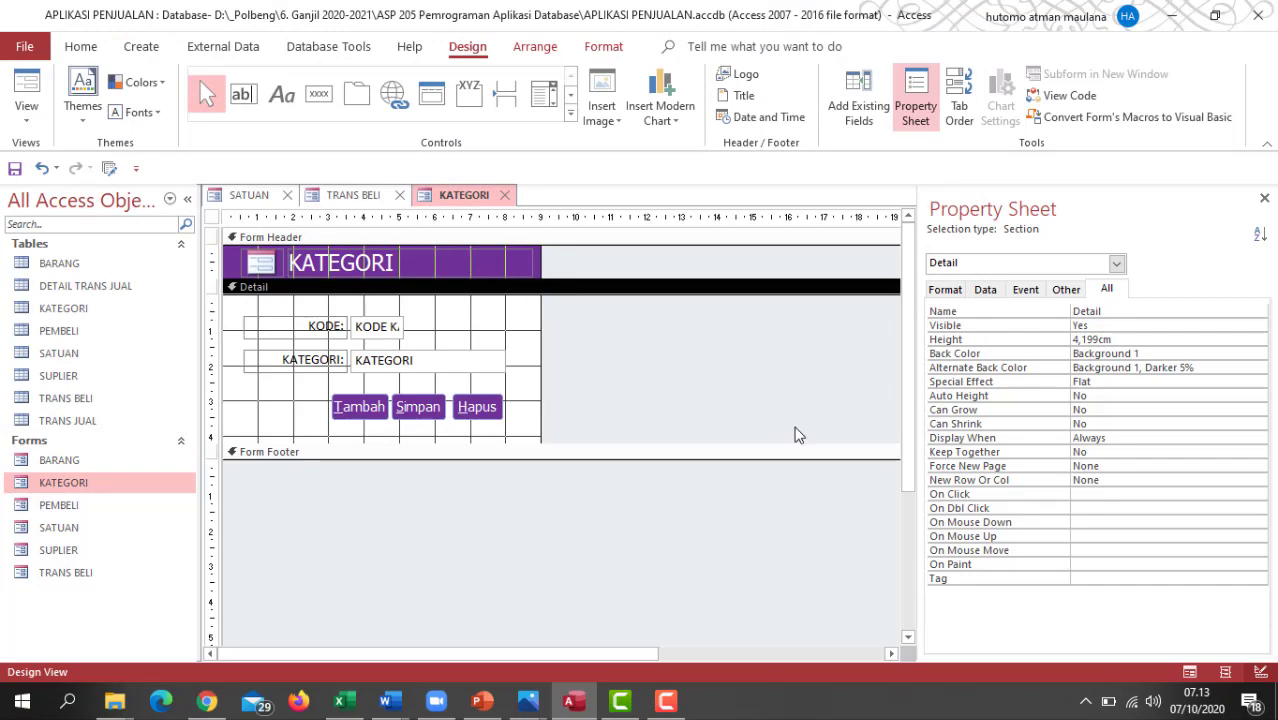
# - Run the KATEGORI form, test deleting the Komputer record by answering No, and close the KATEGORI and SATUAN forms
pyautogui.click(1190, 673)
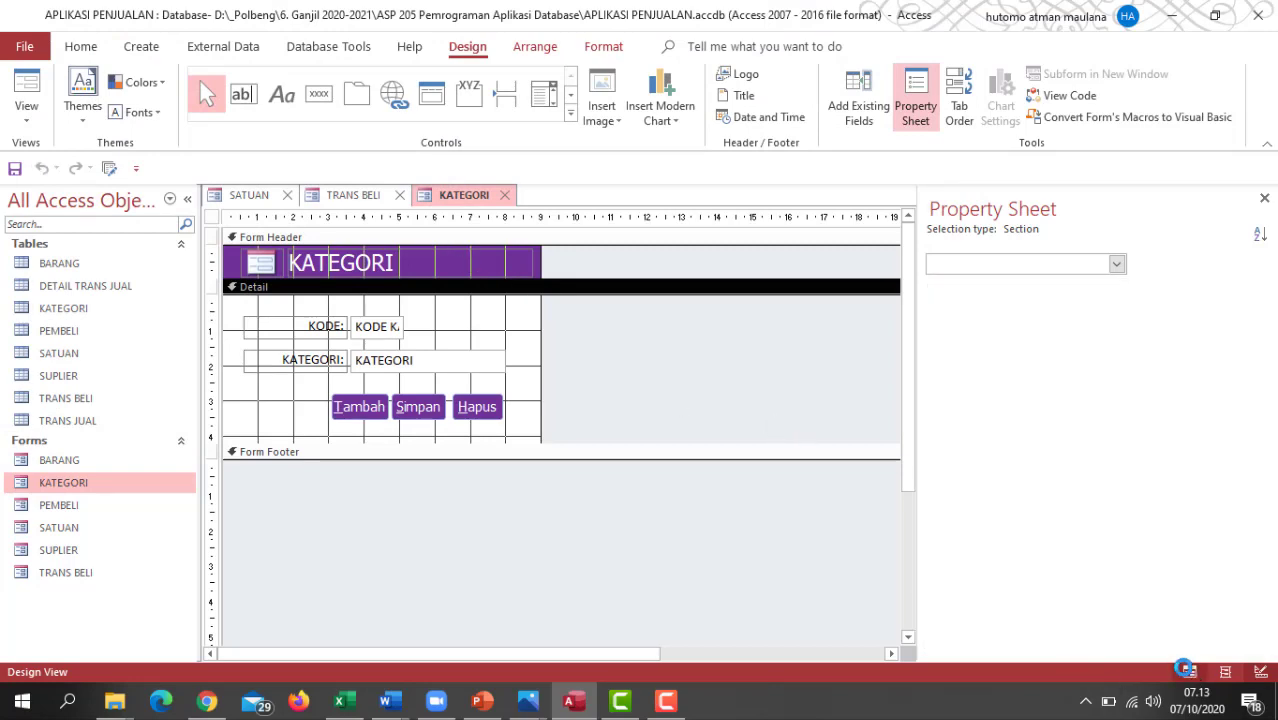
pyautogui.click(476, 384)
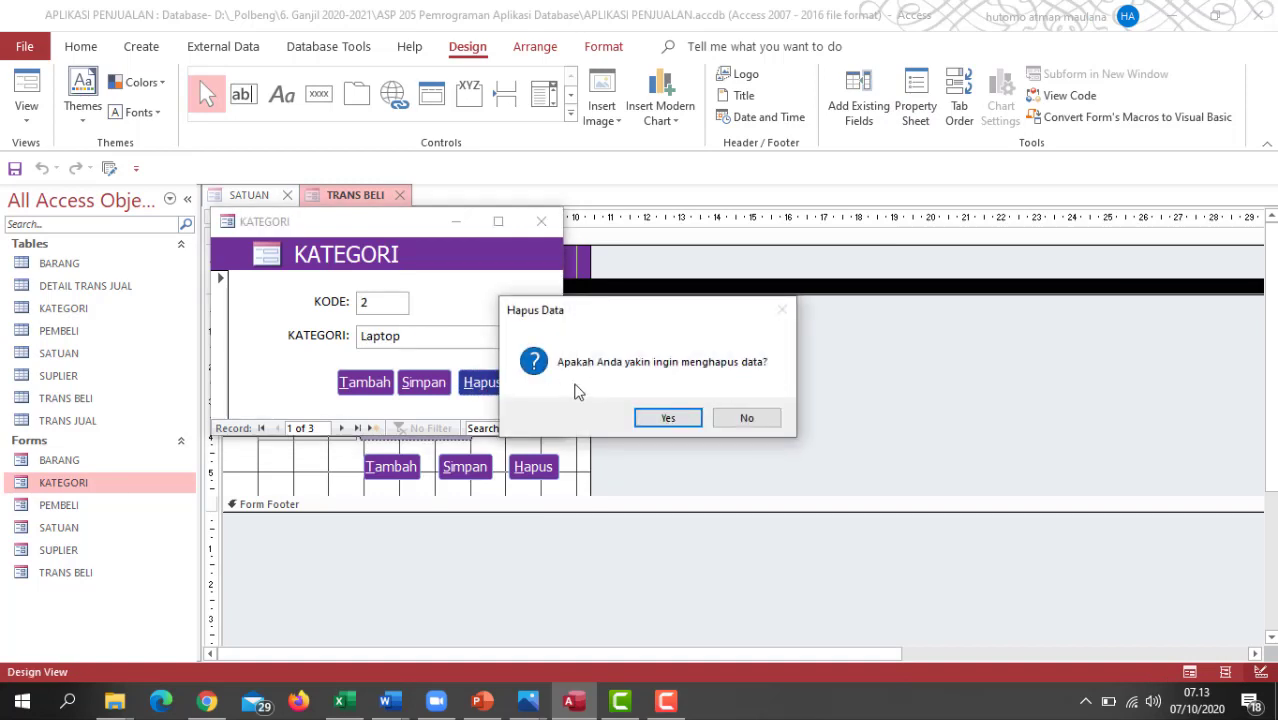
pyautogui.click(747, 417)
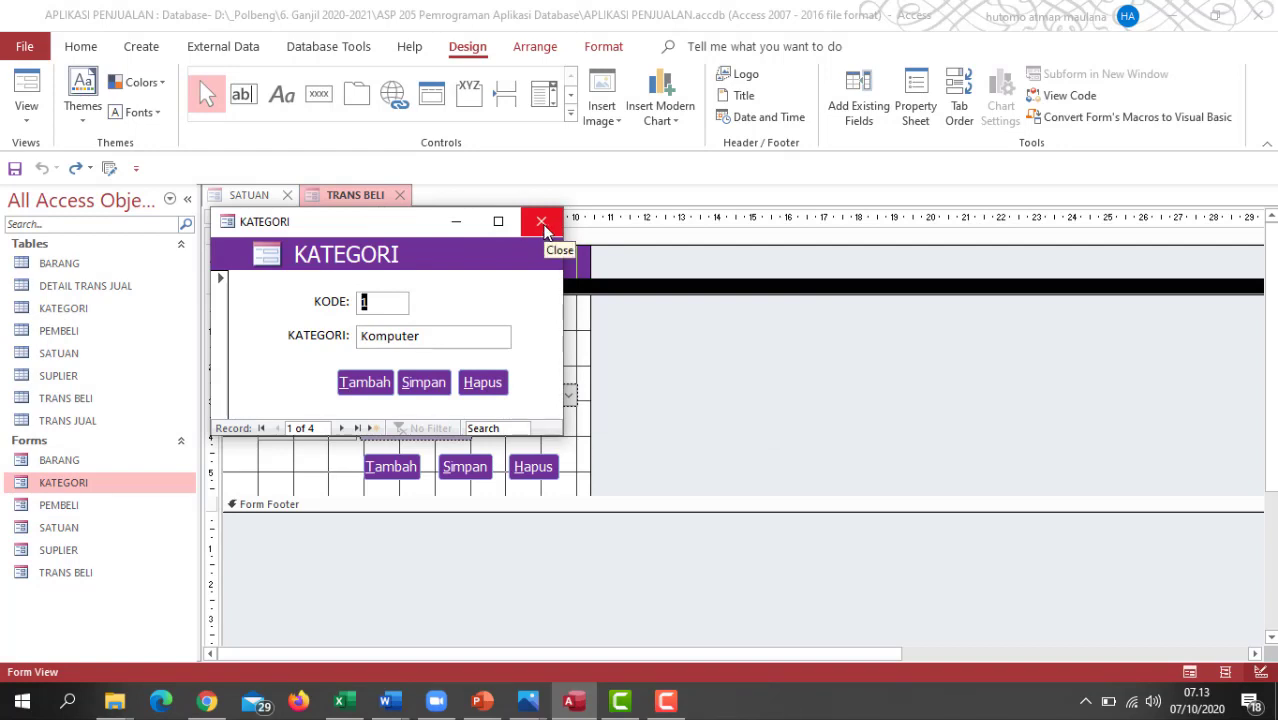
pyautogui.click(542, 222)
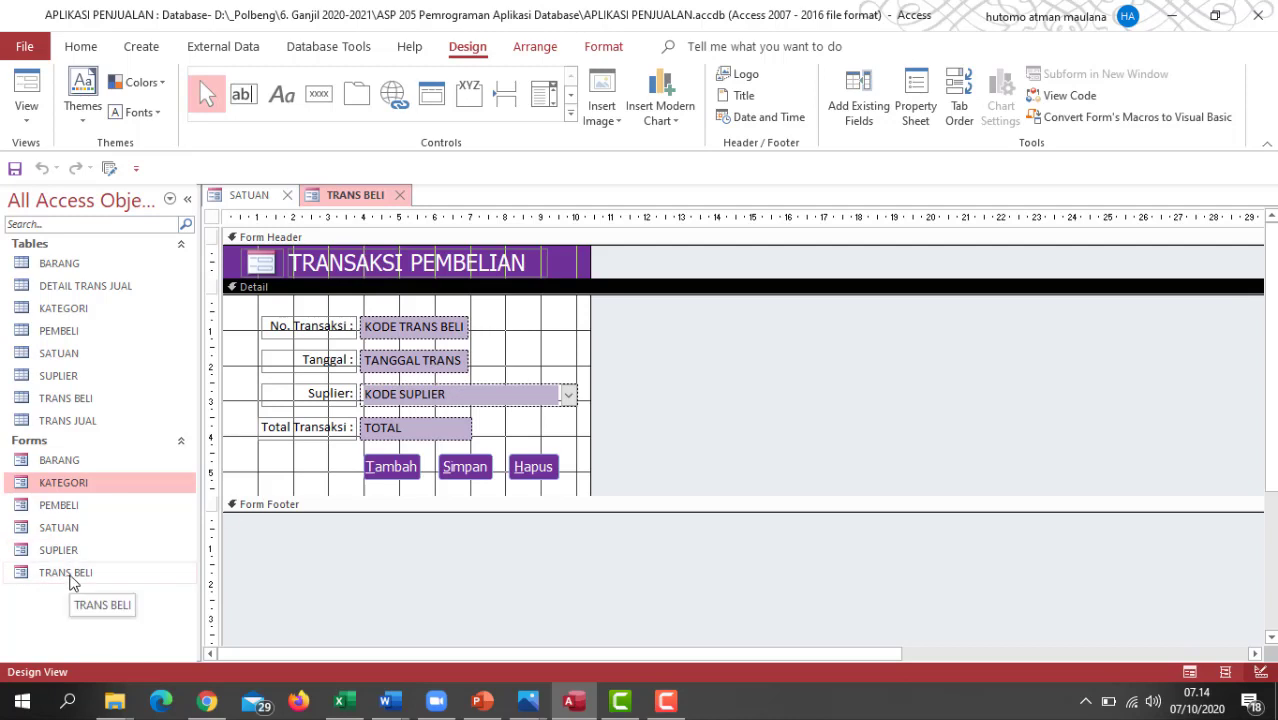
pyautogui.click(288, 195)
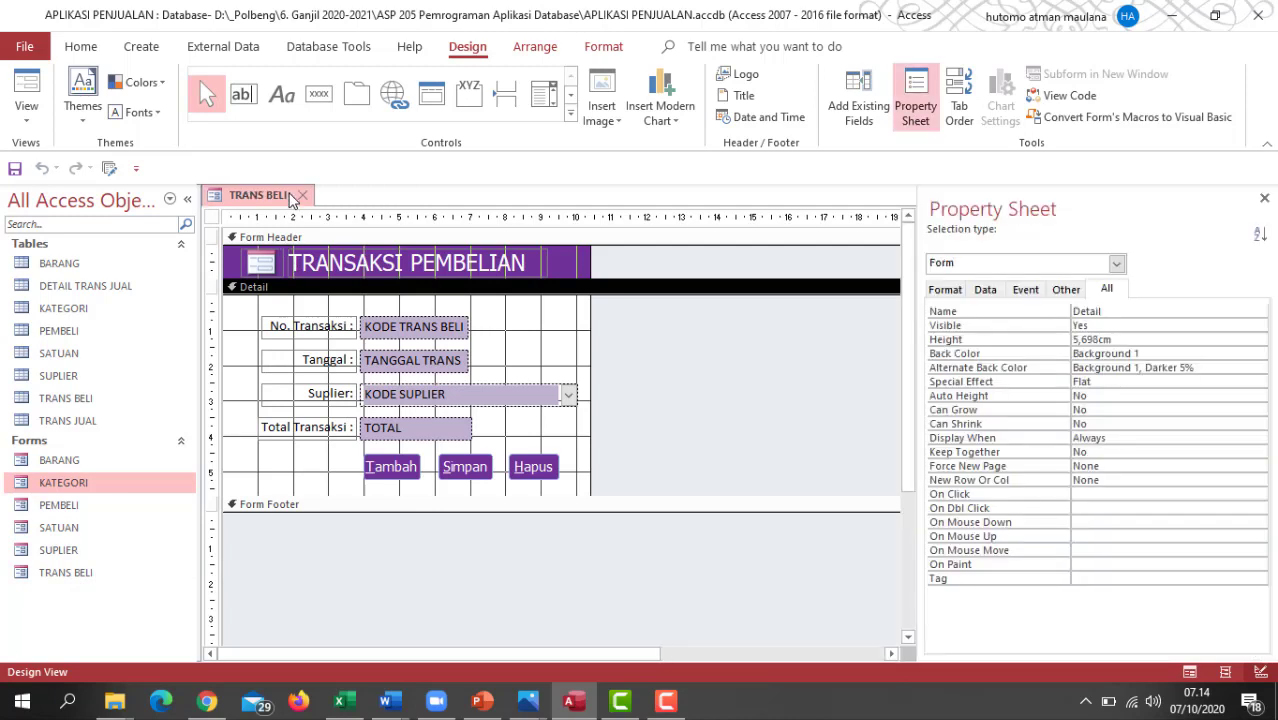